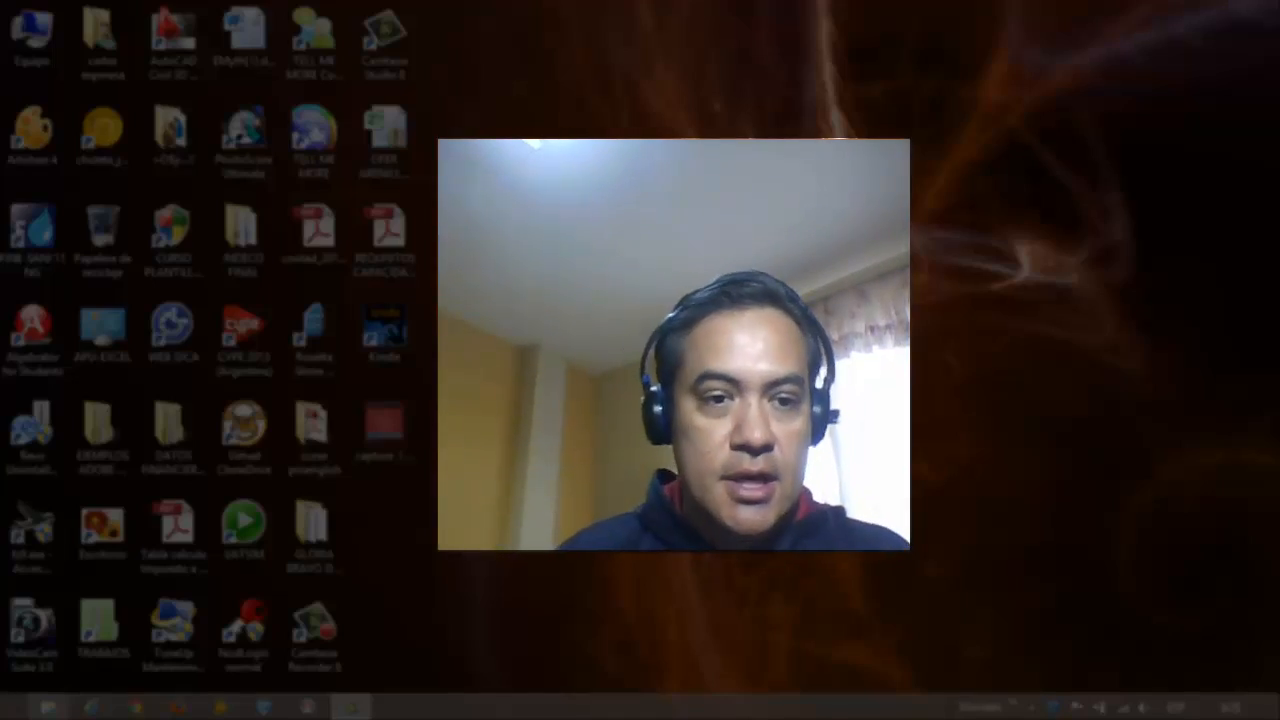
Start Excel 2013 and open the recent workbook APU-EXCEL ENERO 2013 SCA.xlsm.
click(5, 712)
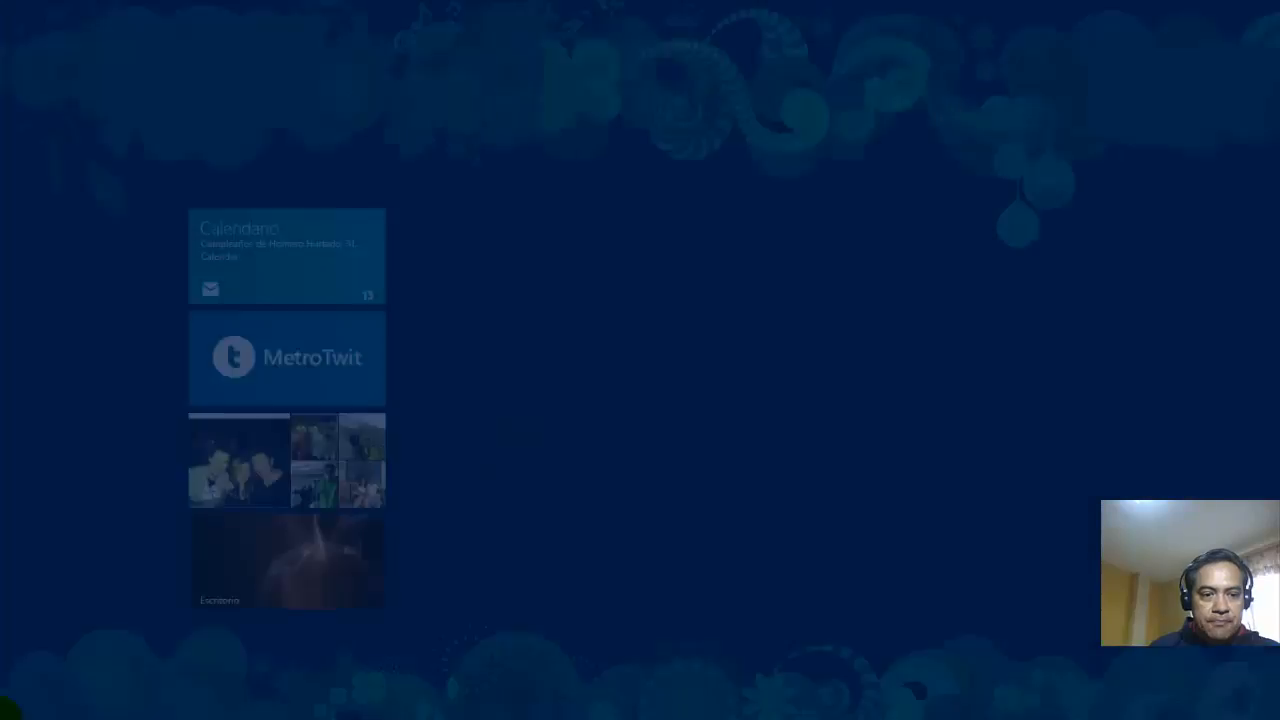
scroll(508, 521, down, 3)
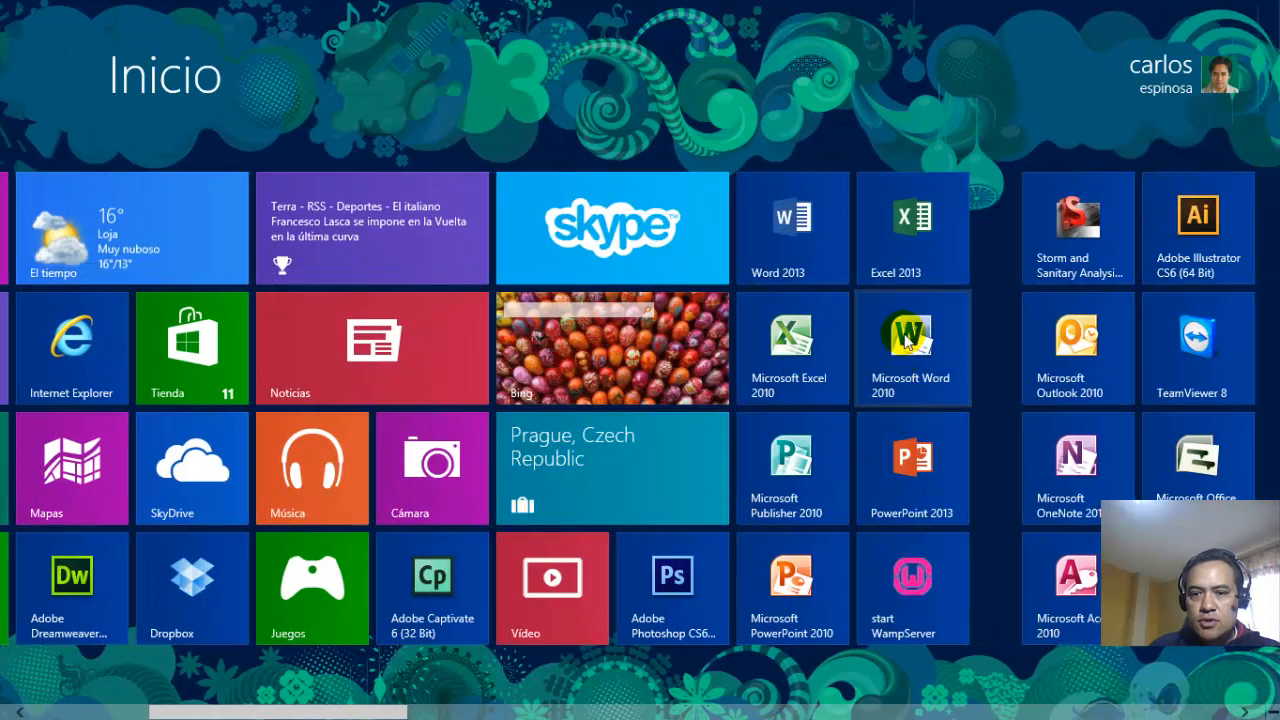
click(906, 262)
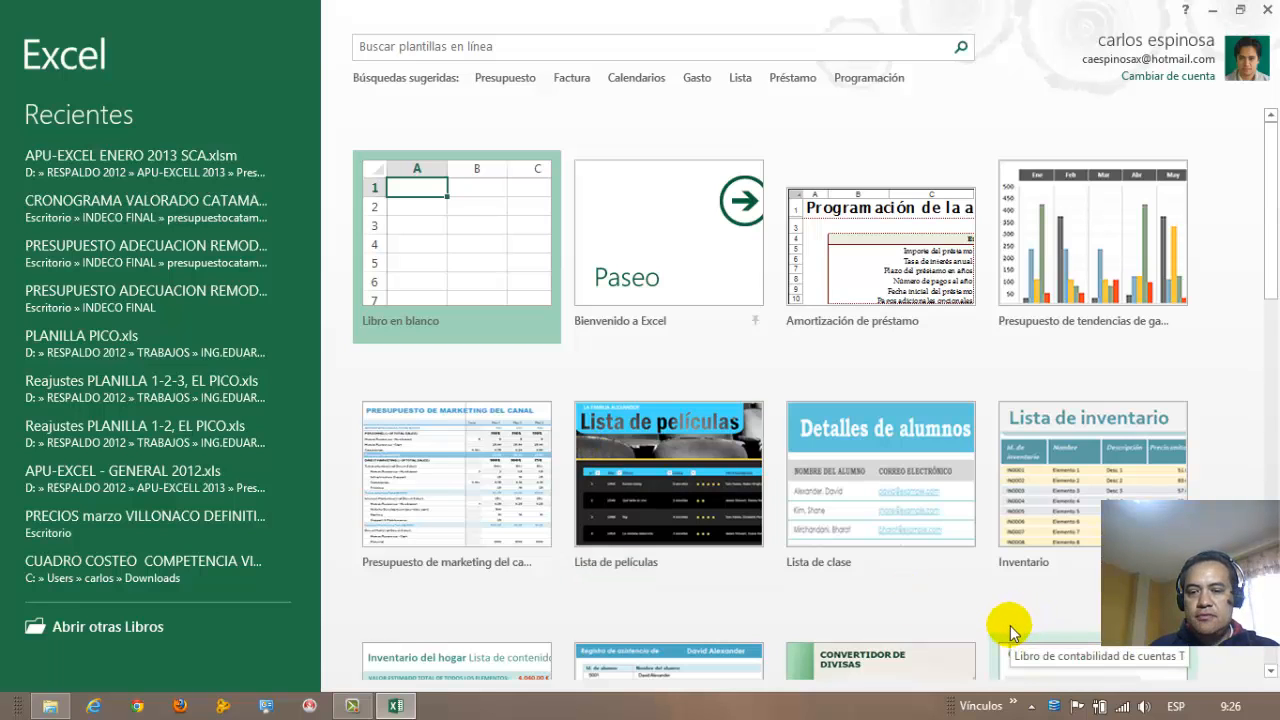
click(110, 173)
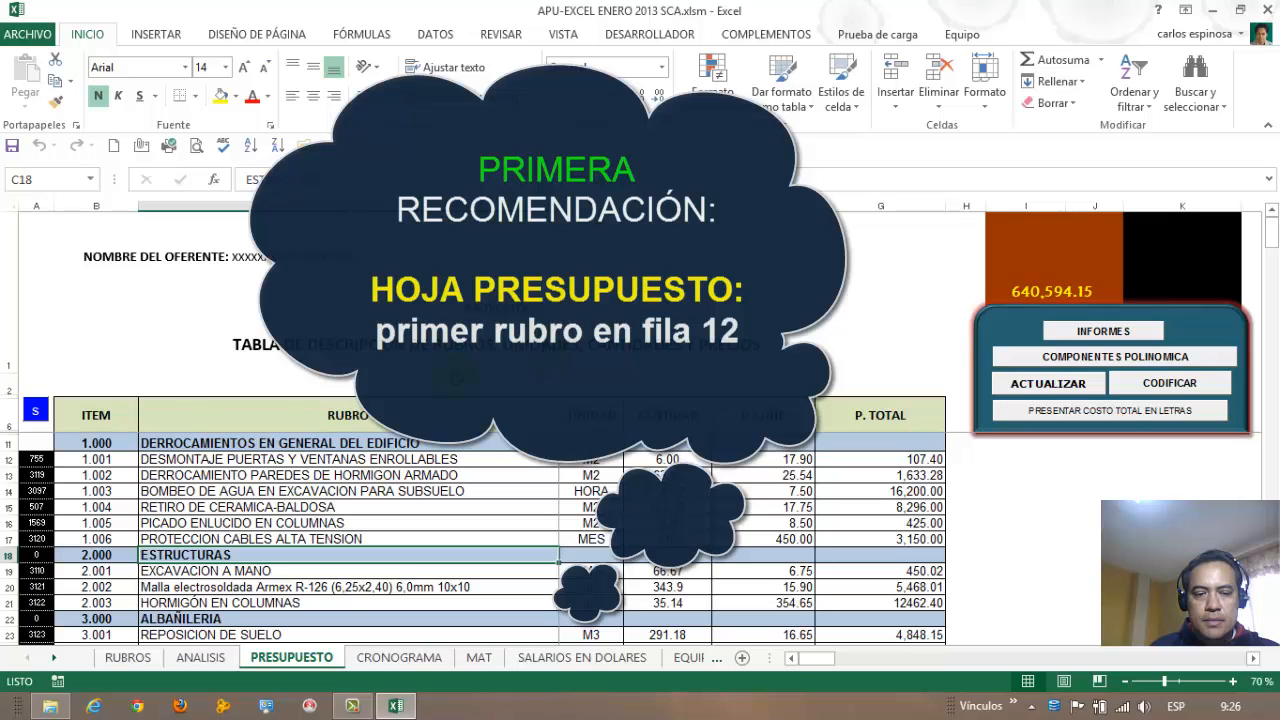
Examine which row of the PRESUPUESTO sheet holds the first budget item, 1.001, by selecting that row and its description.
click(142, 430)
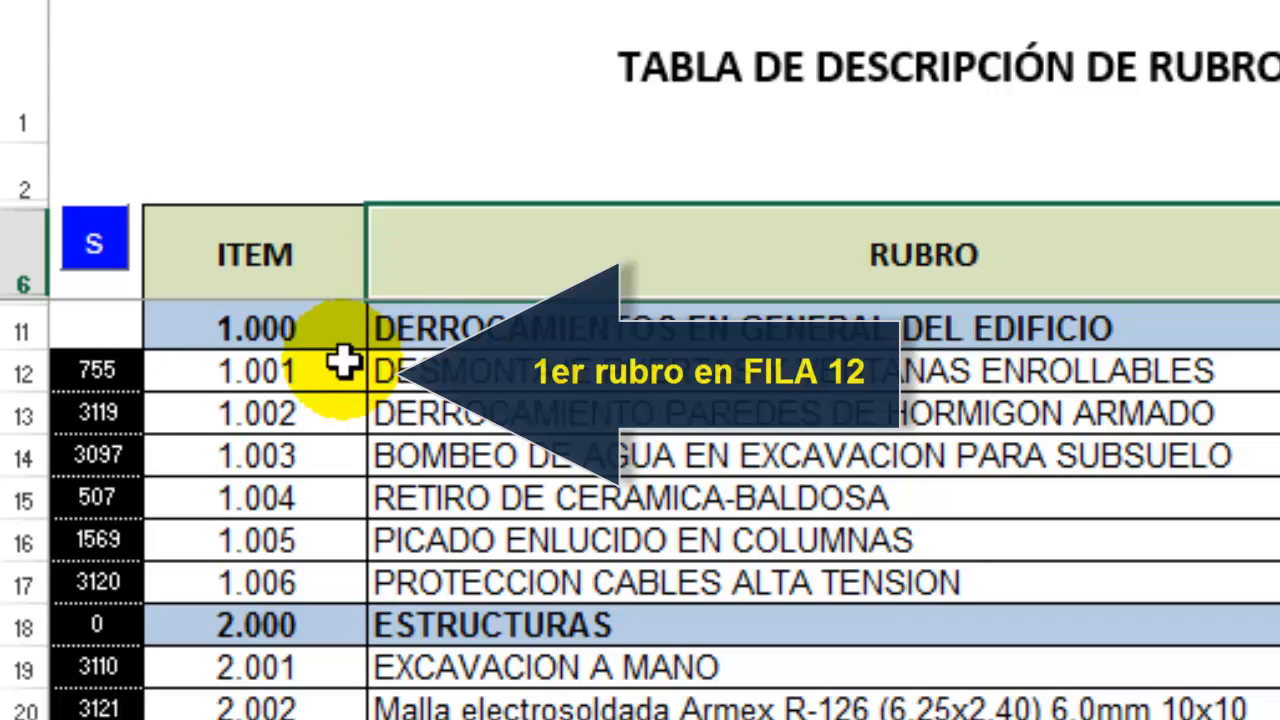
click(6, 373)
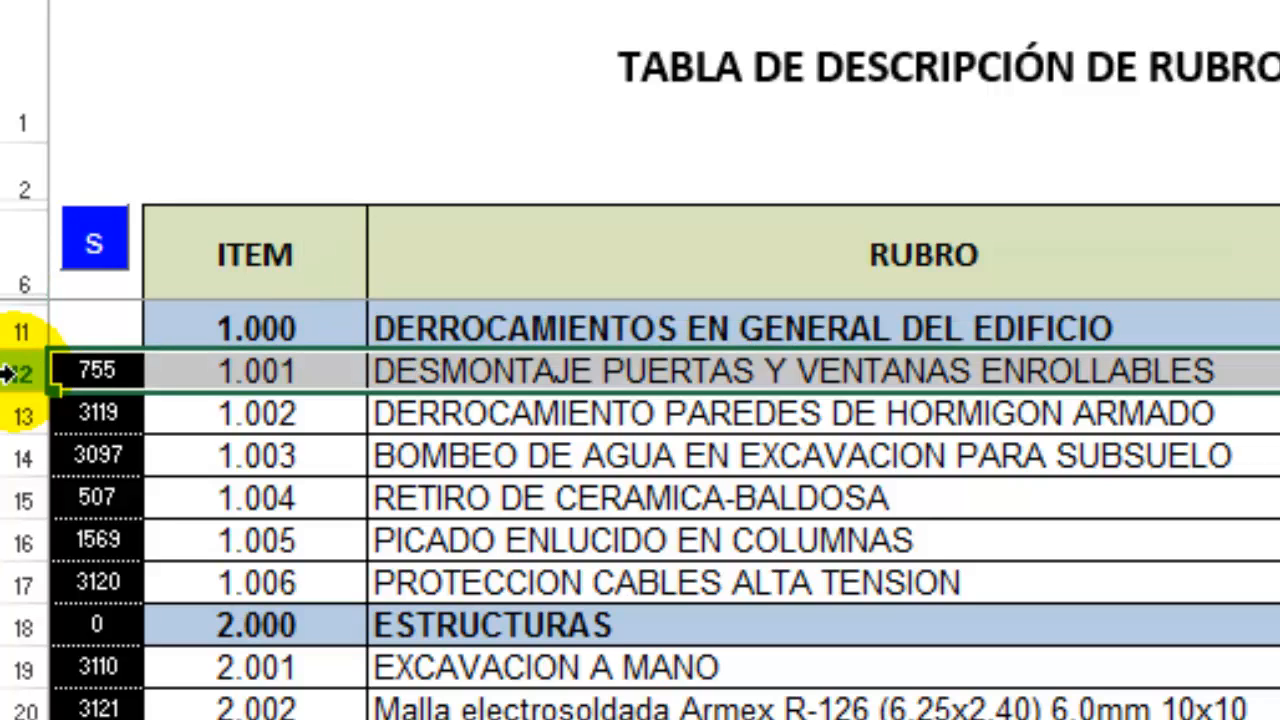
click(465, 366)
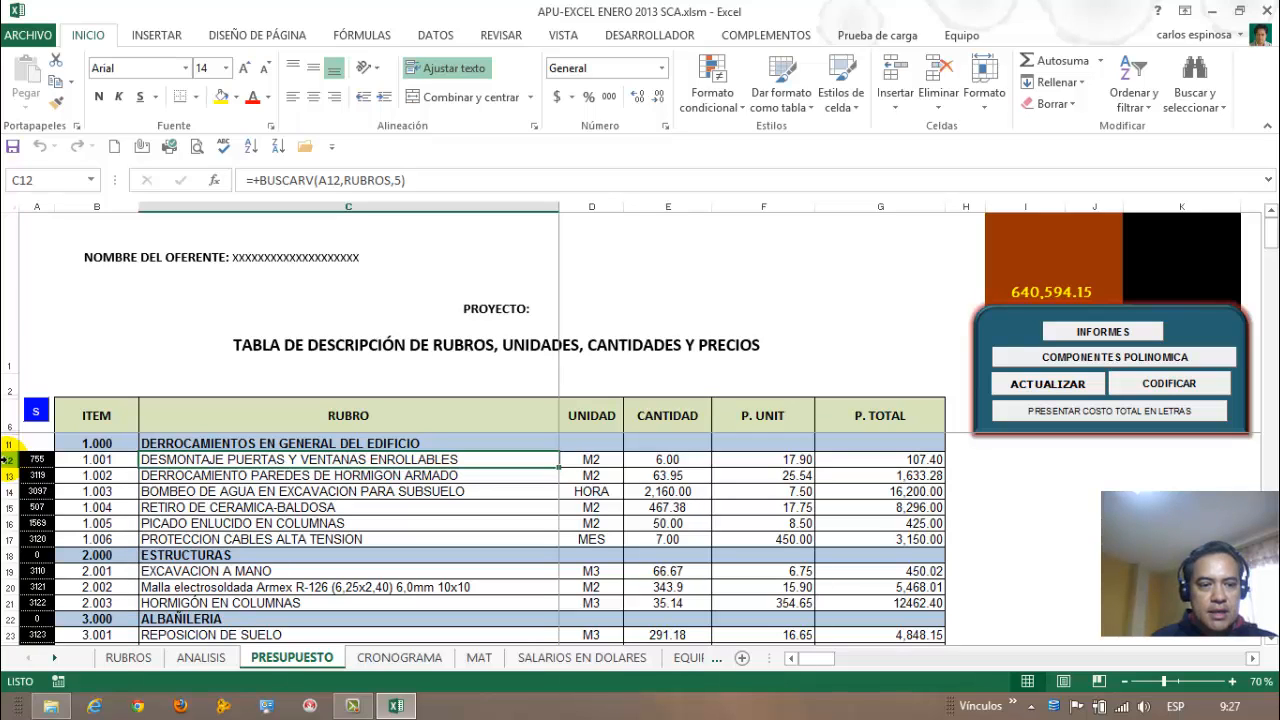
Insert a row above row 2, between the sheet title and the table header.
click(7, 390)
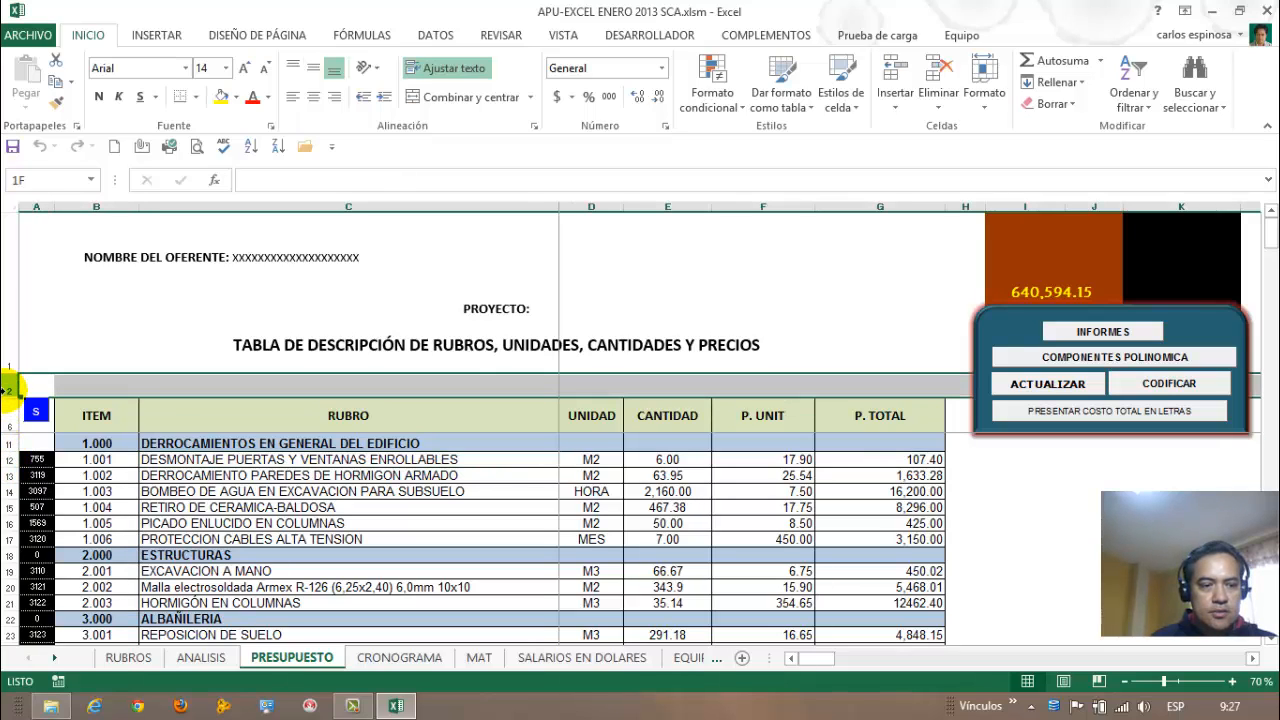
right_click(8, 392)
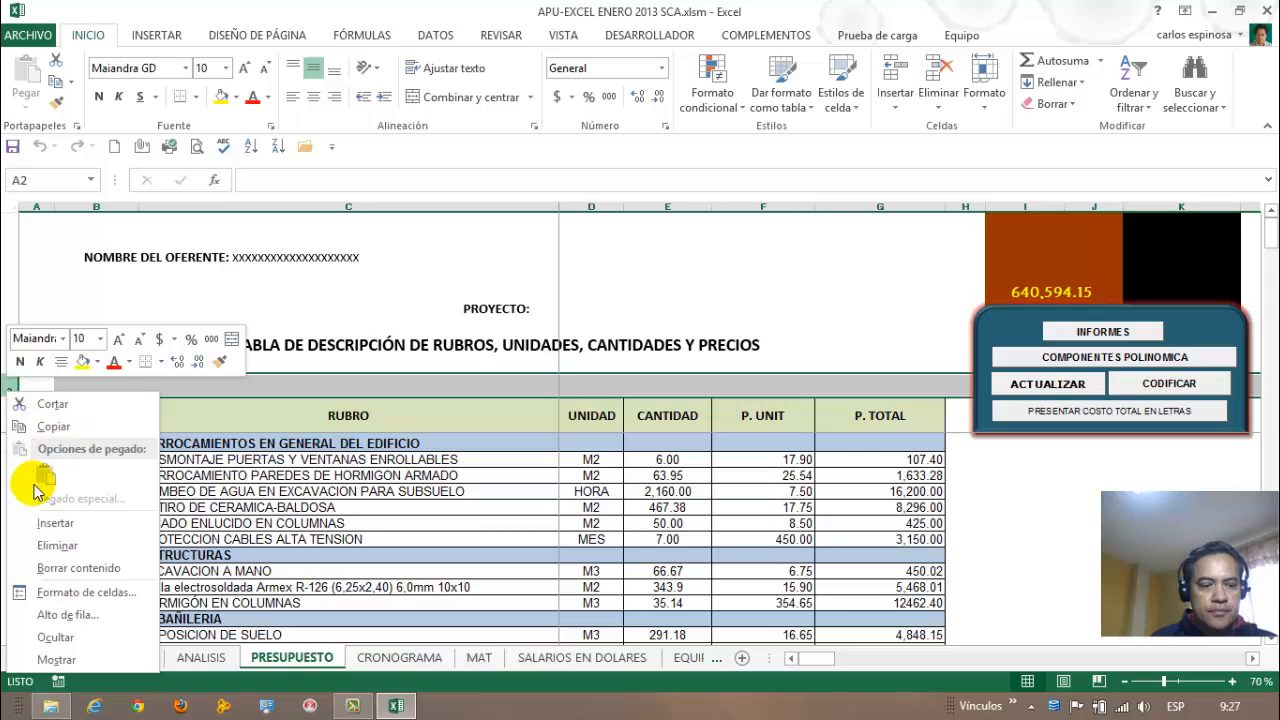
click(45, 522)
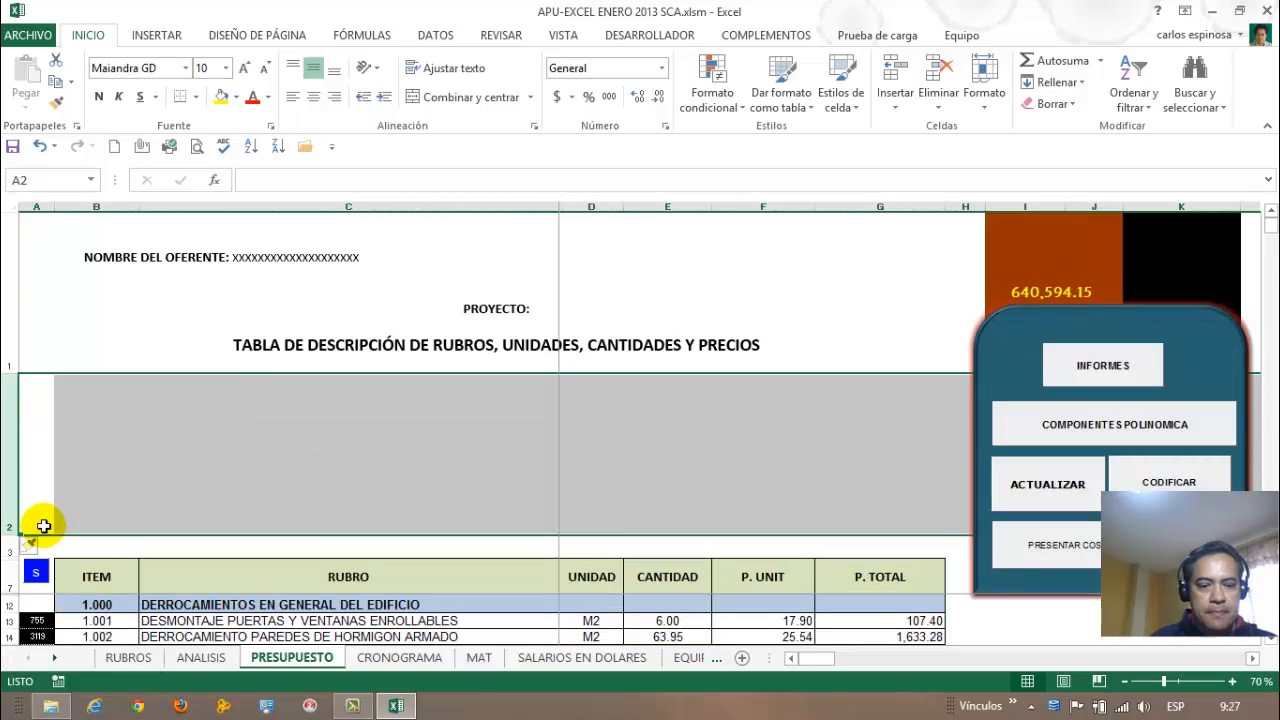
Unfreeze the panes of the PRESUPUESTO sheet.
click(183, 575)
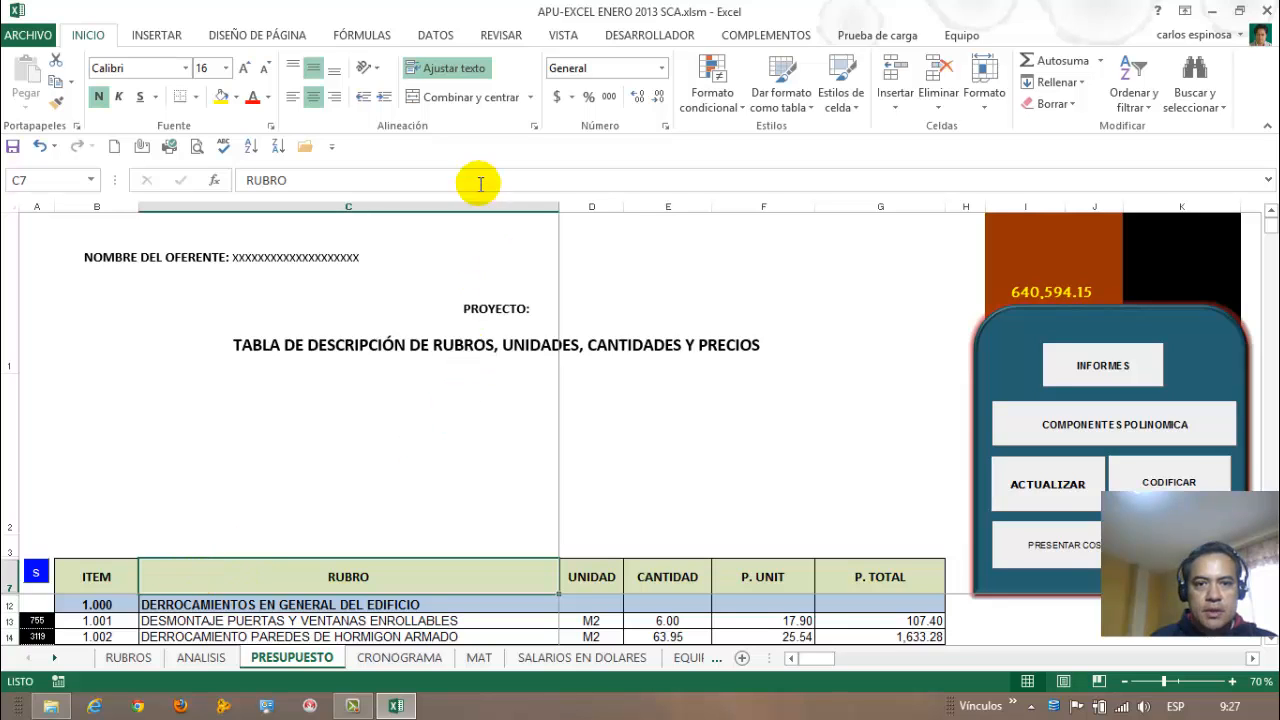
click(564, 38)
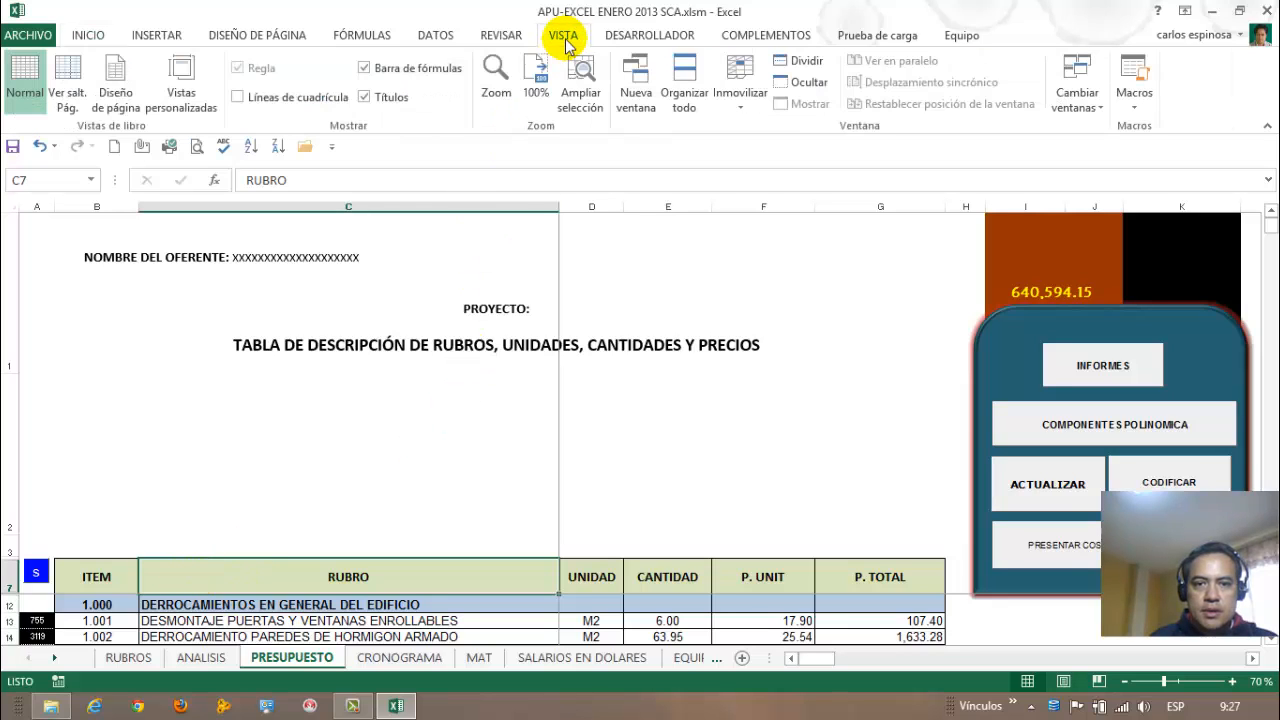
click(758, 82)
click(755, 145)
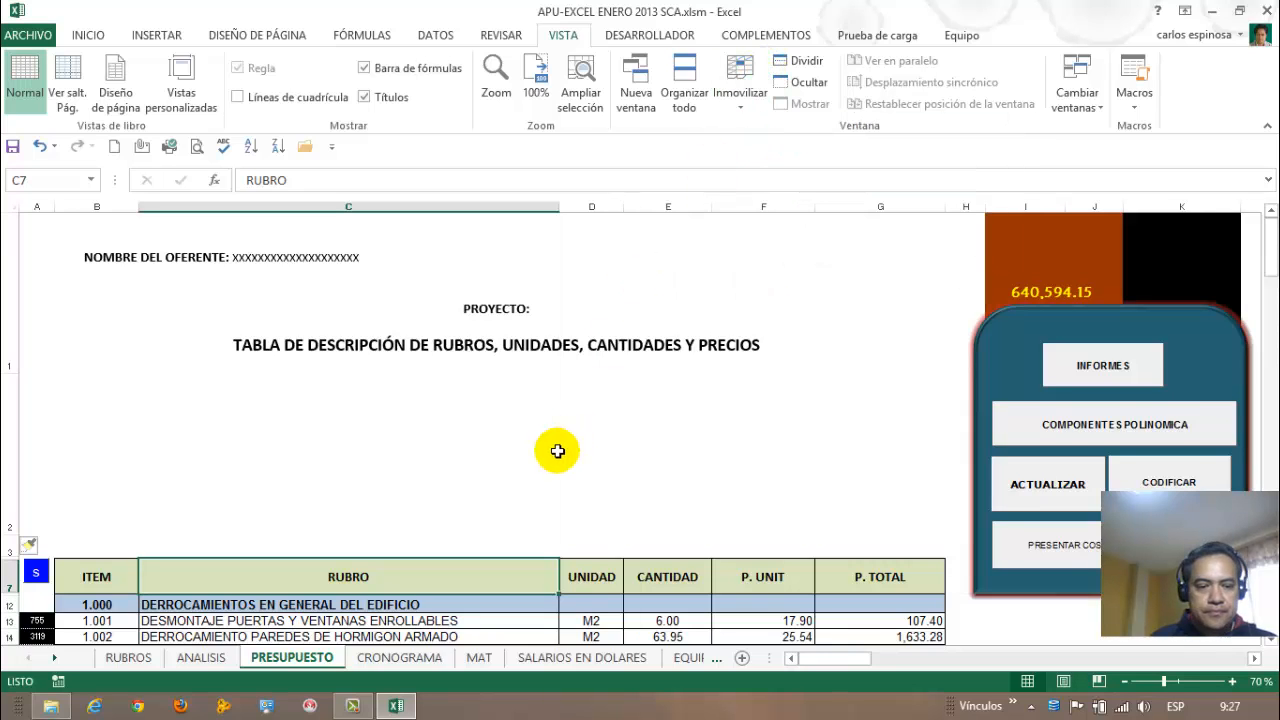
Check the row number of item 1.001 and delete the extra blank row 2 above the table header.
scroll(554, 449, down, 1)
click(1270, 212)
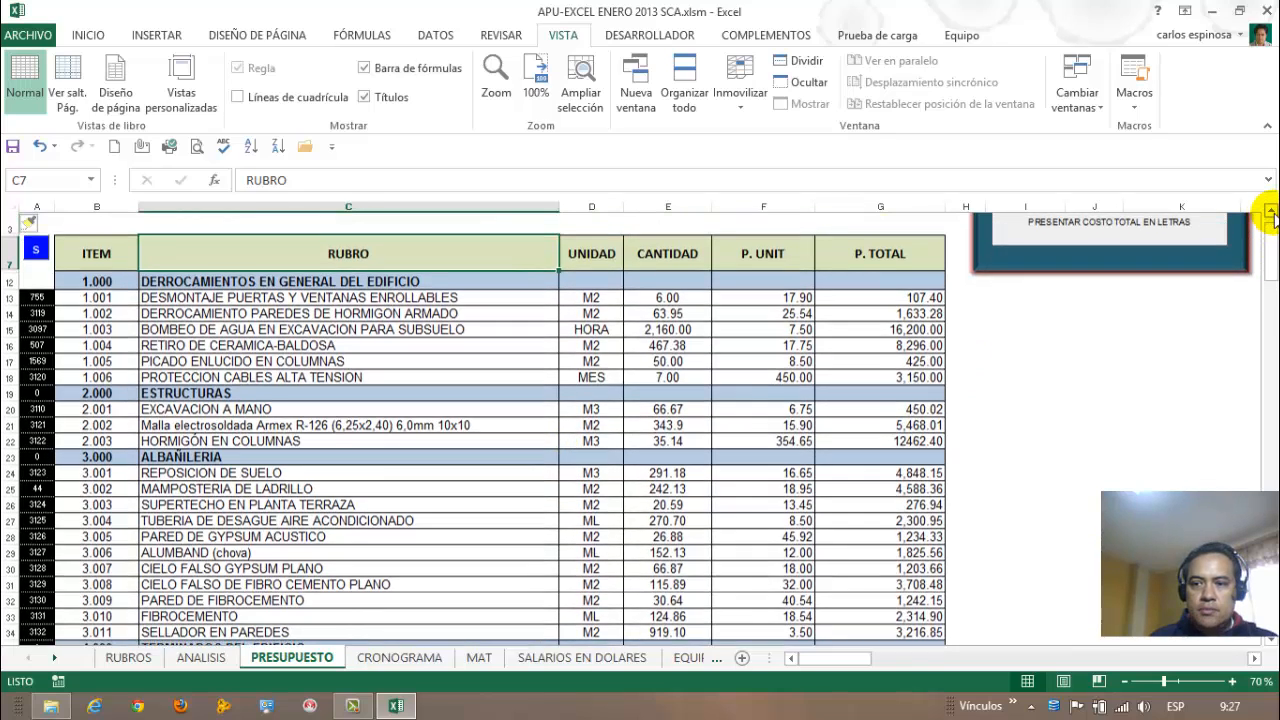
click(1270, 212)
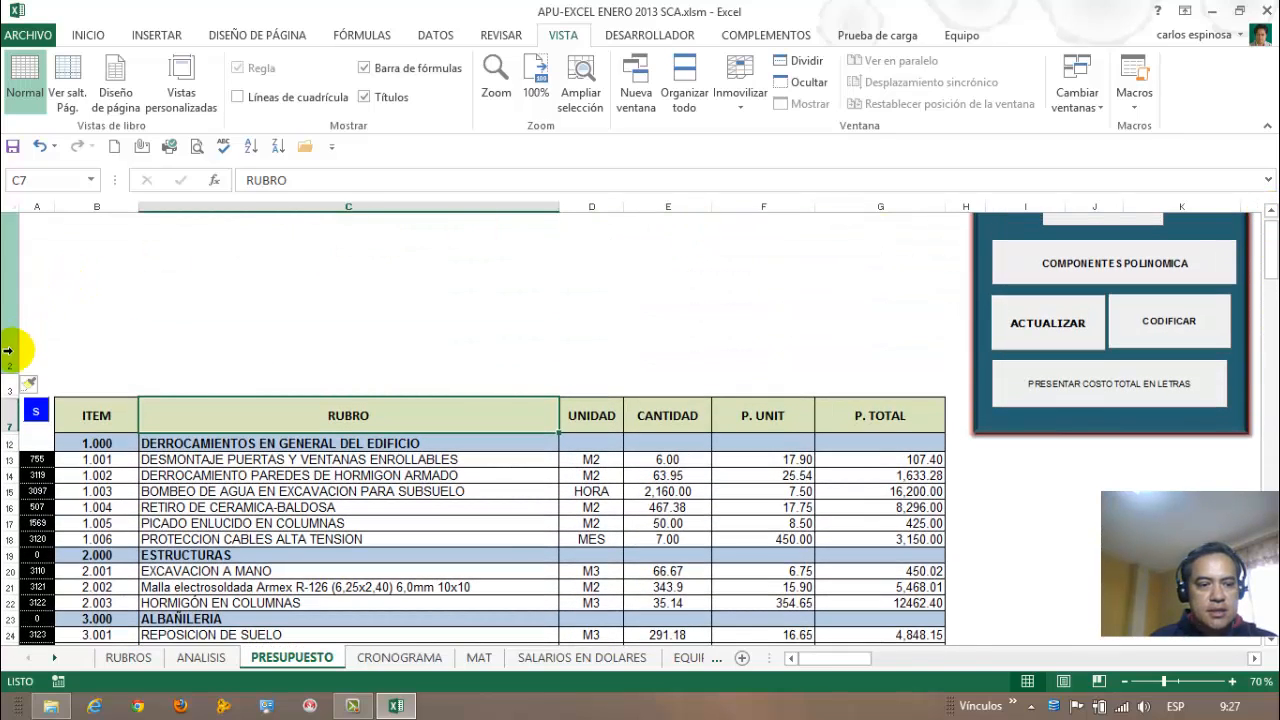
click(8, 459)
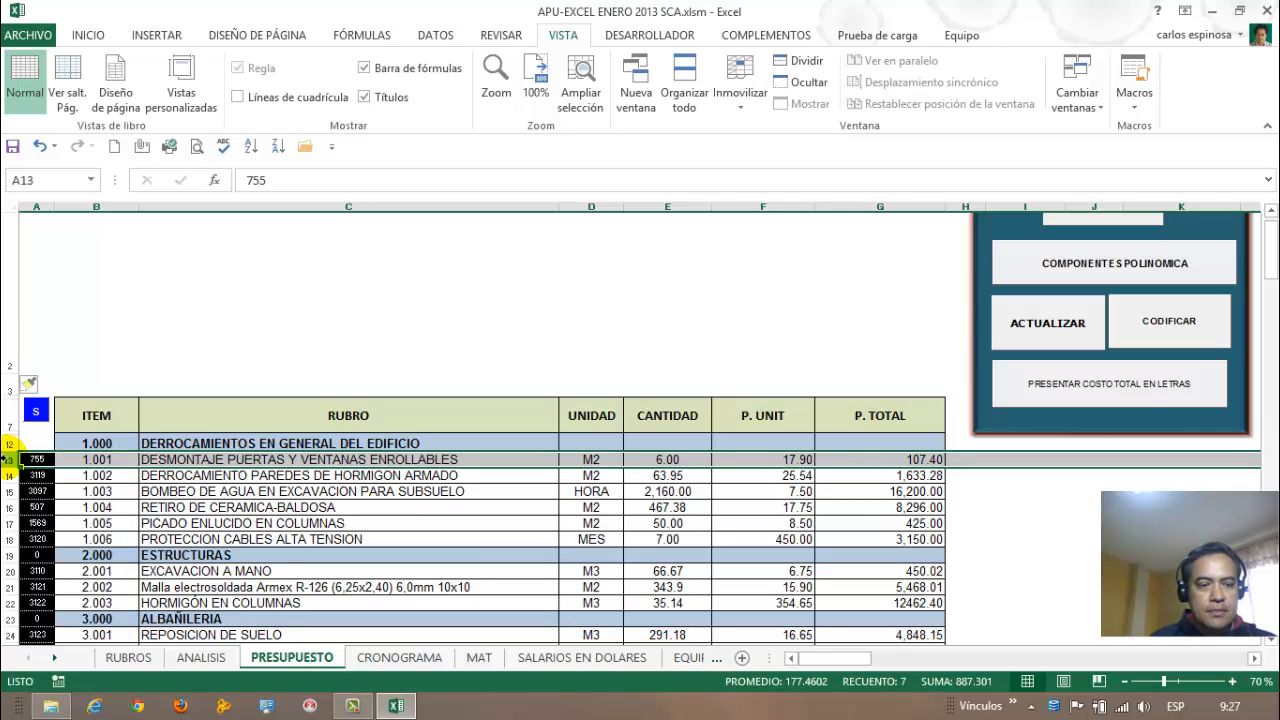
click(6, 325)
right_click(5, 326)
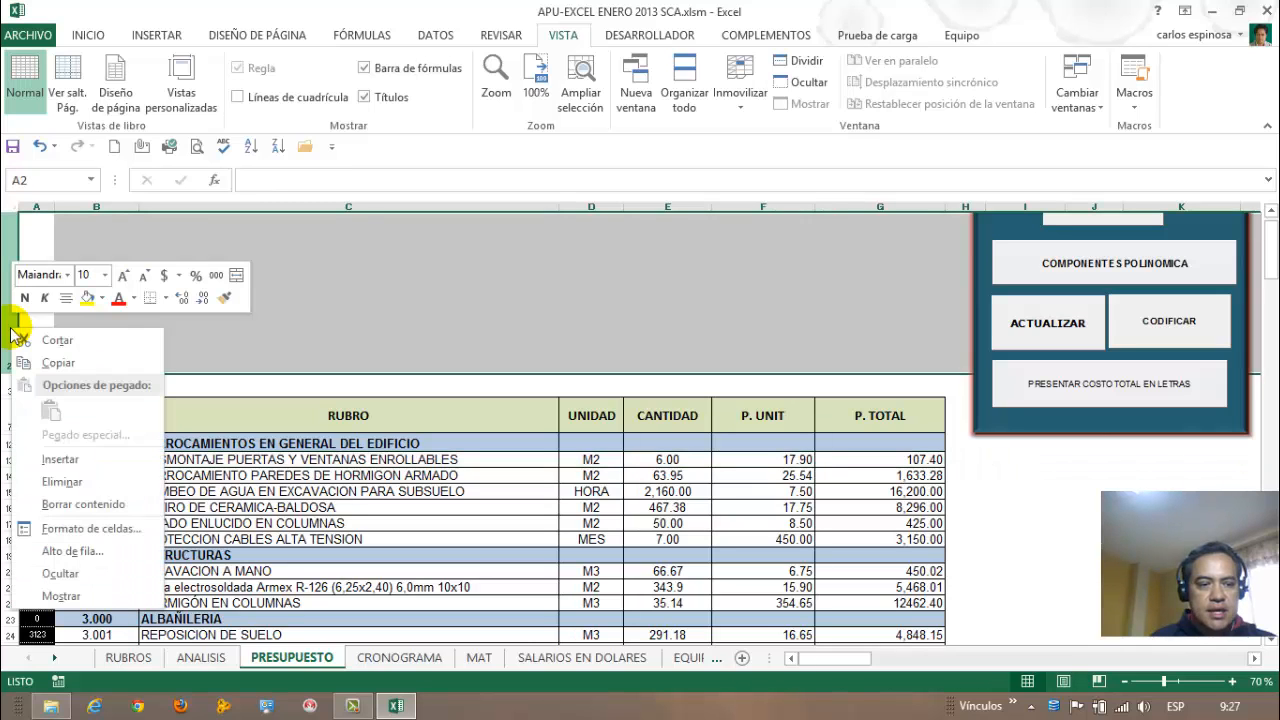
click(57, 483)
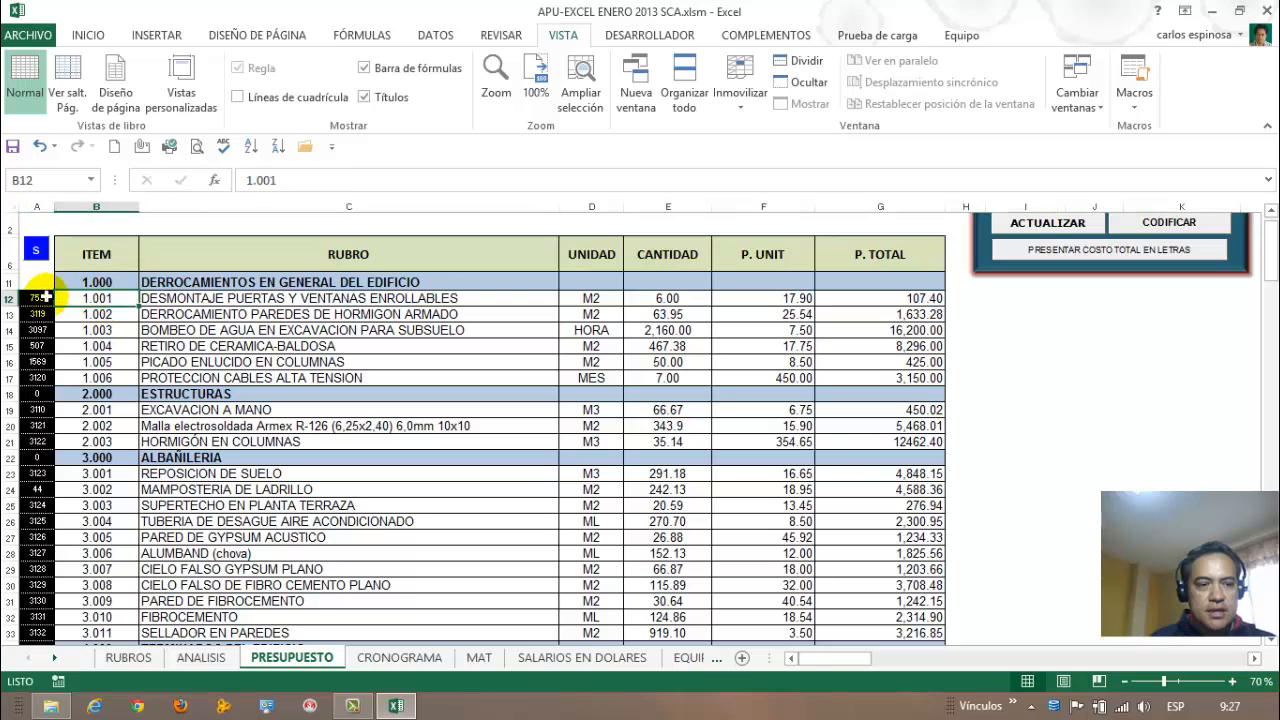
Examine the first item's row 12, its description formula and code, and the module 1.000 title above it.
click(8, 298)
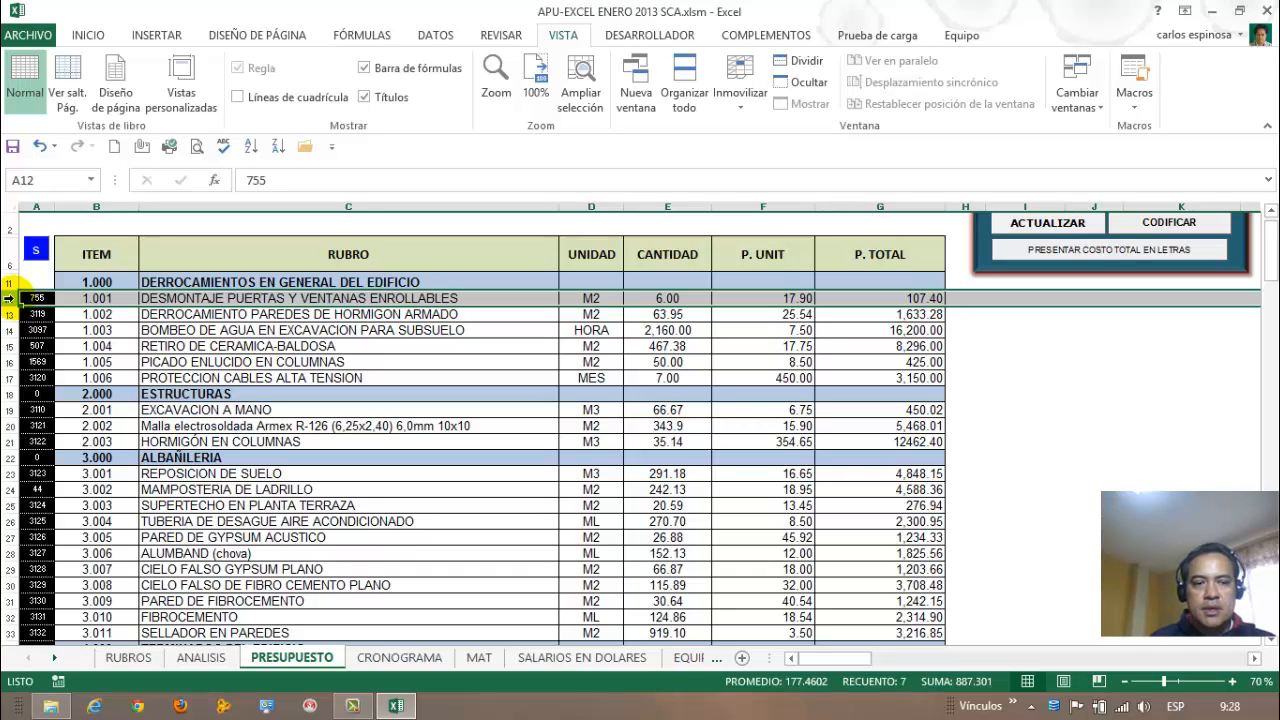
click(248, 299)
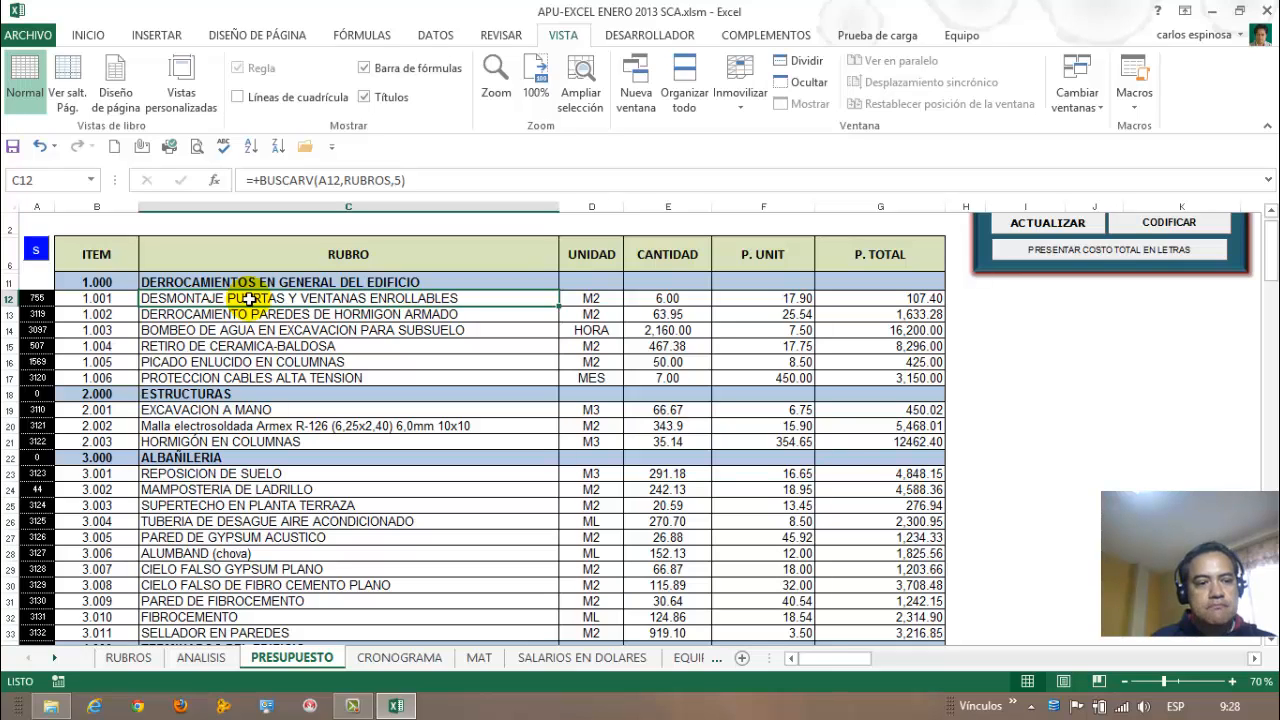
click(8, 298)
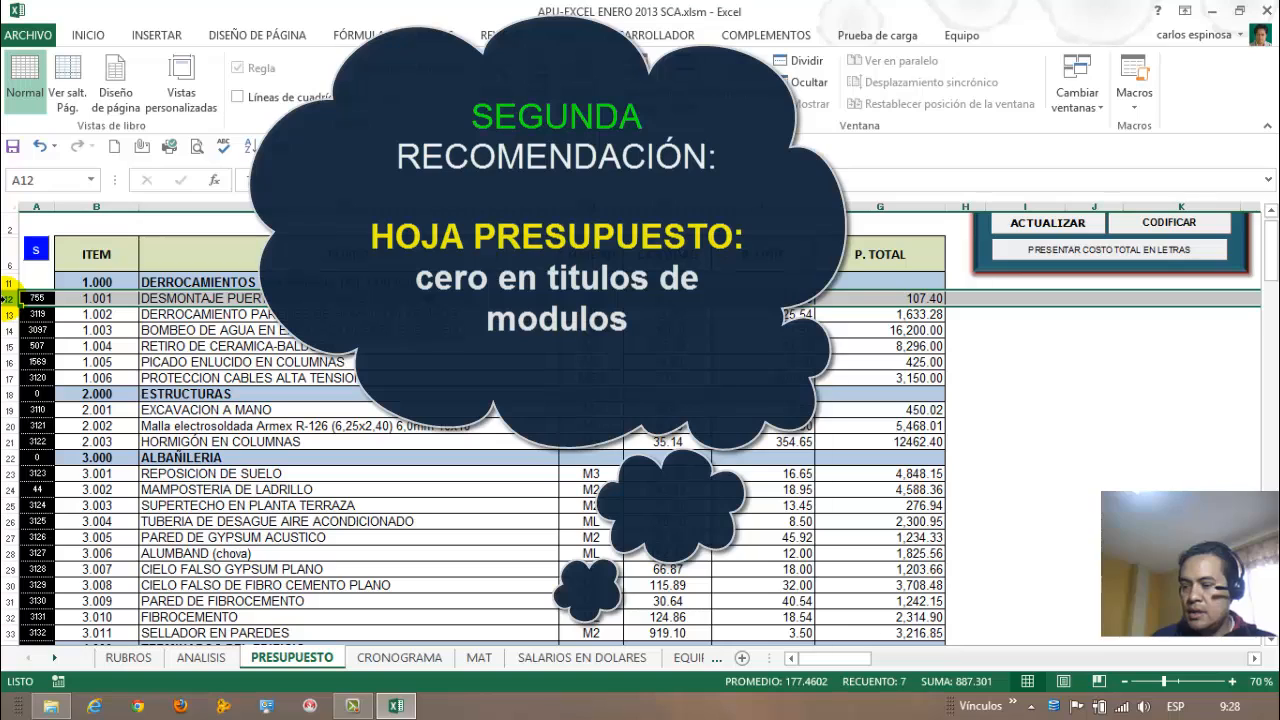
click(183, 315)
click(172, 283)
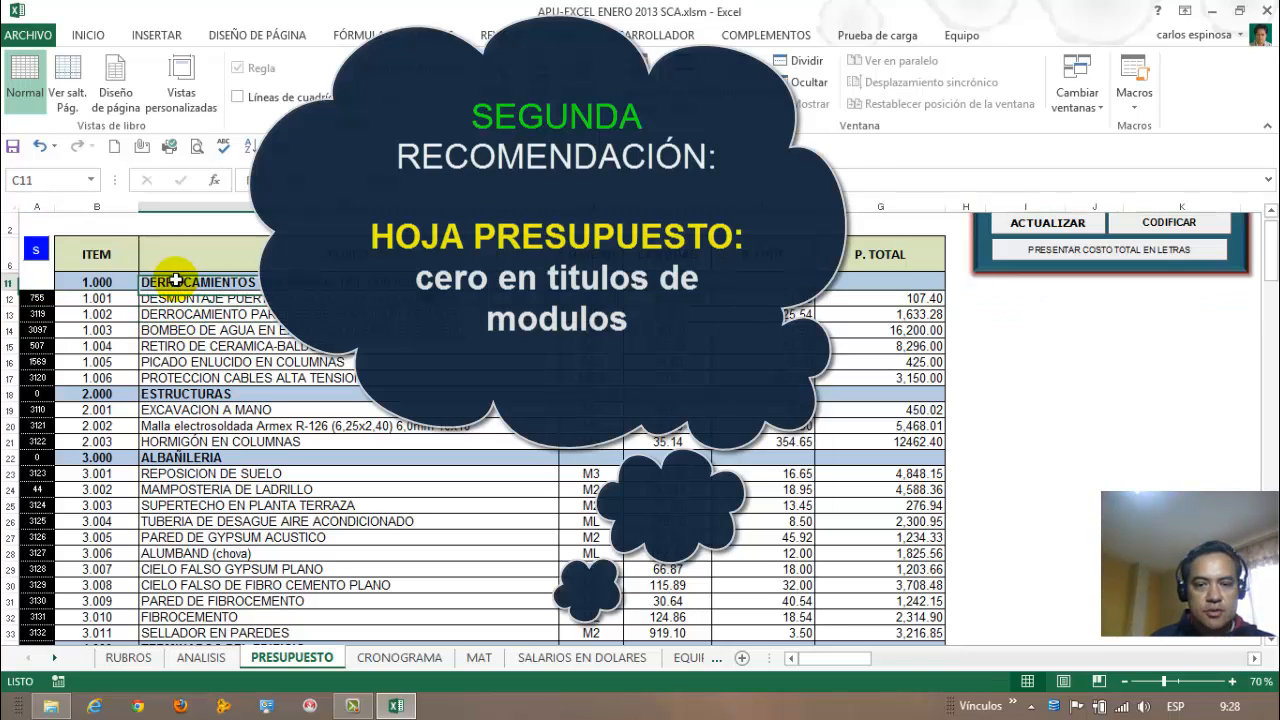
click(34, 297)
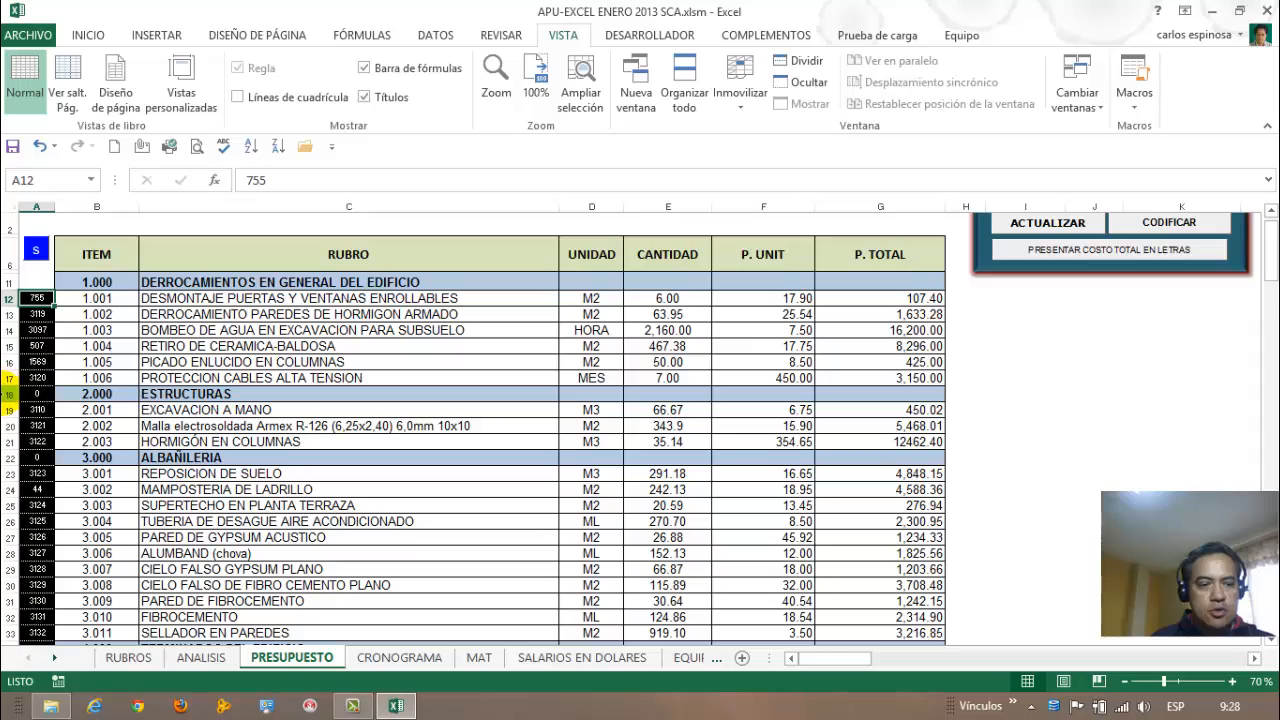
Select in turn the title rows of modules 2.000 ESTRUCTURAS, 3.000 ALBAÑILERIA and 4.000 TERMINADOS DEL EDIFICIO.
click(5, 394)
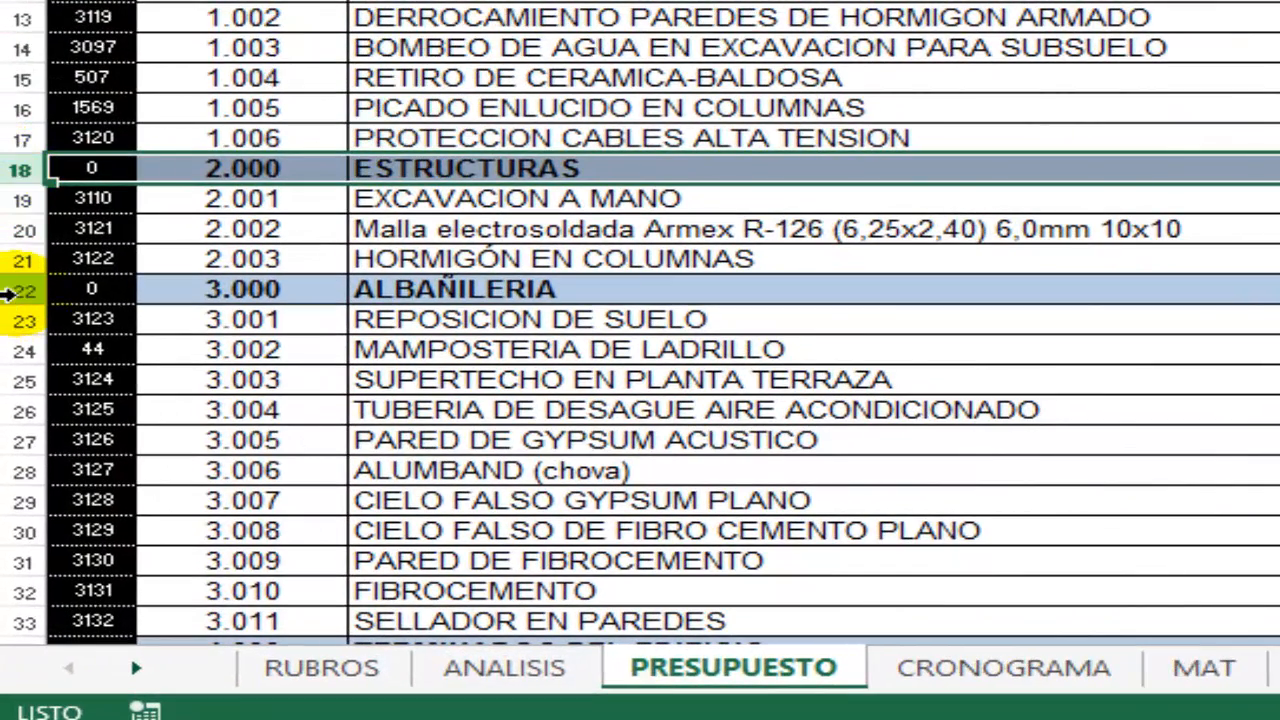
click(8, 291)
click(206, 405)
scroll(206, 395, down, 2)
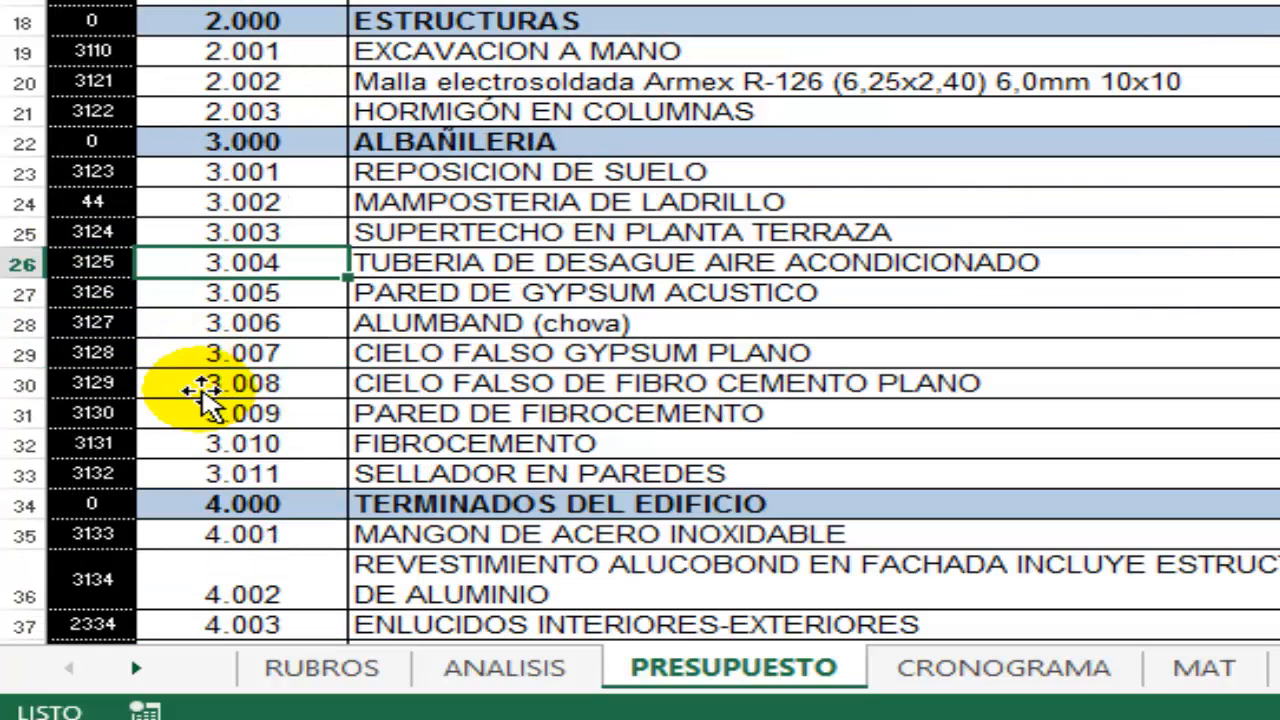
click(18, 510)
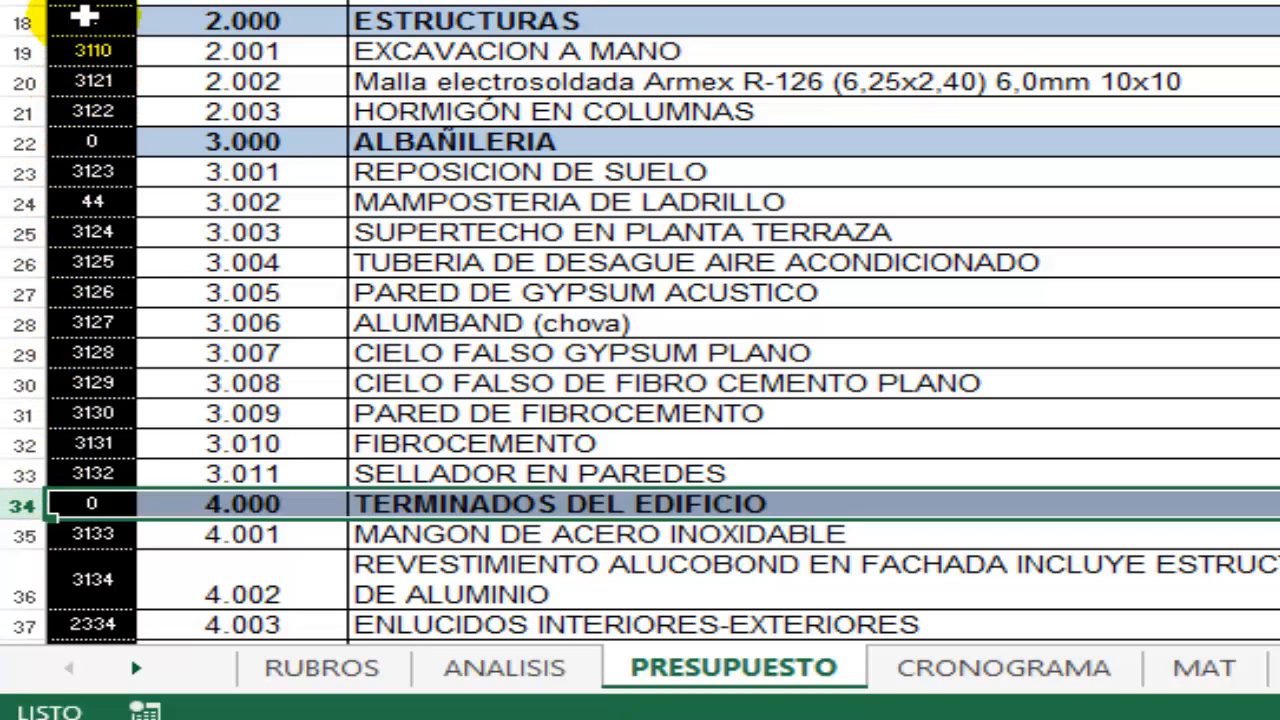
Inspect the column A codes beside the module titles in cells A18, A22 and A34.
click(85, 18)
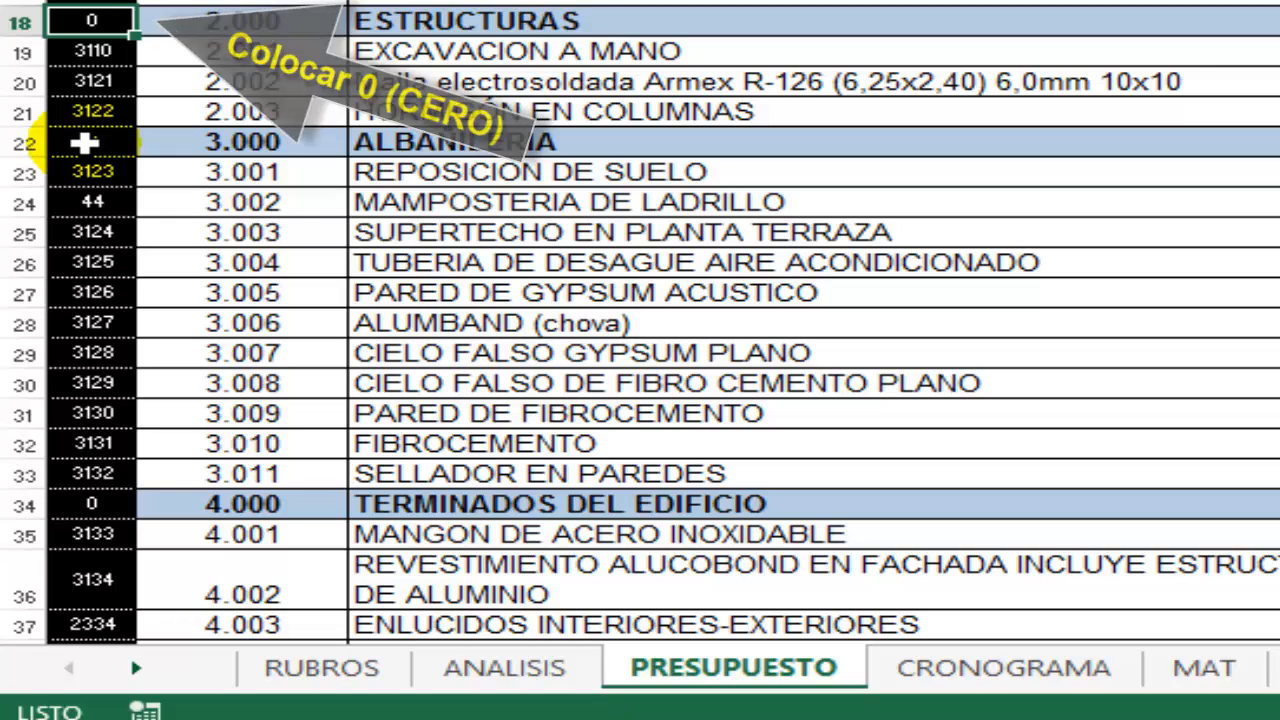
click(84, 143)
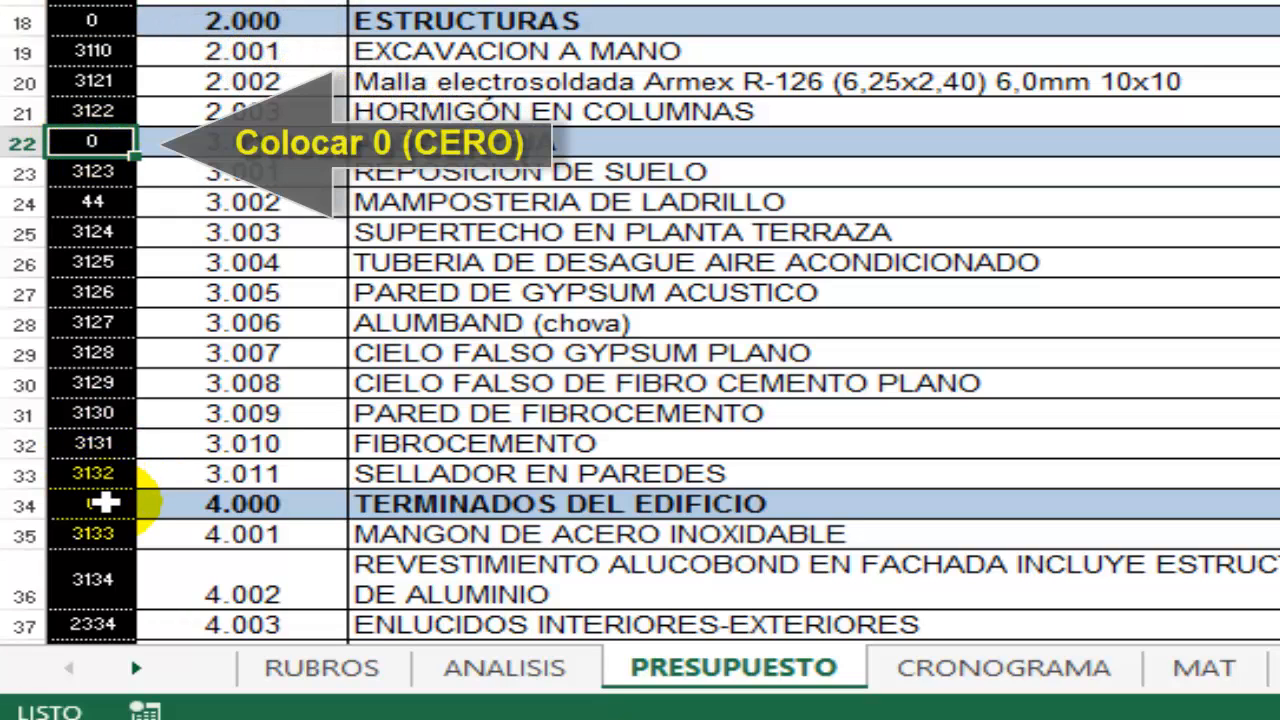
click(105, 503)
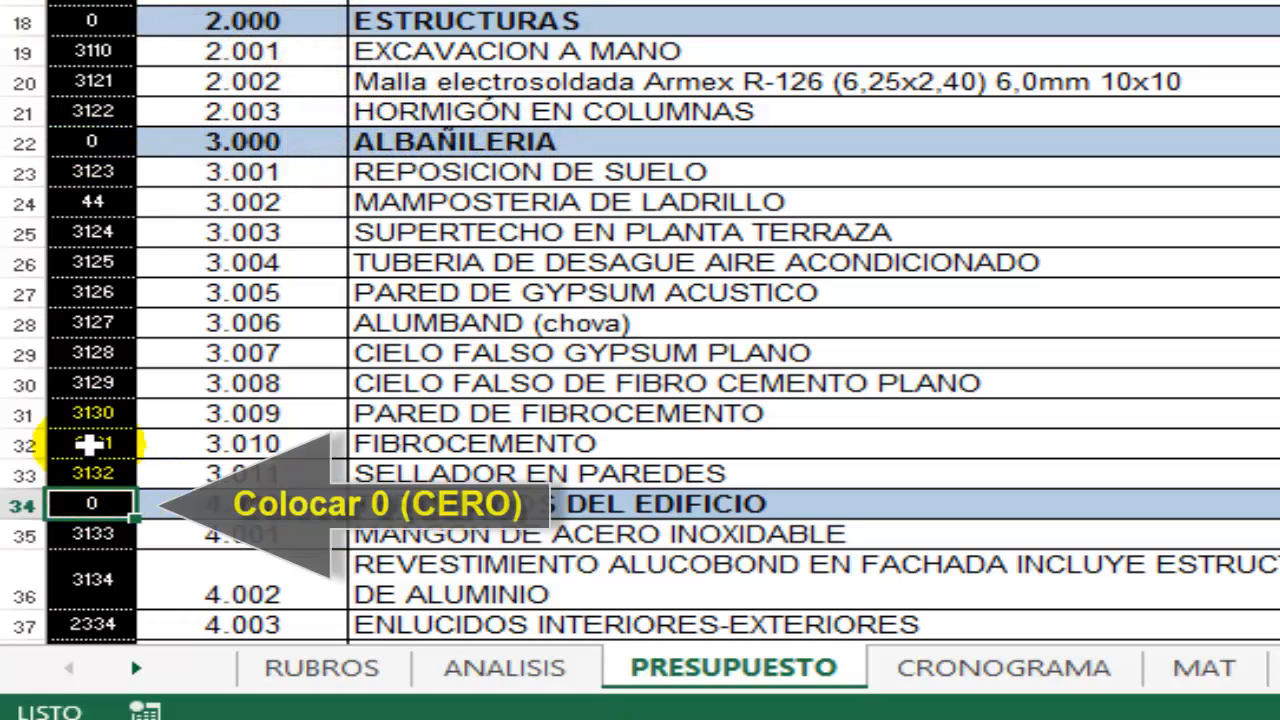
click(77, 136)
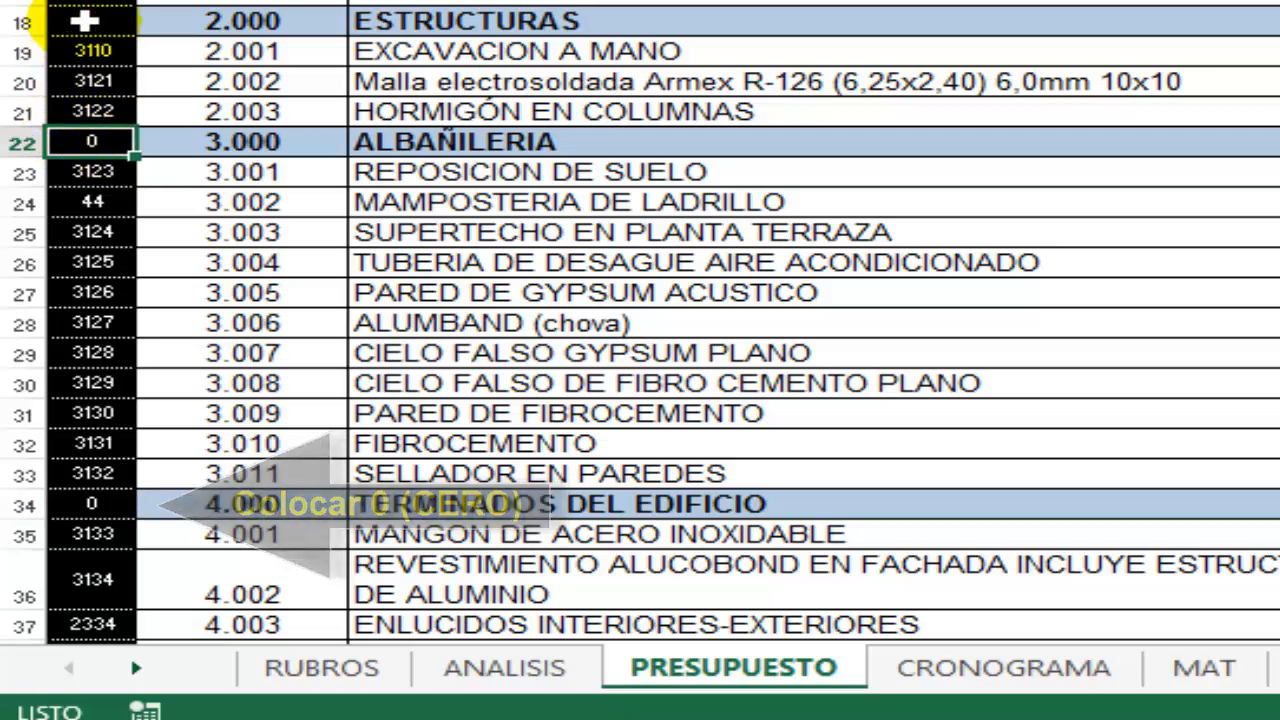
click(84, 21)
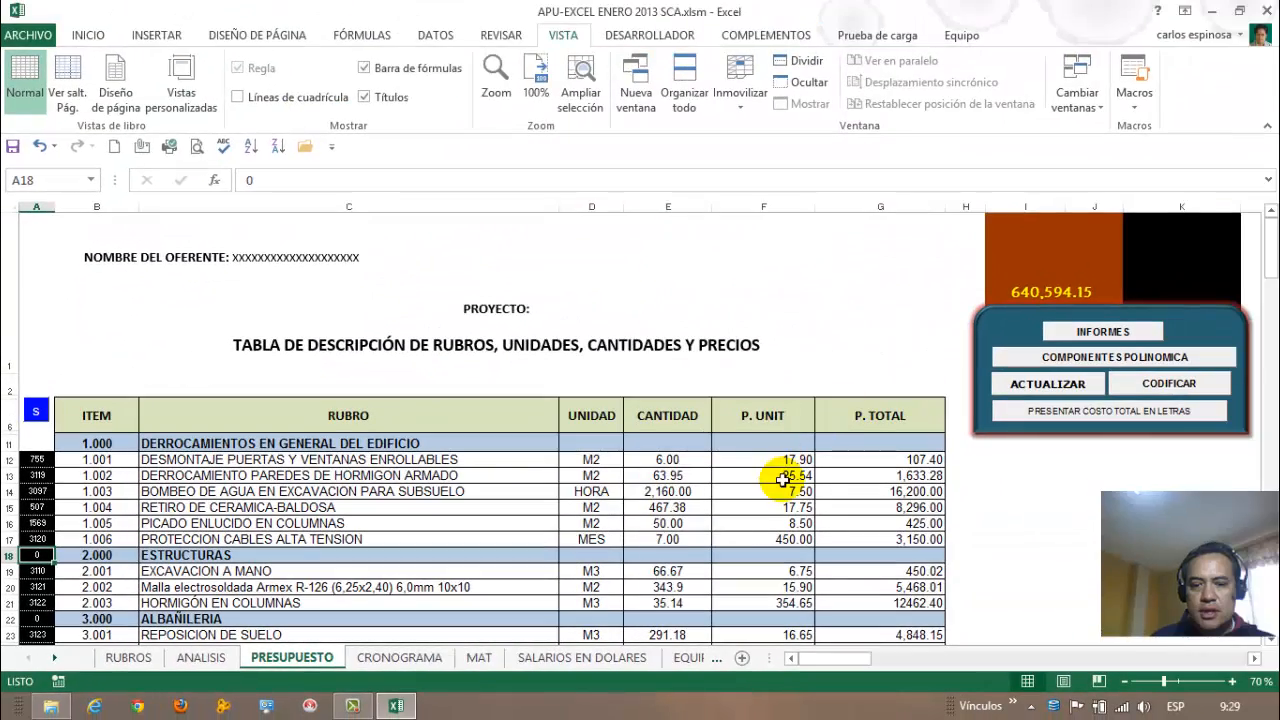
Review the unit prices in F12:F17 and F19:F21, and the title row of module 3.000 ALBAÑILERIA.
drag(778, 463, 767, 539)
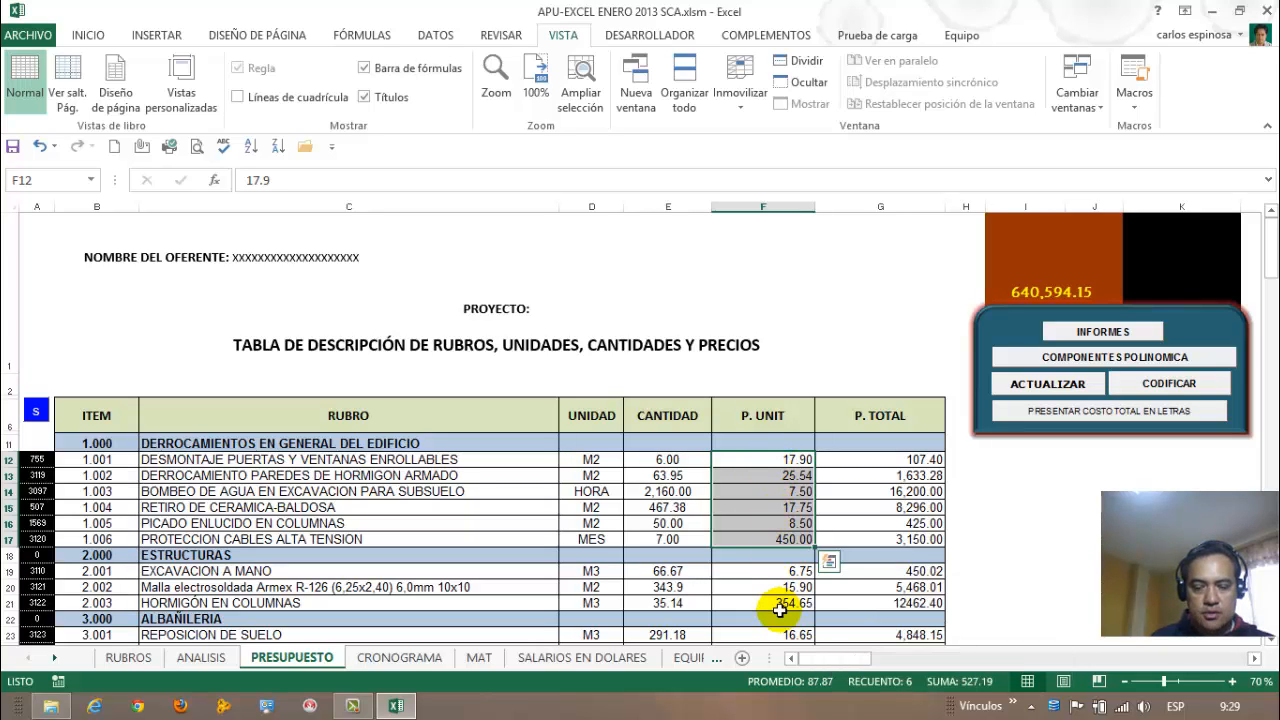
drag(777, 571, 775, 599)
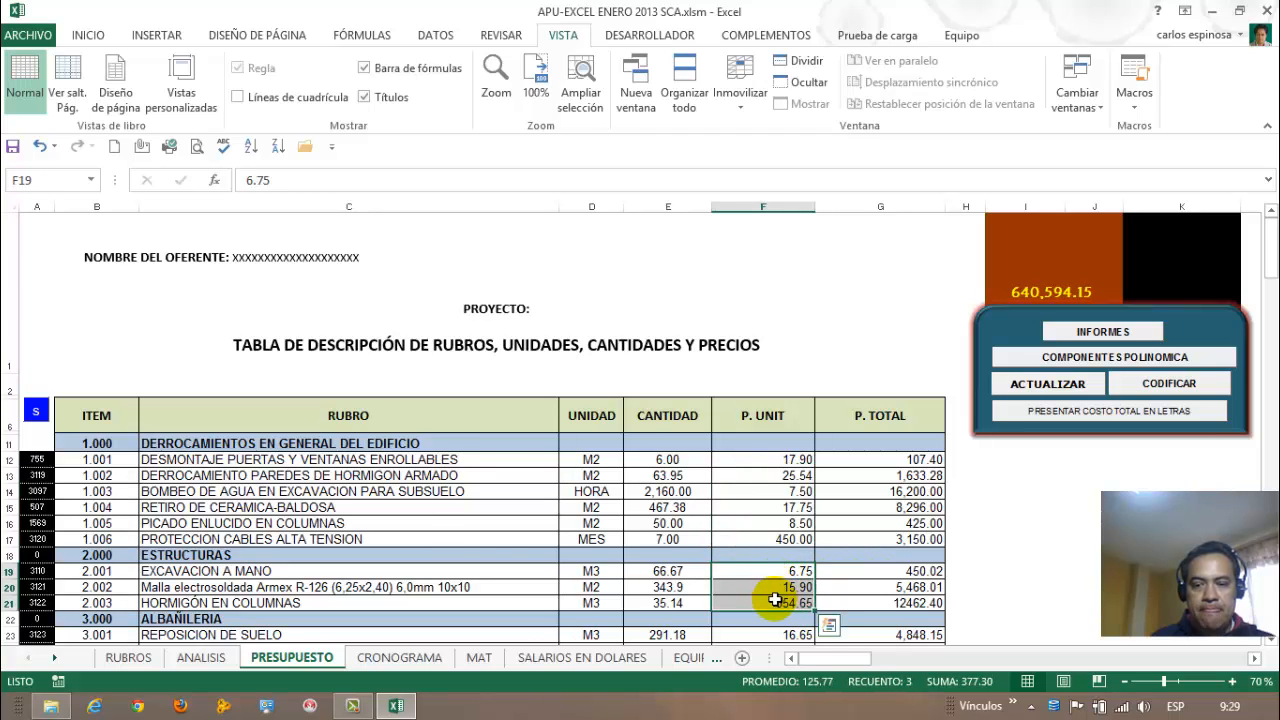
scroll(775, 599, down, 2)
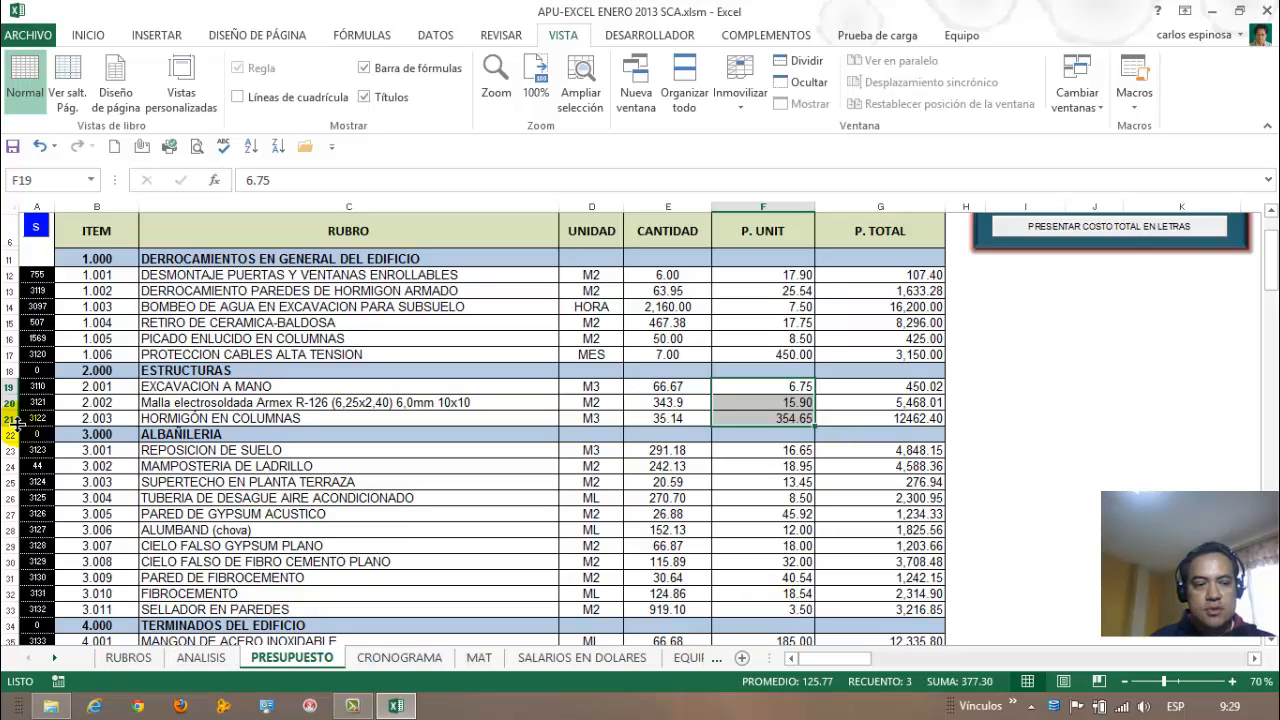
click(12, 435)
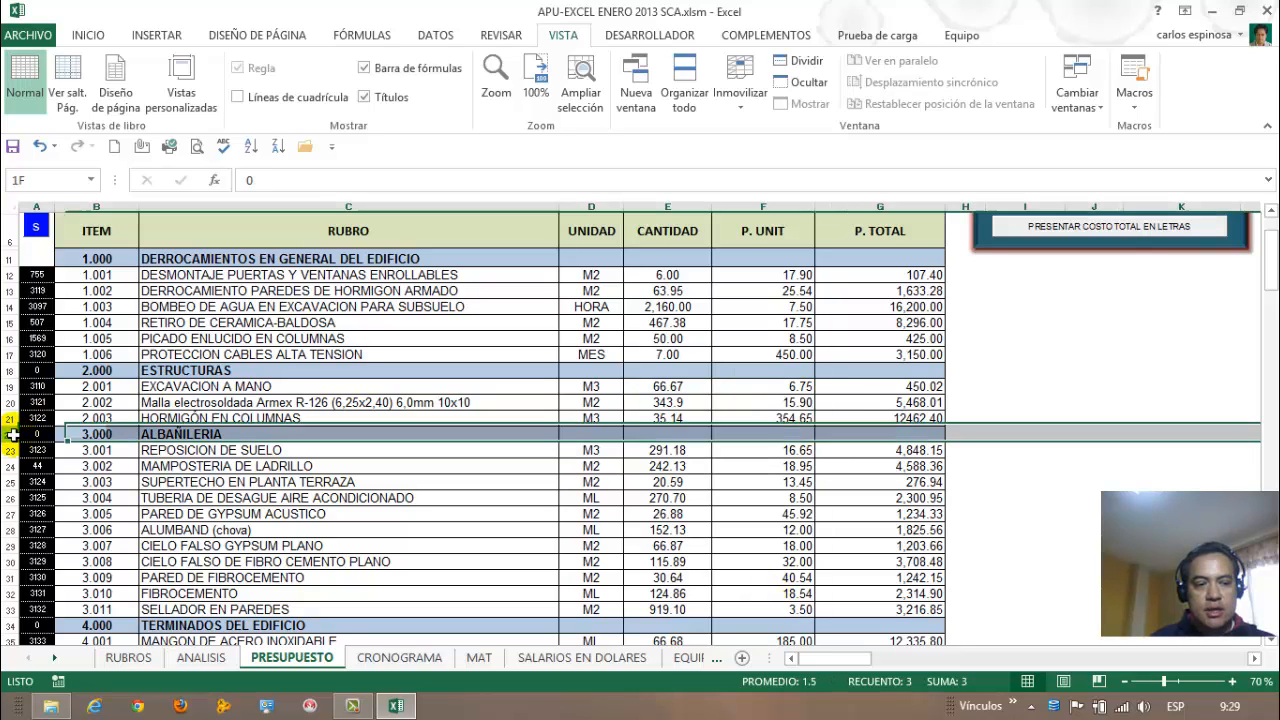
Examine the title row of module 2.000 ESTRUCTURAS cell by cell and compare it with the item description in C29.
click(10, 370)
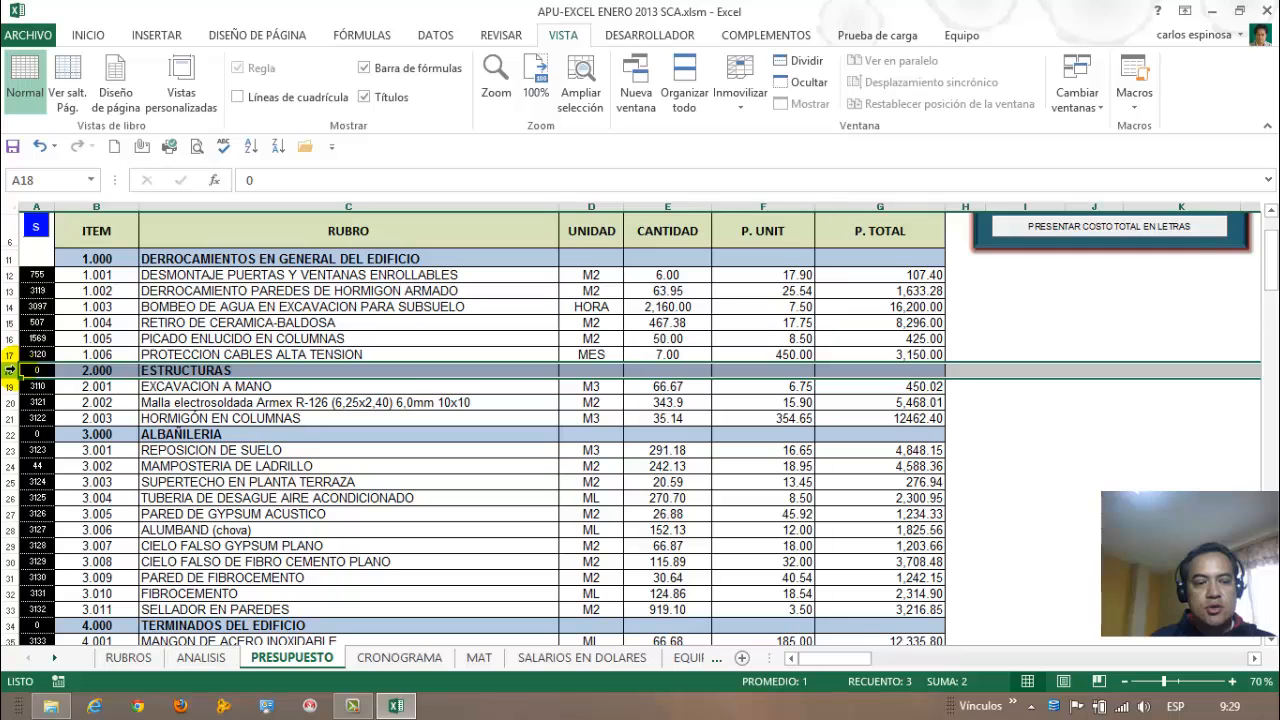
click(45, 370)
click(100, 376)
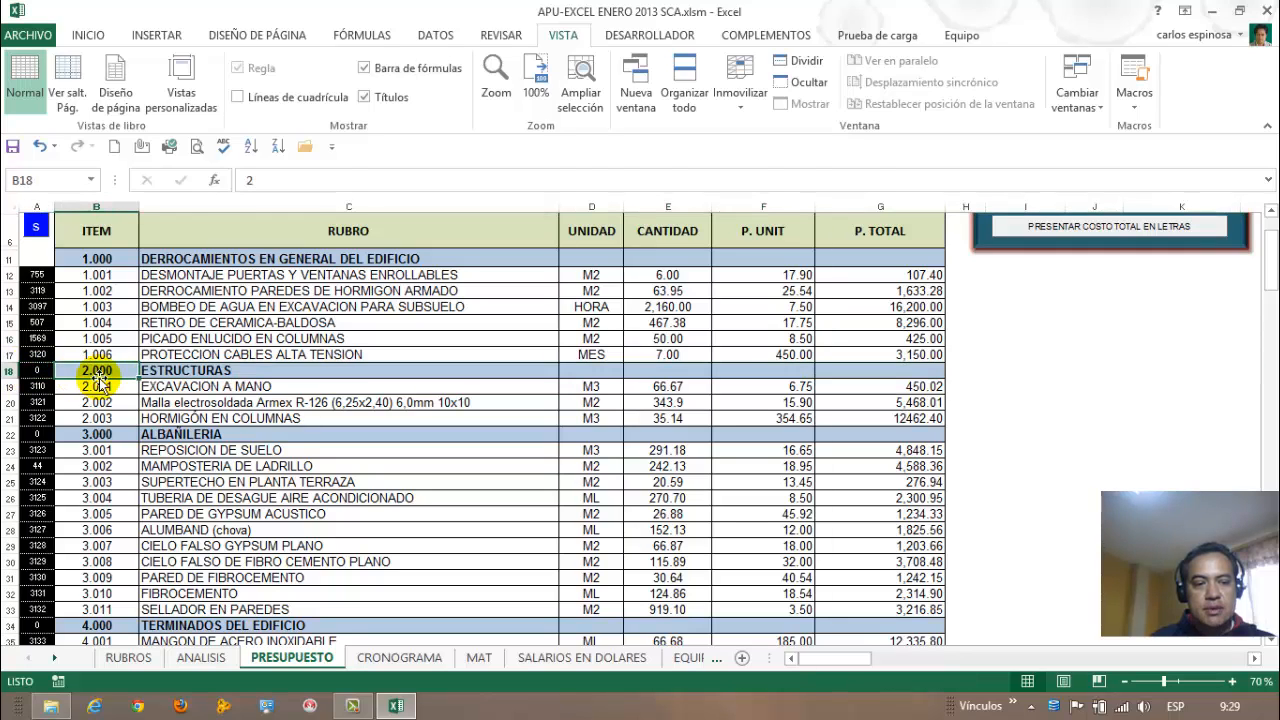
click(172, 372)
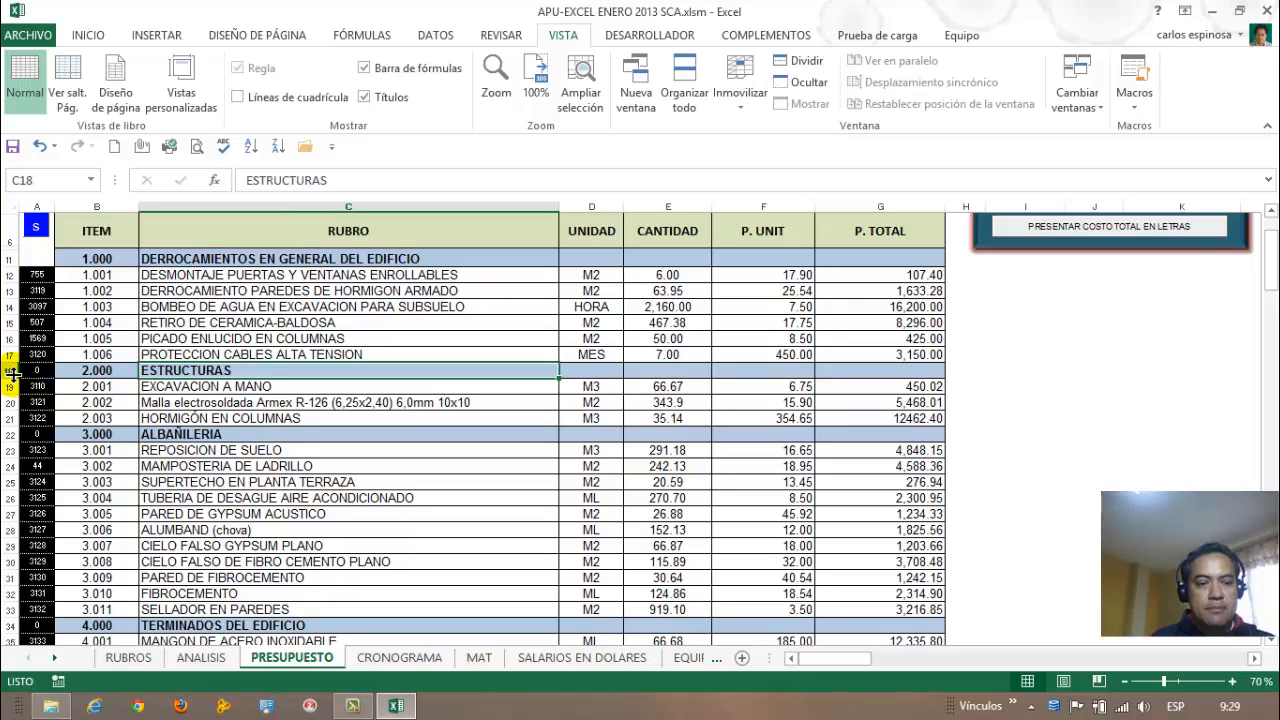
click(194, 546)
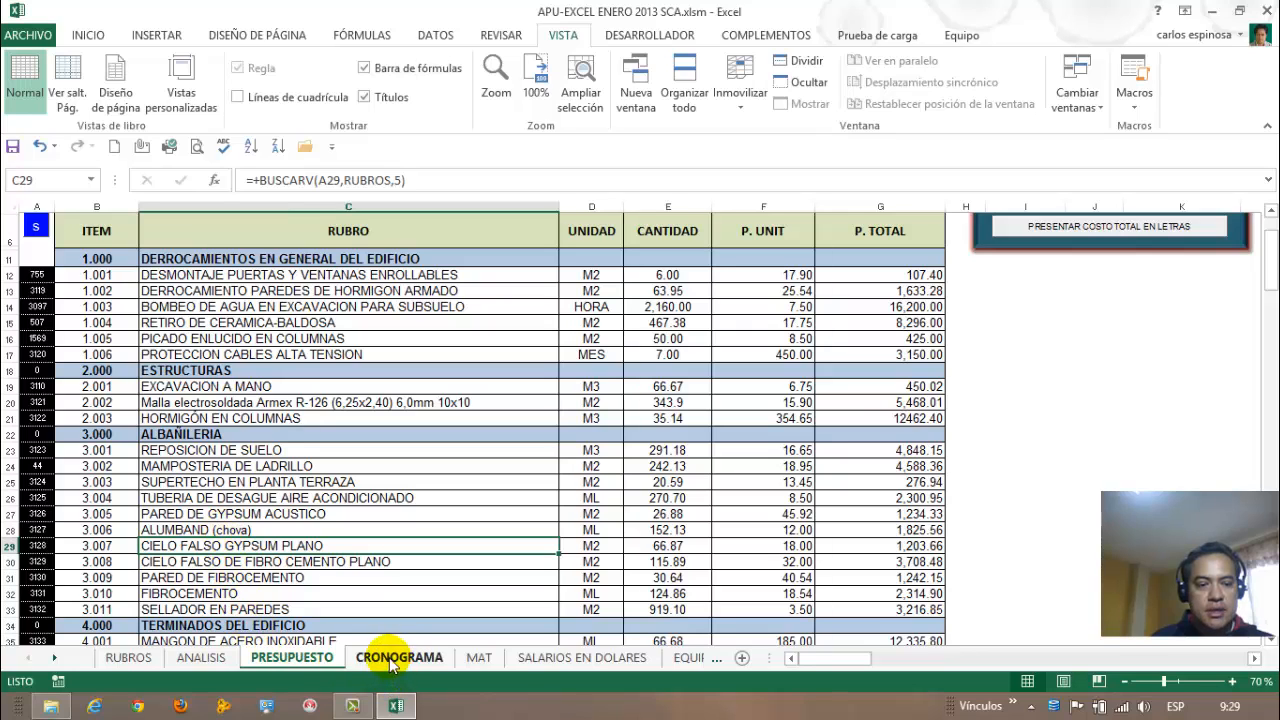
Highlight the title rows 18, 22 and 34 of modules 2.000, 3.000 and 4.000 one after another.
click(8, 370)
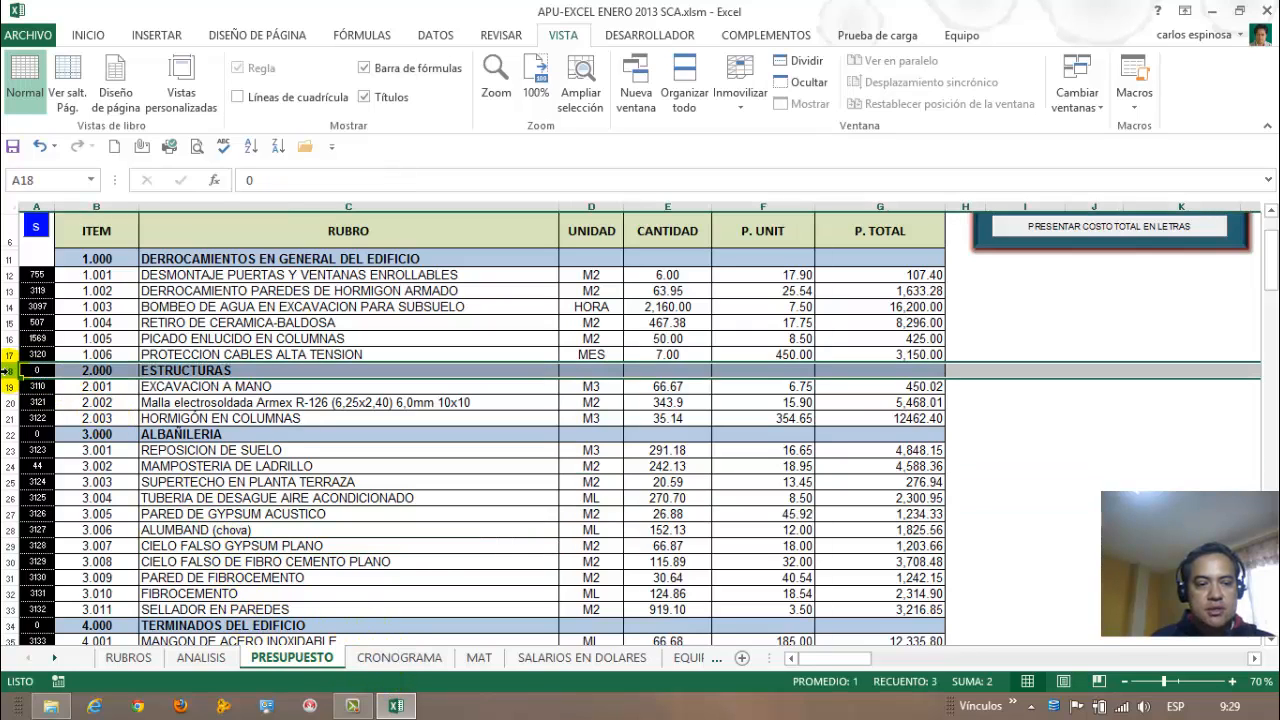
click(8, 434)
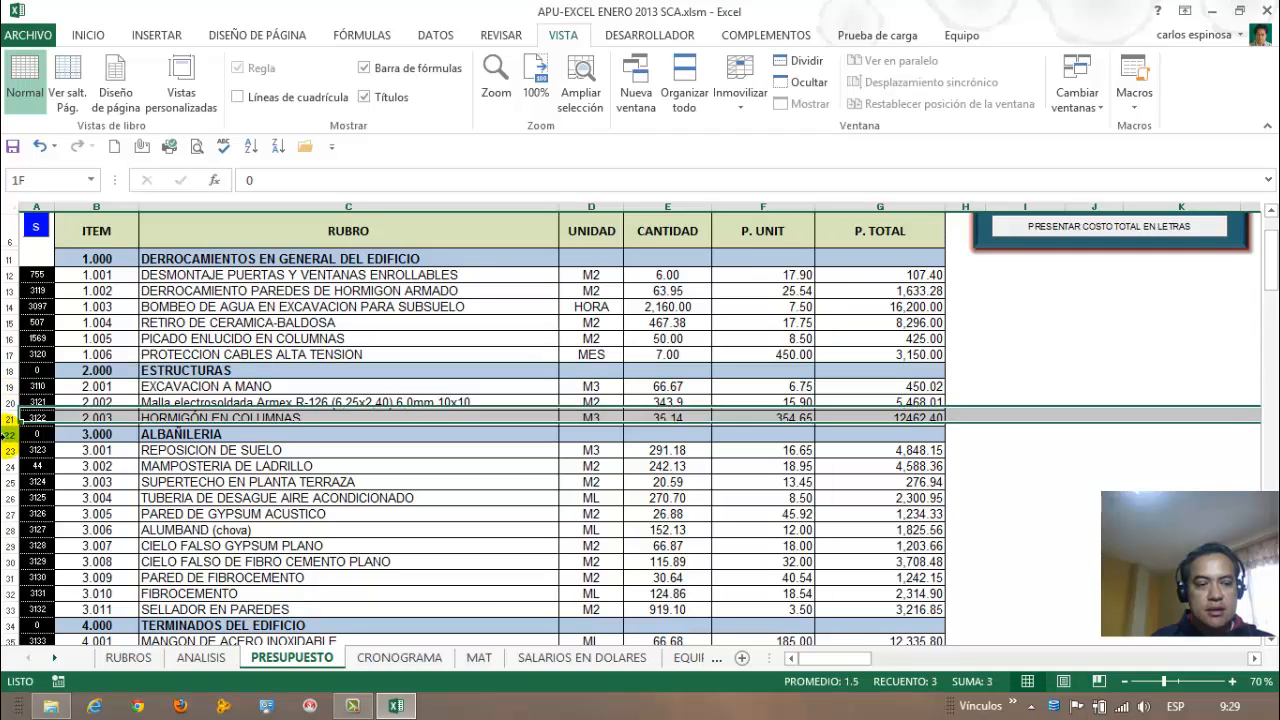
scroll(27, 475, down, 3)
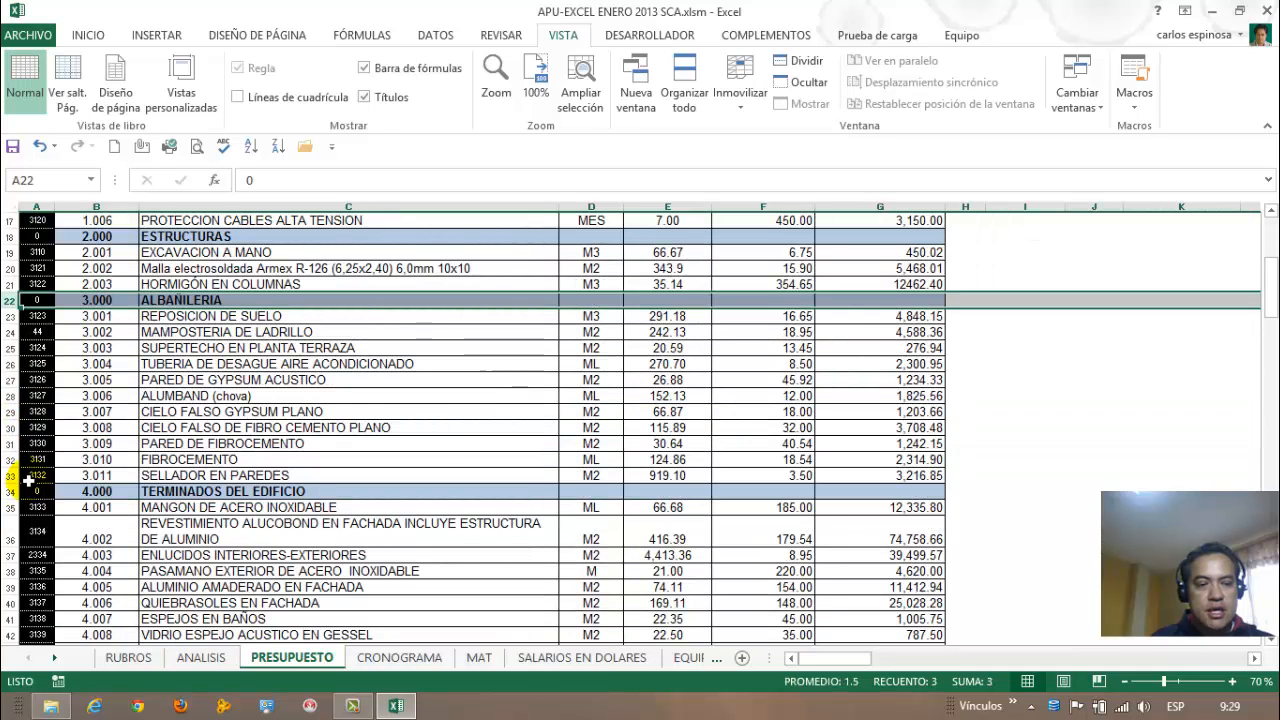
click(8, 491)
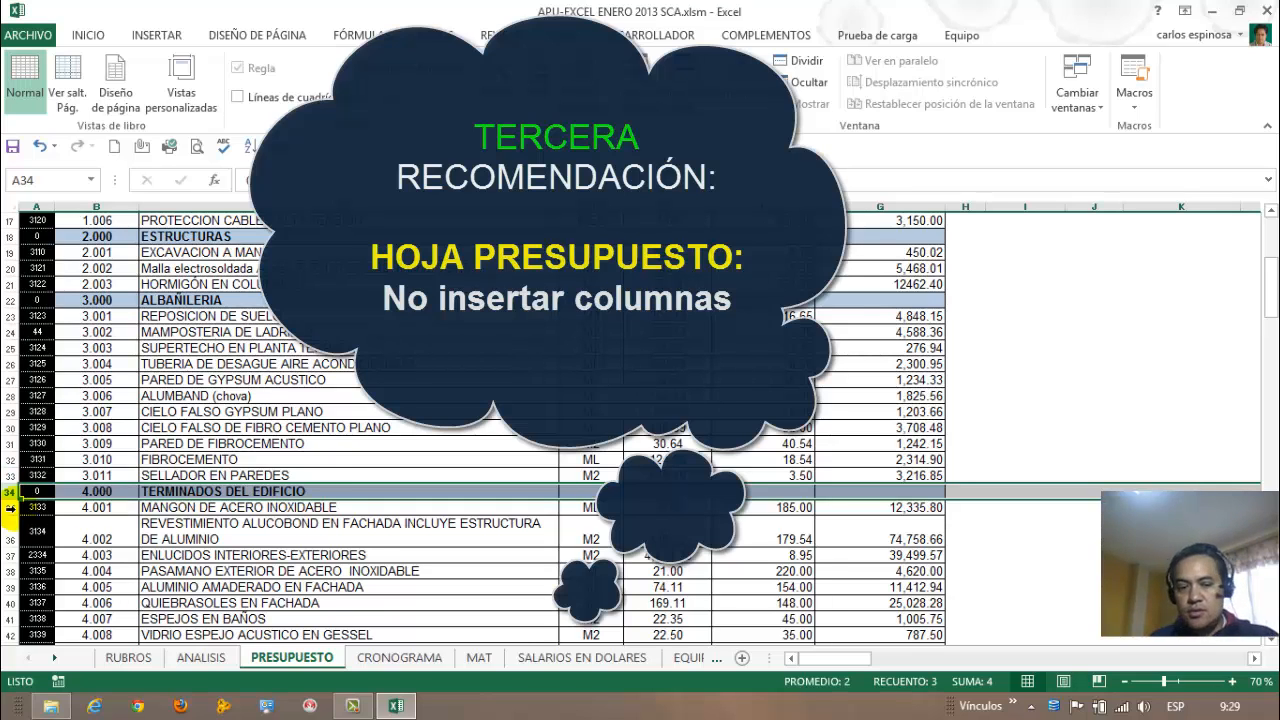
Inspect the BUSCARV formulas behind the description and unit of item 1.002 in row 13.
click(318, 475)
scroll(318, 475, up, 5)
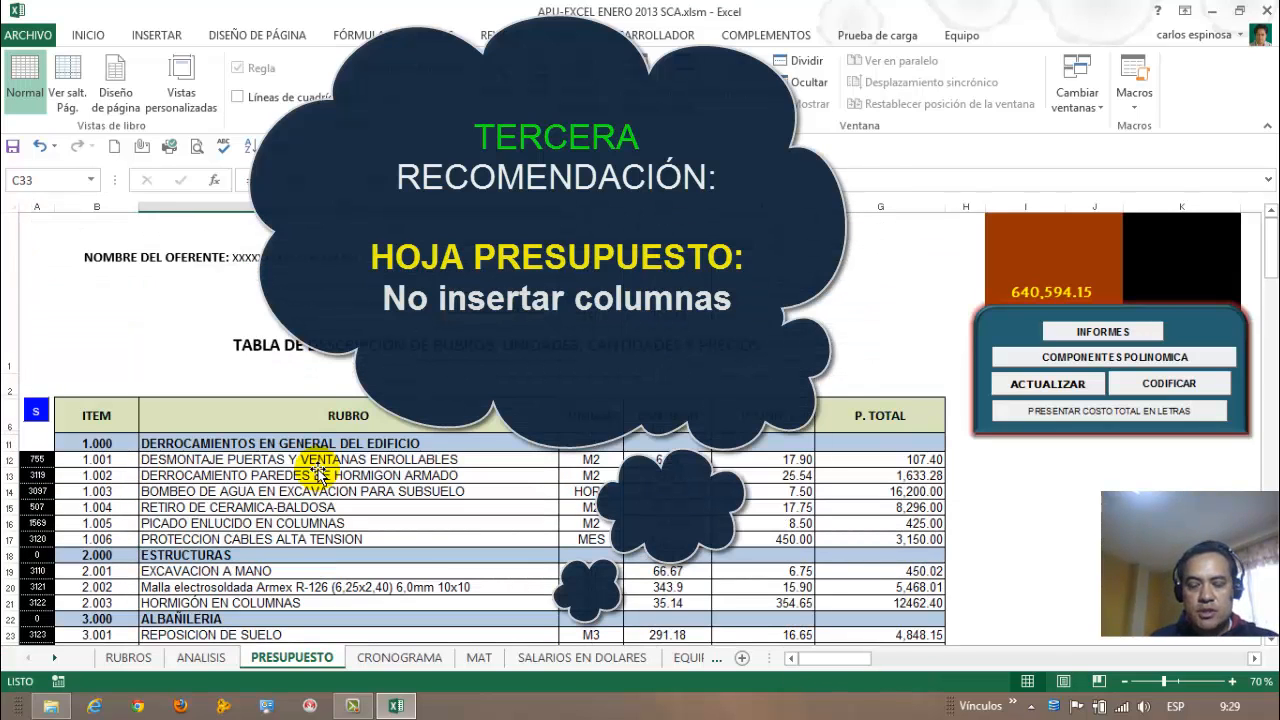
click(330, 476)
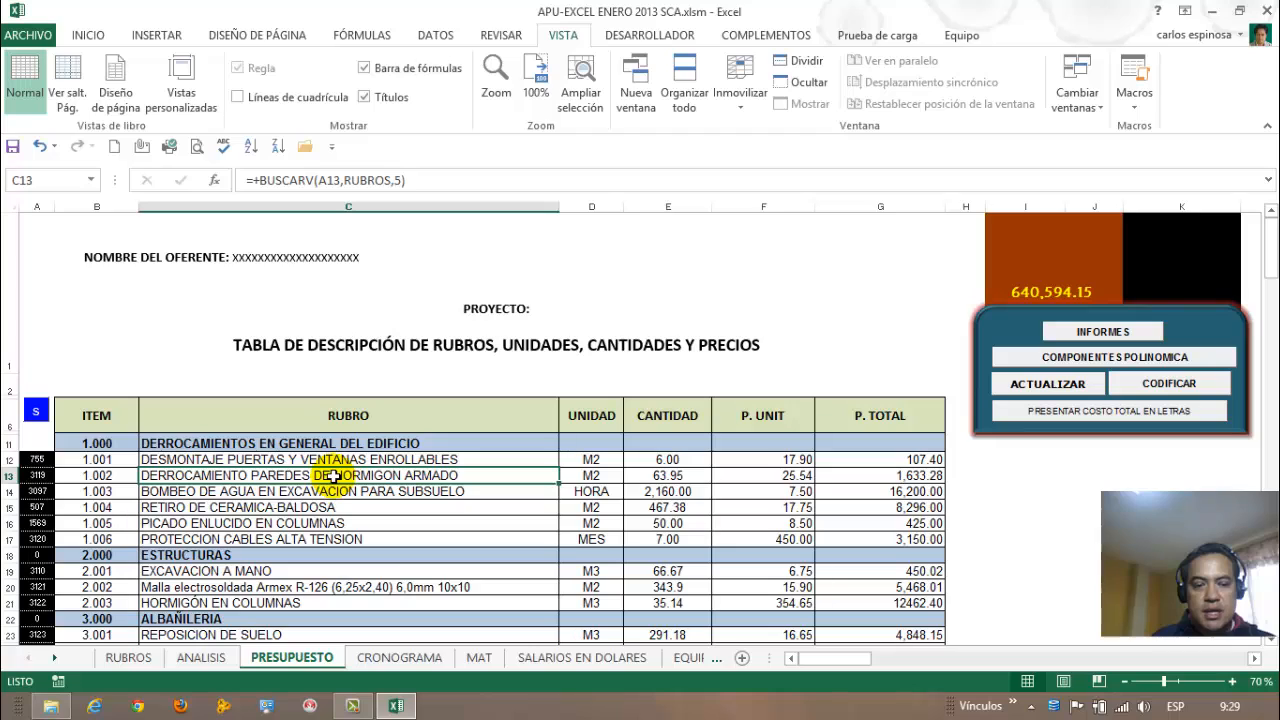
click(598, 476)
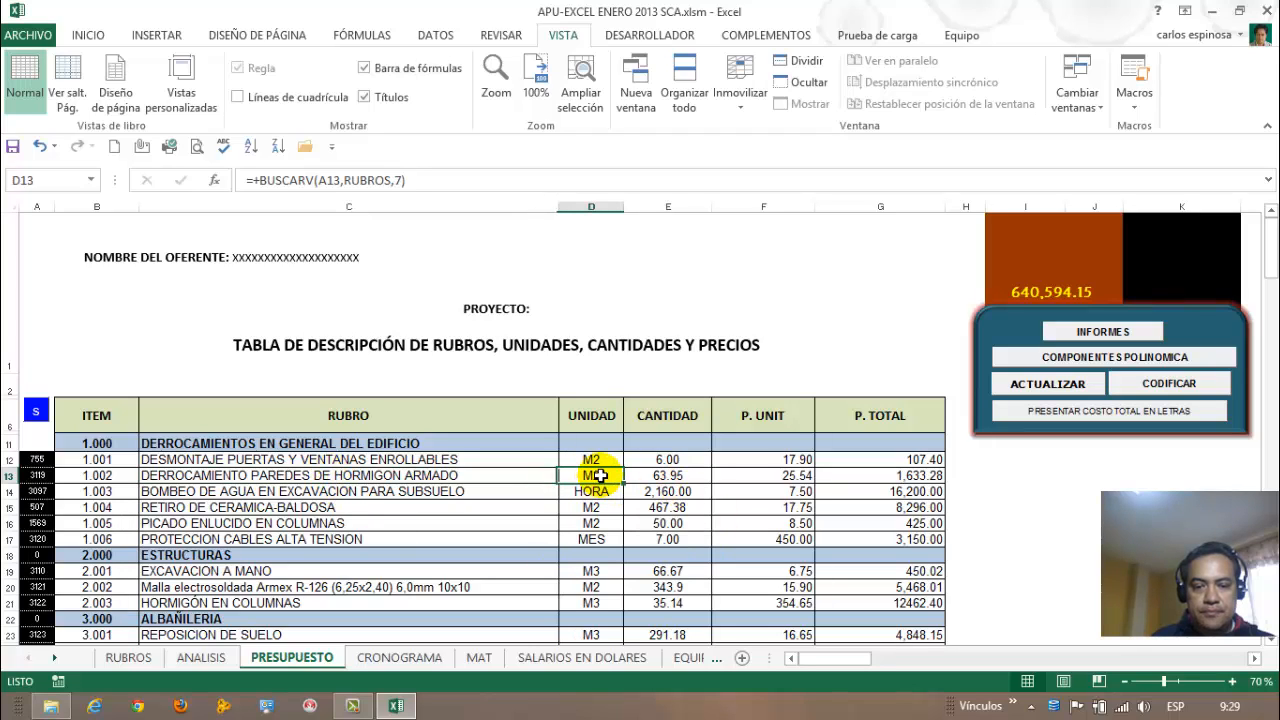
click(536, 478)
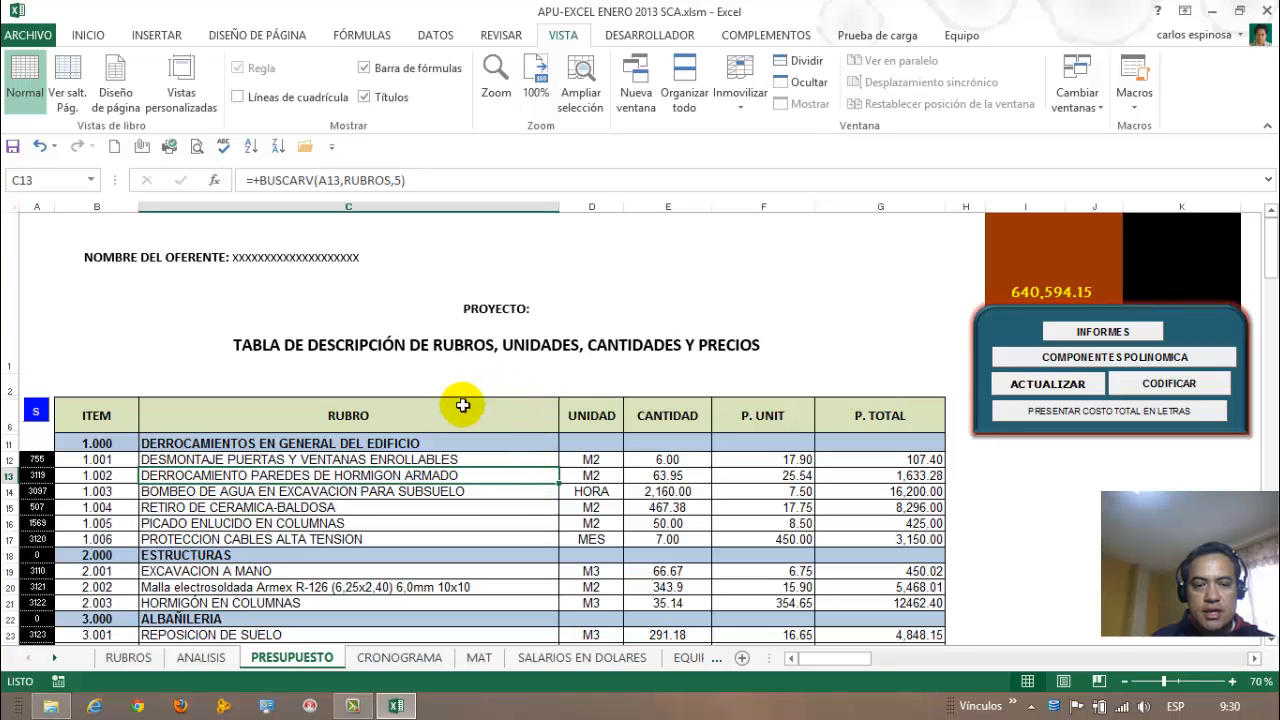
Go through the table's column headings from RUBRO across to P. UNIT and back to ITEM.
click(586, 410)
click(498, 411)
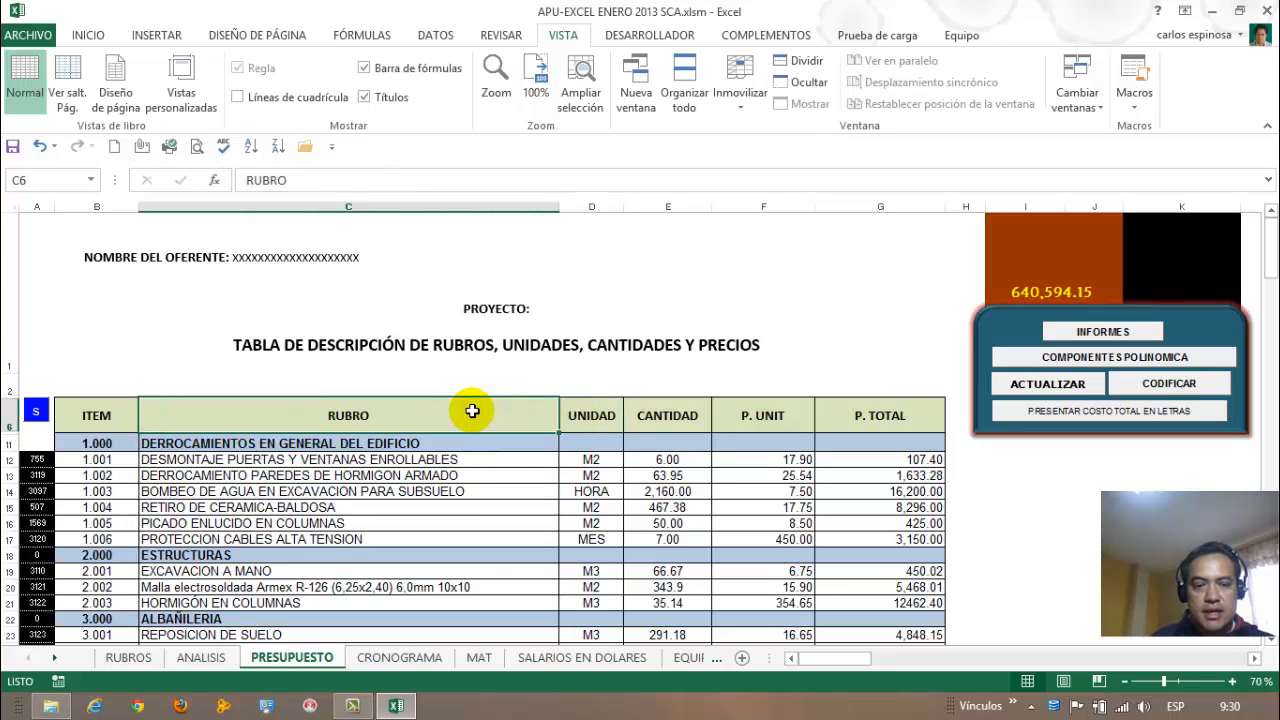
click(594, 417)
click(651, 408)
click(747, 423)
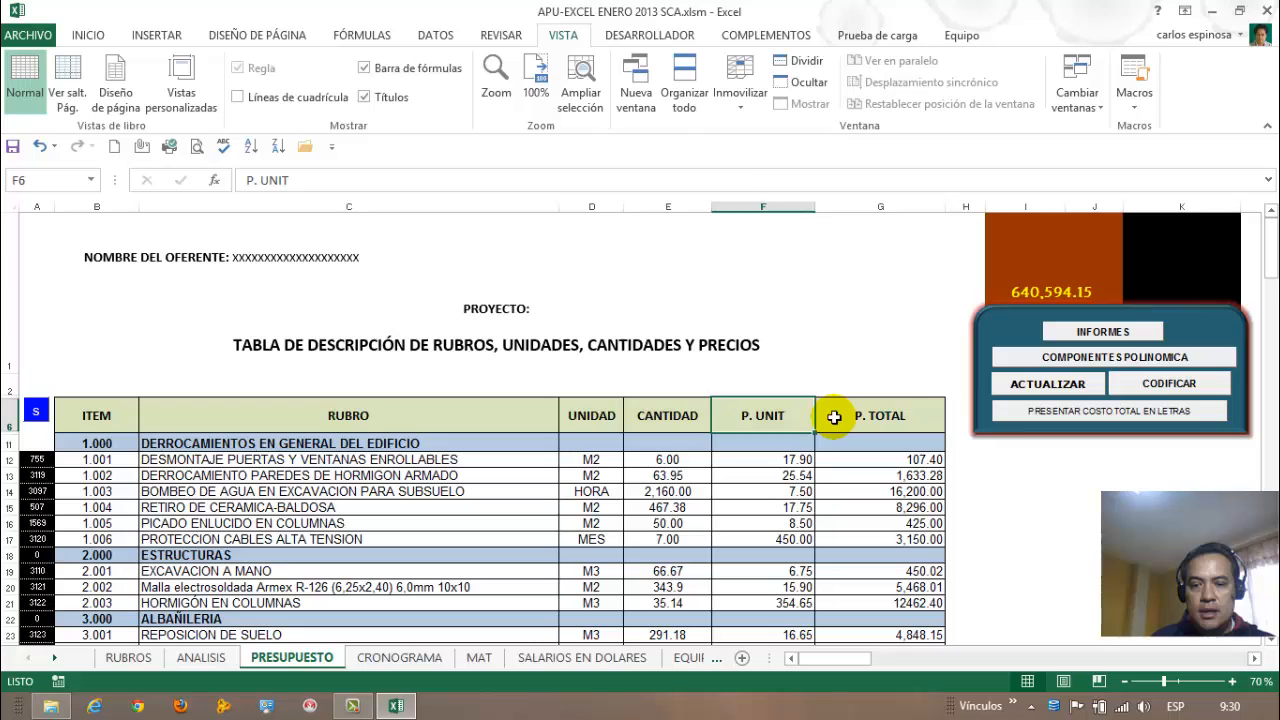
click(680, 414)
click(598, 415)
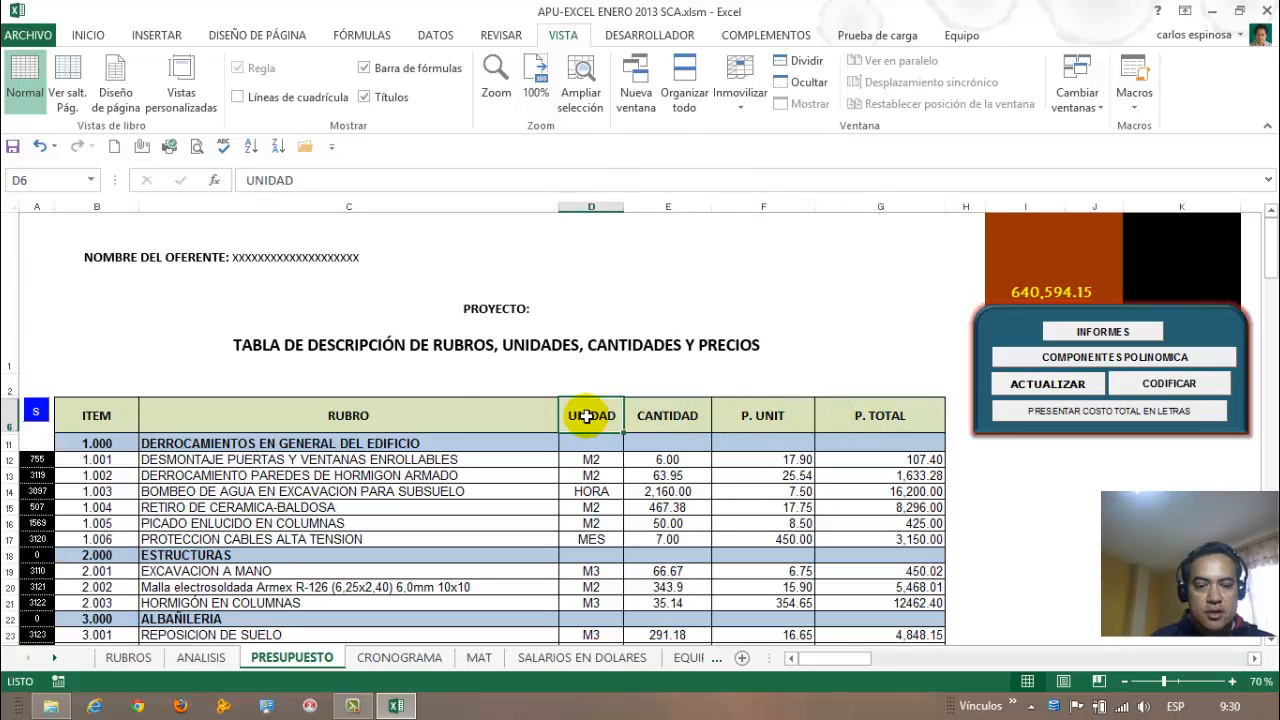
click(417, 414)
click(106, 414)
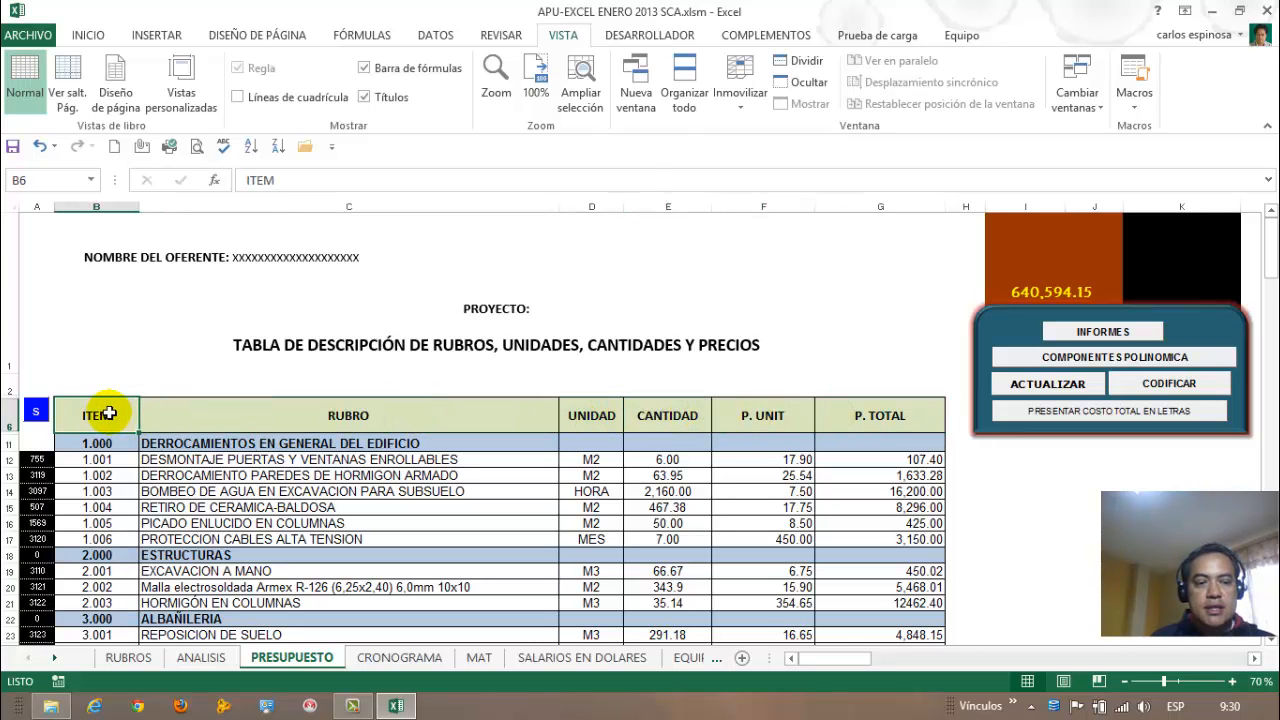
Review the heading order once more from RUBRO through UNIDAD and CANTIDAD to P. UNIT.
click(210, 413)
click(590, 419)
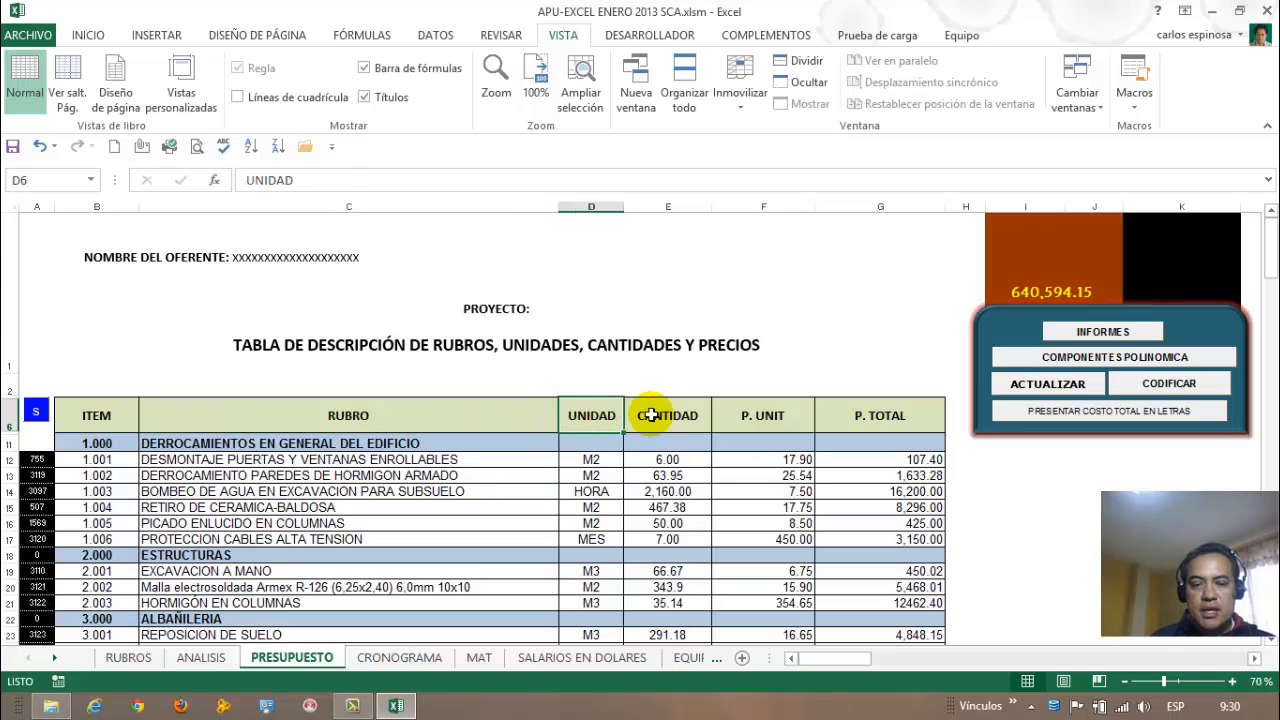
click(654, 419)
click(747, 414)
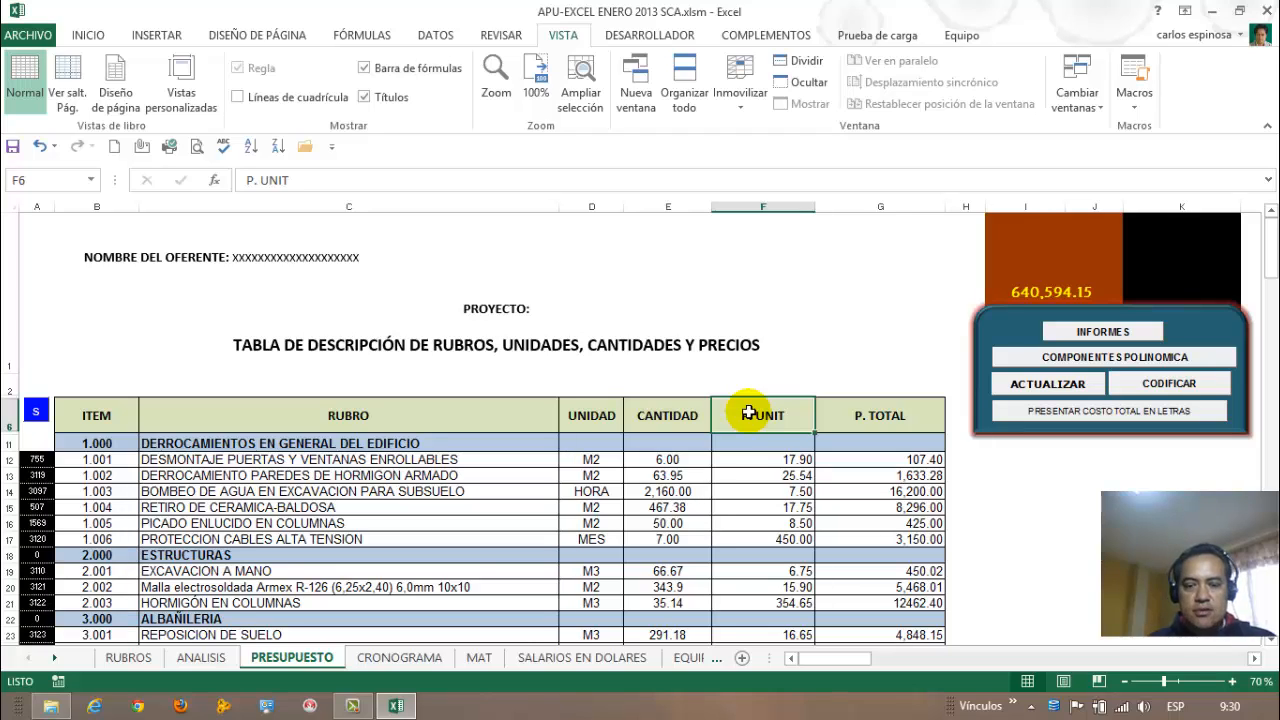
click(681, 417)
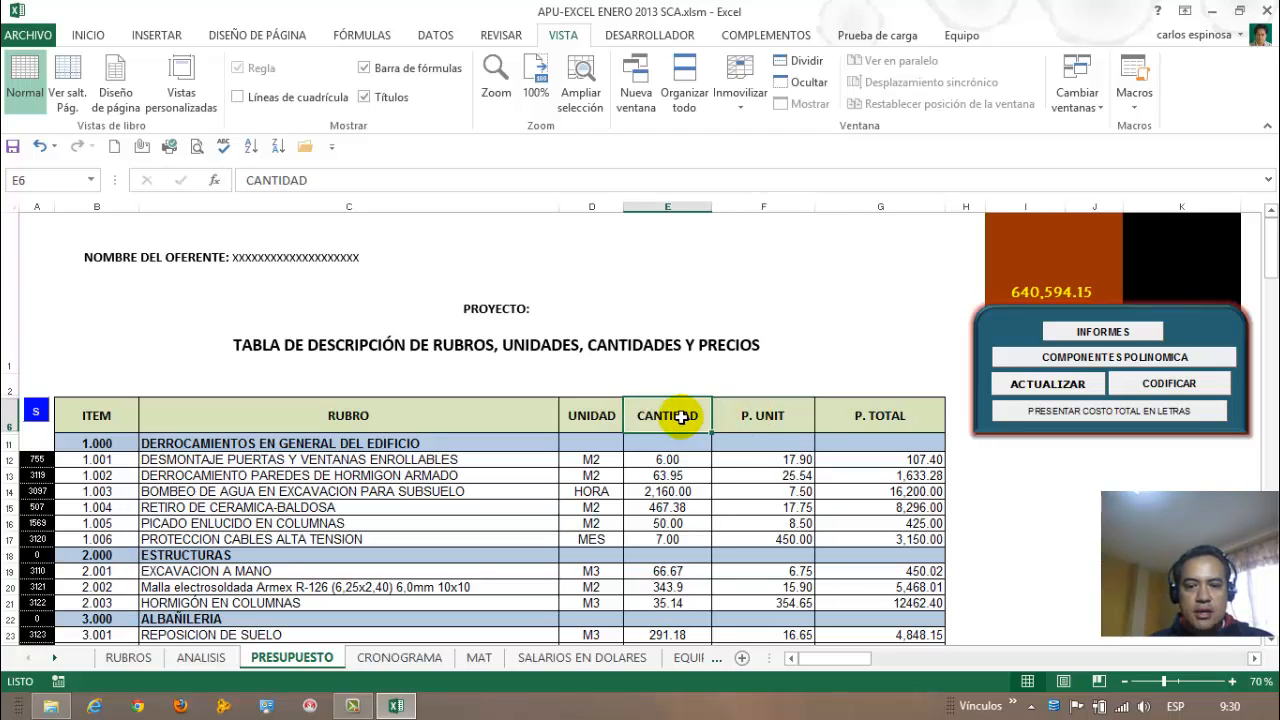
click(750, 427)
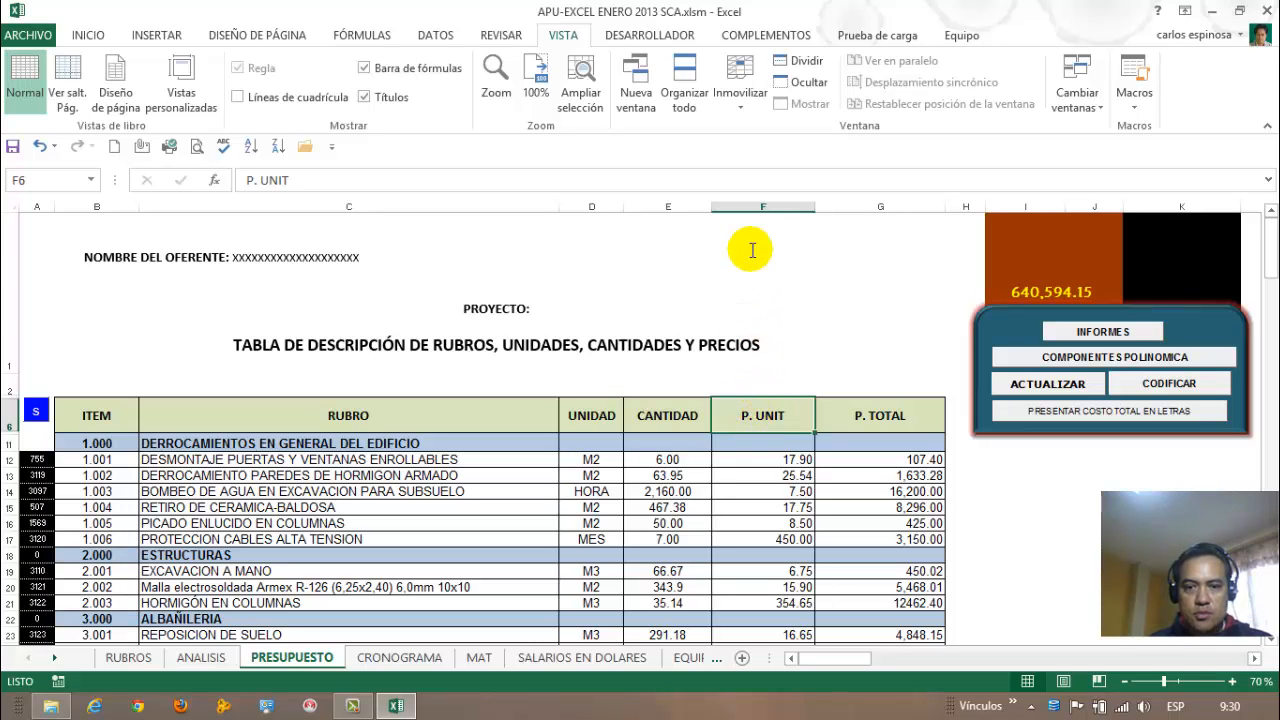
Highlight column F and the unit prices of module 1.000 in F12:F17.
click(738, 465)
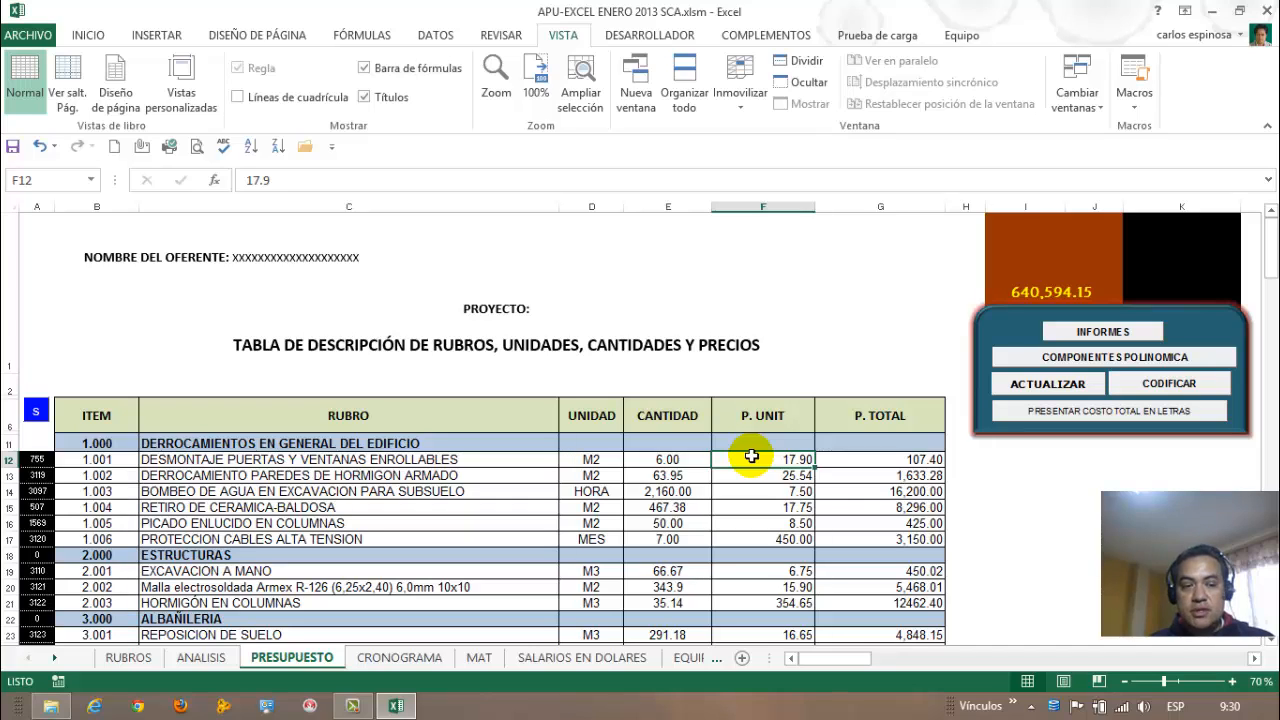
drag(751, 456, 751, 524)
click(743, 207)
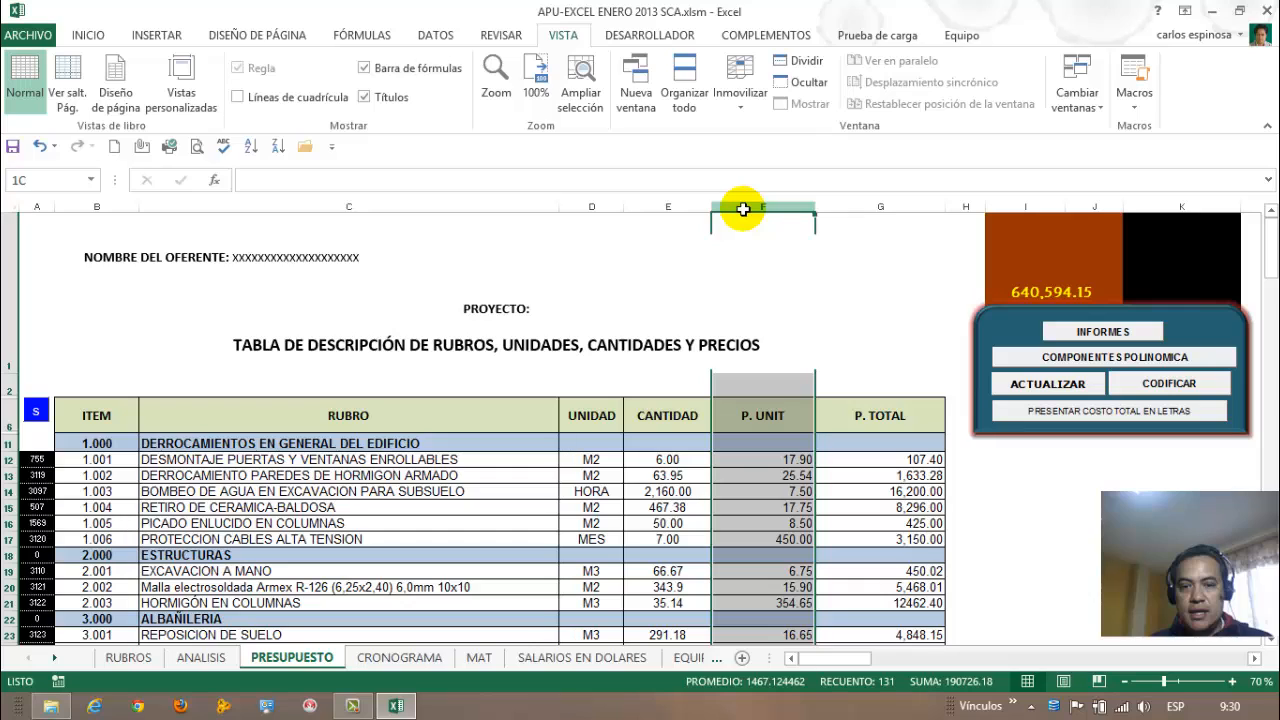
drag(751, 466, 757, 537)
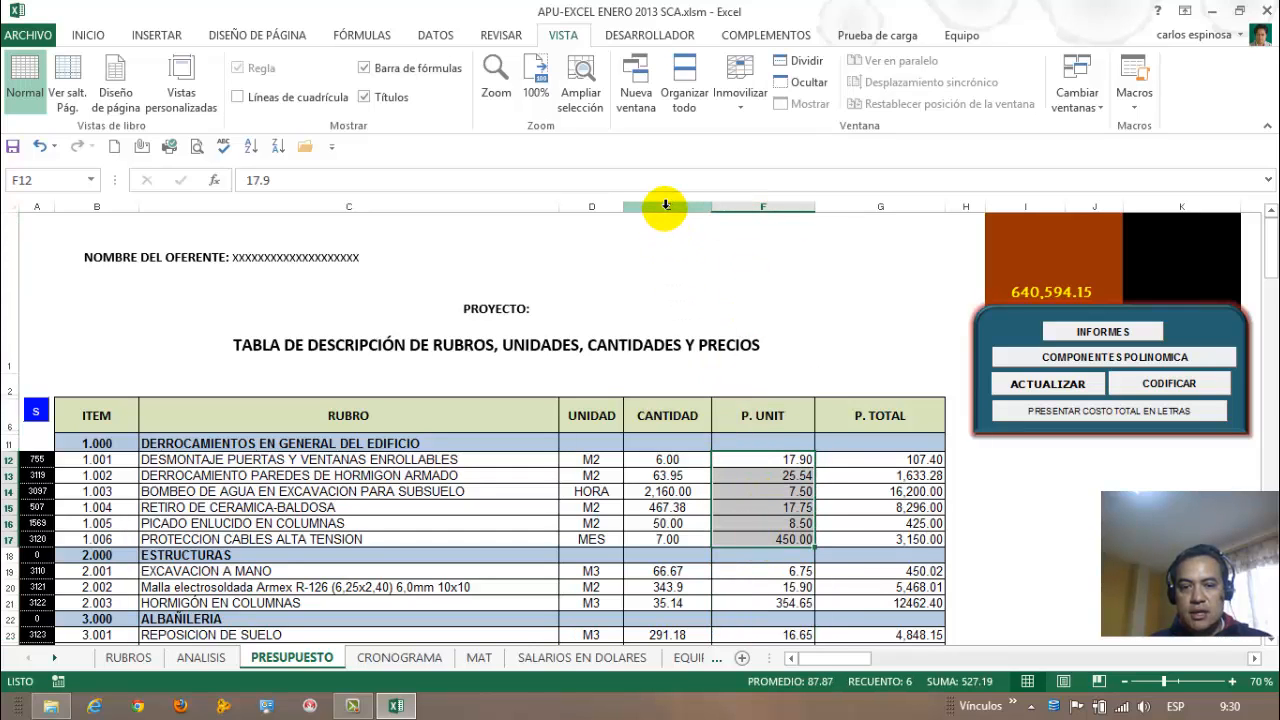
View the ACTUALIZAR RUBROS options, dismiss them without updating, and highlight the P. UNIT values down to row 18.
click(1025, 384)
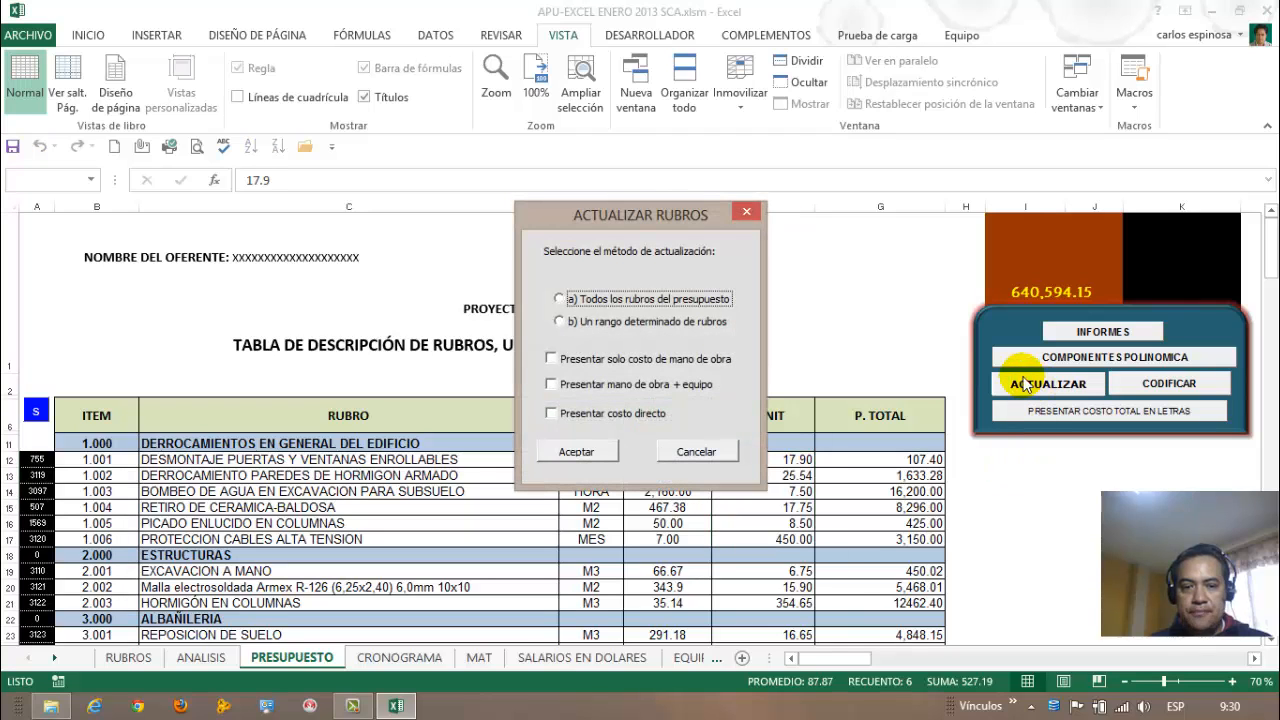
click(746, 211)
drag(745, 414, 752, 547)
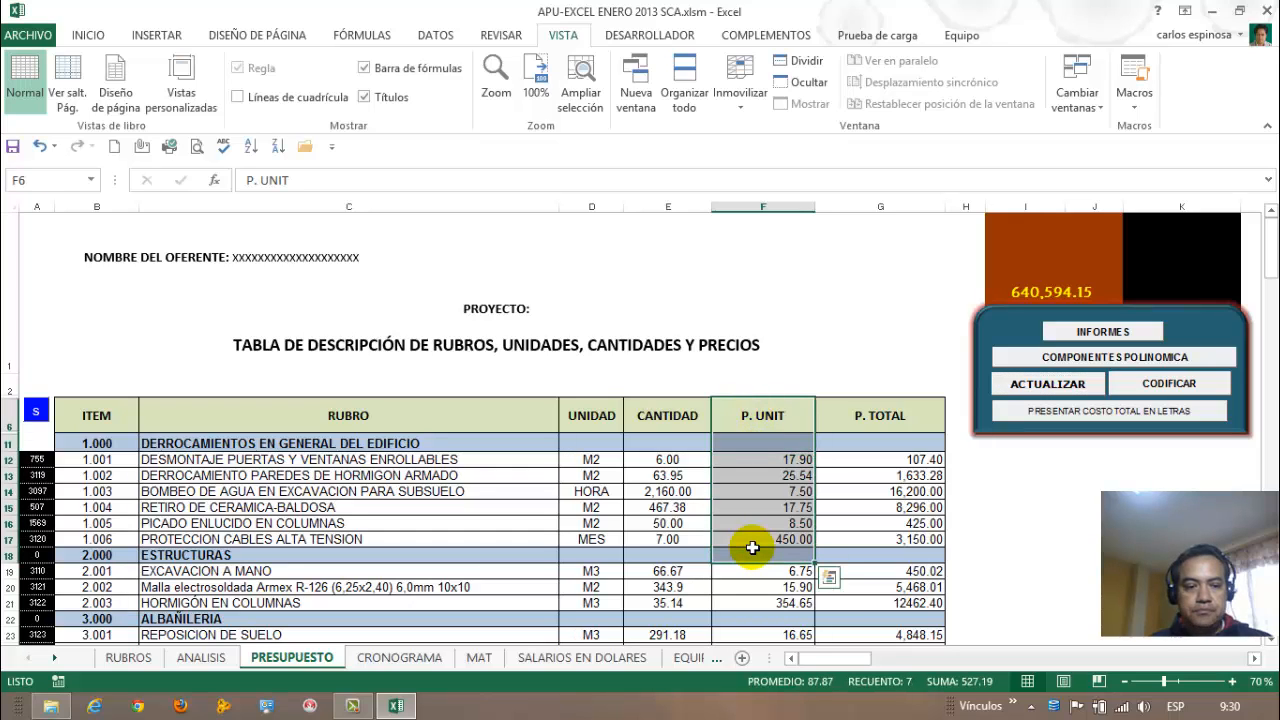
click(753, 539)
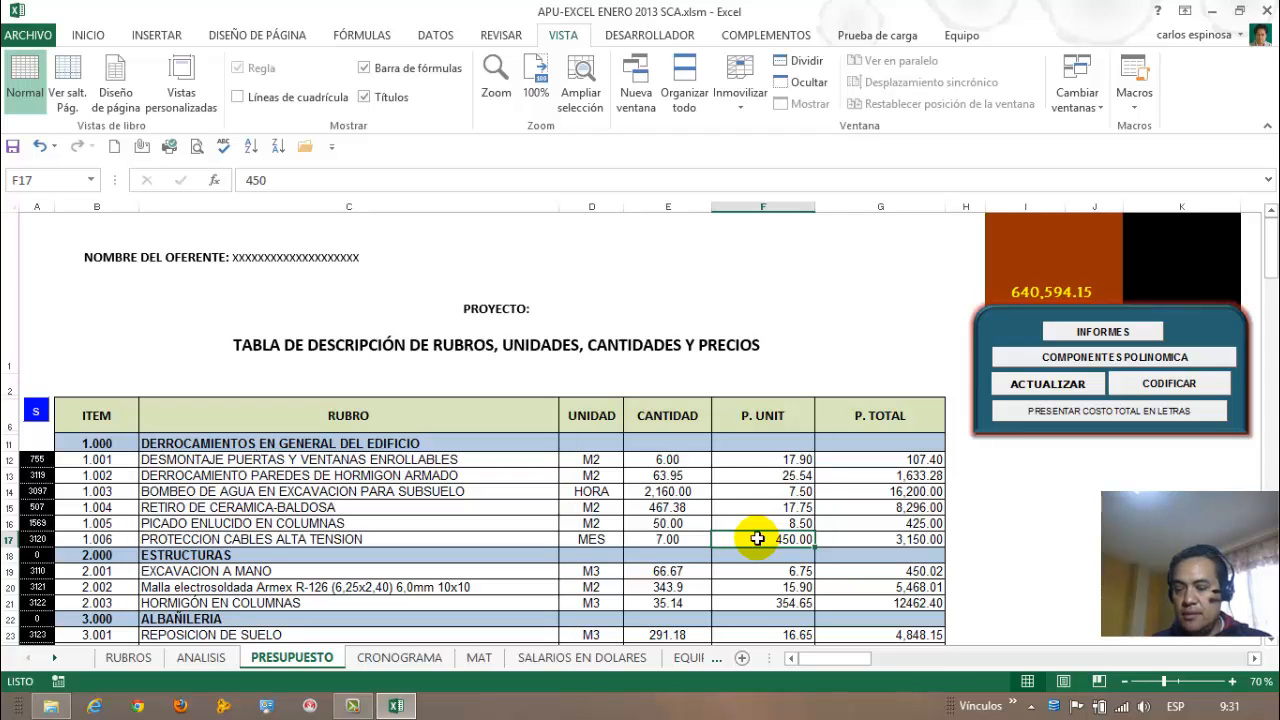
Go to the ANALISIS sheet and select cell A1 to show its CONTAR formula.
click(204, 657)
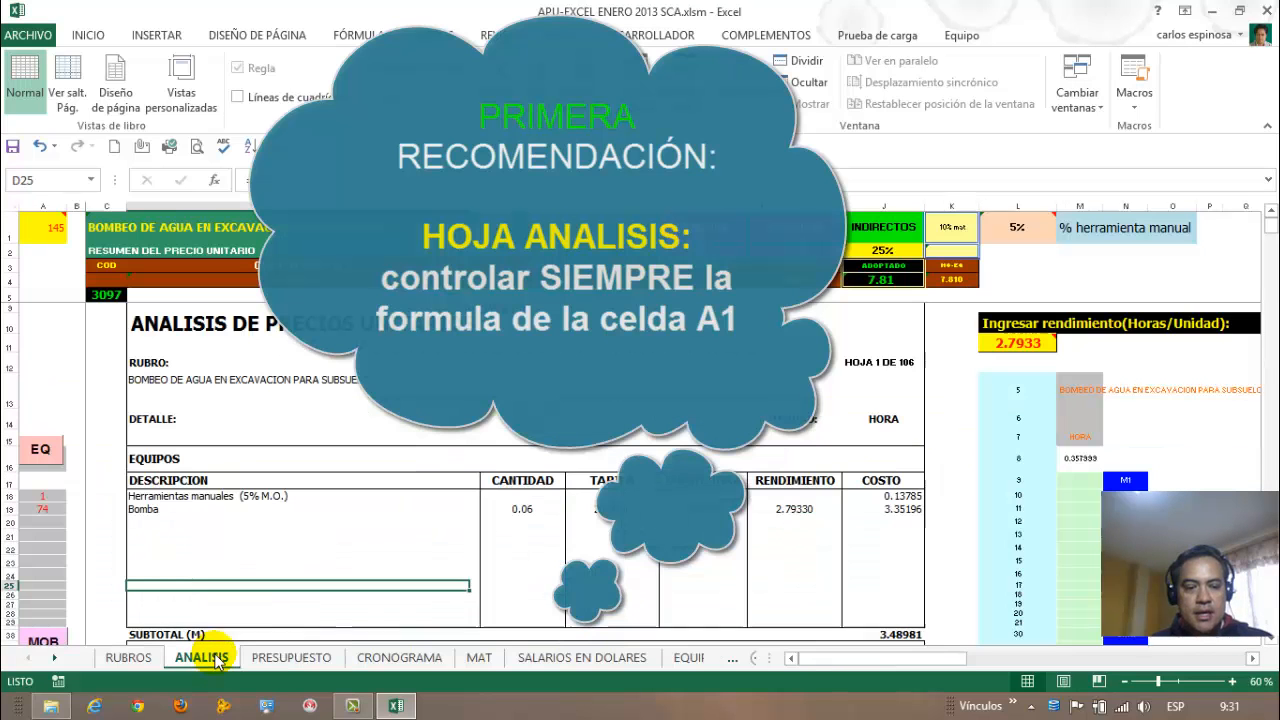
click(380, 523)
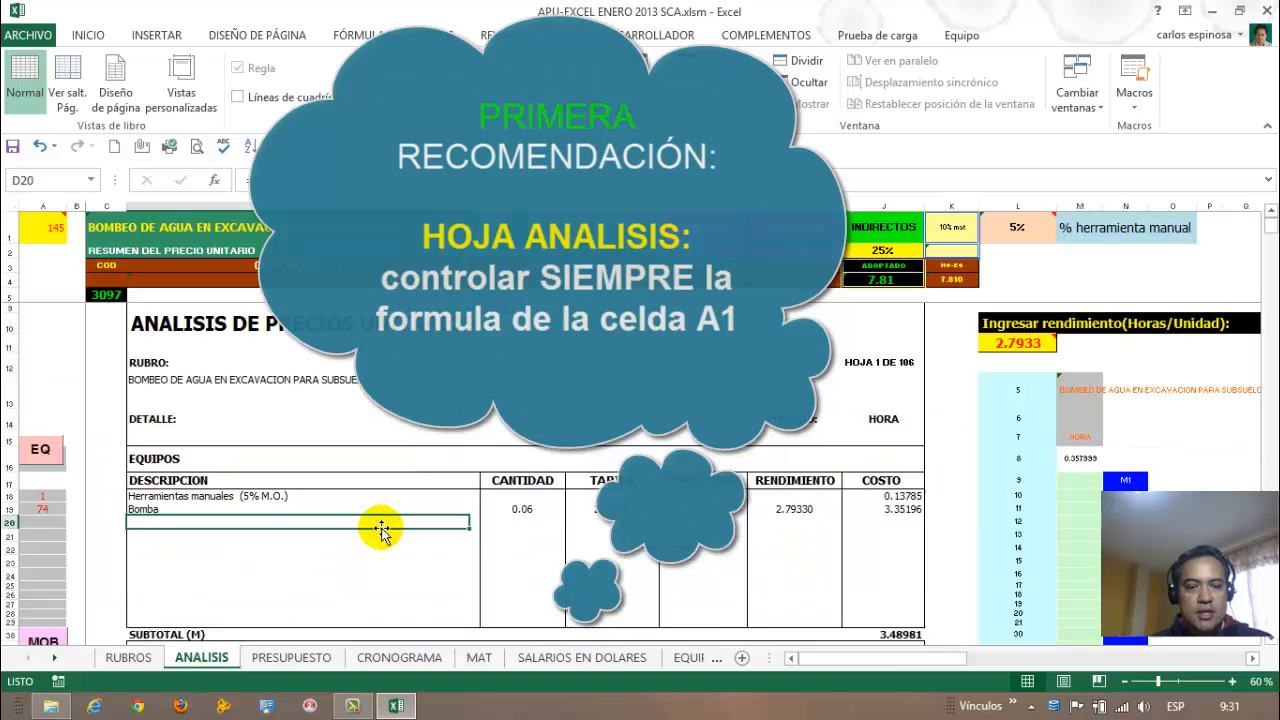
scroll(381, 528, up, 1)
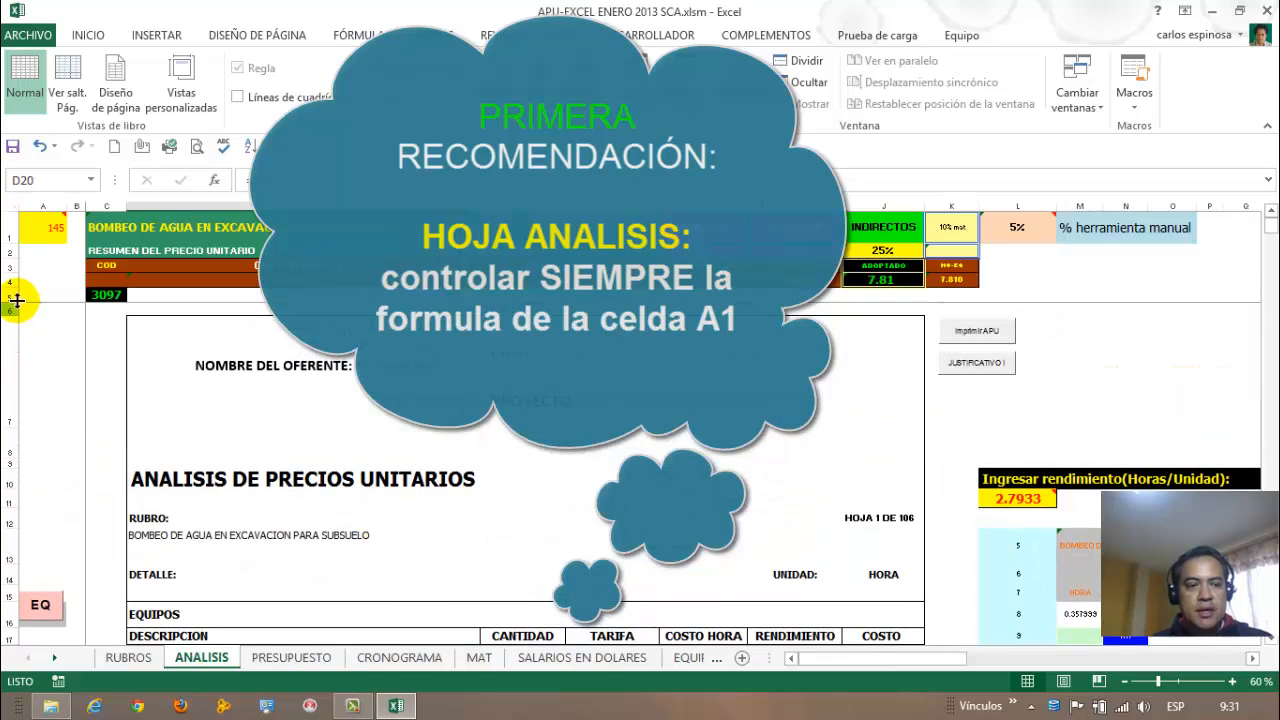
click(38, 222)
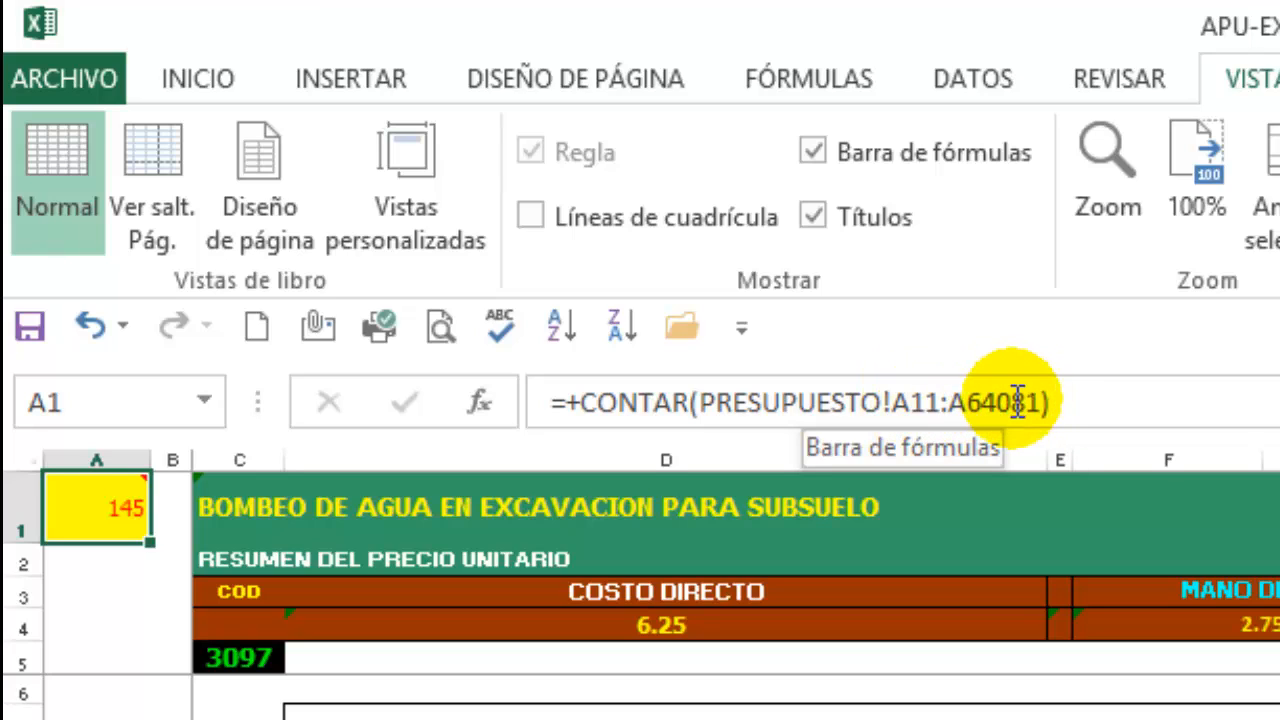
Change the start of the counted PRESUPUESTO range in cell A1's CONTAR formula to A12.
click(927, 403)
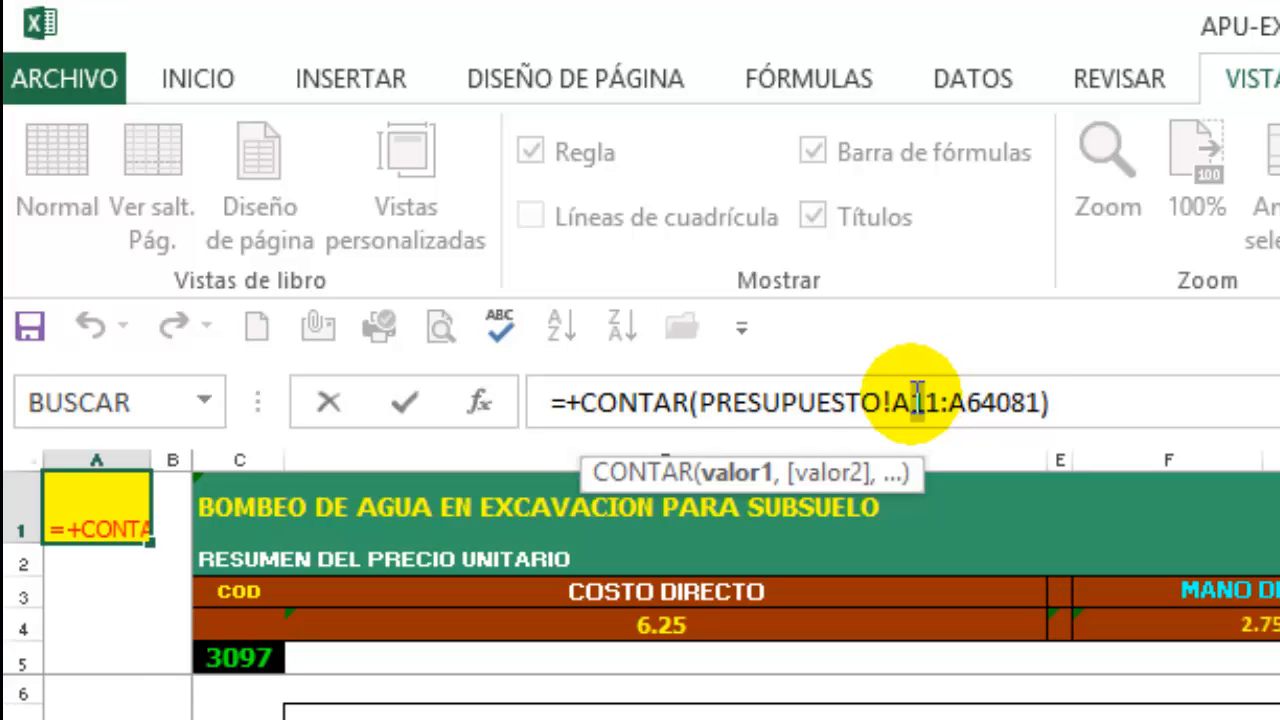
drag(921, 401, 940, 405)
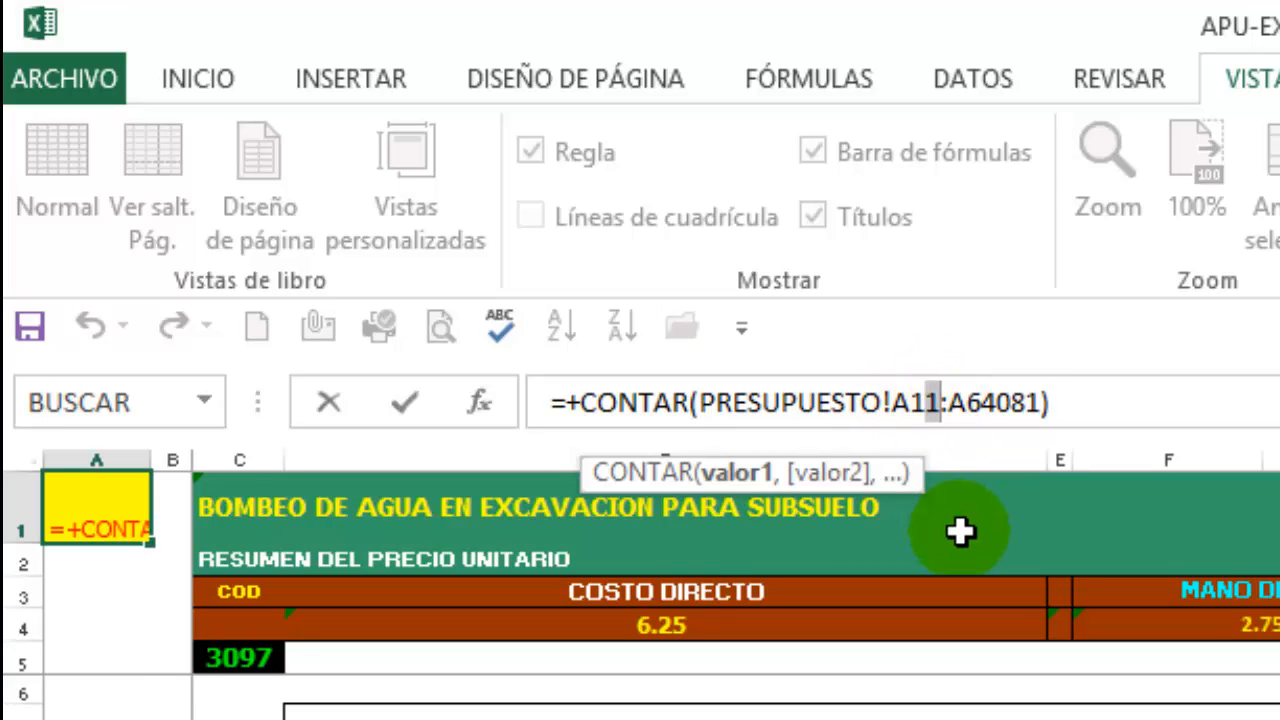
text(2)
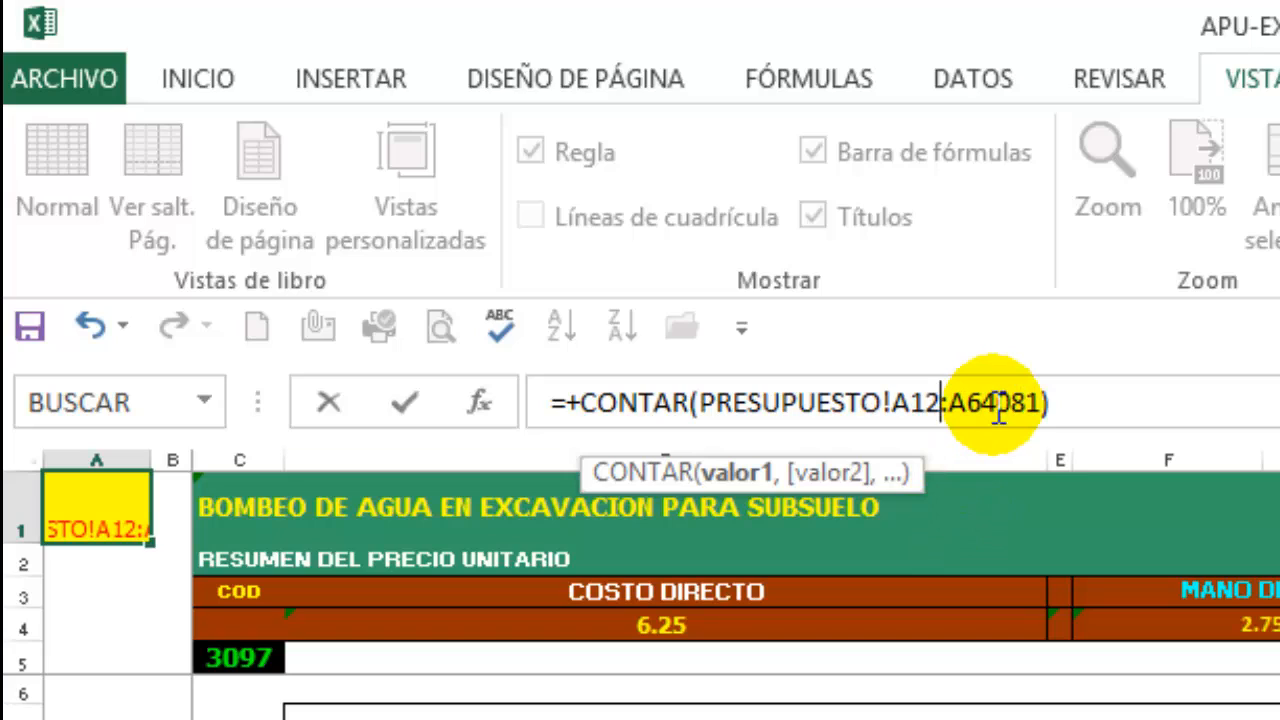
Make both range references in the CONTAR formula absolute as $A$12:$A$64081 and accept the formula.
click(911, 400)
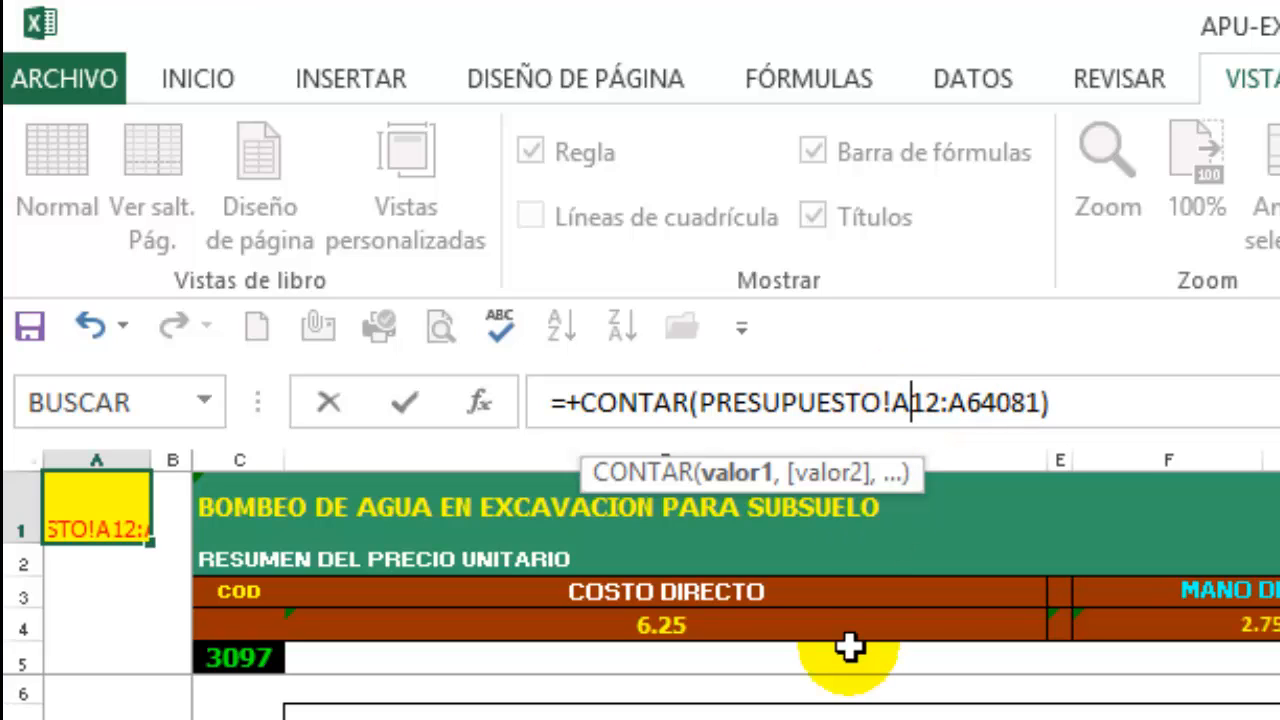
key(F4)
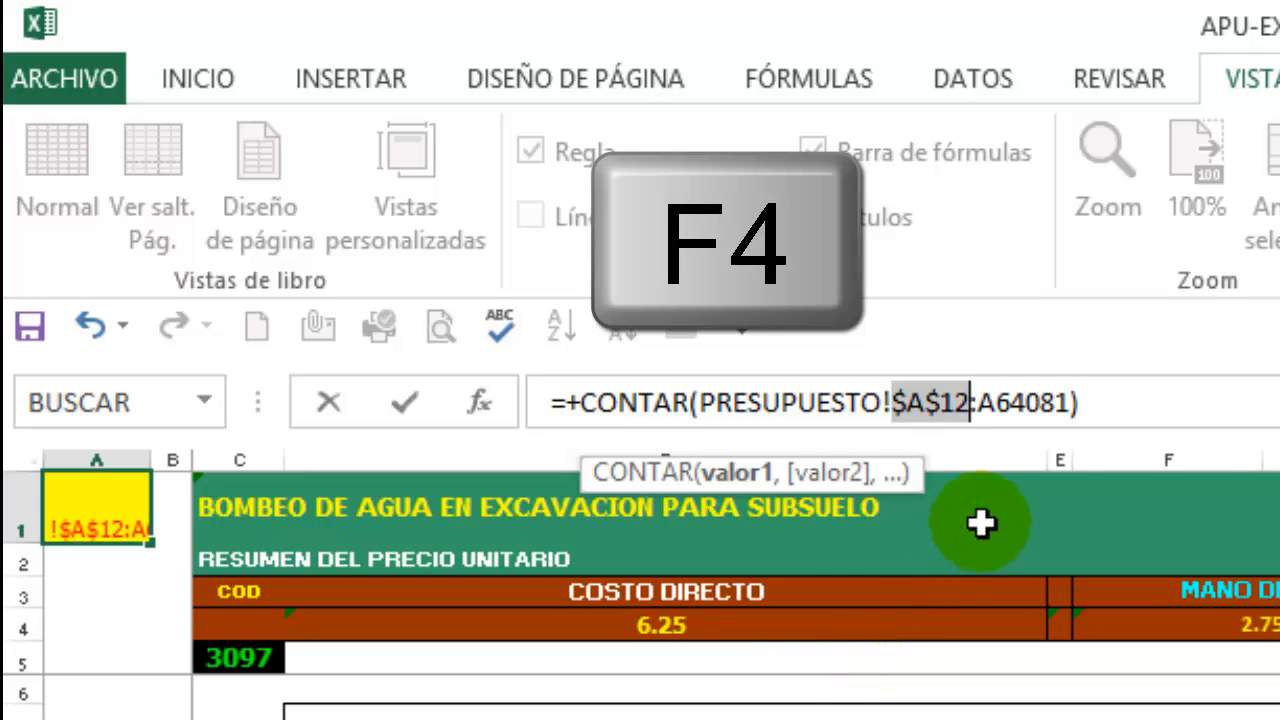
click(1024, 402)
key(F4)
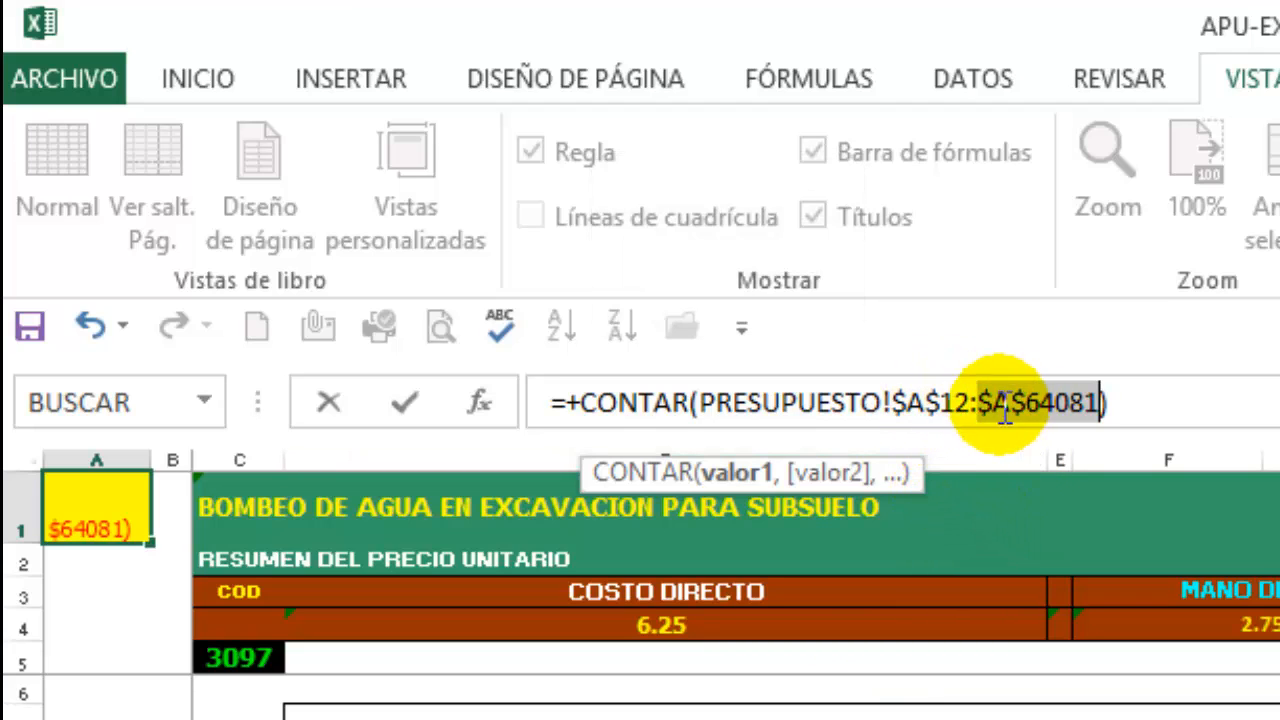
click(926, 400)
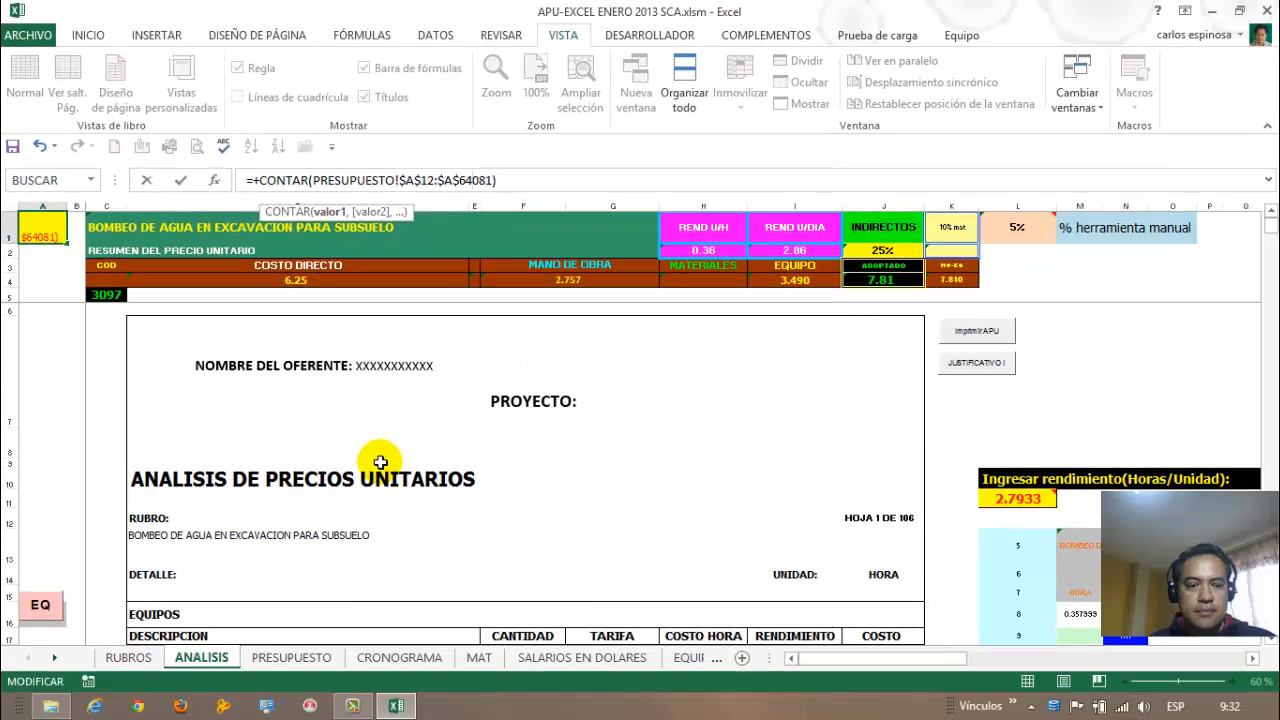
click(378, 460)
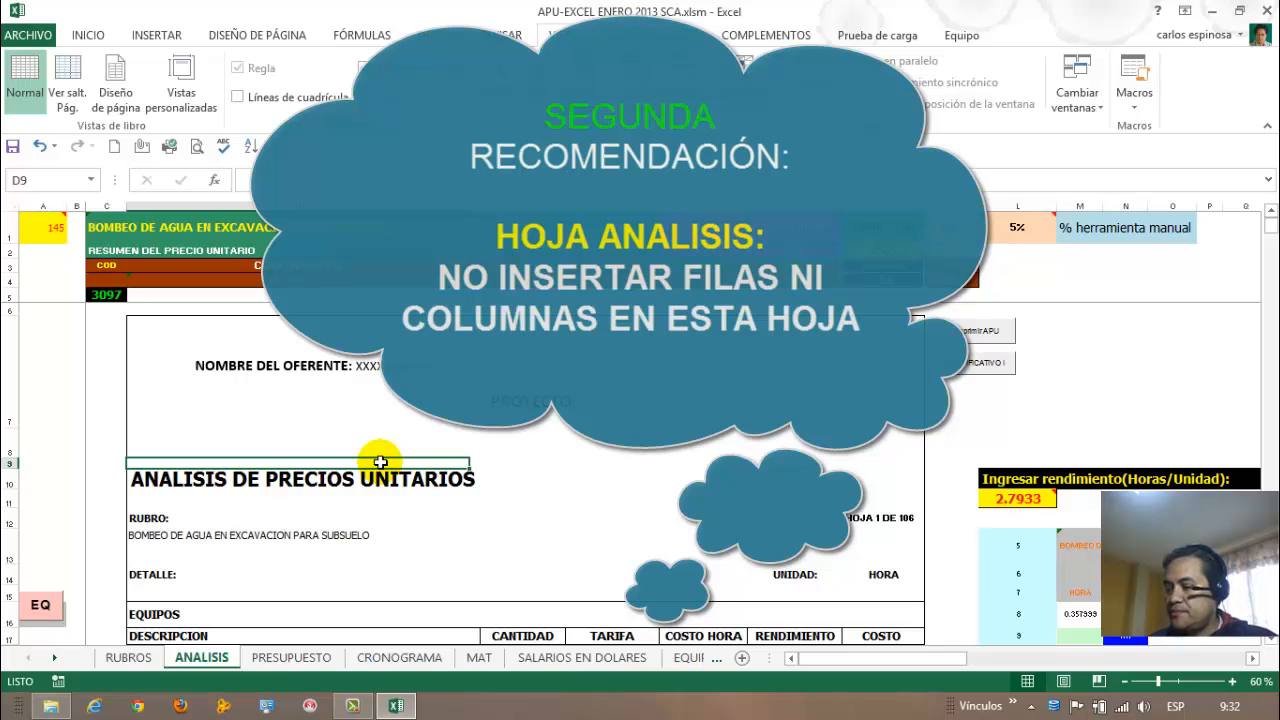
Insert a blank row at row 23 in the EQUIPOS section of the ANALISIS sheet and try to undo the insertion.
click(251, 604)
scroll(259, 606, down, 2)
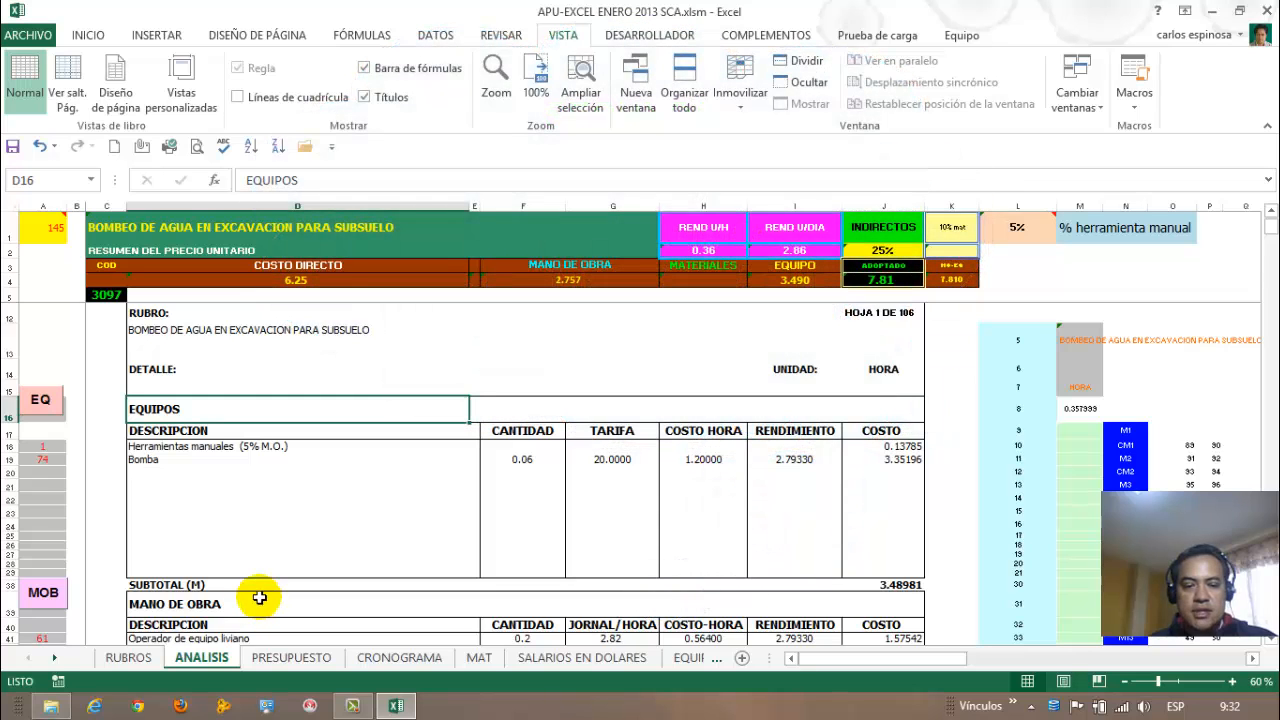
click(262, 509)
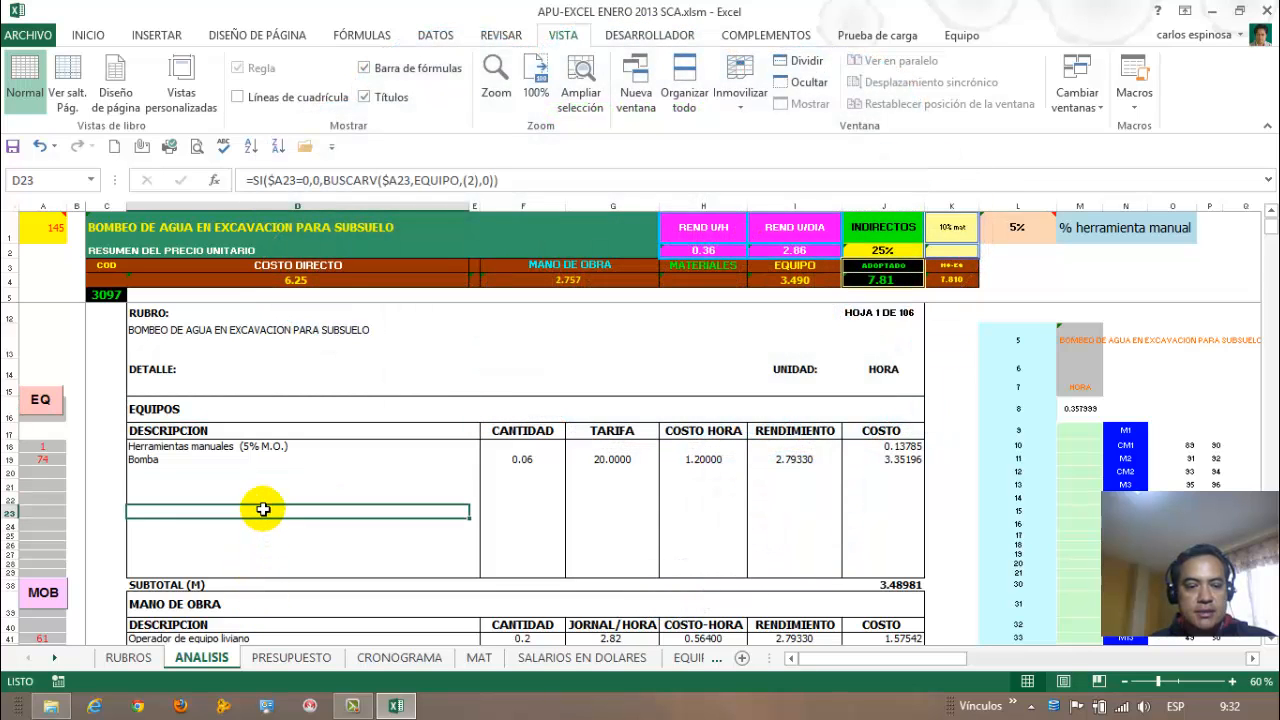
right_click(10, 512)
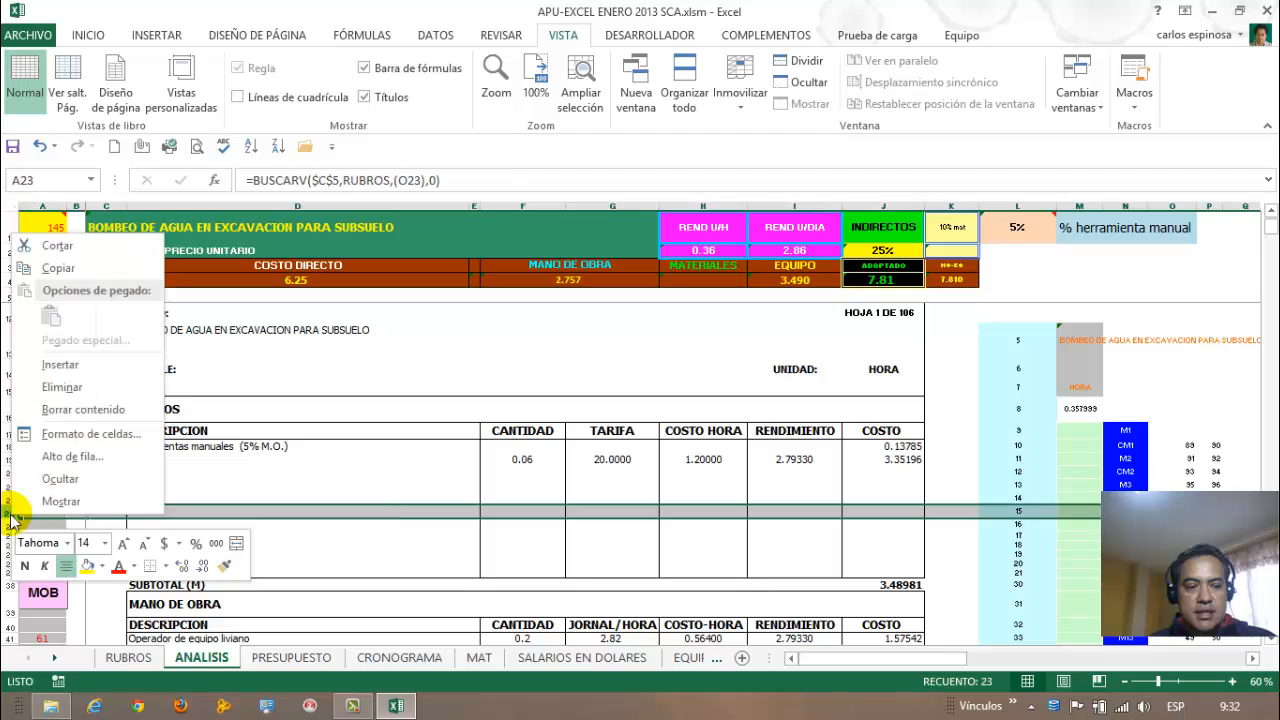
click(60, 366)
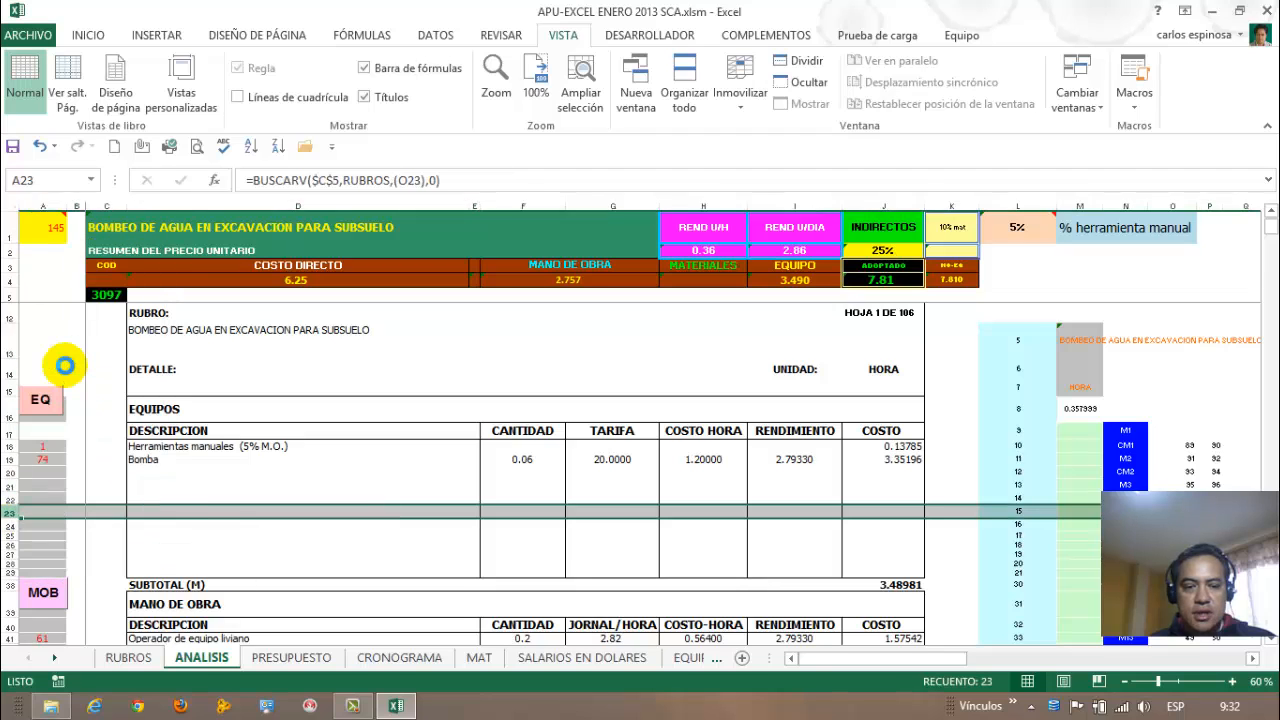
click(594, 550)
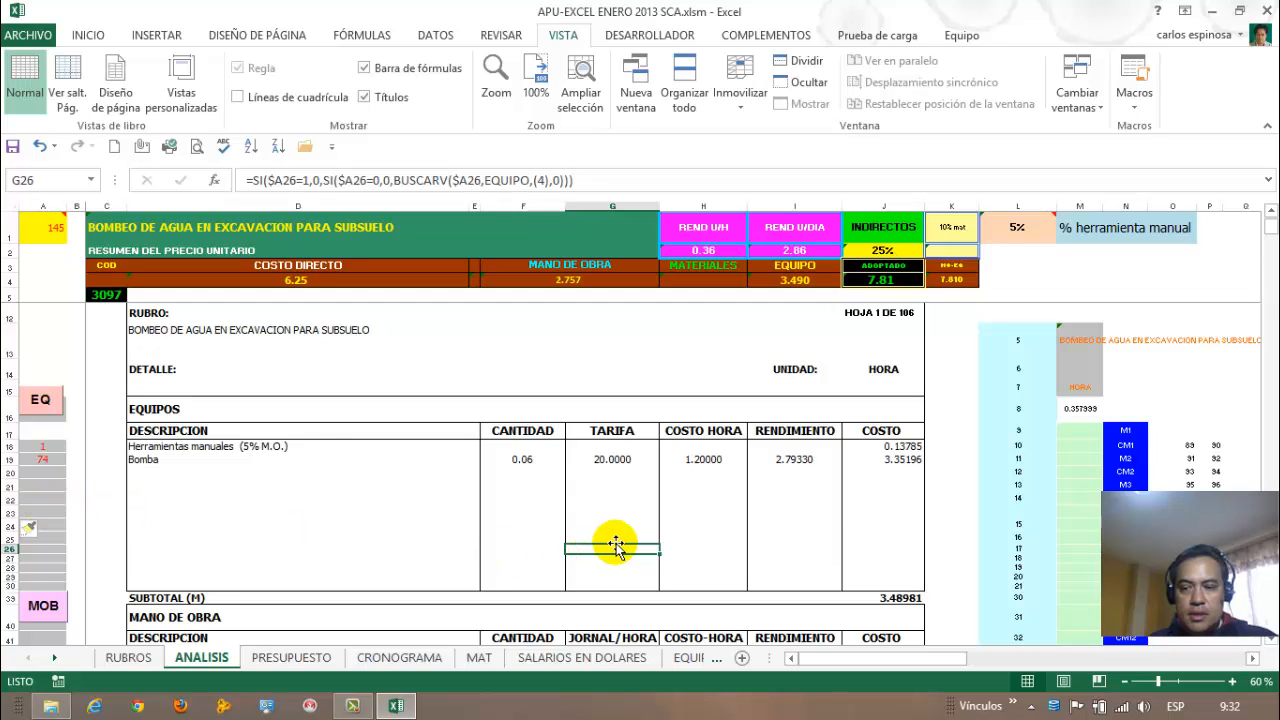
scroll(615, 545, down, 2)
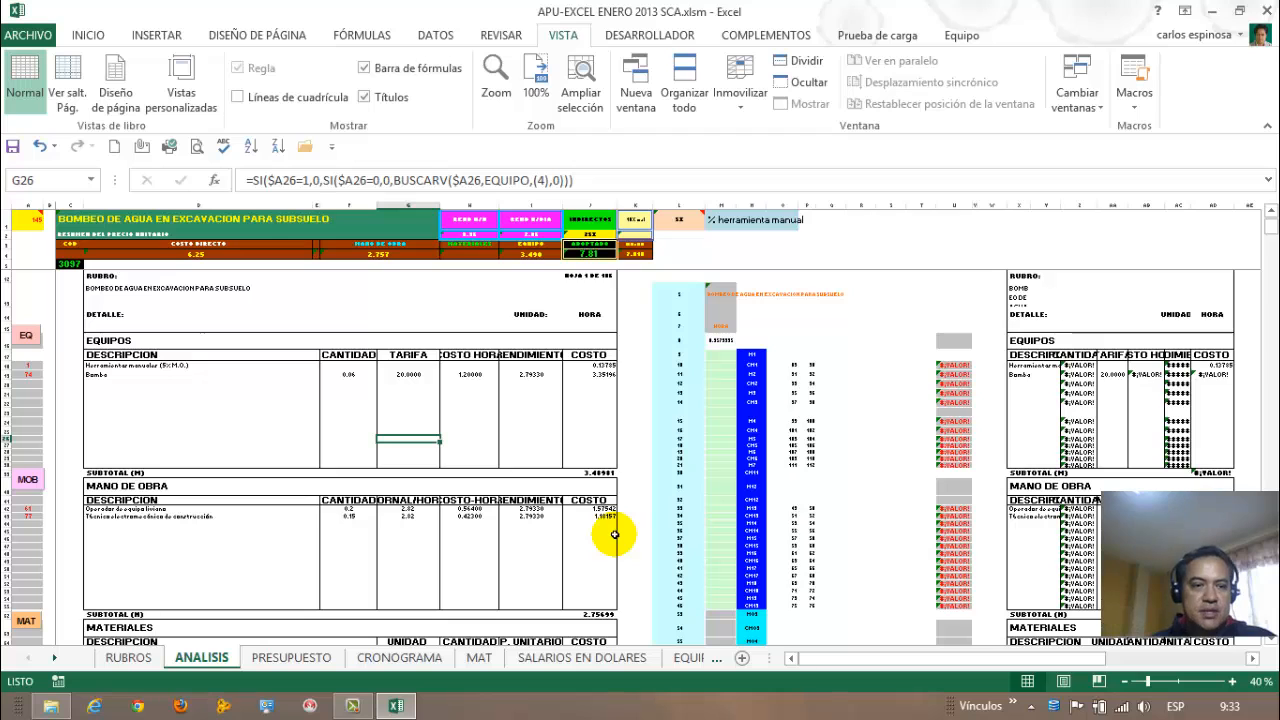
click(39, 147)
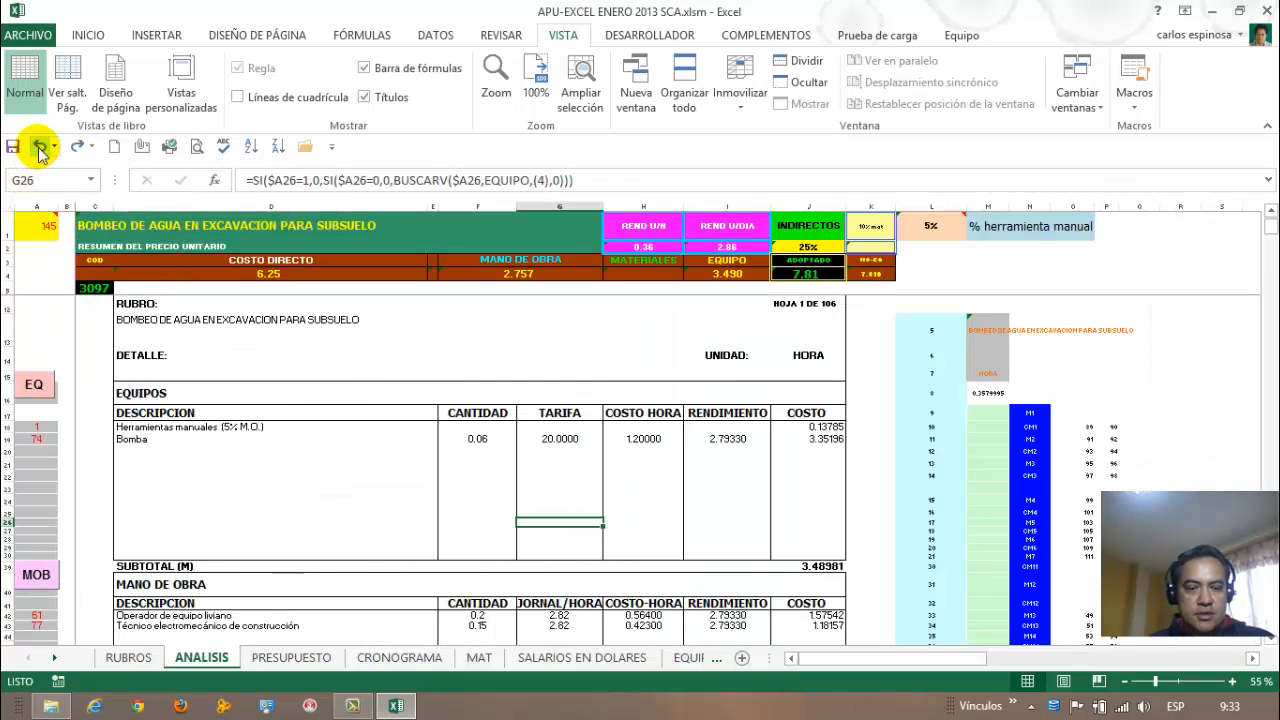
Compare the column A lookup formulas in the EQUIPOS rows with the cell in the inserted row 23.
click(34, 500)
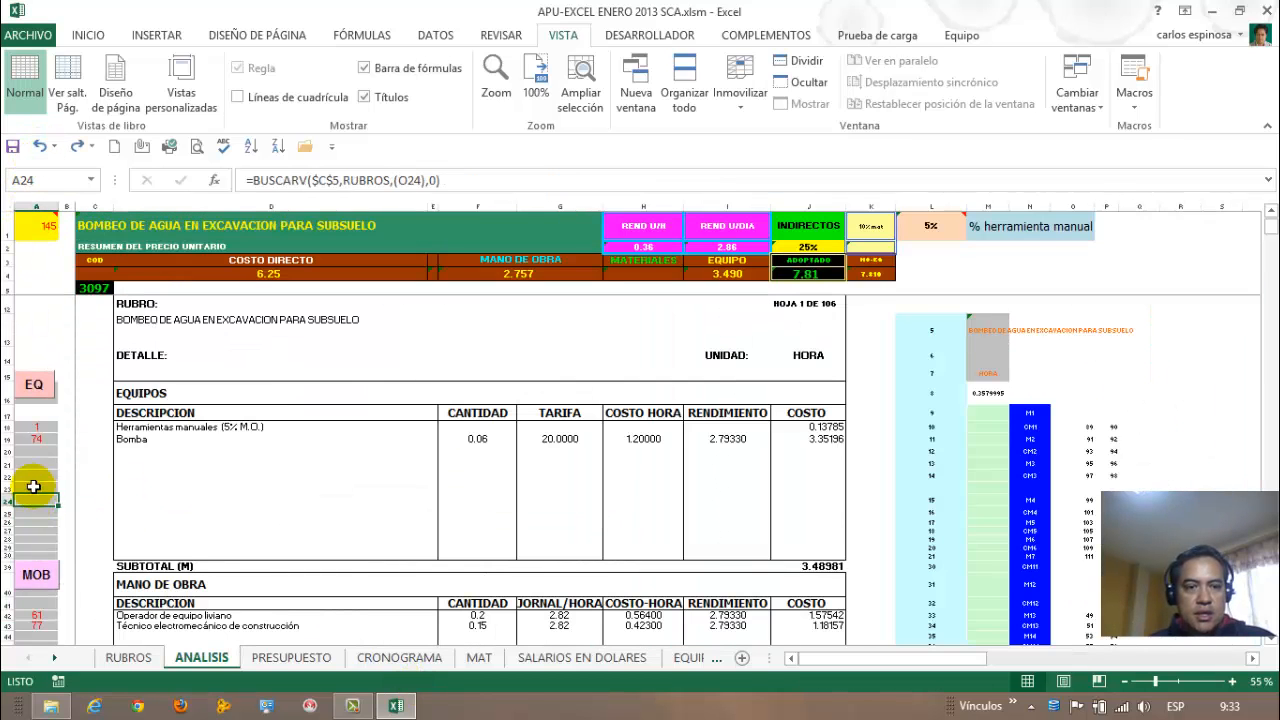
click(38, 460)
key(Up)
key(Up)
key(Up)
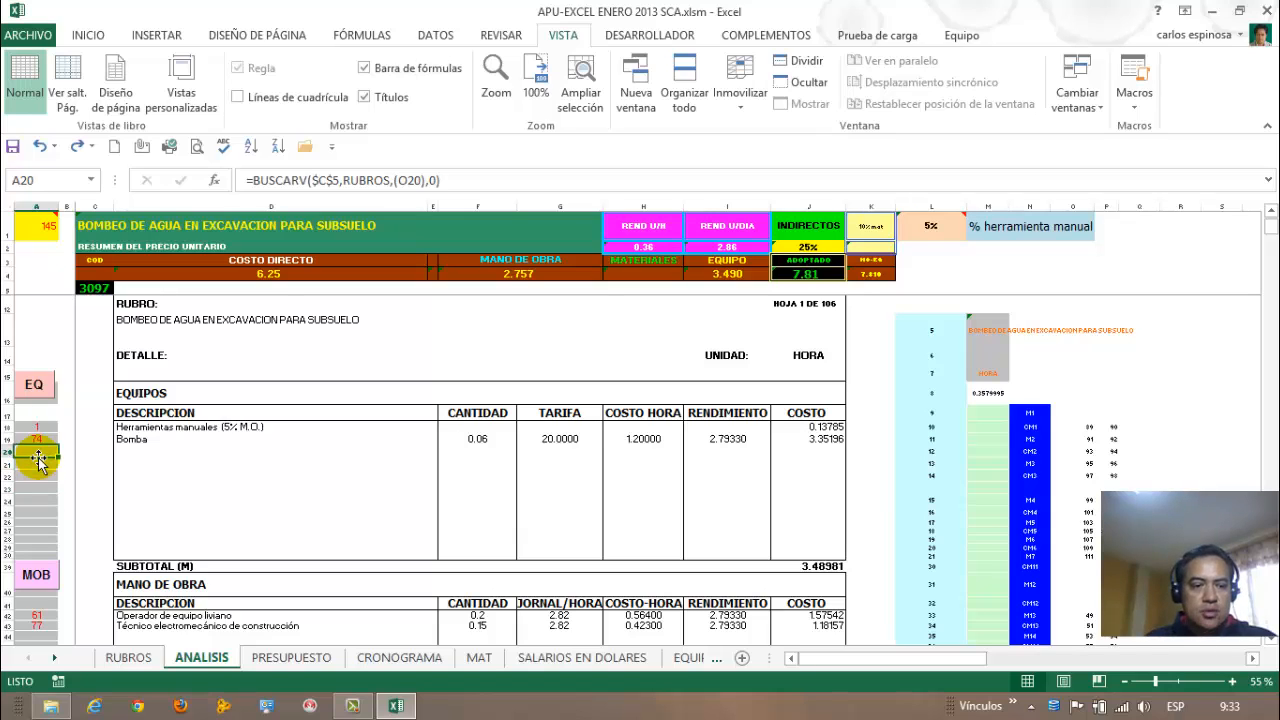
key(Down)
key(Down)
key(Down)
key(Down)
key(Down)
key(Down)
key(Down)
key(Down)
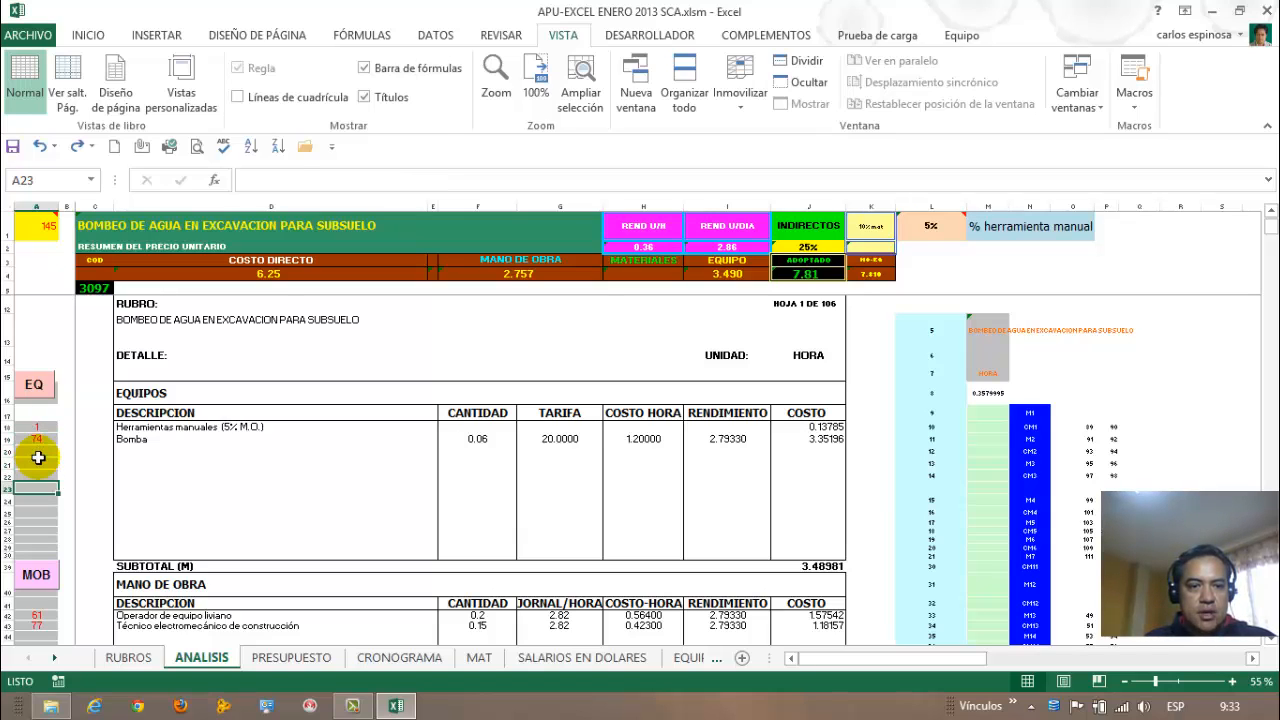
key(Up)
key(Up)
key(Up)
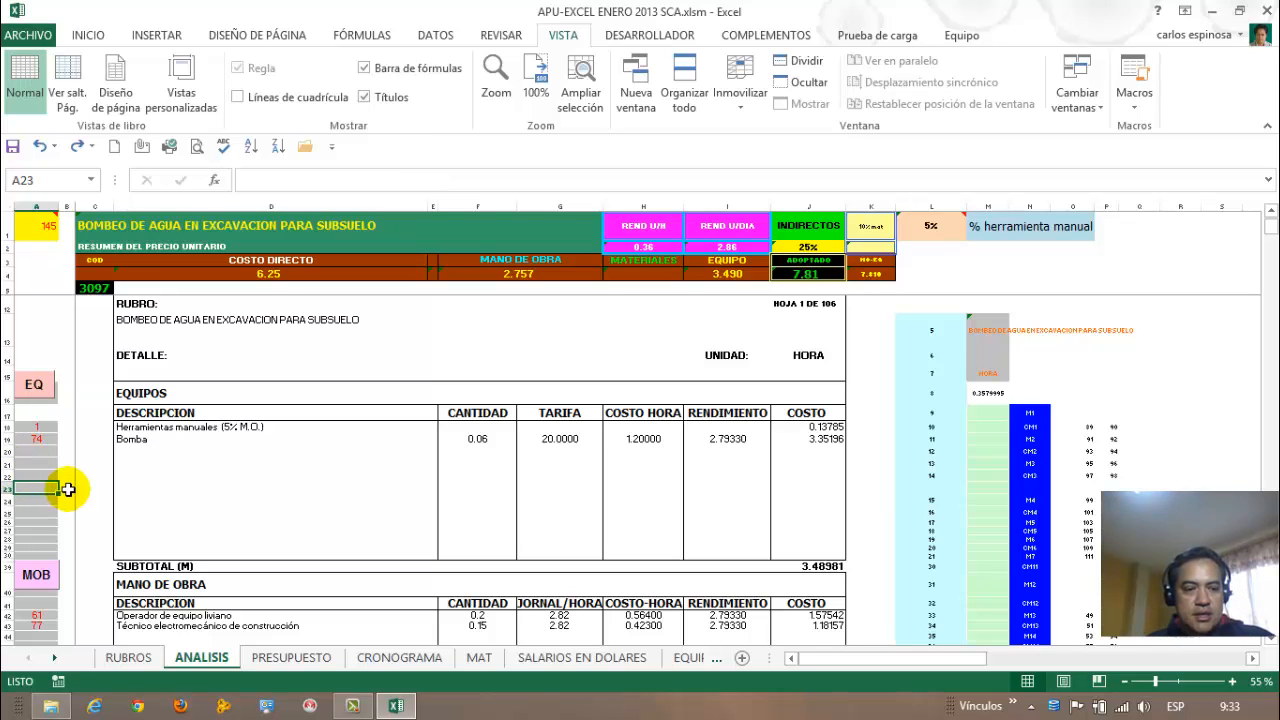
Inspect the inserted row 23 across the EQUIPOS table and highlight the numbering around it in L22:L24.
click(68, 487)
key(Right)
key(Right)
key(Right)
key(Right)
key(Right)
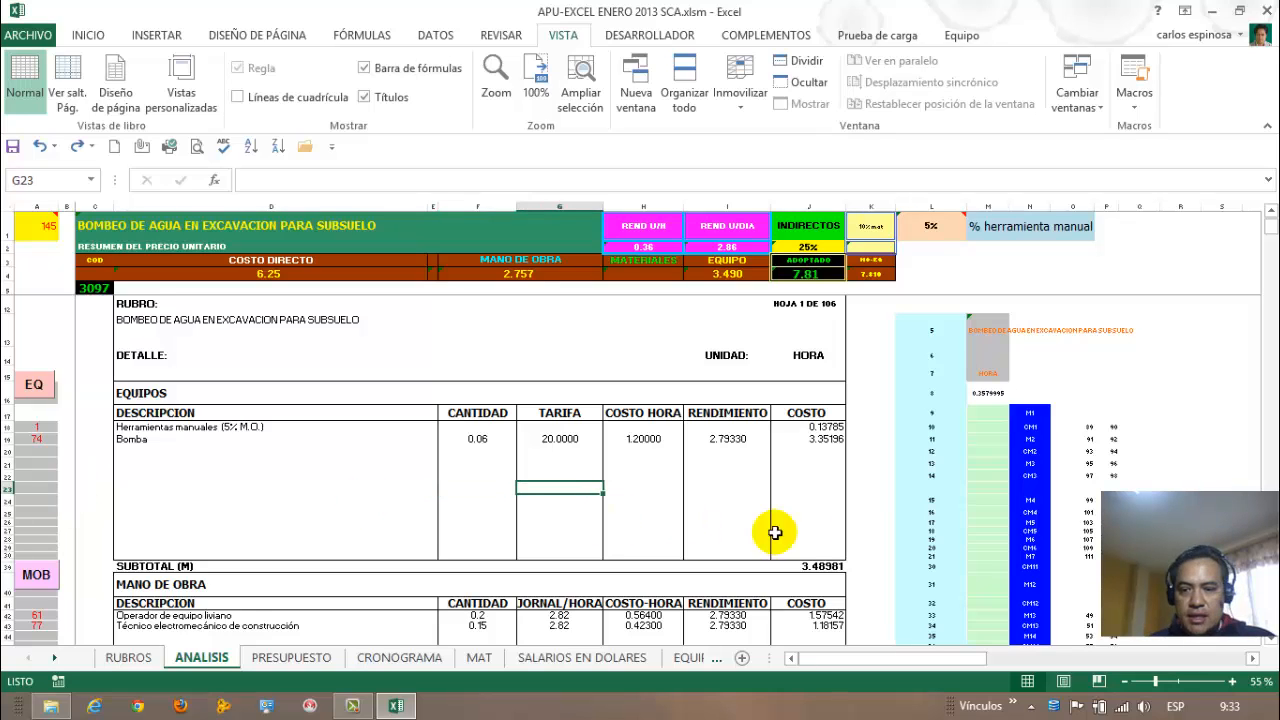
click(933, 486)
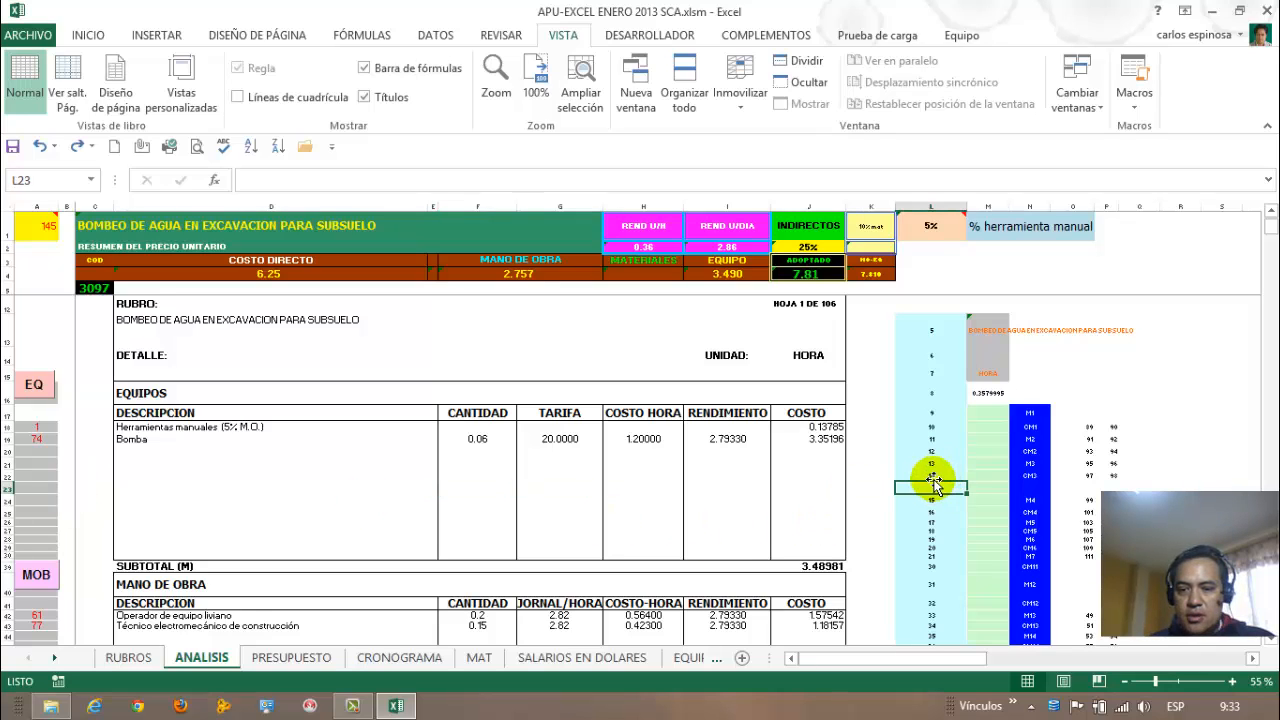
drag(931, 475, 930, 490)
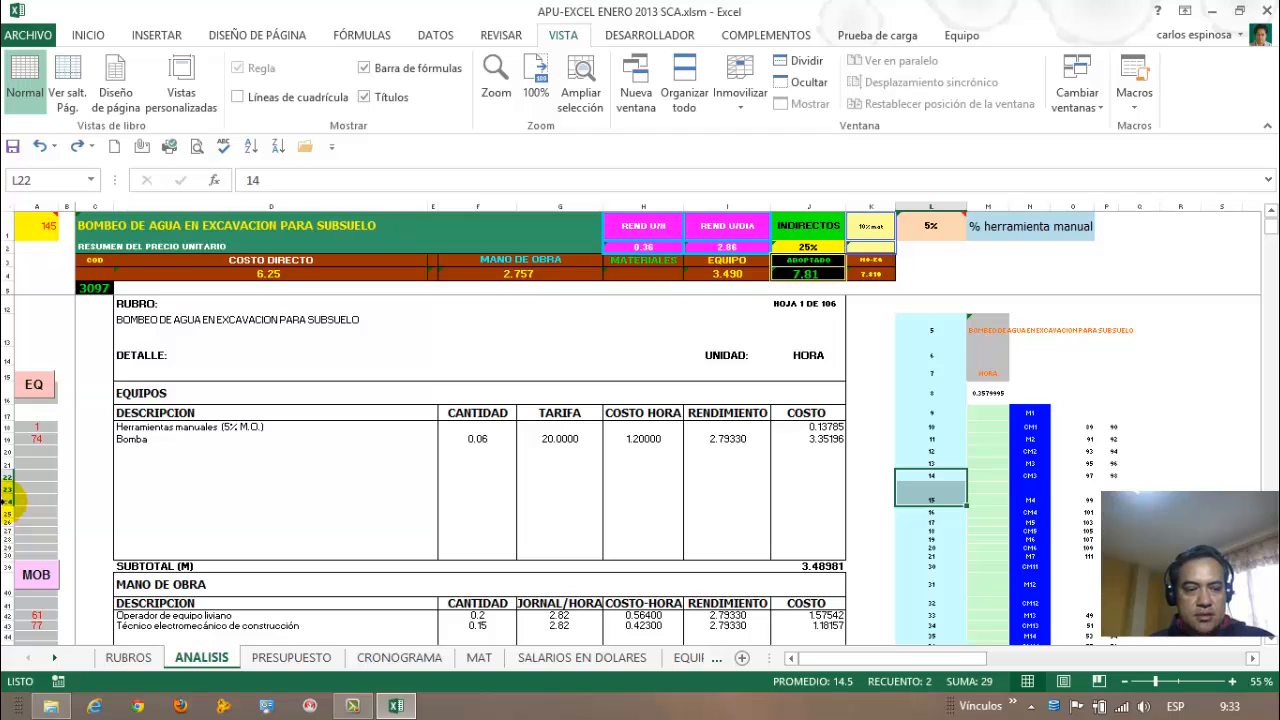
Delete the inserted row 23 from the EQUIPOS section and select cell D23.
click(12, 487)
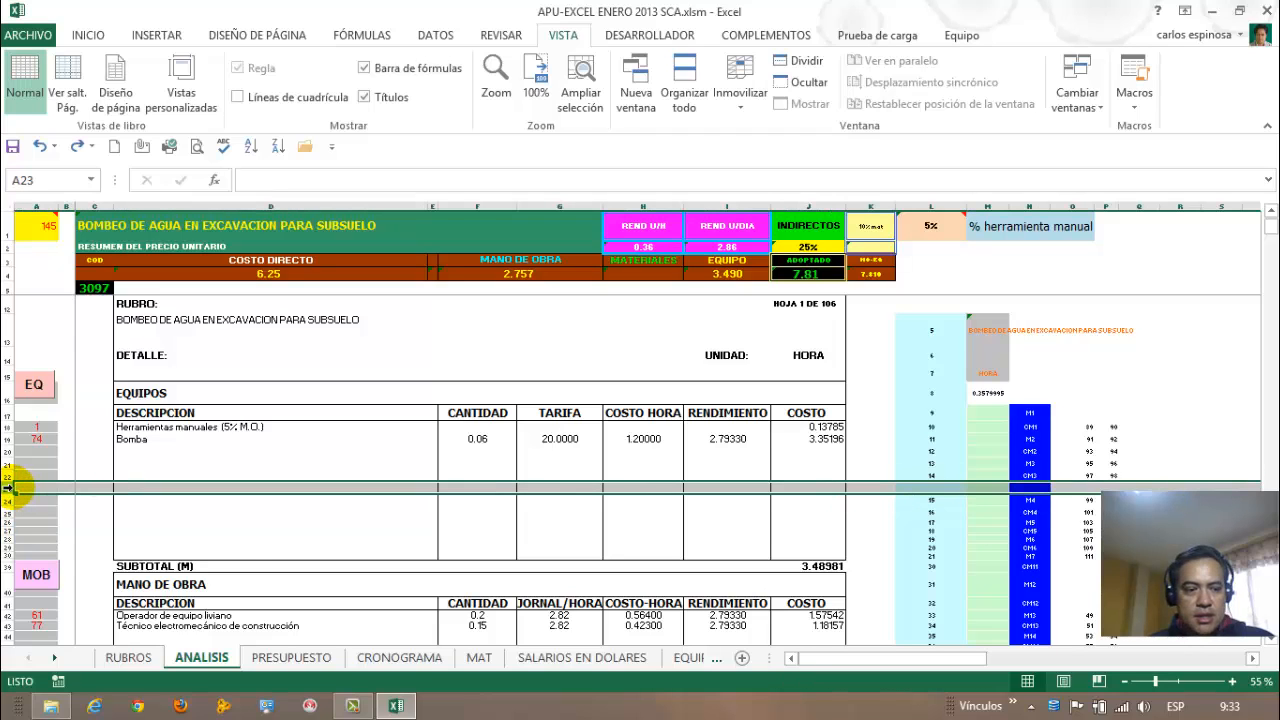
right_click(12, 487)
click(57, 360)
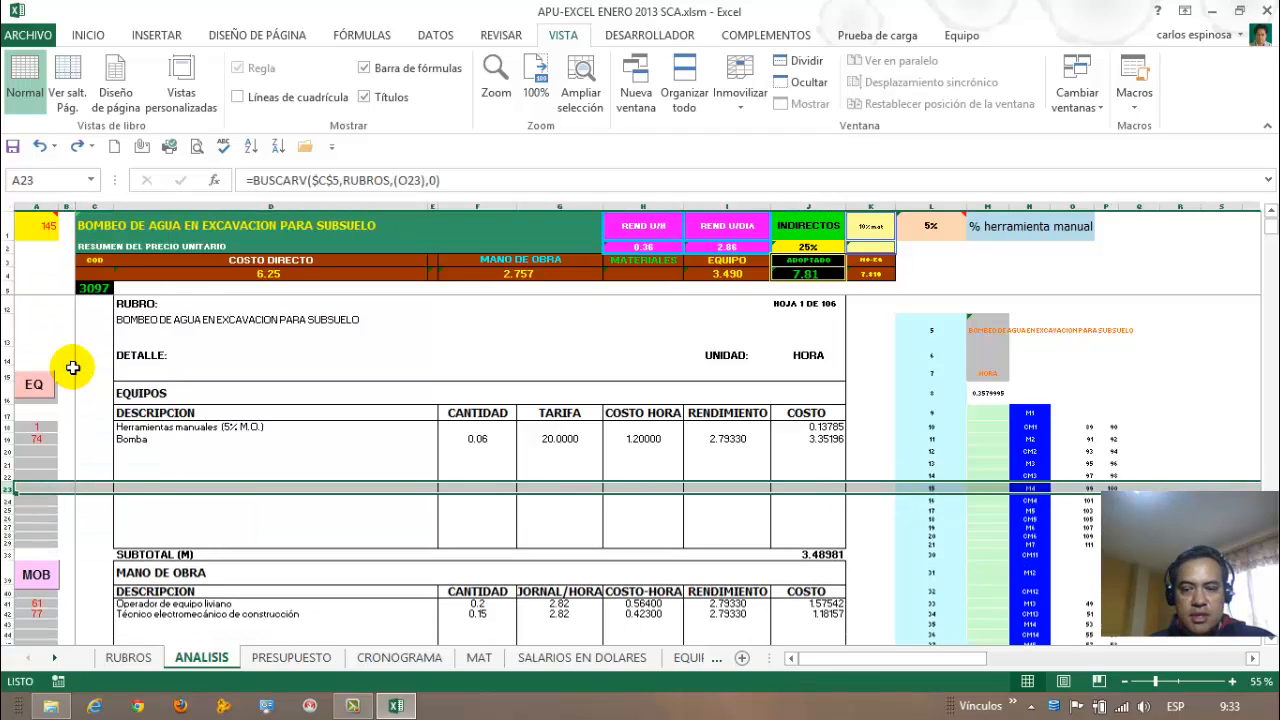
click(118, 487)
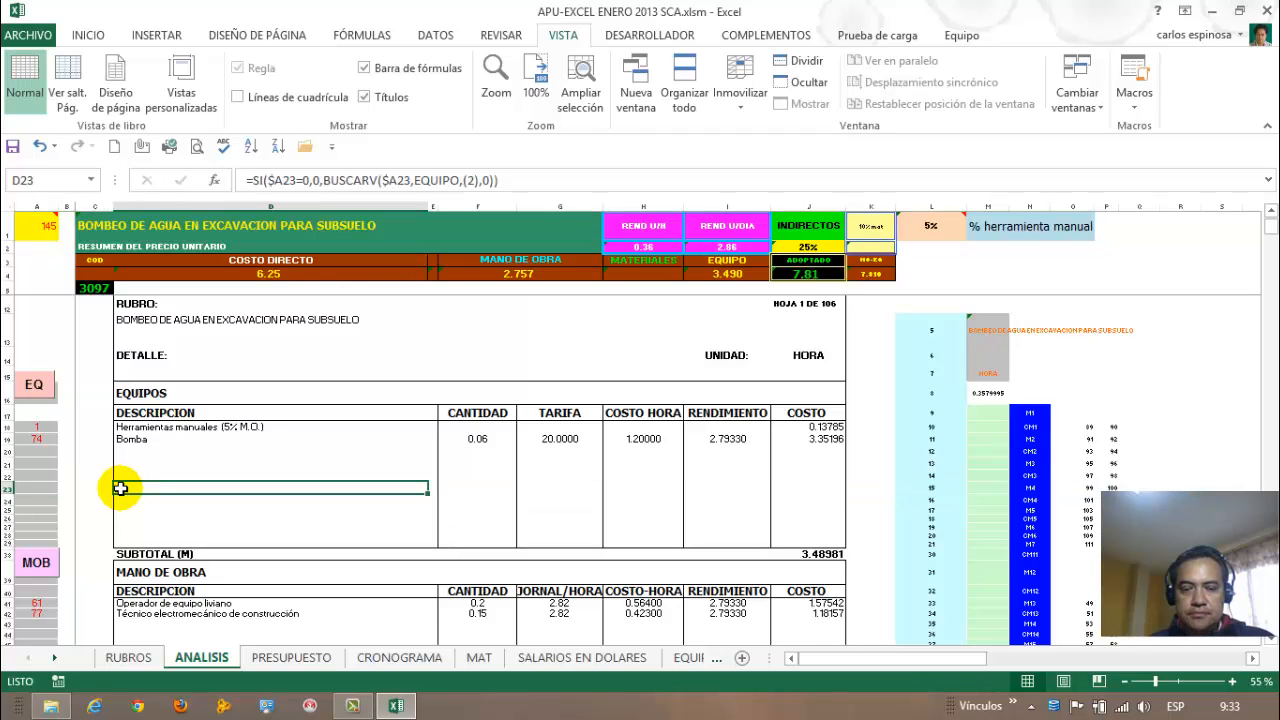
Run the workbook's shortcut-assigned macro on the ANALISIS sheet and select the UNIDAD value in cell J14.
scroll(120, 488, up, 2)
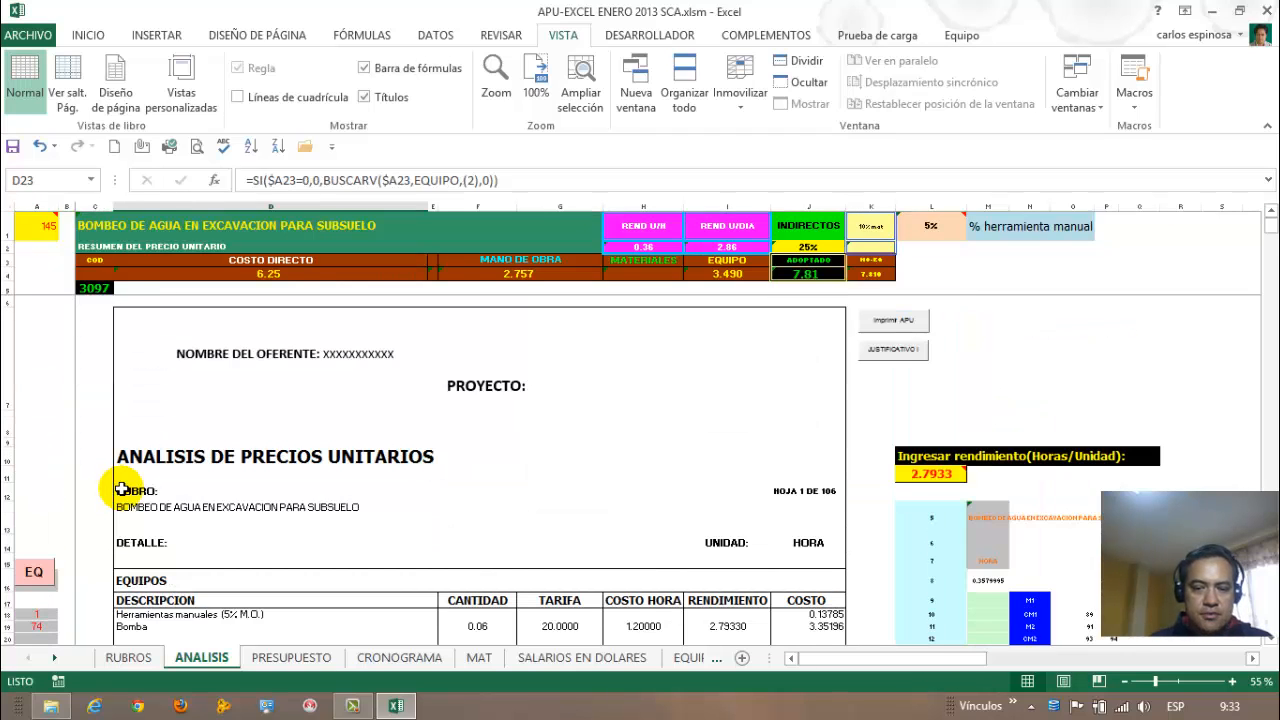
key(ctrl+m)
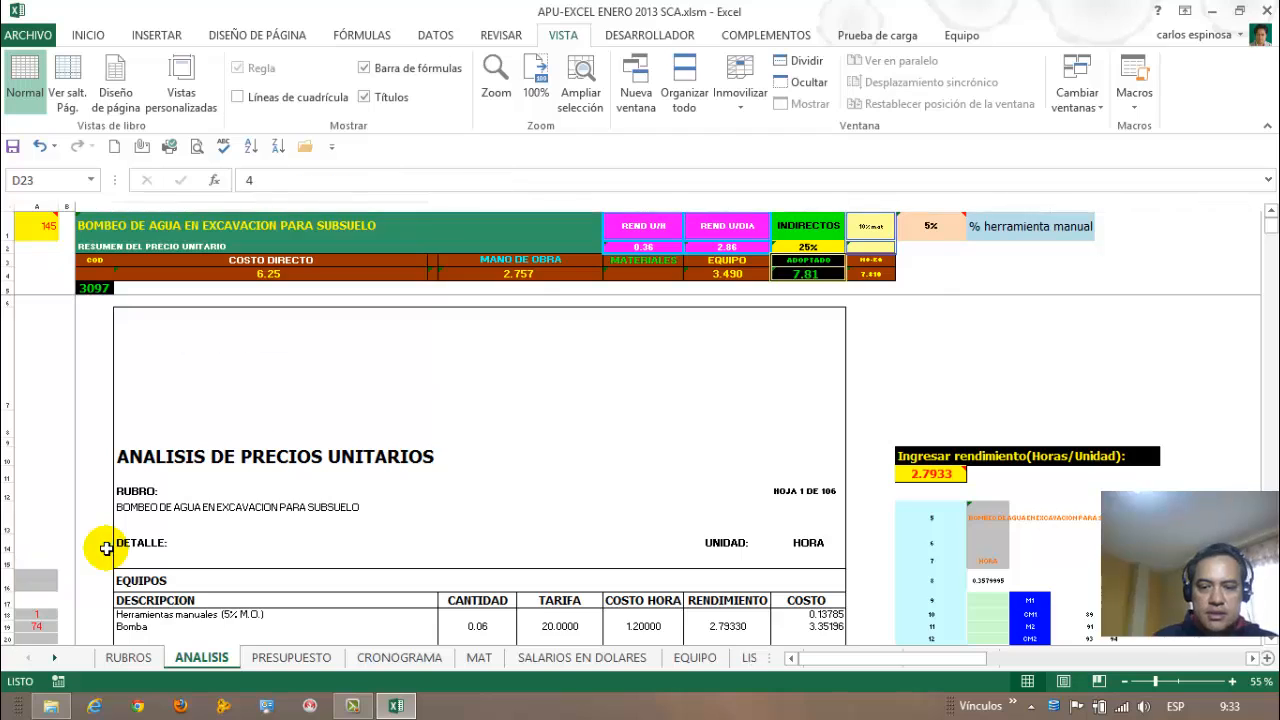
click(828, 542)
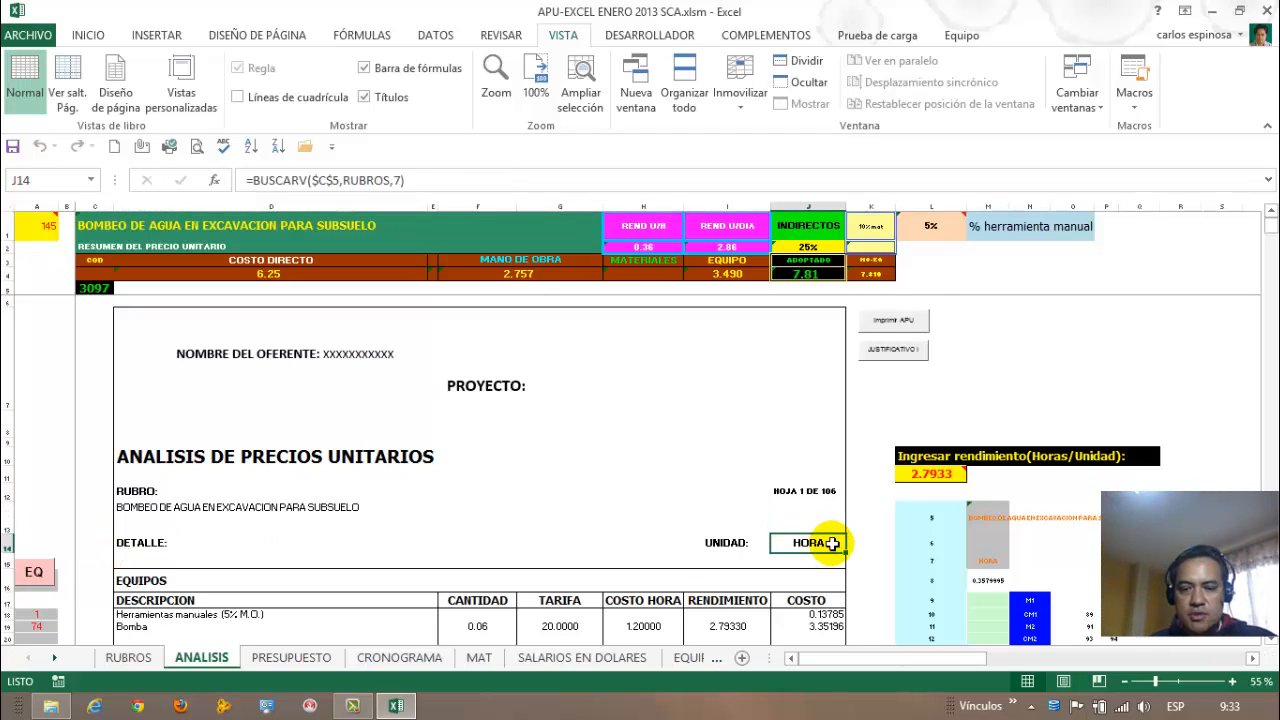
Review the EQUIPOS description formulas in the Bomba row and in the empty cells D22 and D24.
scroll(626, 478, down, 3)
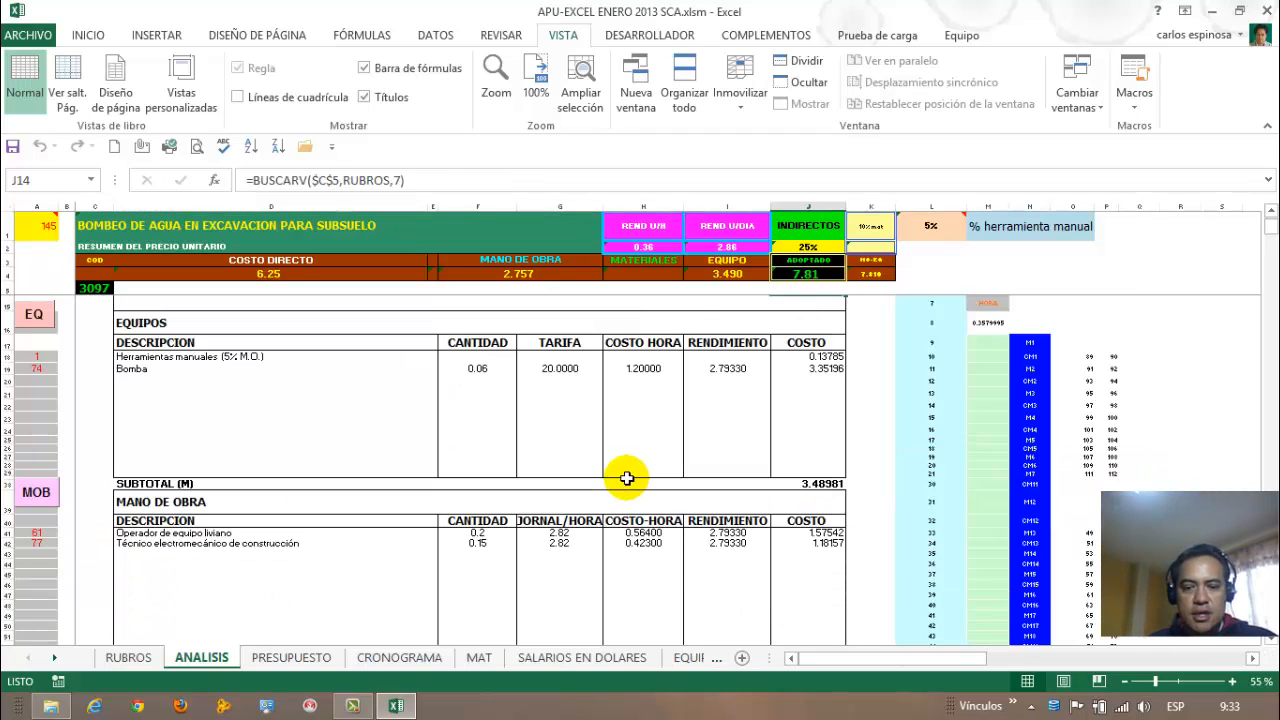
click(303, 405)
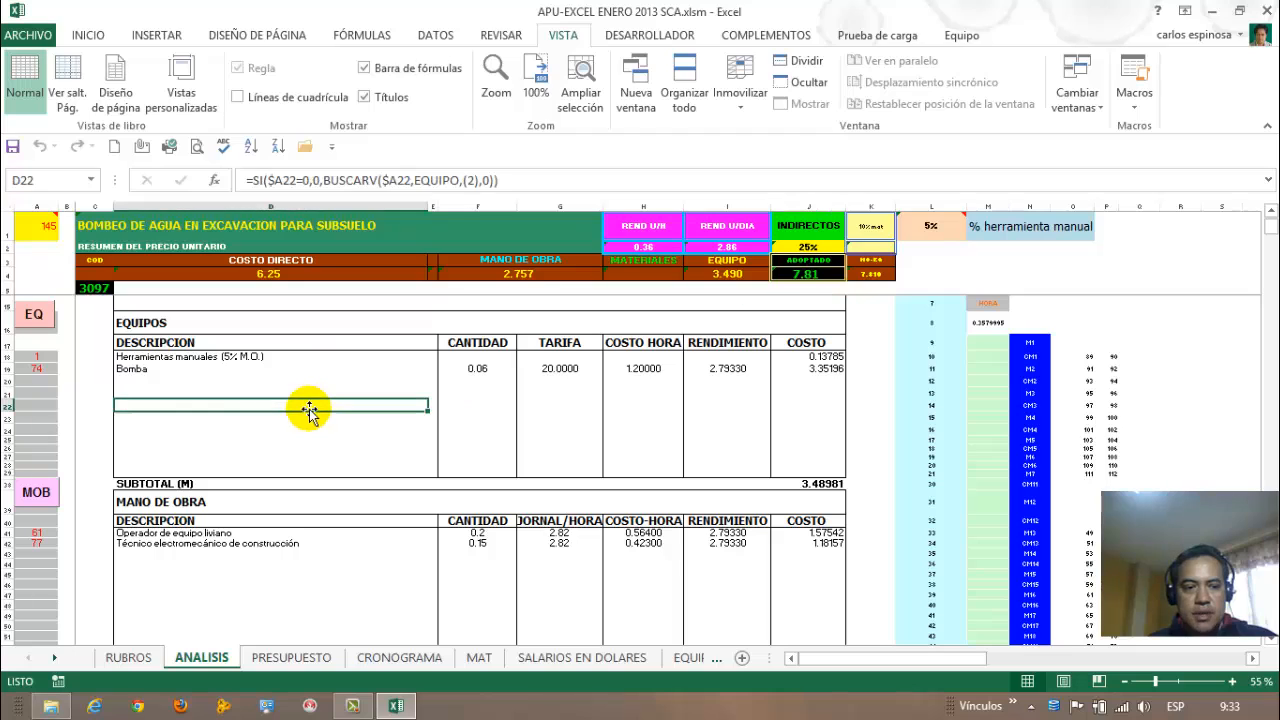
click(152, 368)
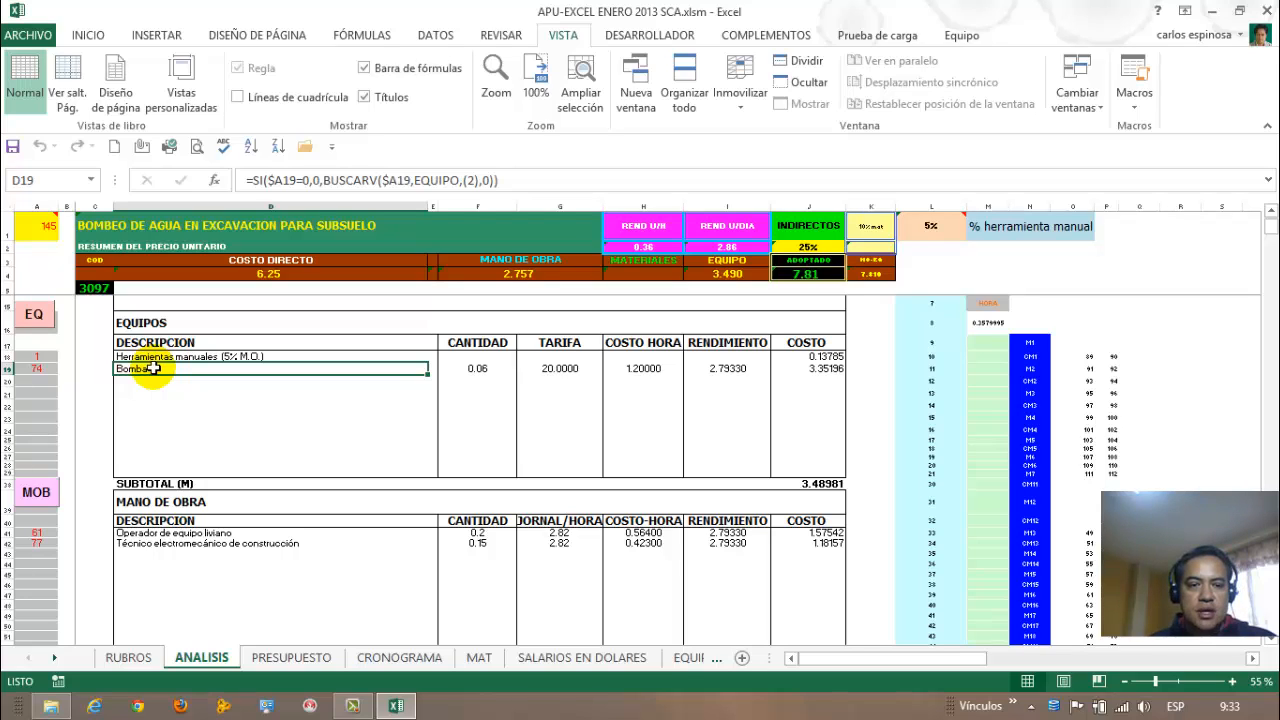
click(170, 428)
scroll(185, 396, down, 2)
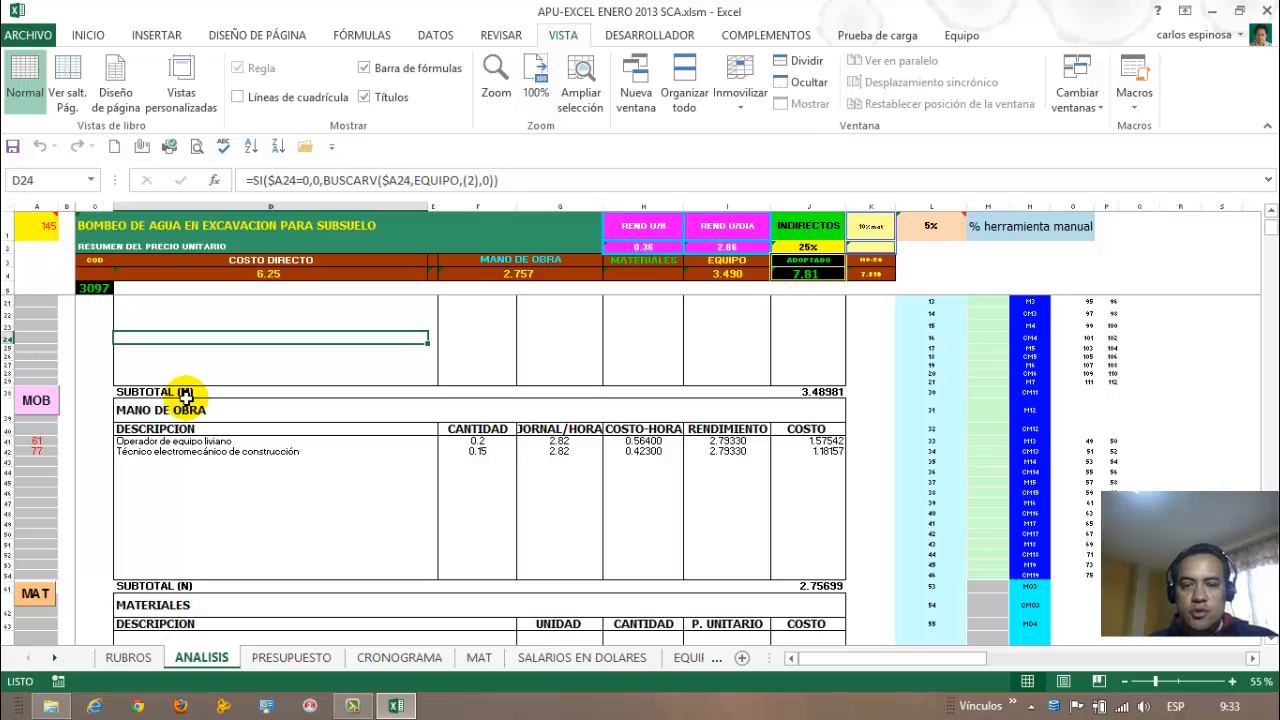
Highlight the SUBTOTAL (M) label and row 41 of the MANO DE OBRA section, ending on cell C43.
click(148, 392)
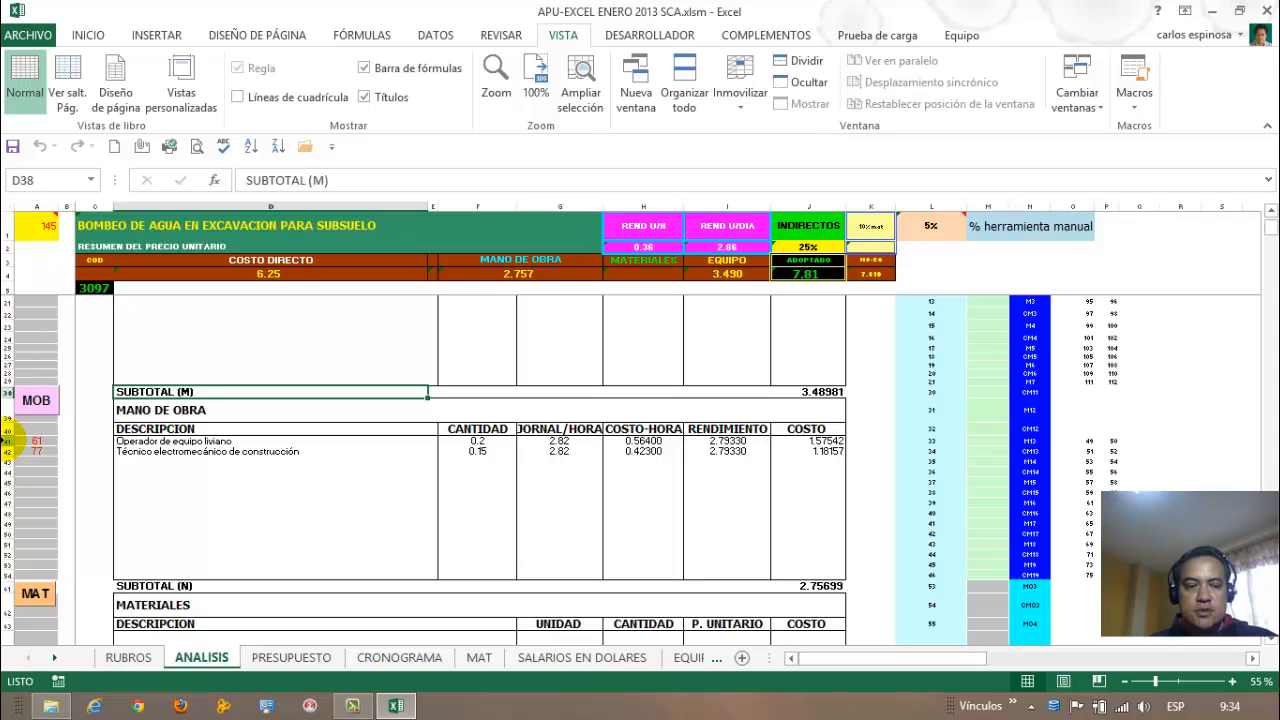
click(8, 441)
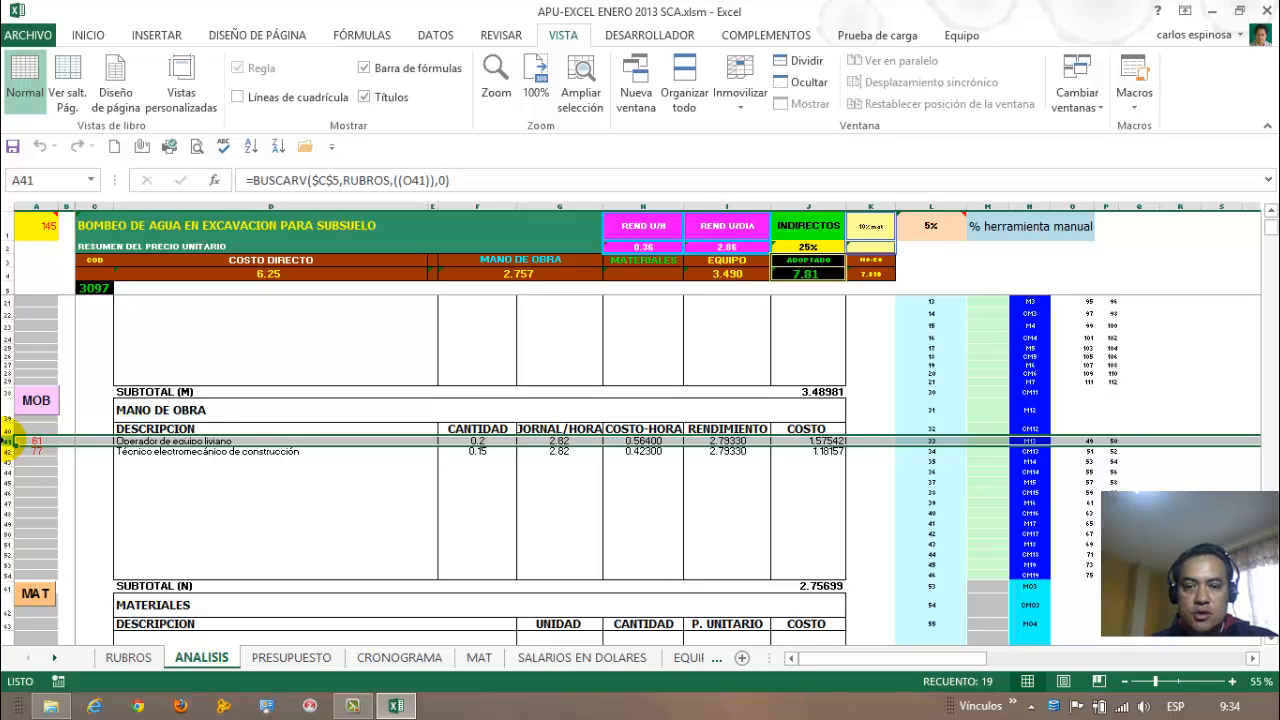
click(111, 463)
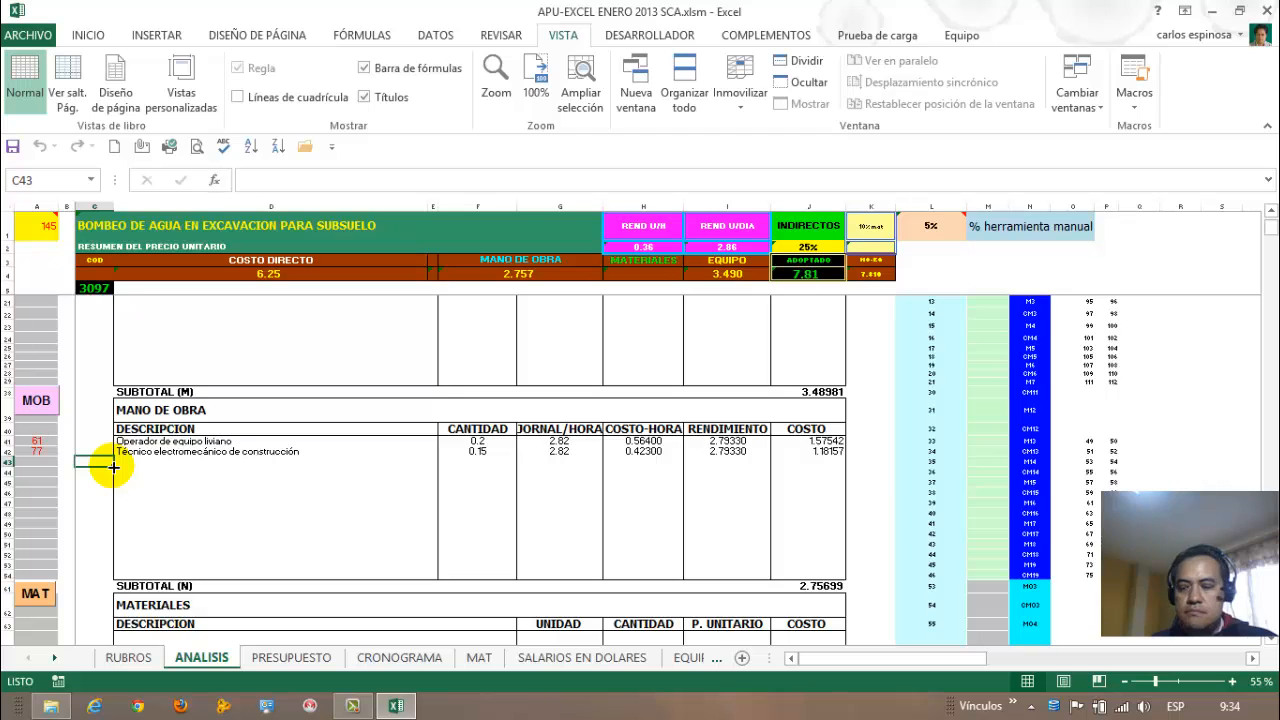
Unhide the hidden rows between rows 27 and 39 at the end of the EQUIPOS section and select cell D34.
scroll(114, 466, up, 5)
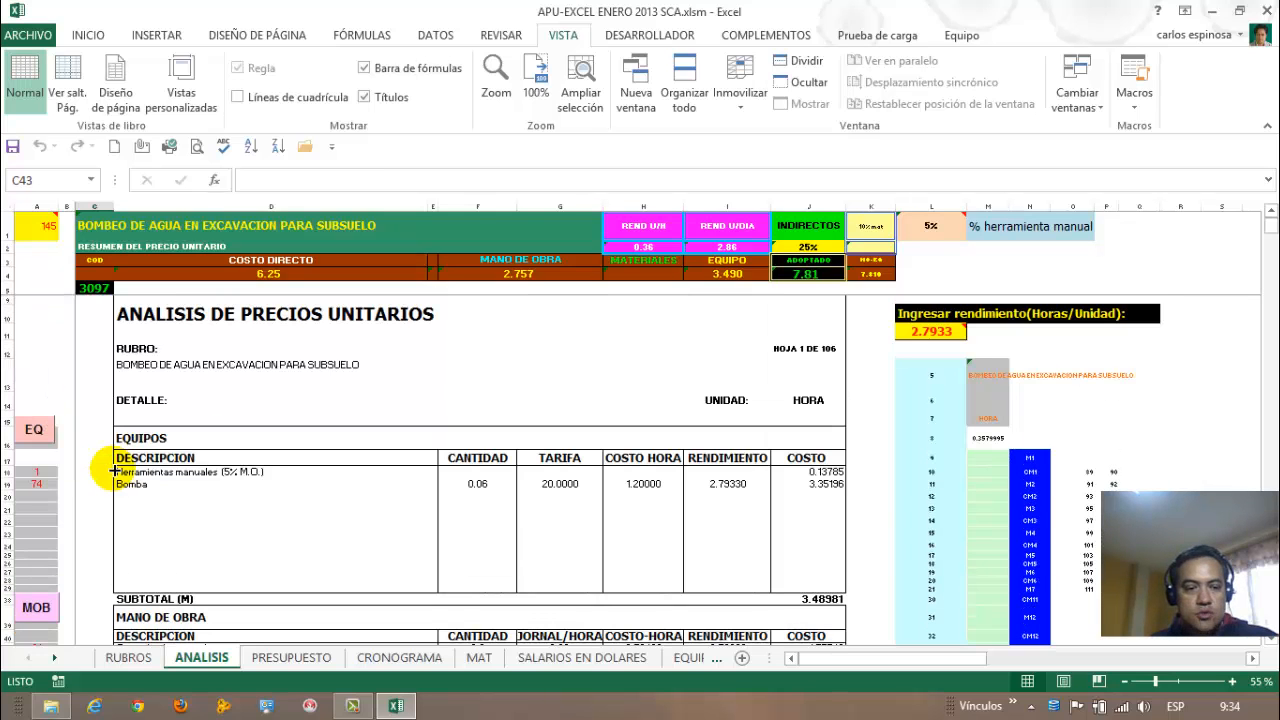
click(134, 543)
scroll(136, 543, down, 1)
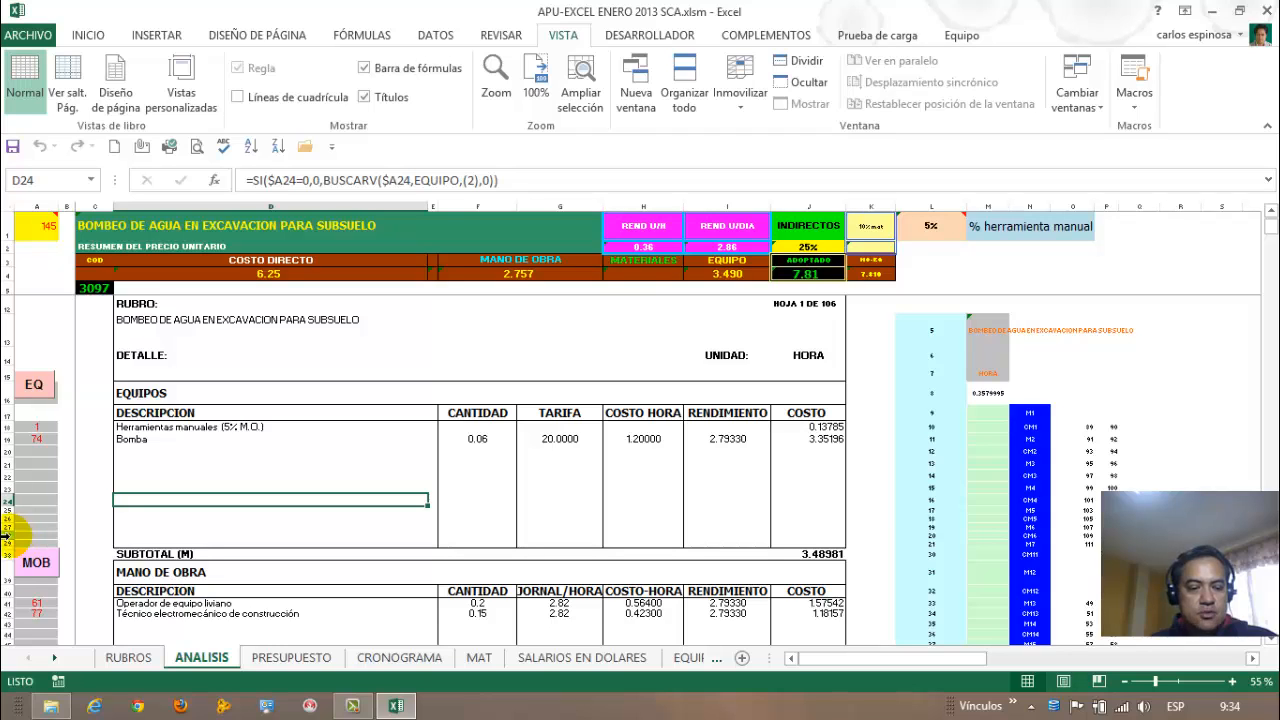
scroll(27, 559, down, 2)
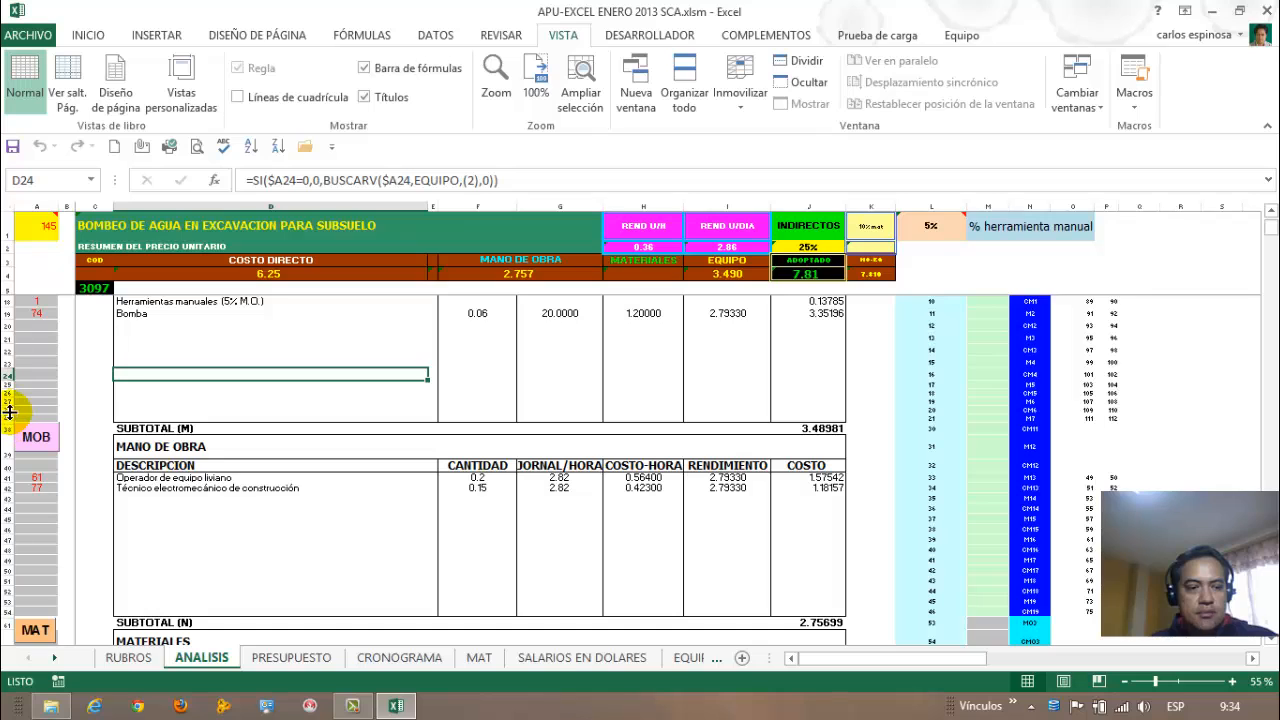
drag(10, 401, 10, 452)
right_click(10, 452)
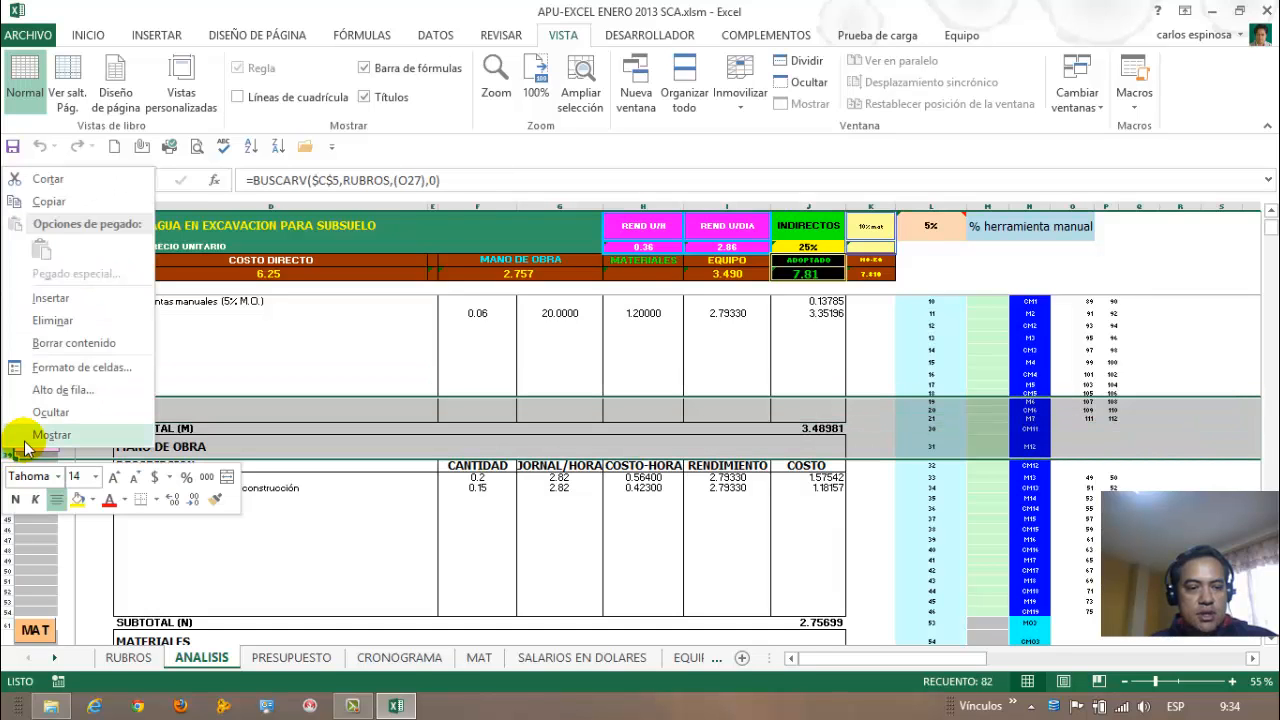
click(30, 438)
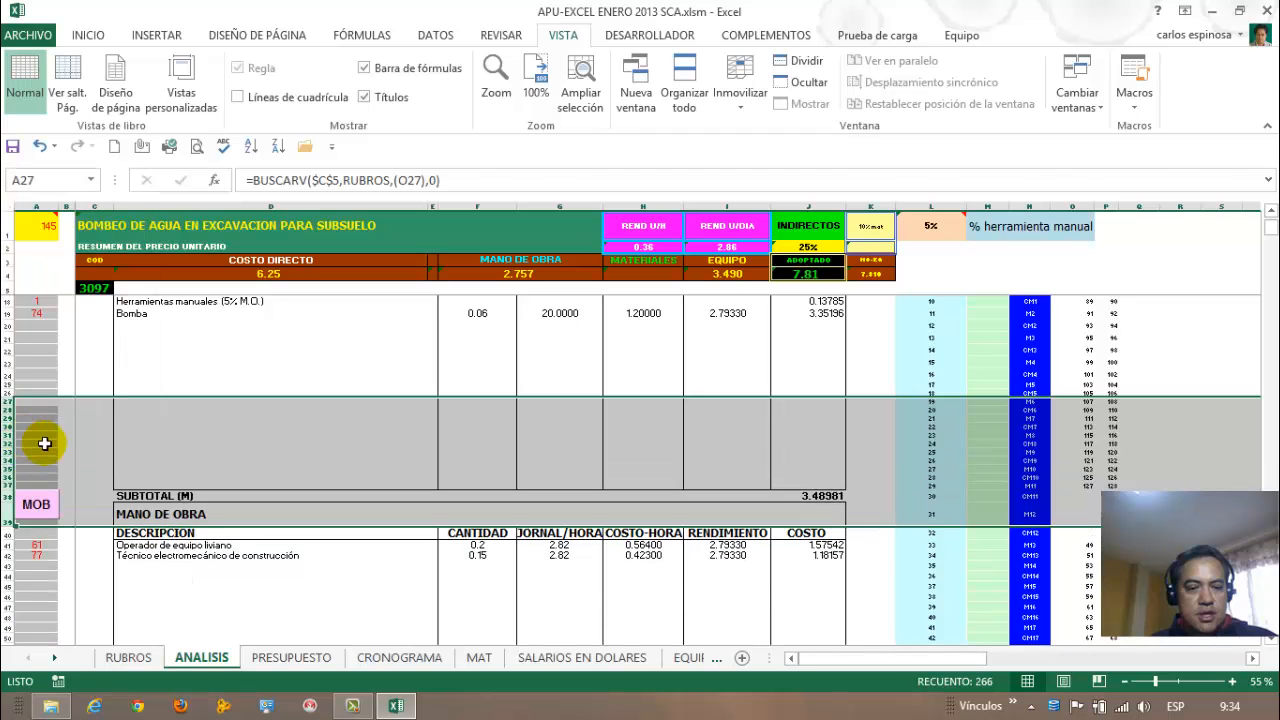
click(140, 456)
scroll(143, 458, up, 4)
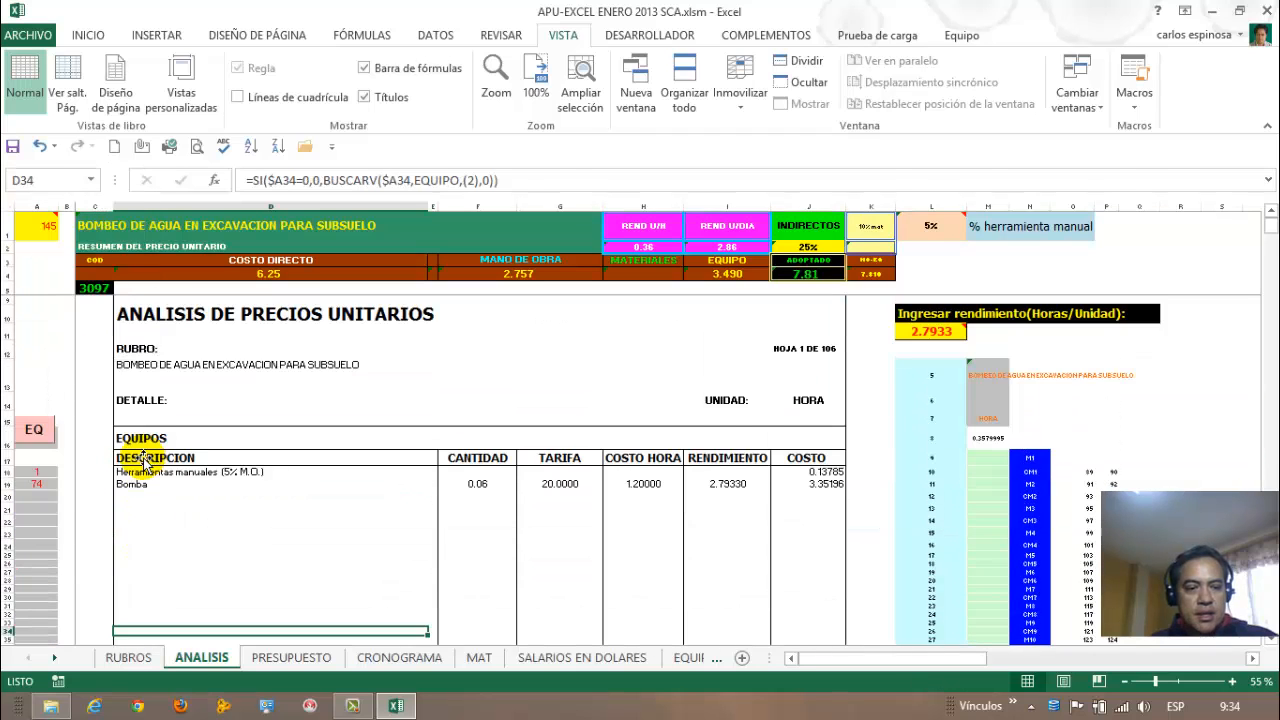
Unhide all hidden rows from row 20 down past row 240 and select cell D22.
scroll(143, 458, down, 3)
drag(9, 428, 6, 700)
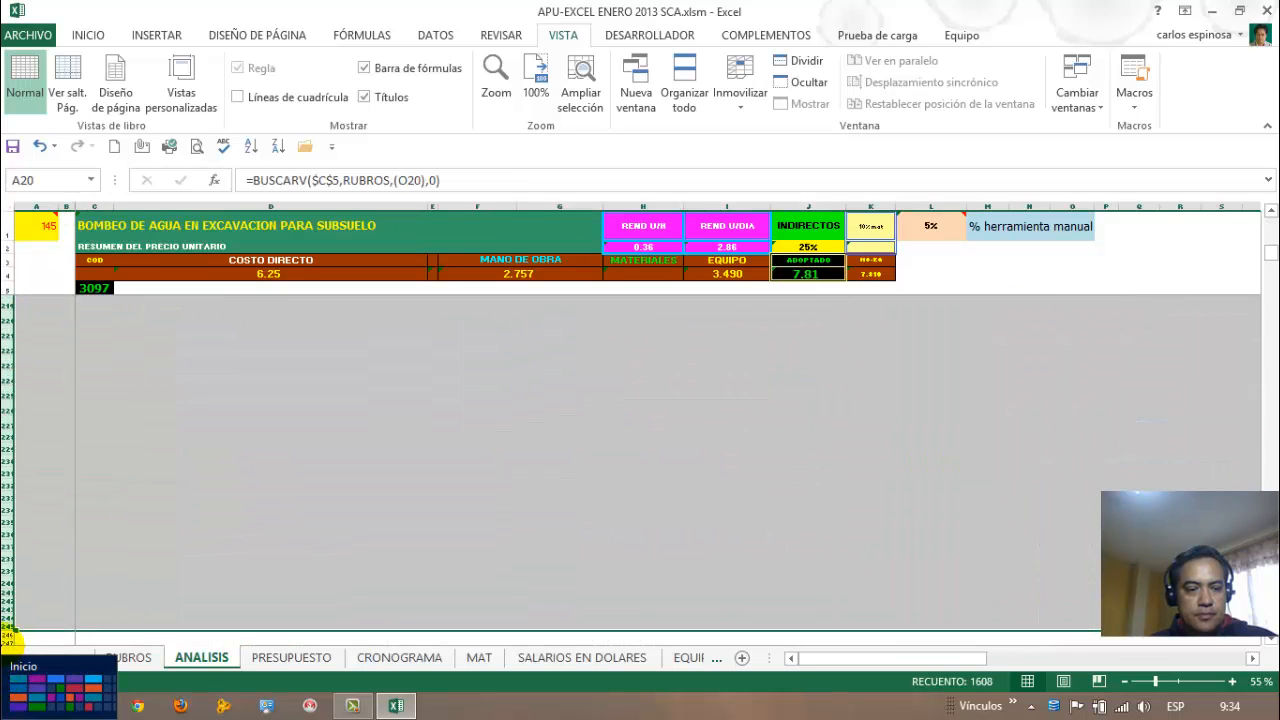
right_click(10, 602)
click(22, 597)
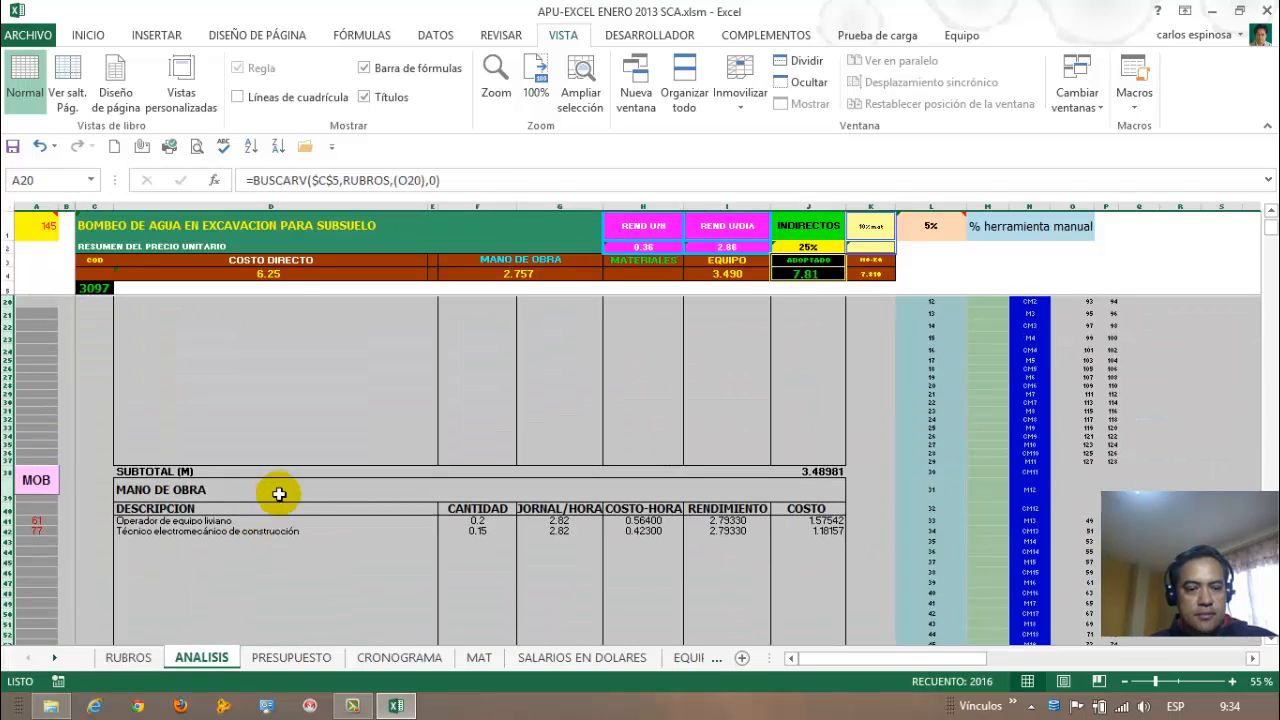
click(279, 487)
click(251, 546)
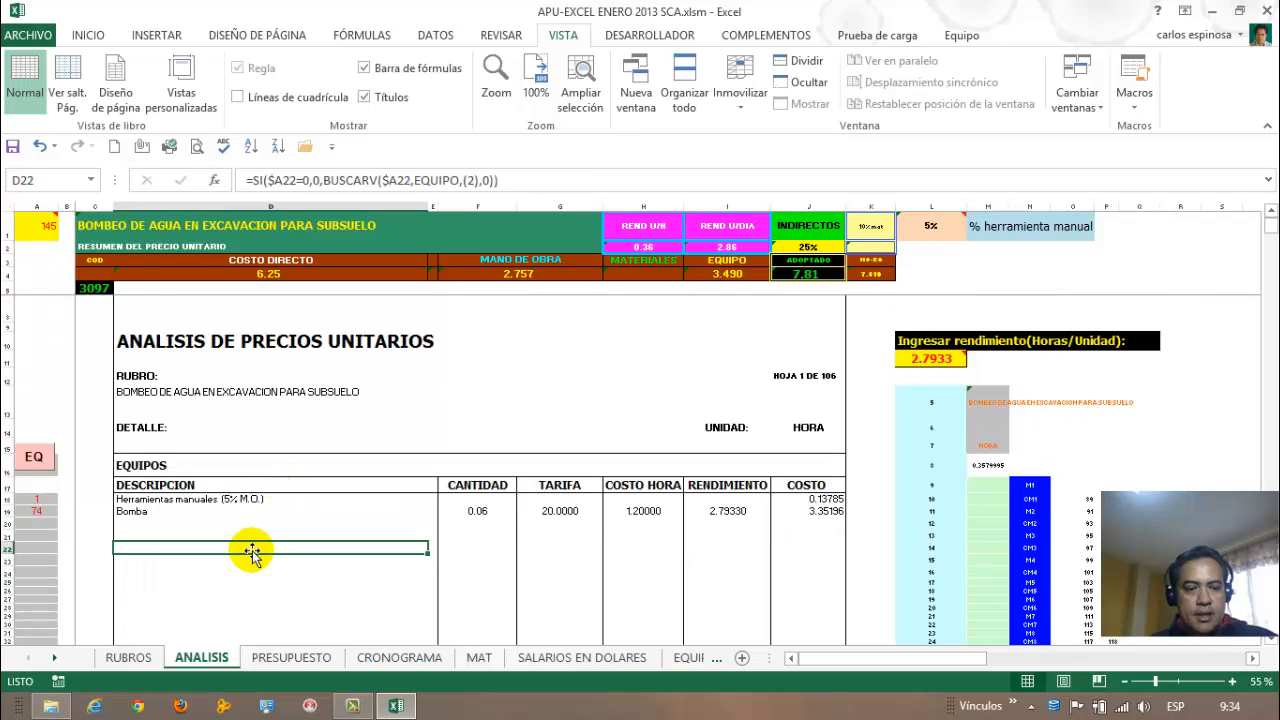
Highlight the expanded description ranges D18:D37 in EQUIPOS, D42:D60 in MANO DE OBRA and D64:D83 in MATERIALES.
scroll(251, 549, down, 2)
drag(150, 376, 136, 560)
scroll(136, 560, down, 6)
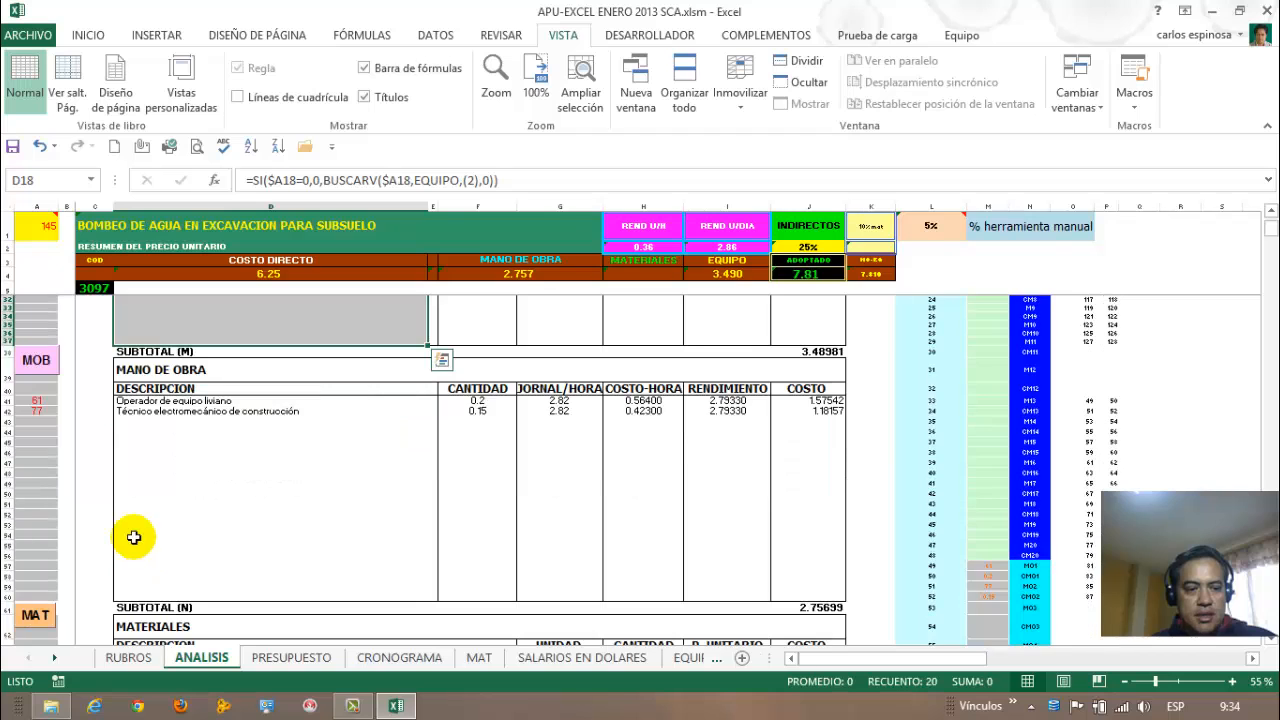
drag(134, 407, 131, 591)
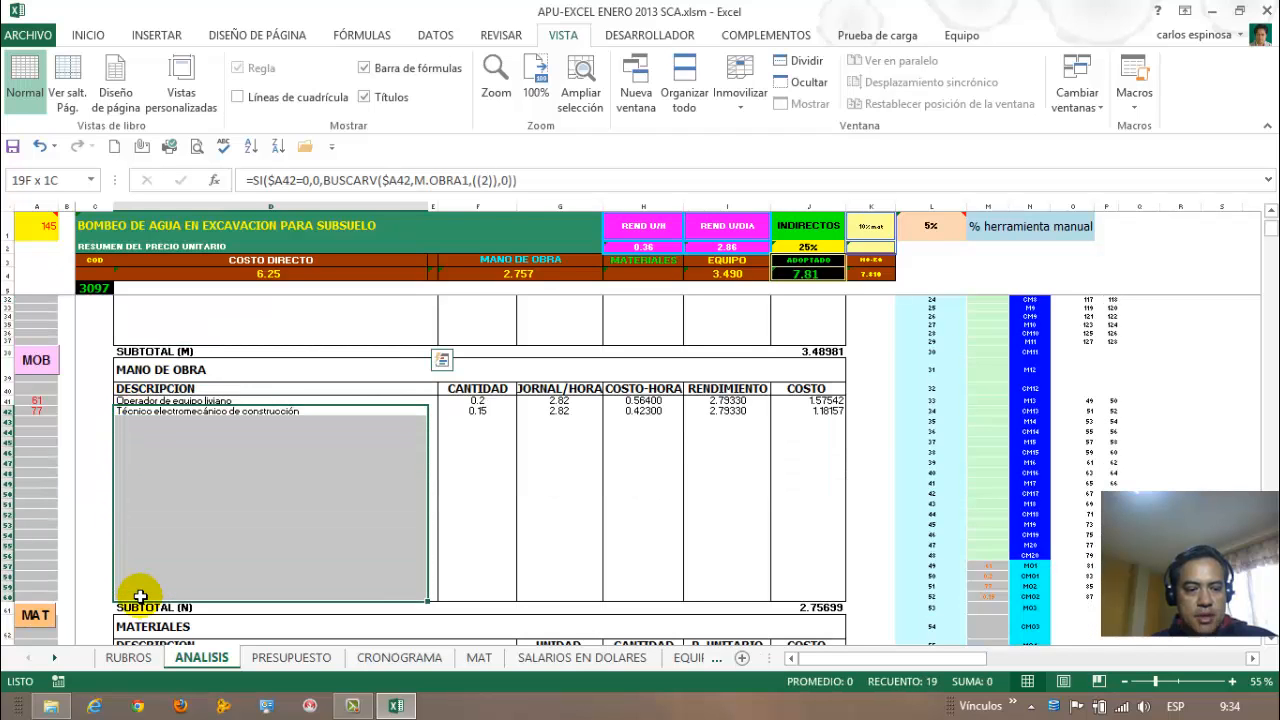
scroll(140, 585, down, 2)
scroll(150, 578, down, 4)
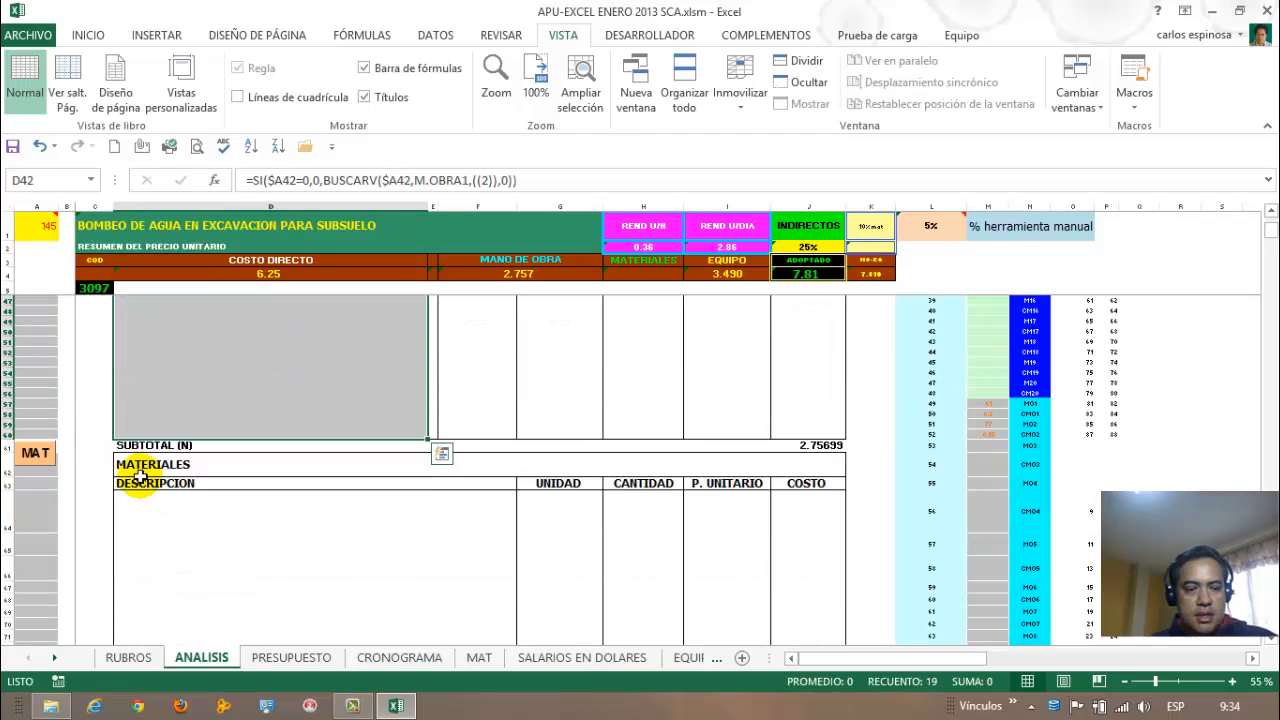
drag(137, 500, 144, 627)
scroll(144, 627, down, 8)
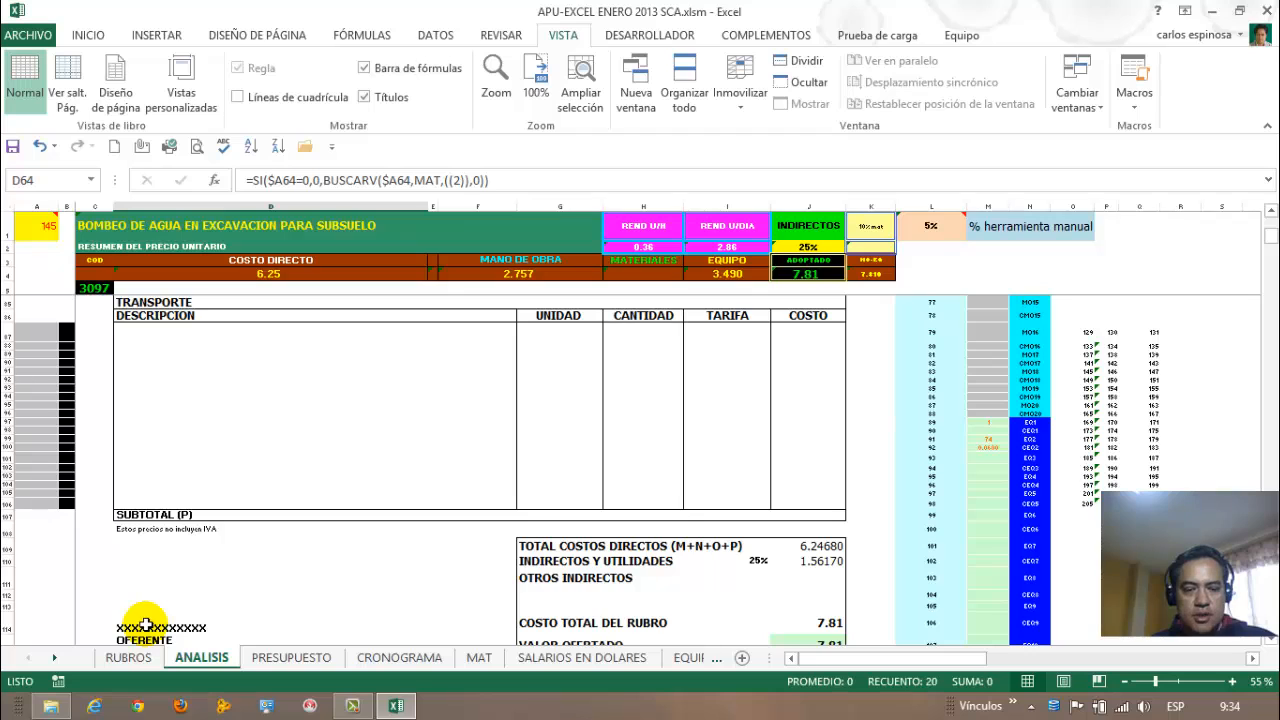
Preview the ANALISIS sheet's printout to check its page count, then return to the TRANSPORTE section at cell D93.
click(290, 447)
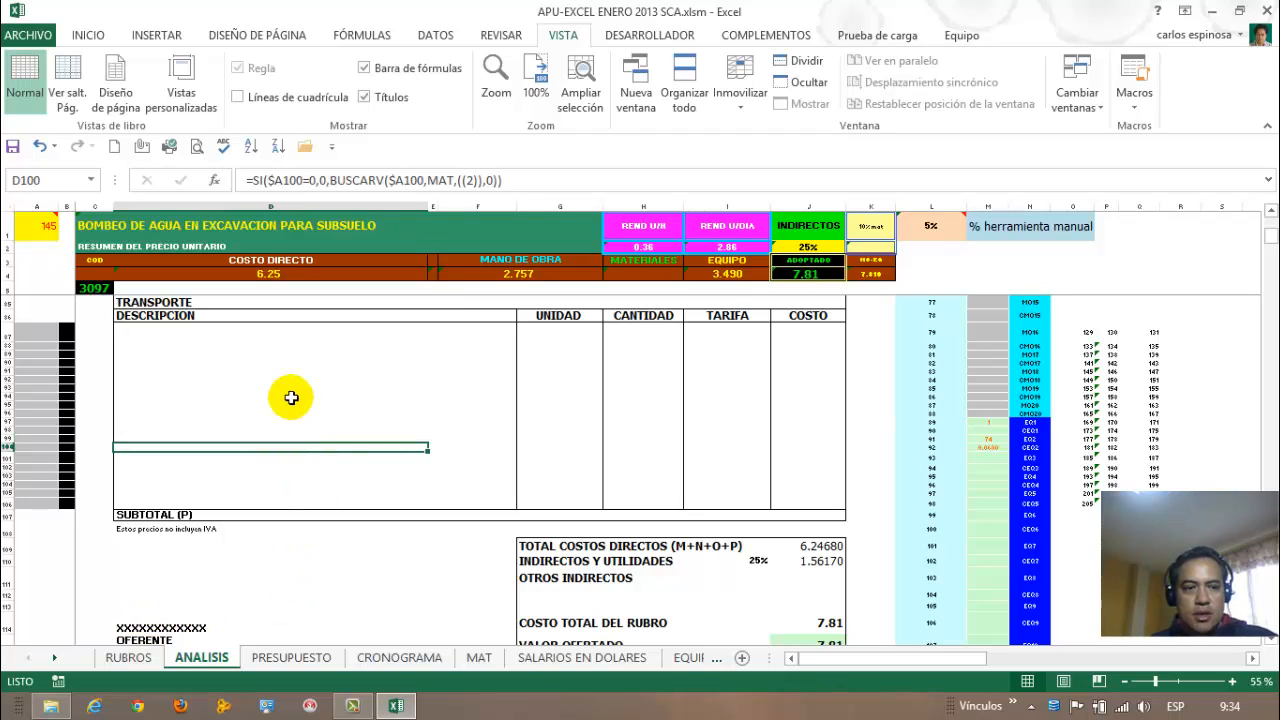
click(197, 148)
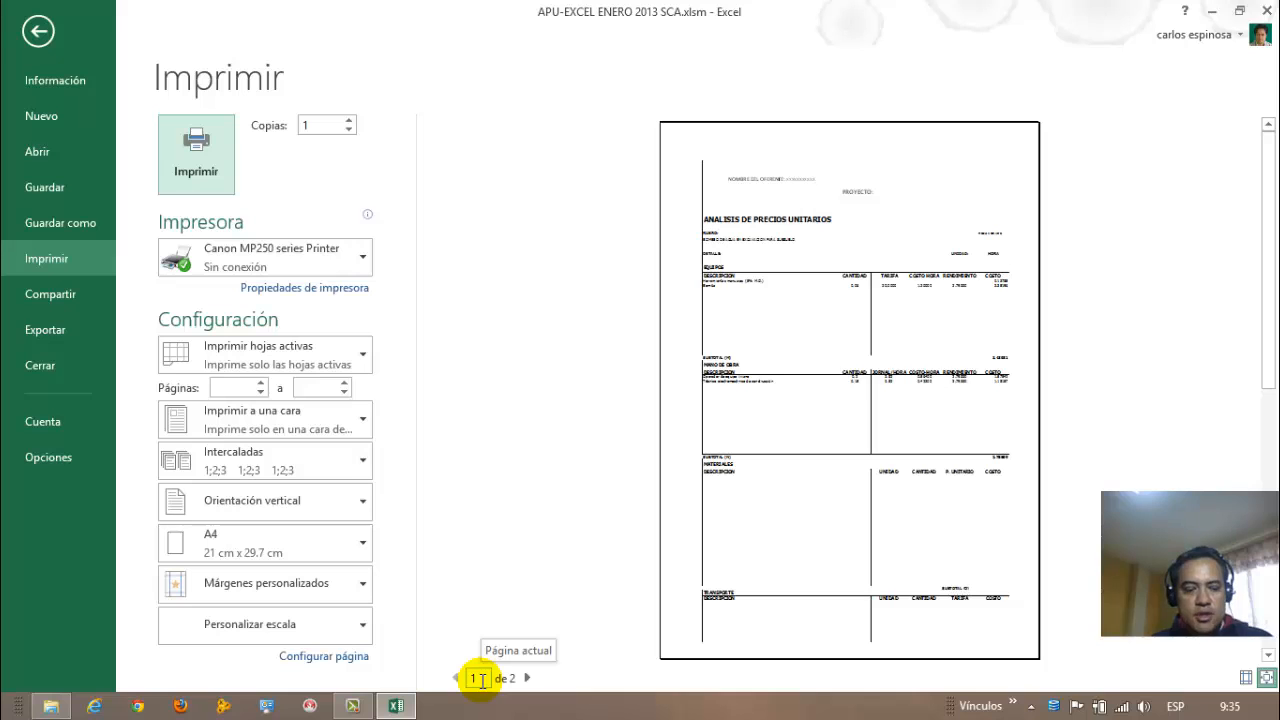
key(Escape)
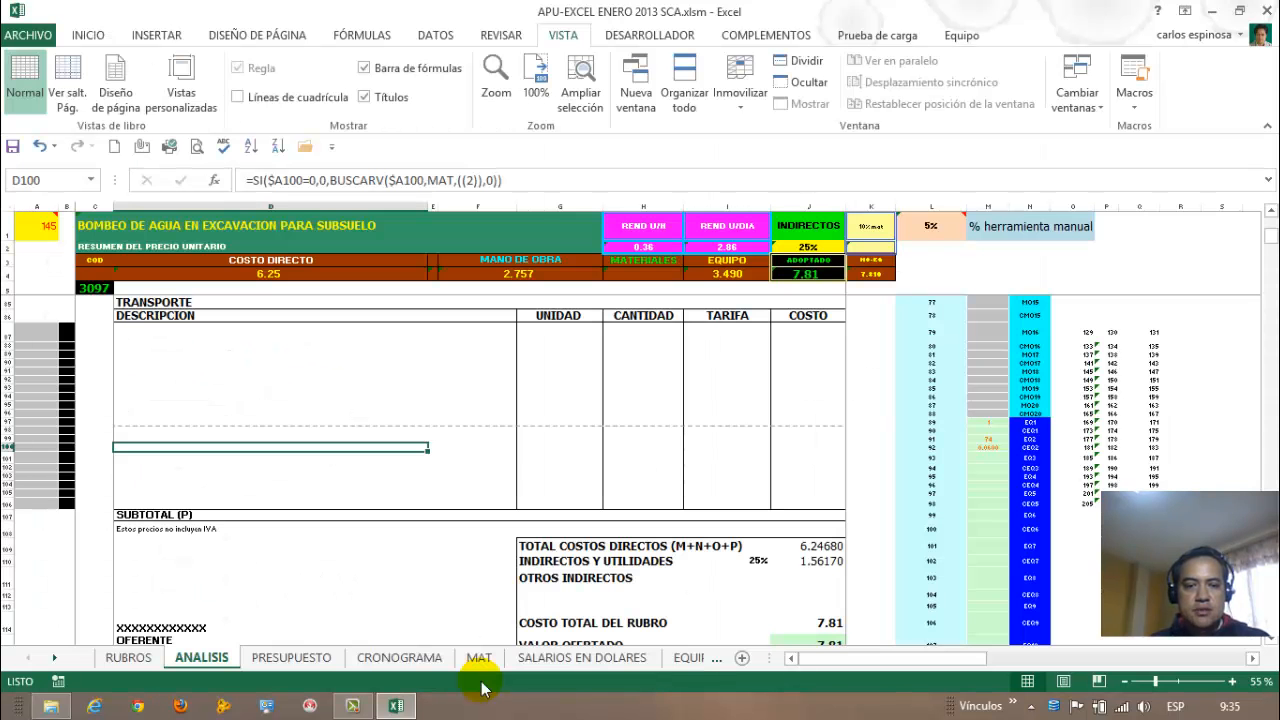
click(243, 387)
Highlight the first ten EQUIPOS rows, A18 to D27, and select the MANO DE OBRA heading in D39.
scroll(243, 387, up, 15)
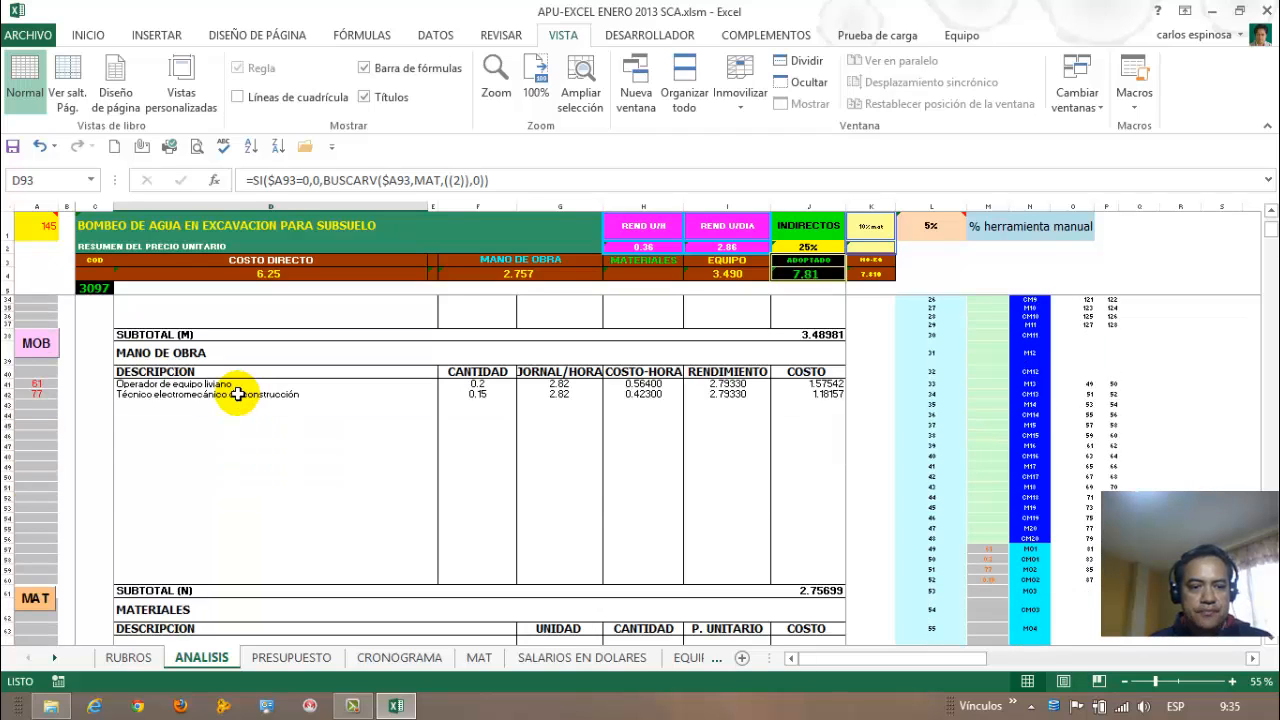
scroll(238, 394, up, 3)
scroll(238, 394, up, 3)
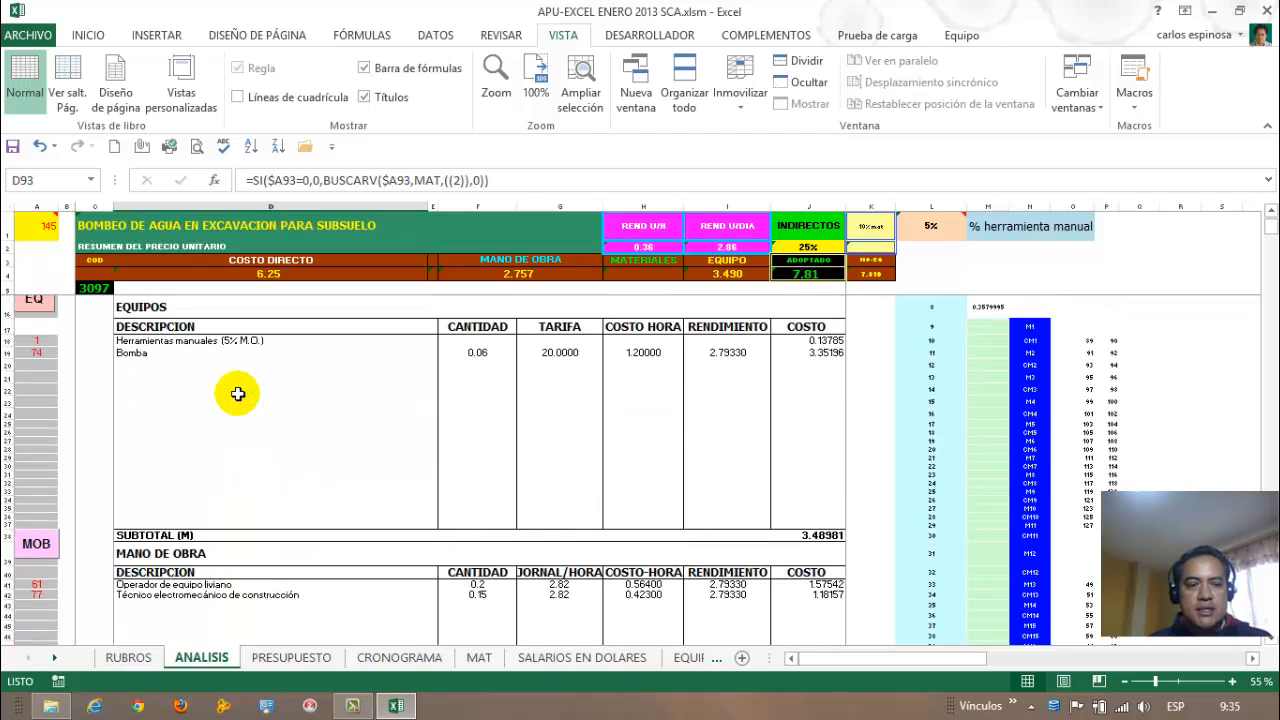
click(40, 338)
drag(40, 338, 391, 440)
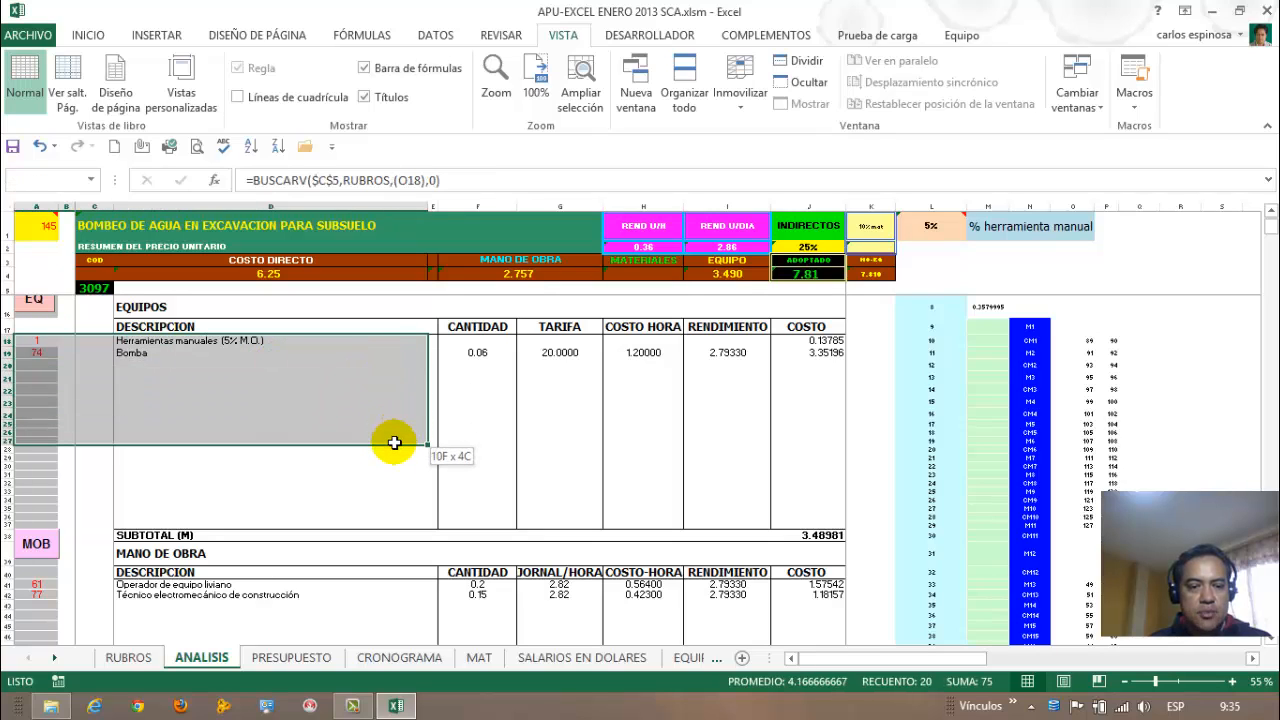
click(140, 550)
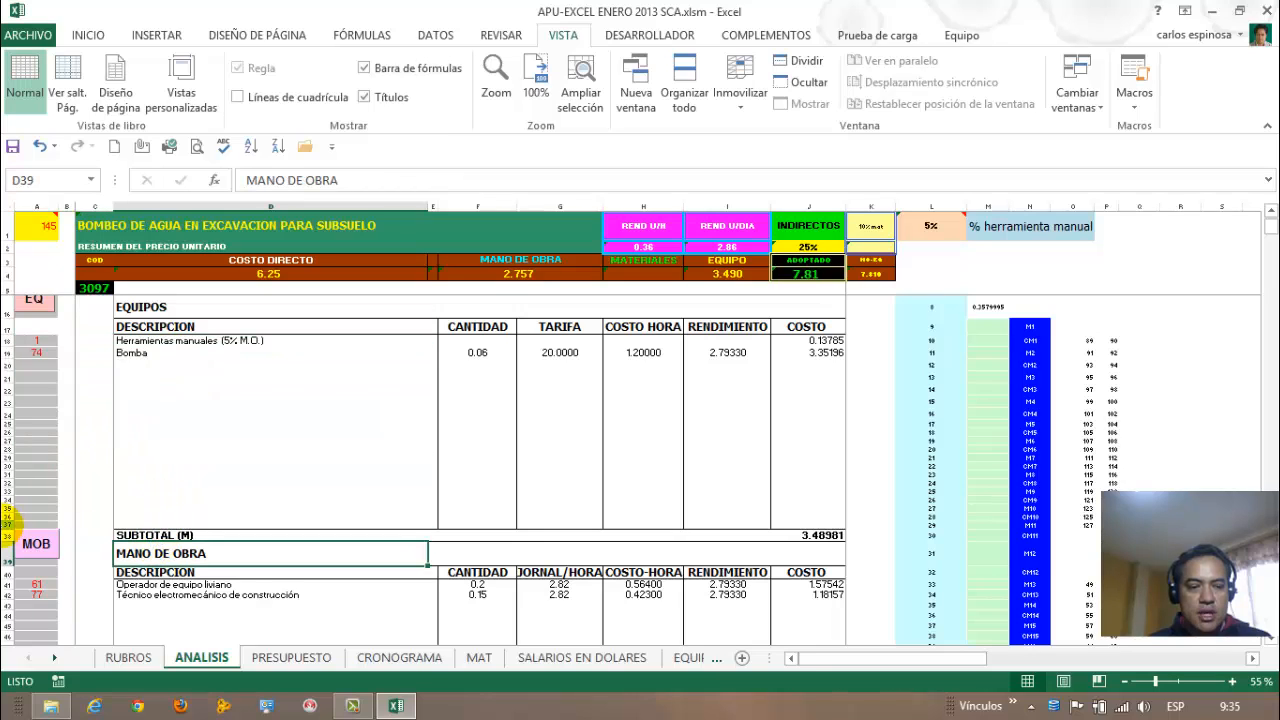
Hide the empty rows 28 to 37 of the EQUIPOS section and select cell D49.
drag(8, 525, 5, 445)
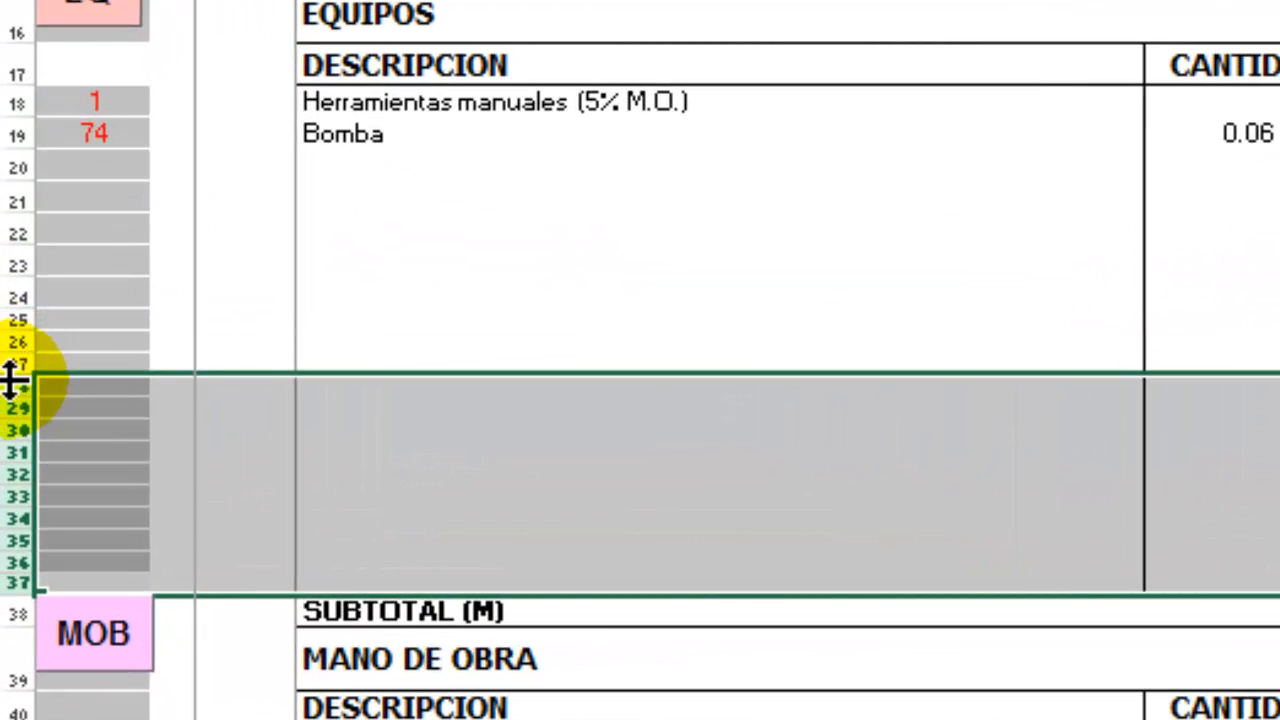
right_click(12, 405)
click(108, 338)
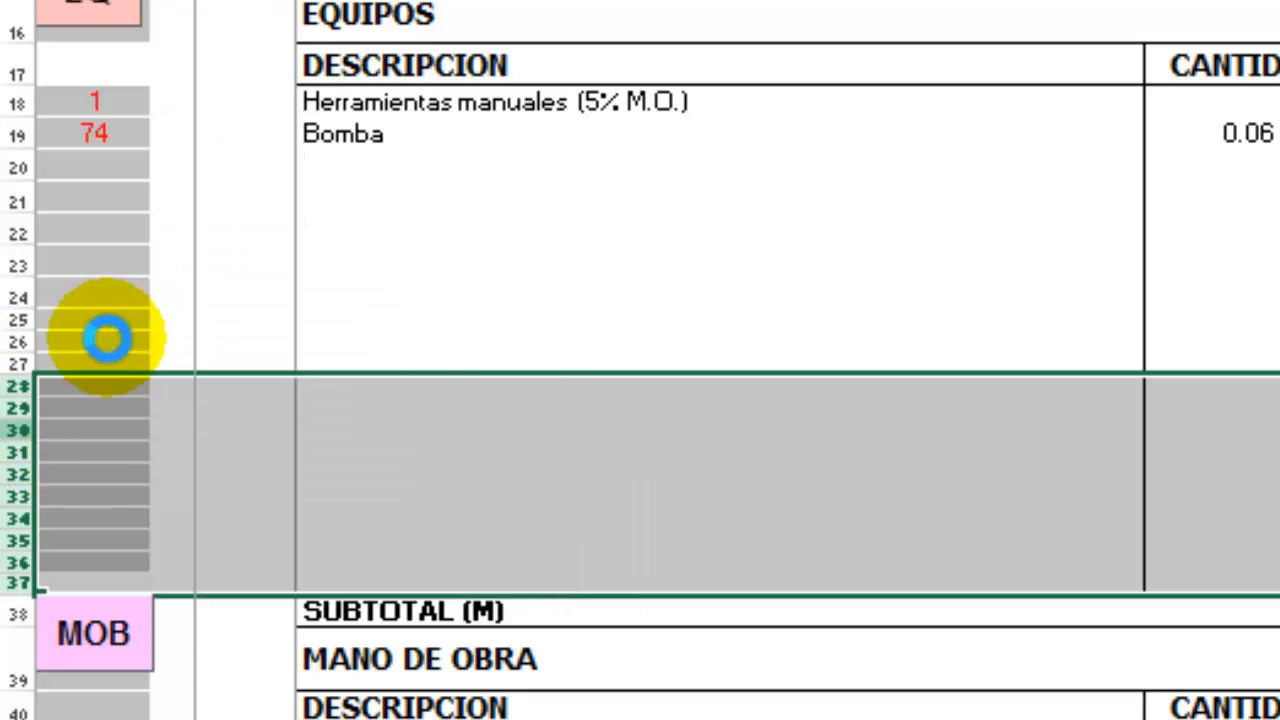
click(595, 705)
Hide the empty rows 54 to 60 at the end of the MANO DE OBRA section.
scroll(595, 712, down, 3)
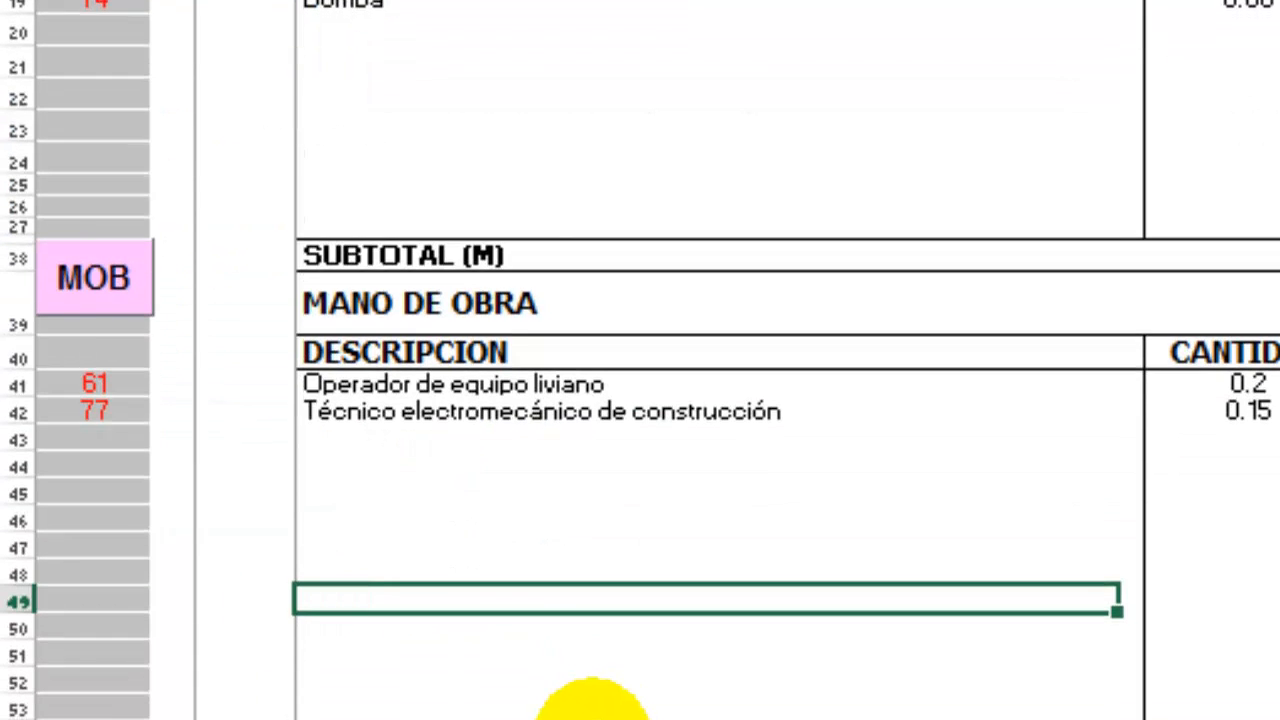
drag(12, 705, 14, 543)
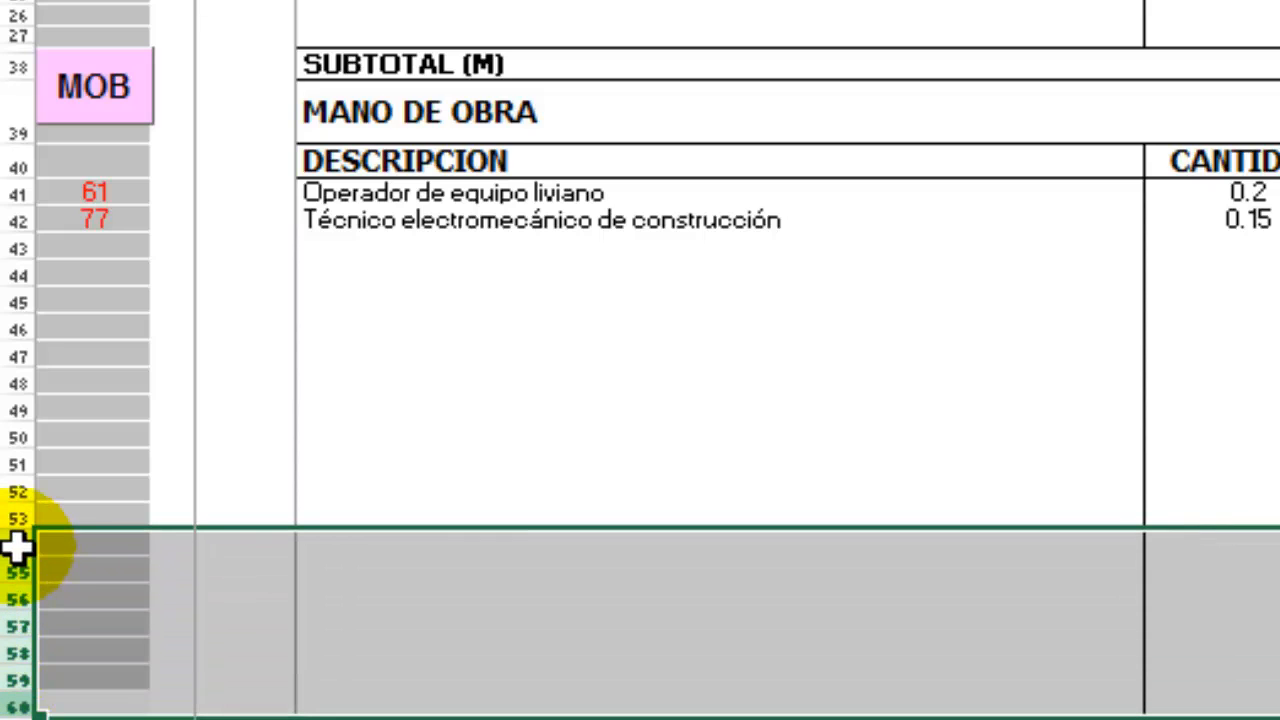
right_click(23, 615)
click(129, 512)
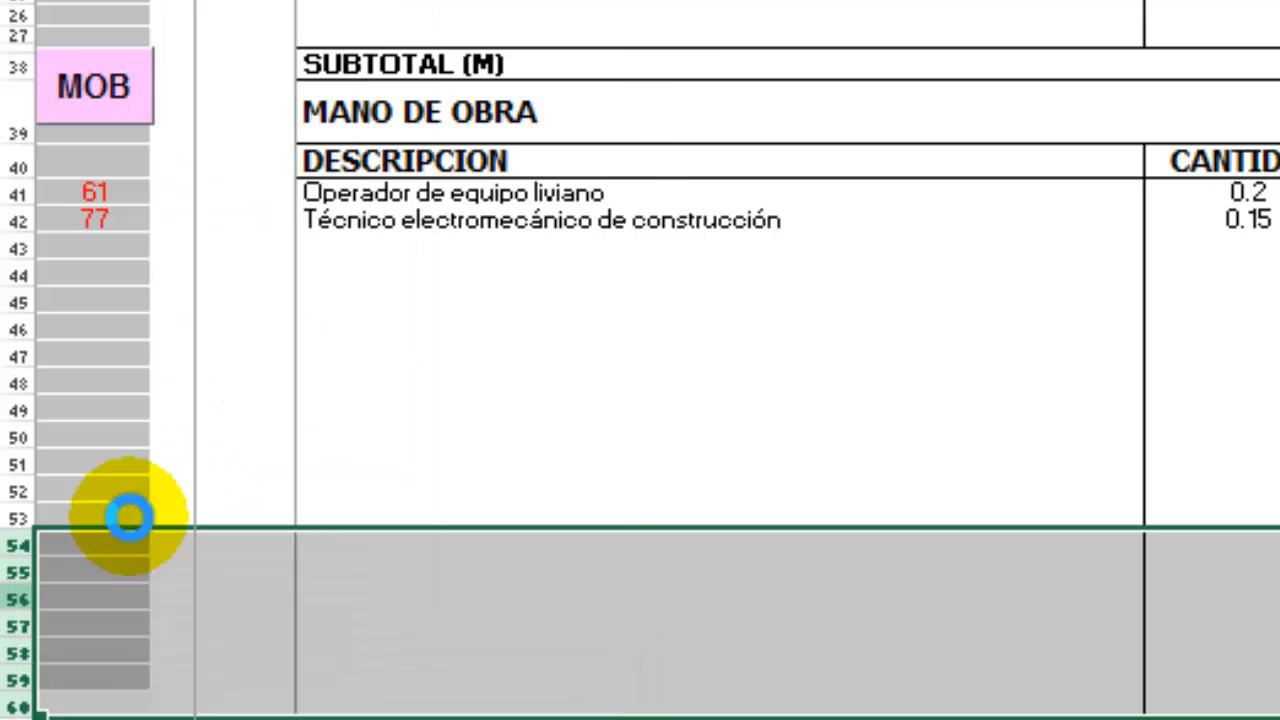
click(1254, 458)
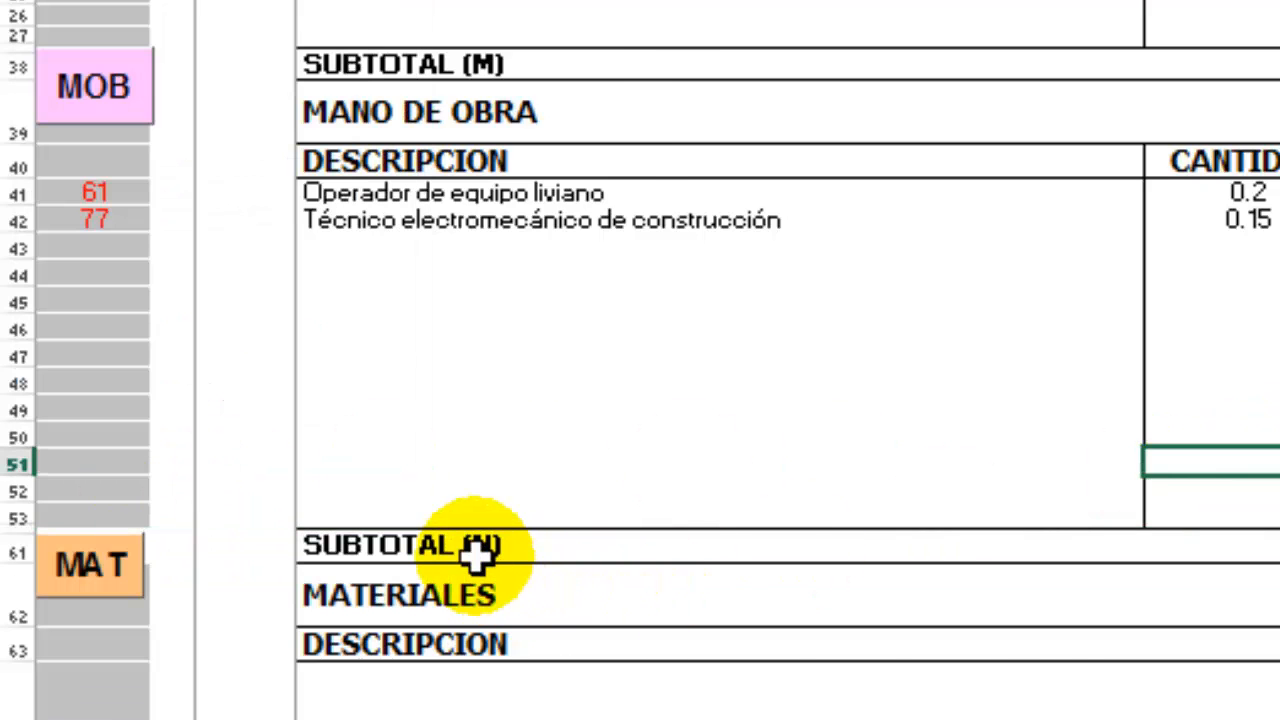
Highlight the SUBTOTAL (N) row and the MATERIALES description range D64:D83.
drag(471, 551, 460, 595)
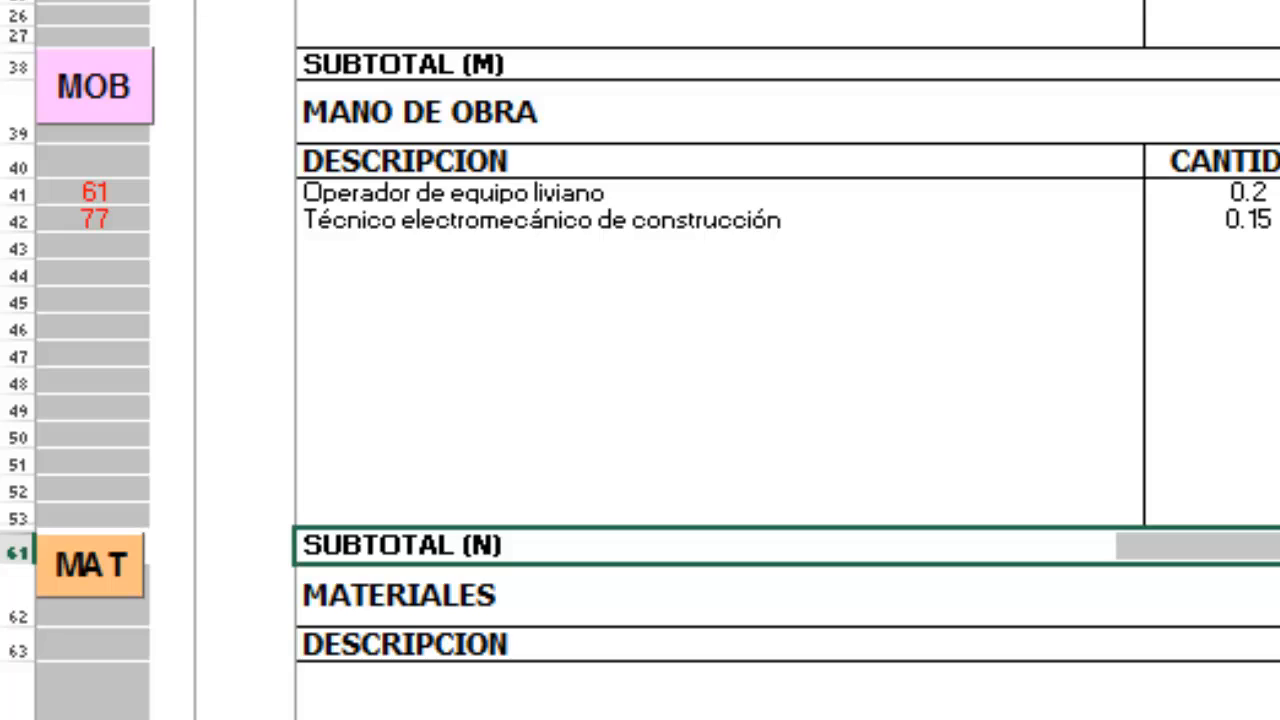
scroll(640, 360, down, 9)
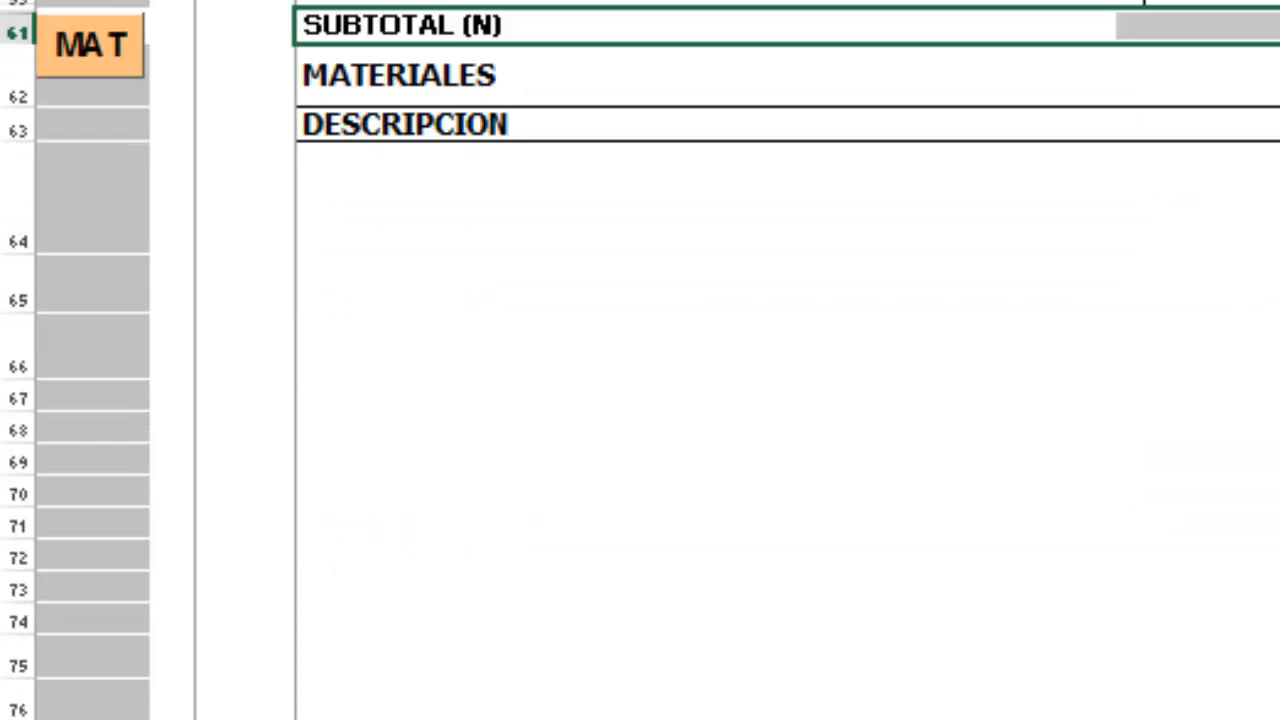
drag(357, 170, 423, 719)
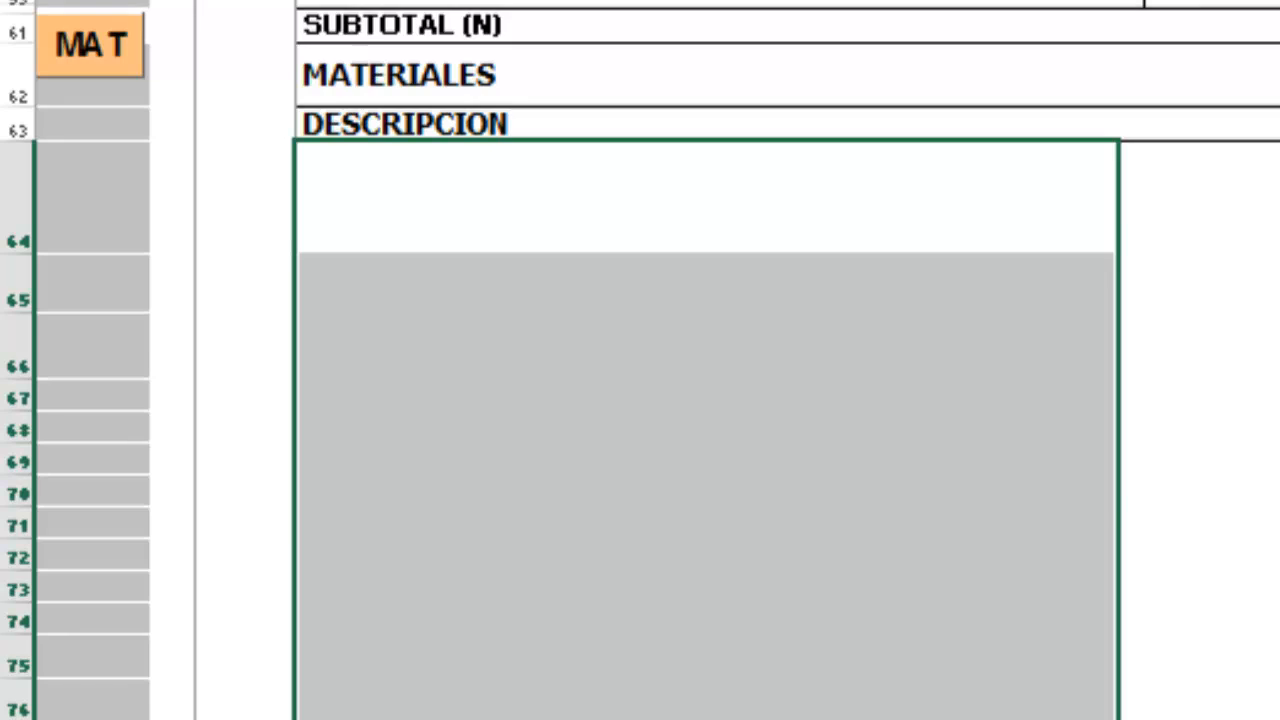
scroll(640, 360, down, 5)
scroll(640, 360, down, 2)
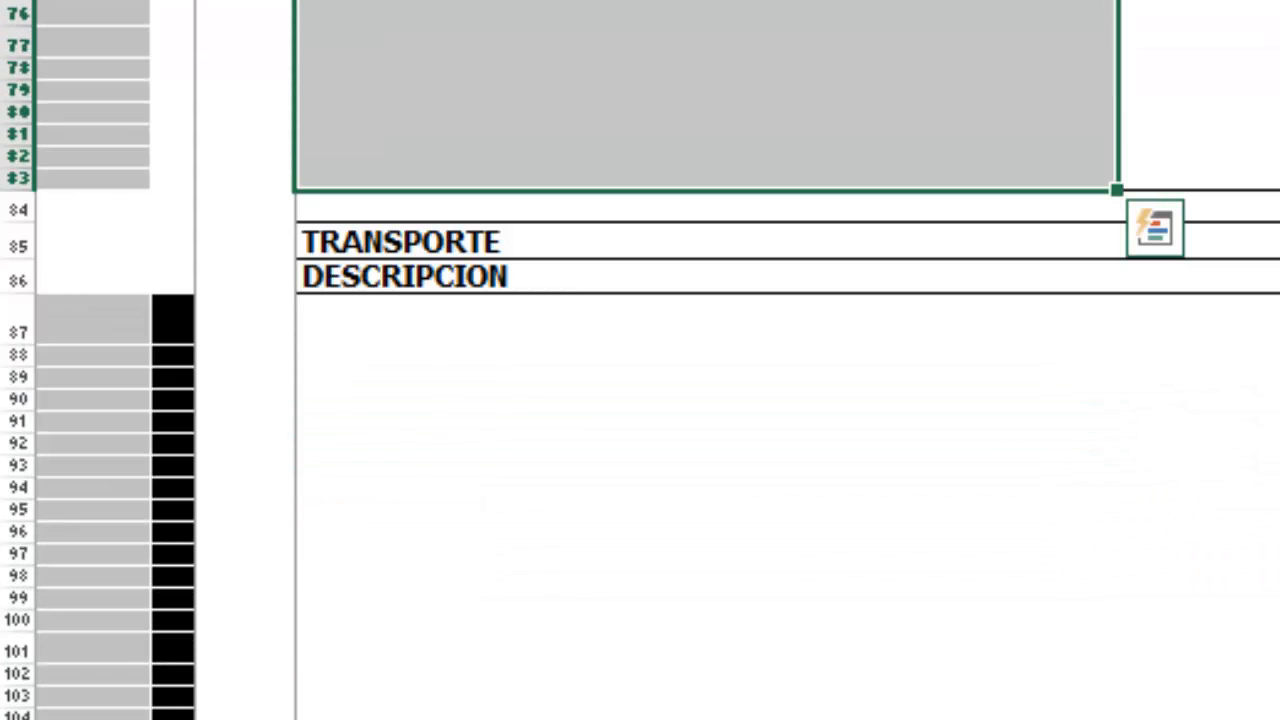
Hide the empty rows 91 to 106 of the TRANSPORTE section and select its first description cell, D87.
drag(14, 714, 14, 305)
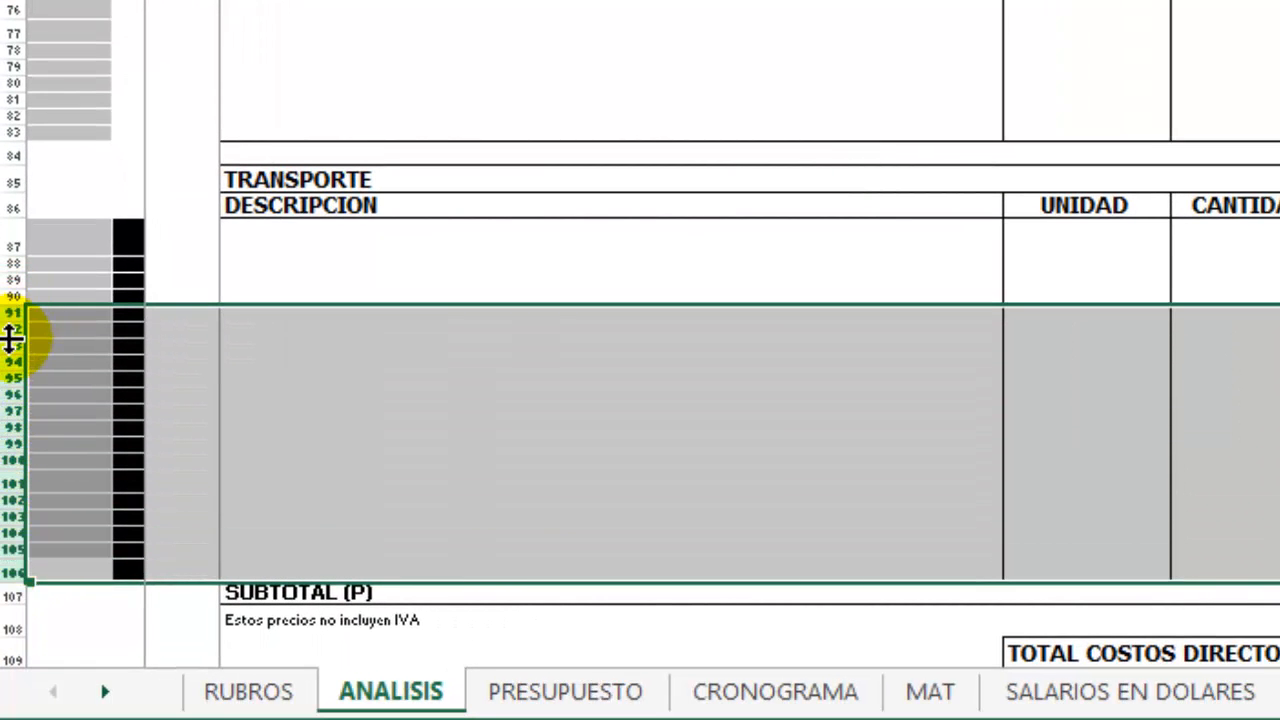
right_click(14, 350)
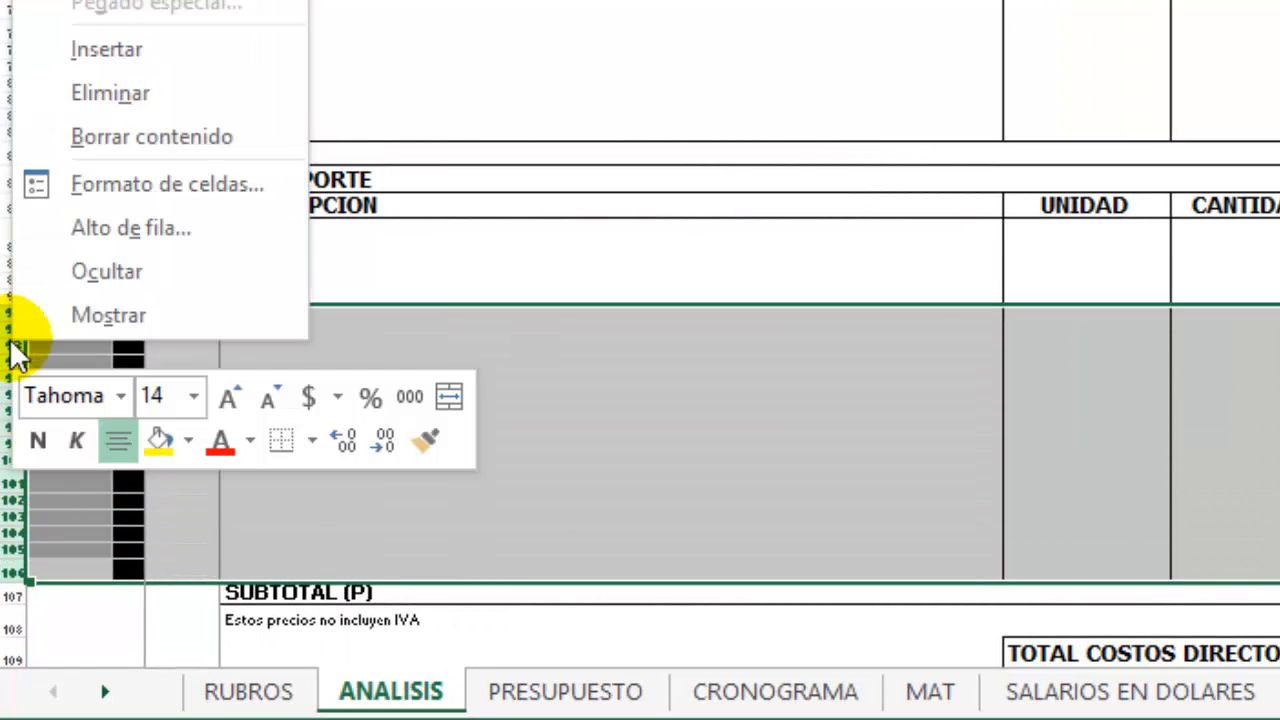
click(122, 270)
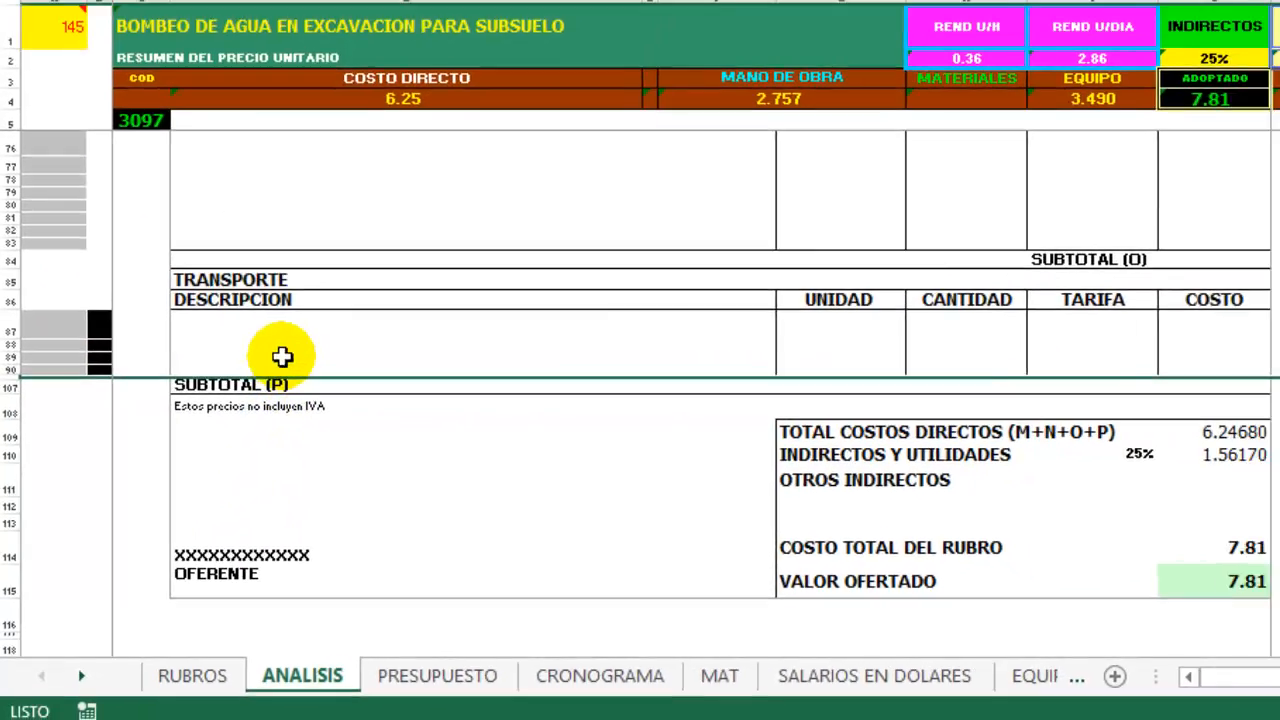
click(290, 263)
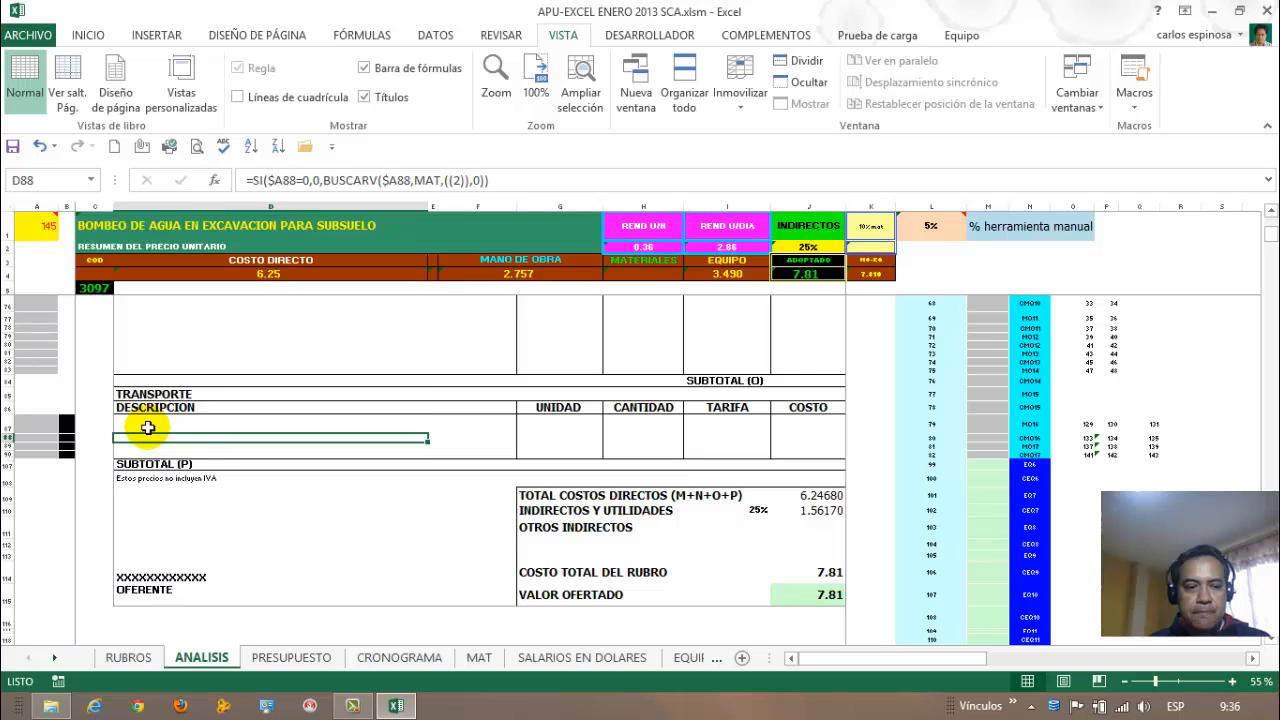
click(147, 427)
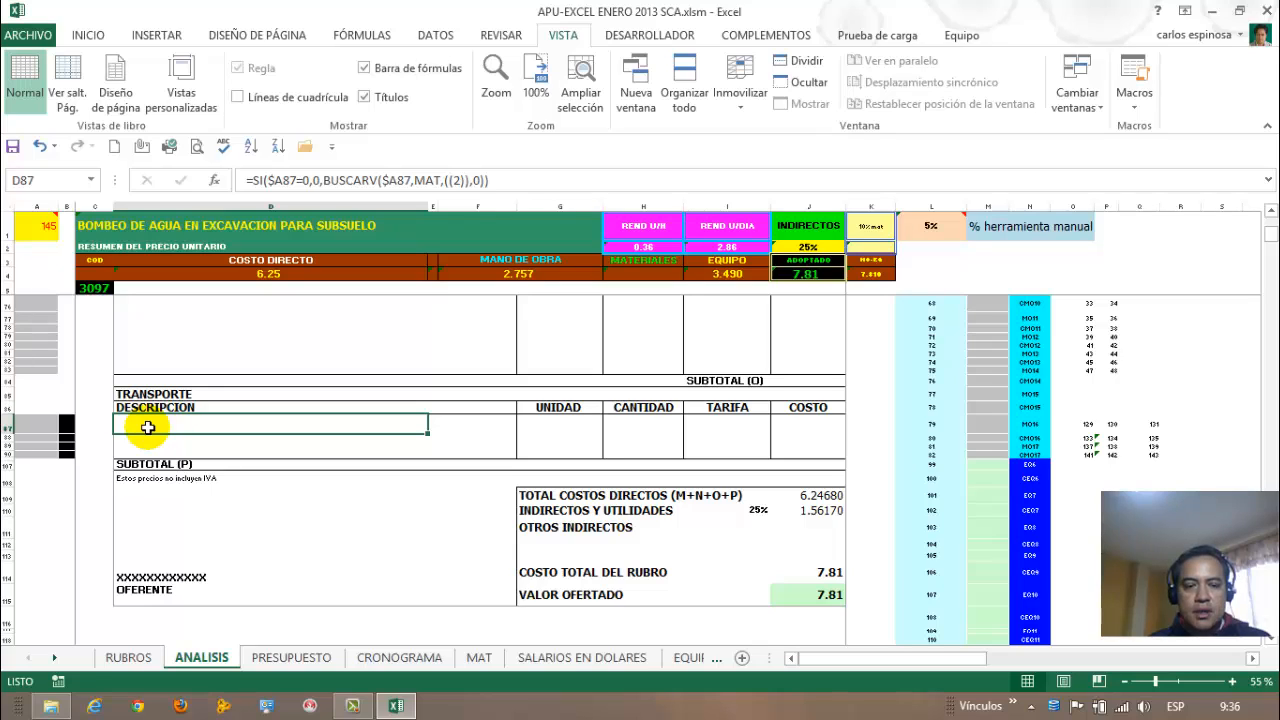
Inspect the formulas across the first TRANSPORTE row, row 87, from UNIDAD to COSTO and back to the description.
click(543, 420)
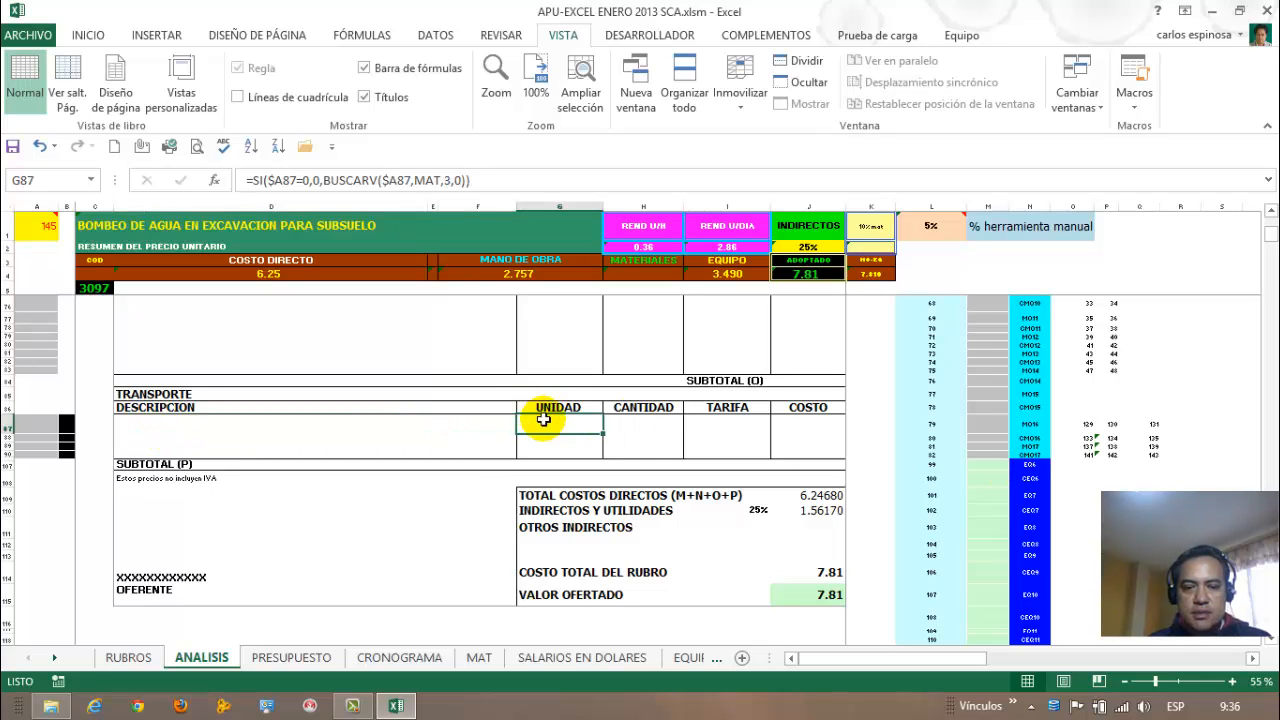
click(623, 418)
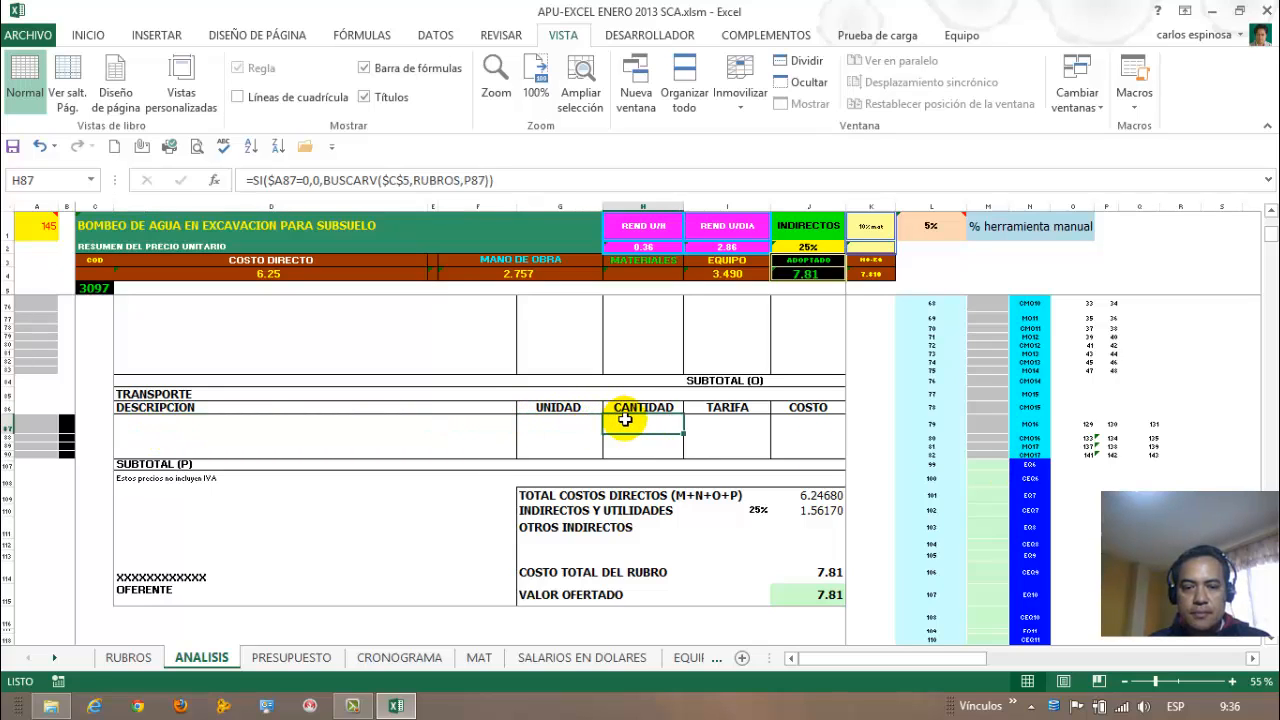
click(732, 432)
click(786, 416)
click(722, 424)
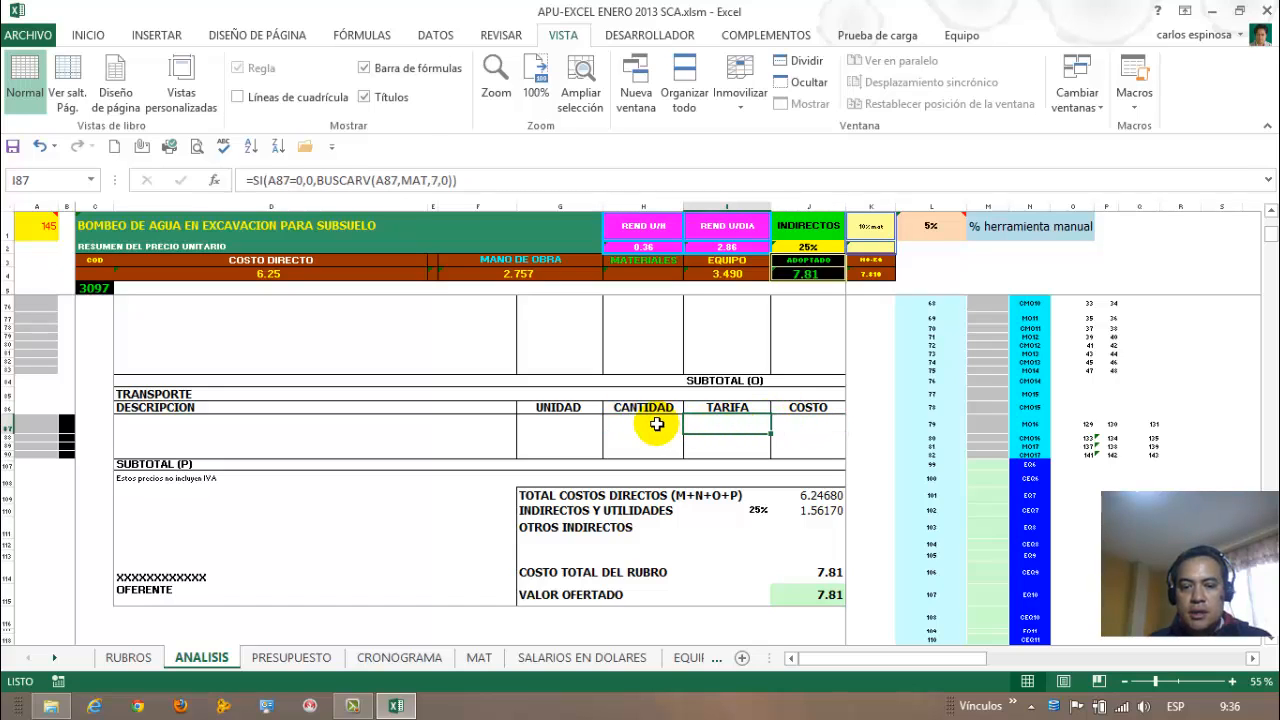
click(656, 424)
click(557, 420)
click(384, 428)
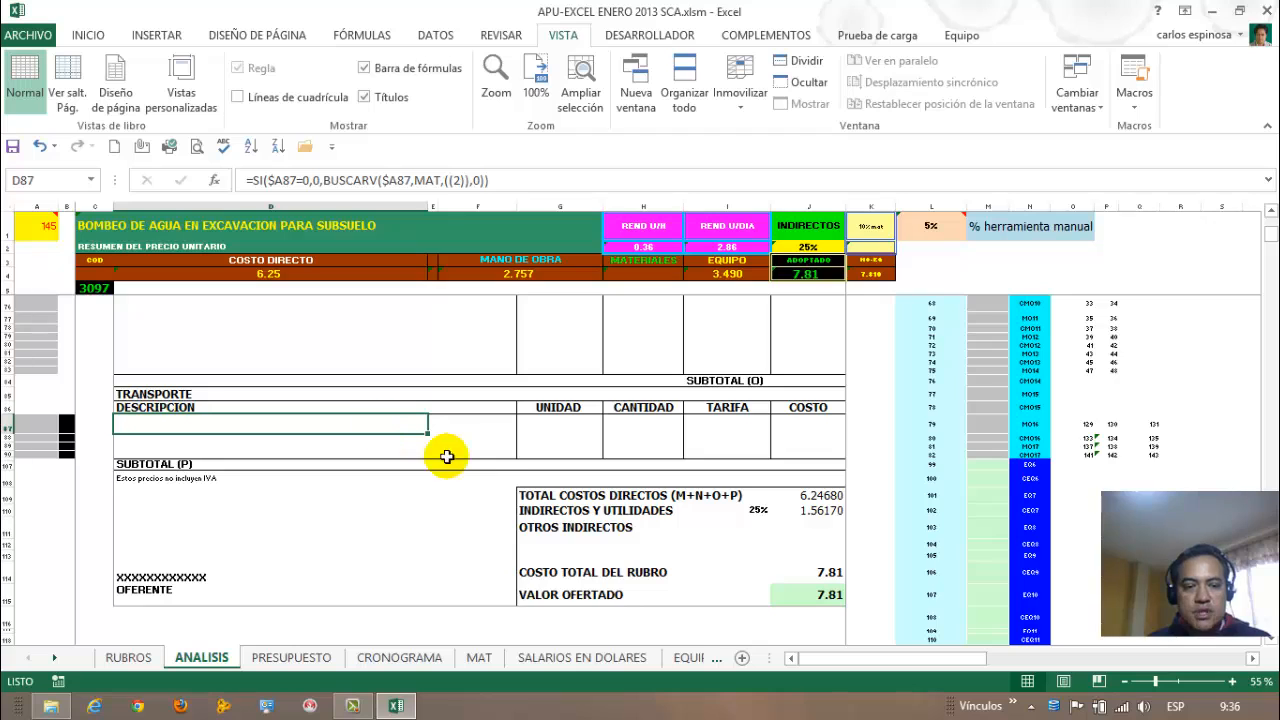
Check the UNIDAD, CANTIDAD and TARIFA cells of row 87 once more and highlight the range D87:J87.
scroll(443, 454, up, 3)
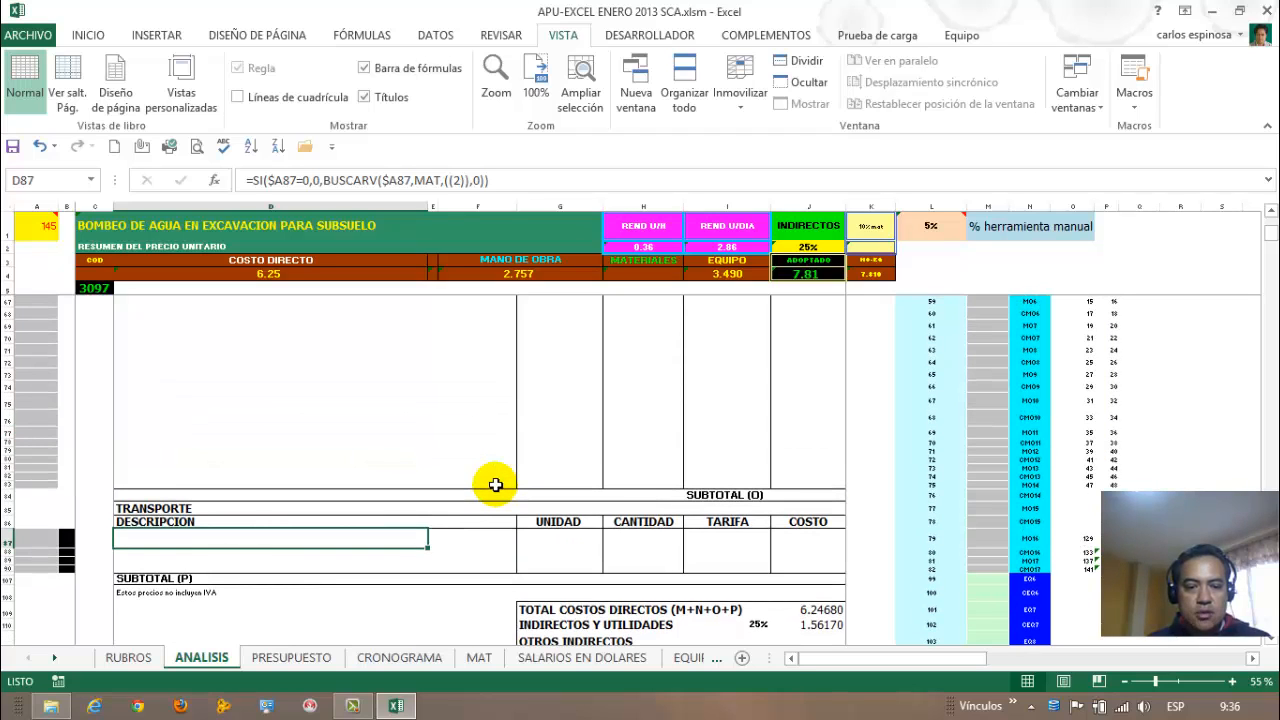
click(543, 542)
click(630, 540)
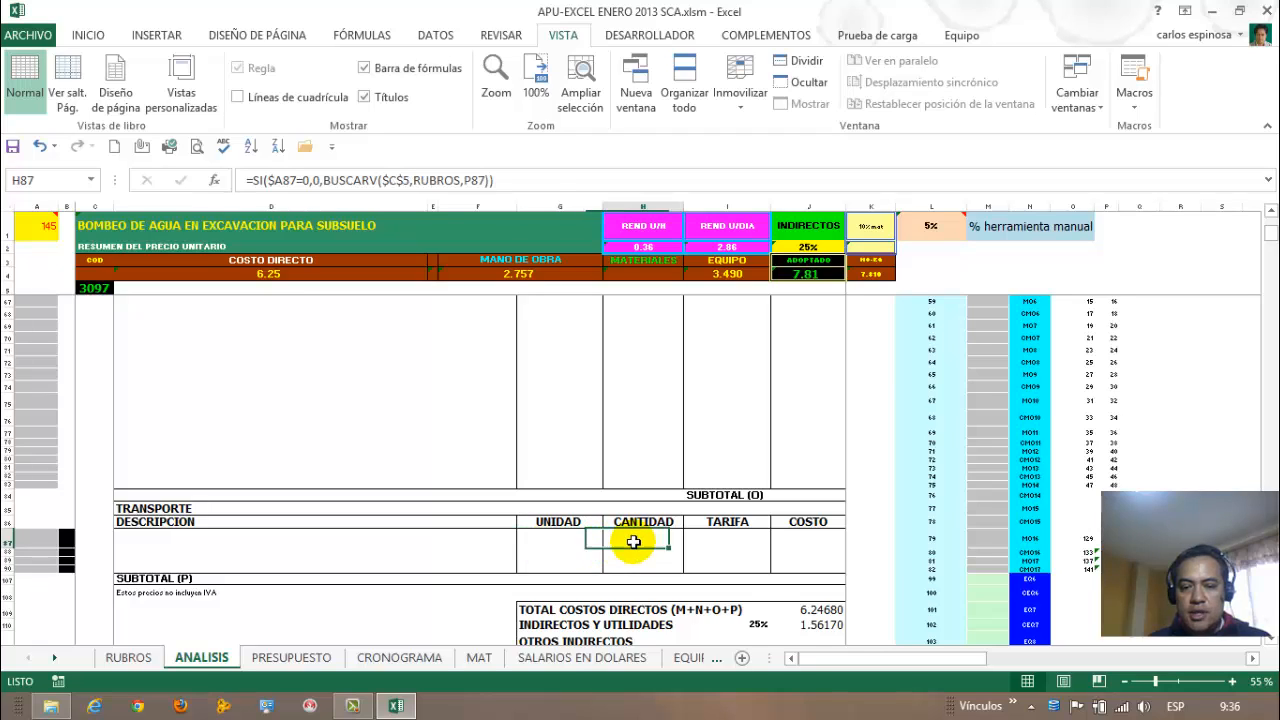
click(722, 538)
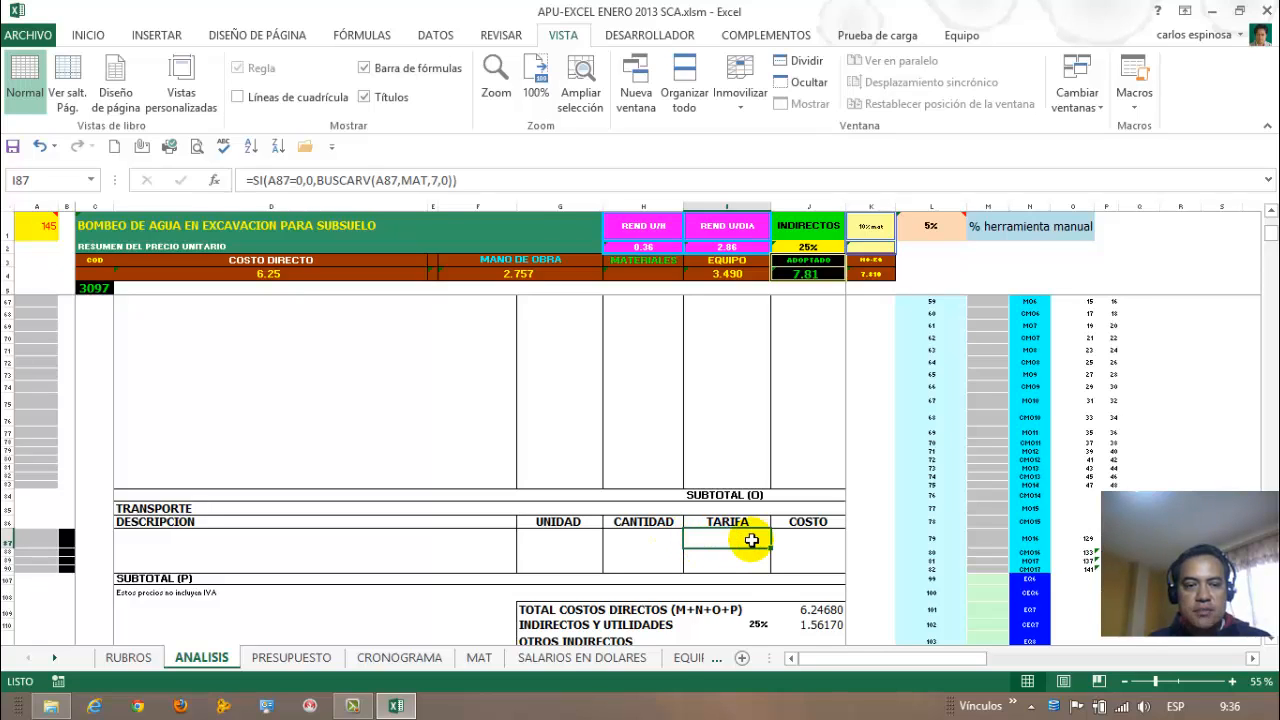
mouse_move(814, 540)
mouse_down()
mouse_move(185, 538)
mouse_move(796, 541)
mouse_up()
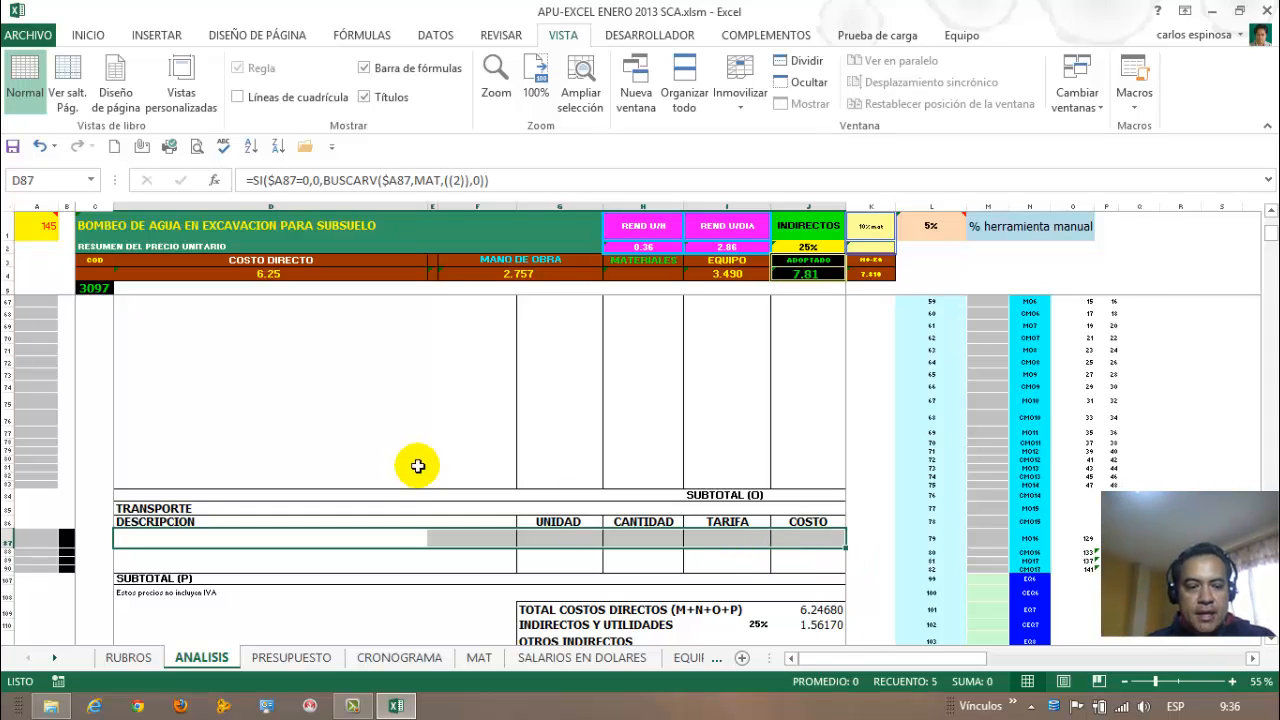
Set the INDIRECTOS Y UTILIDADES percentage in I110 to 20% and check the formula in J110.
click(366, 412)
scroll(370, 412, down, 3)
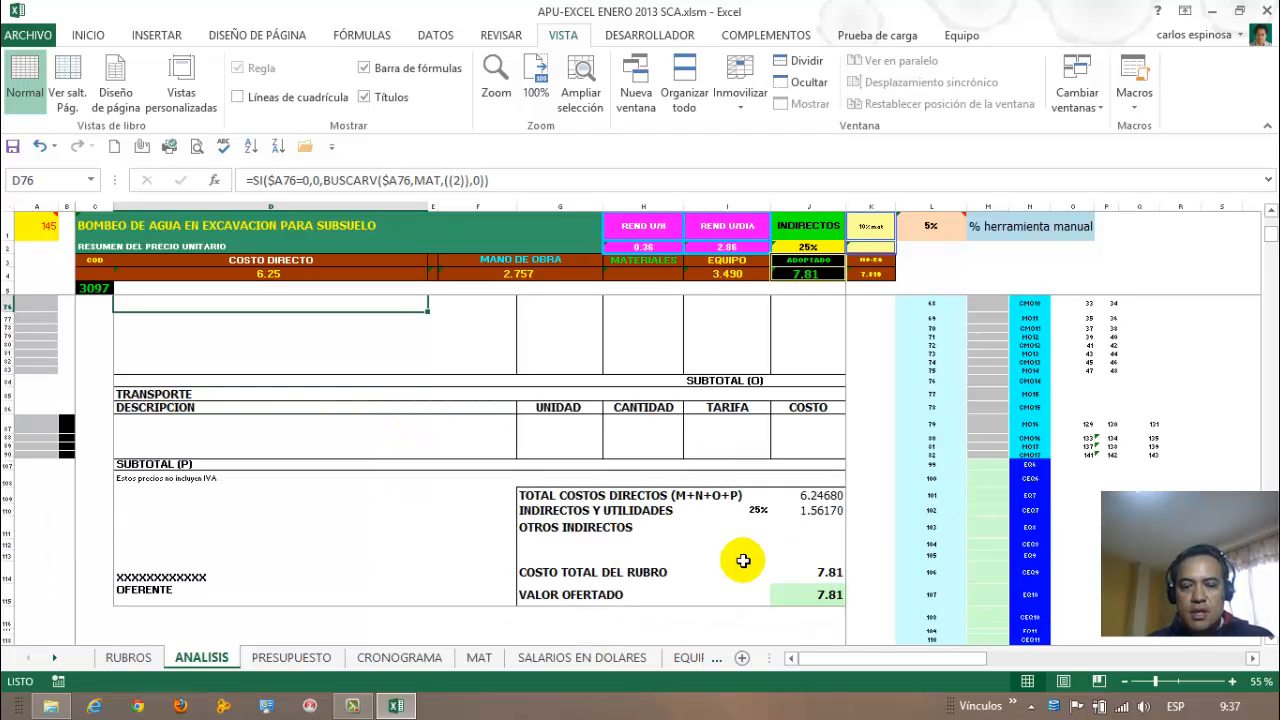
click(756, 510)
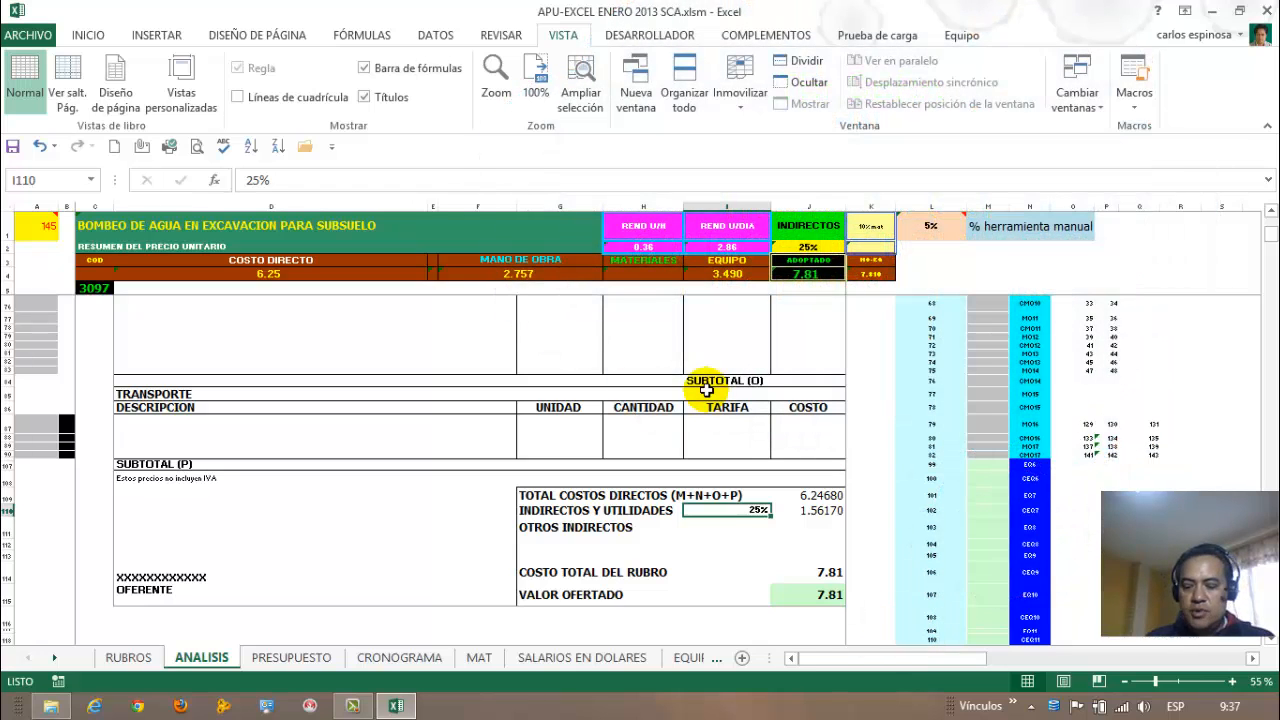
text(2)
key(Return)
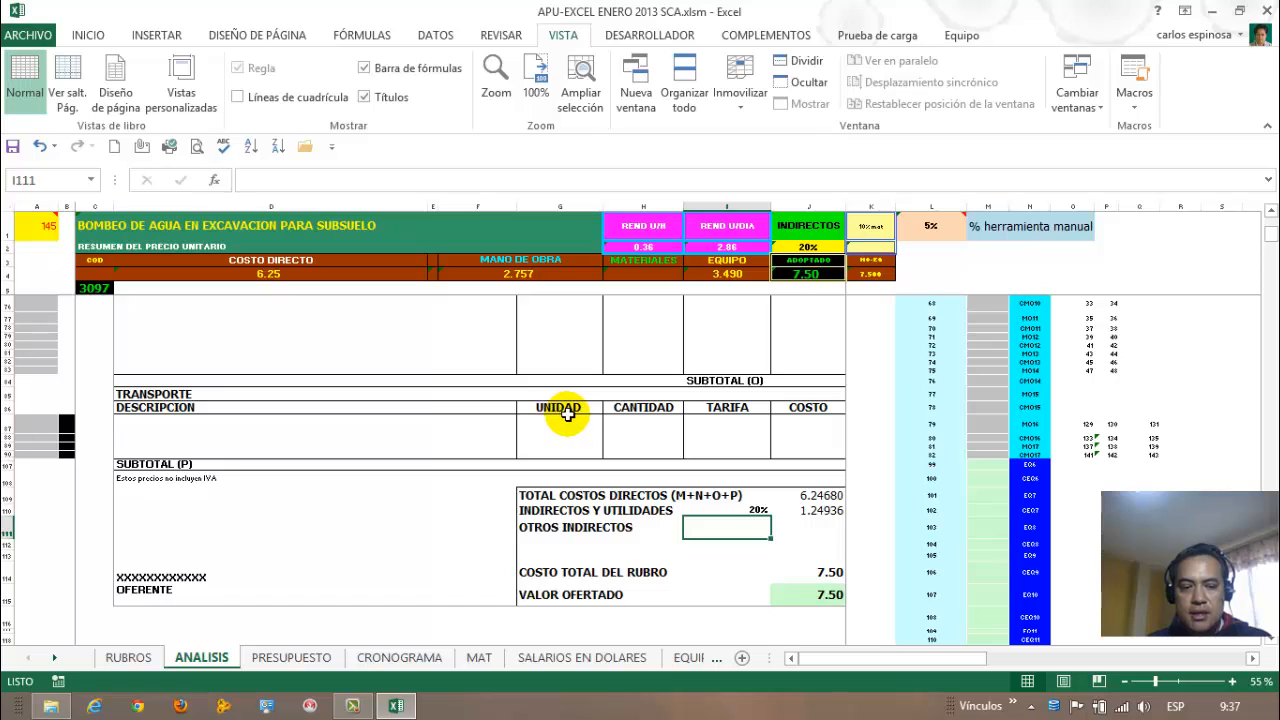
click(790, 510)
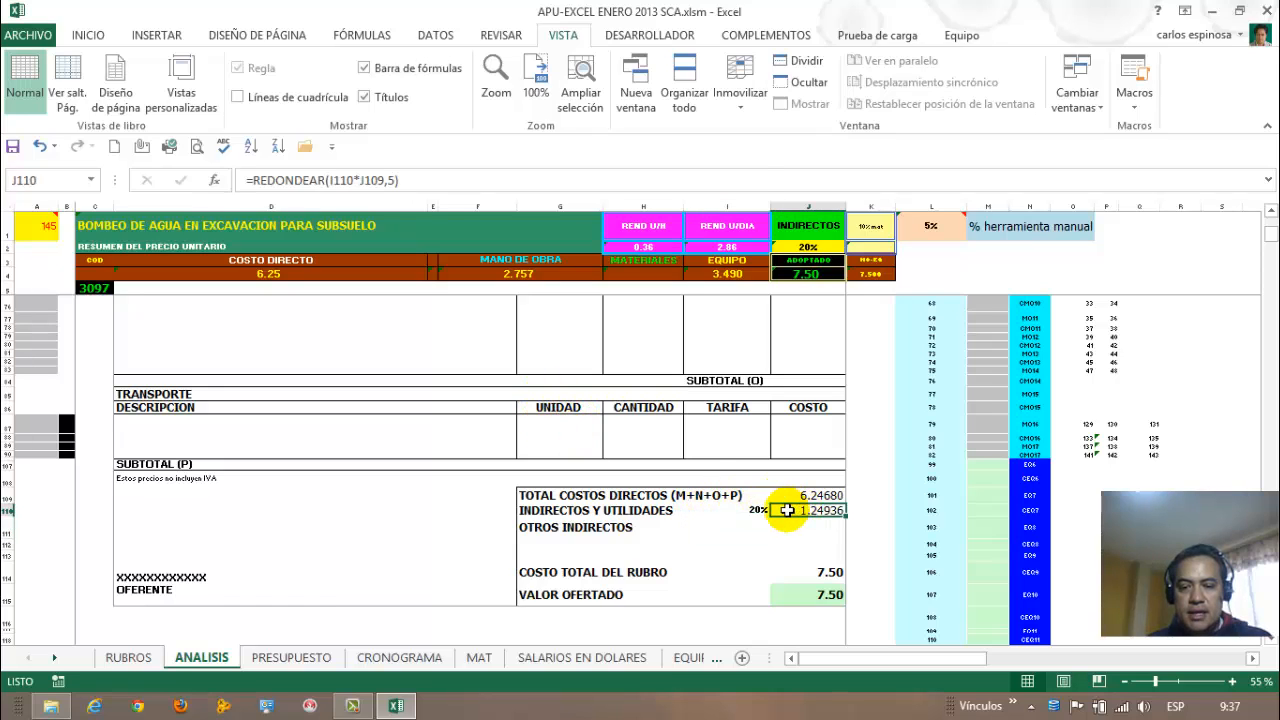
click(746, 512)
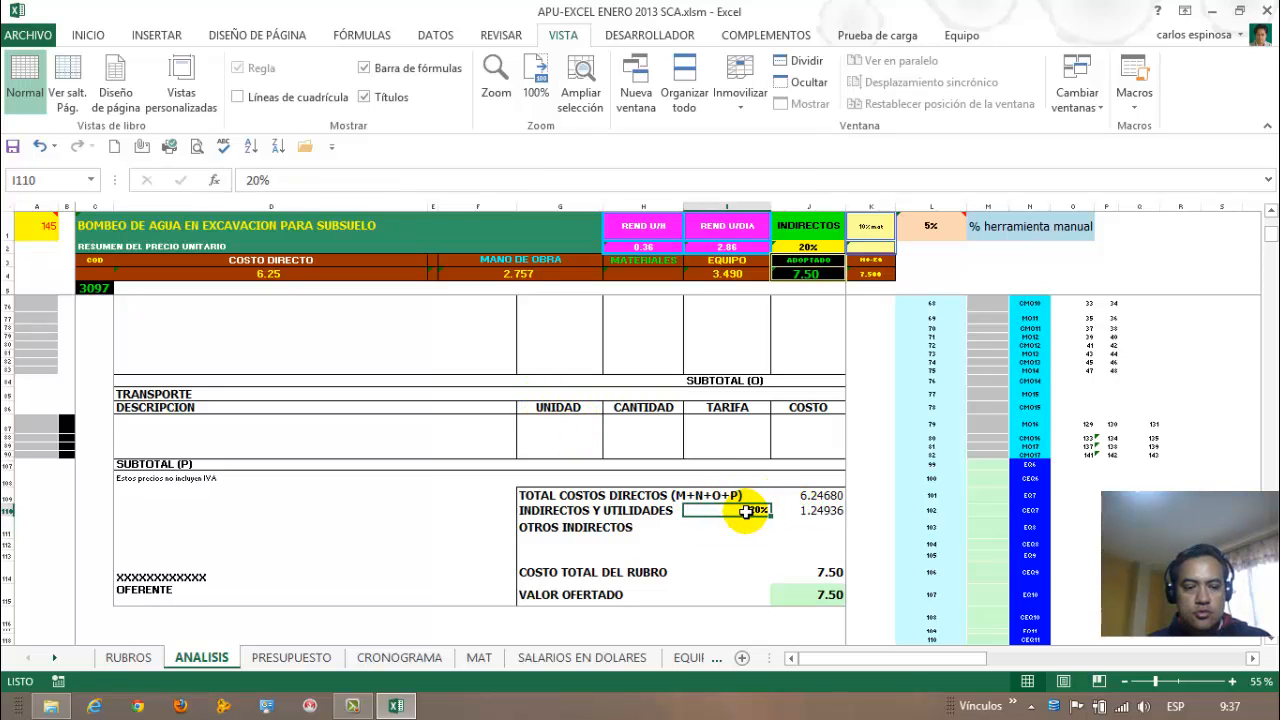
Point out the OFERENTE signature cells around D114 and return to the beginning of the analysis form.
click(158, 592)
click(156, 577)
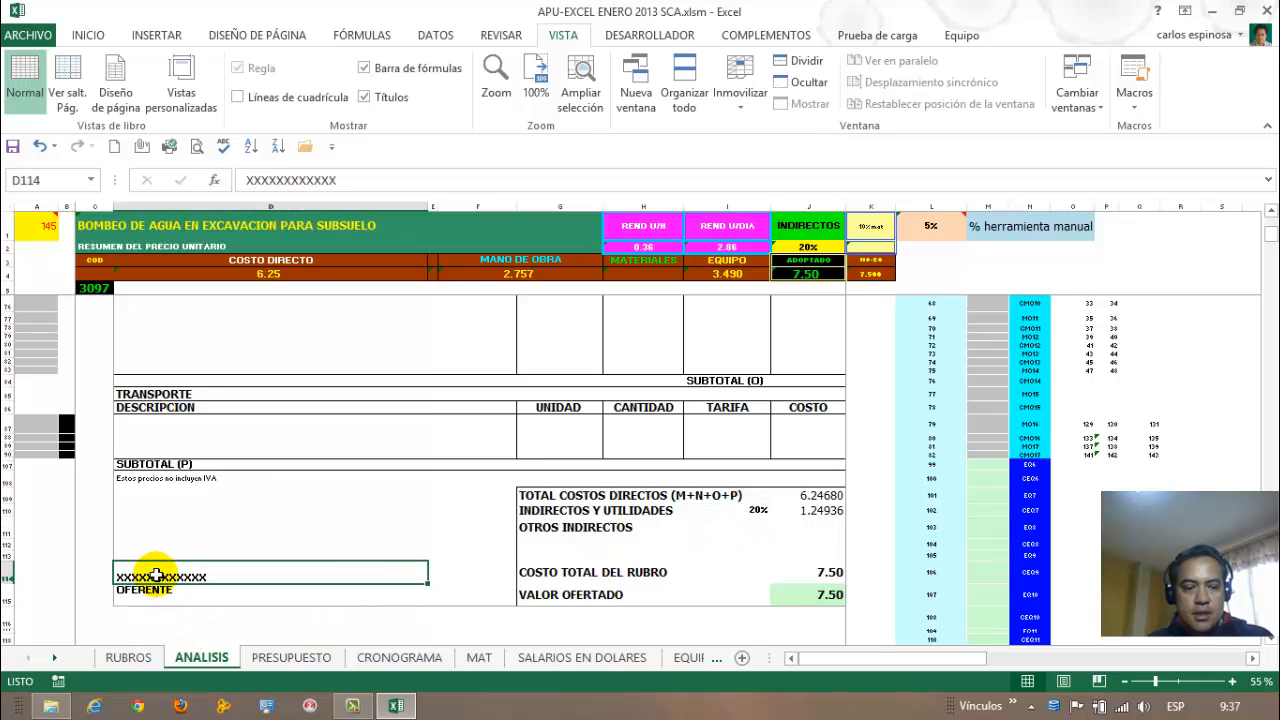
click(197, 531)
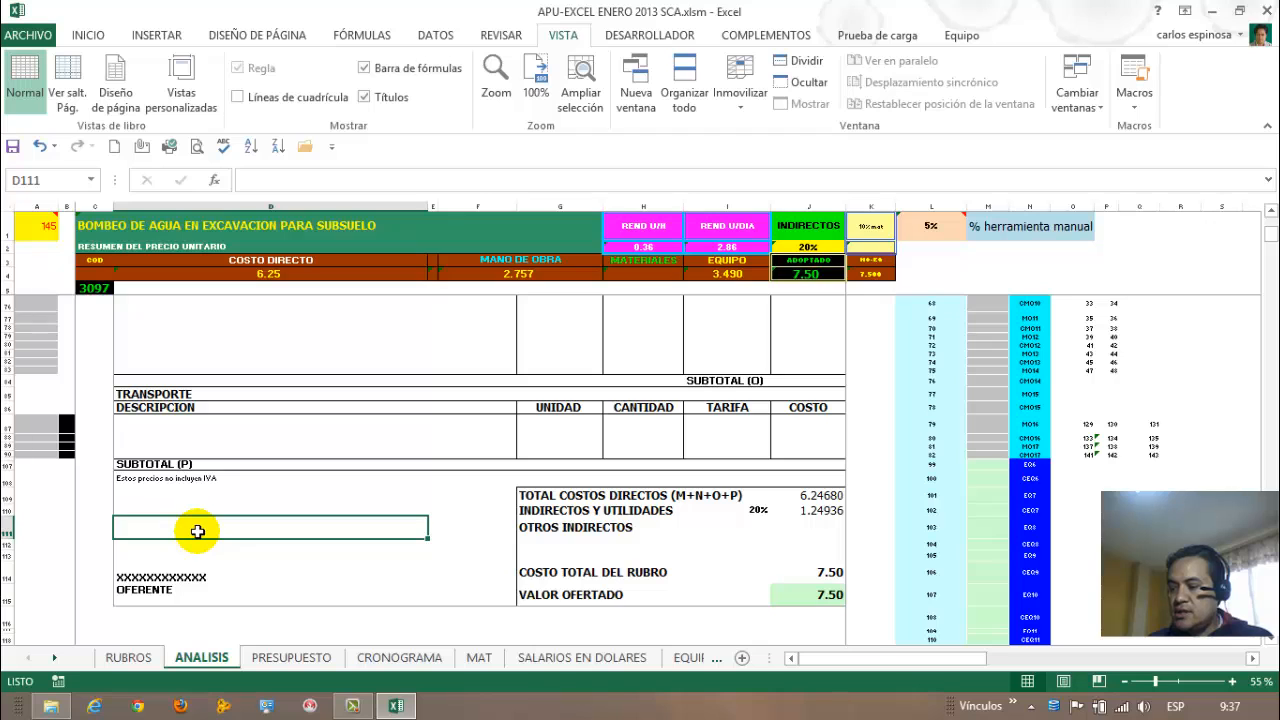
scroll(197, 531, up, 15)
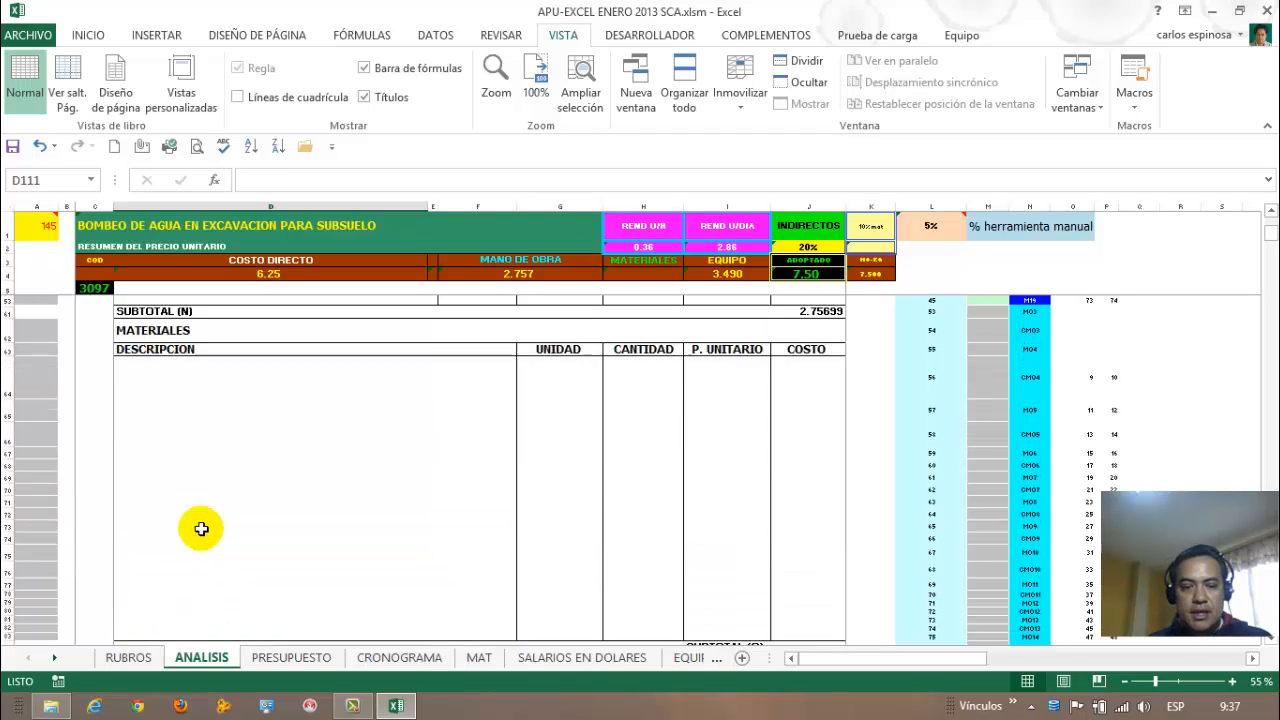
scroll(197, 531, up, 5)
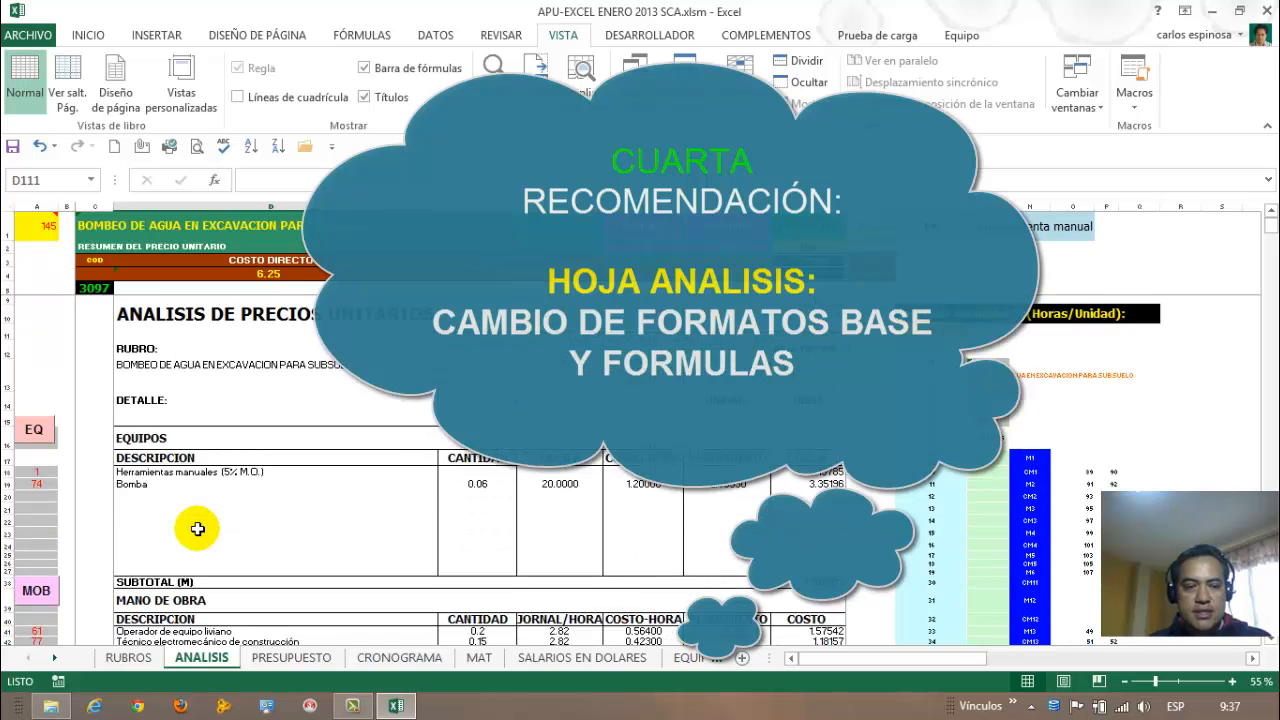
Highlight the EQUIPOS header rows D16:J17 and inspect the Bomba row's COSTO formula in J19.
click(113, 494)
scroll(129, 504, down, 2)
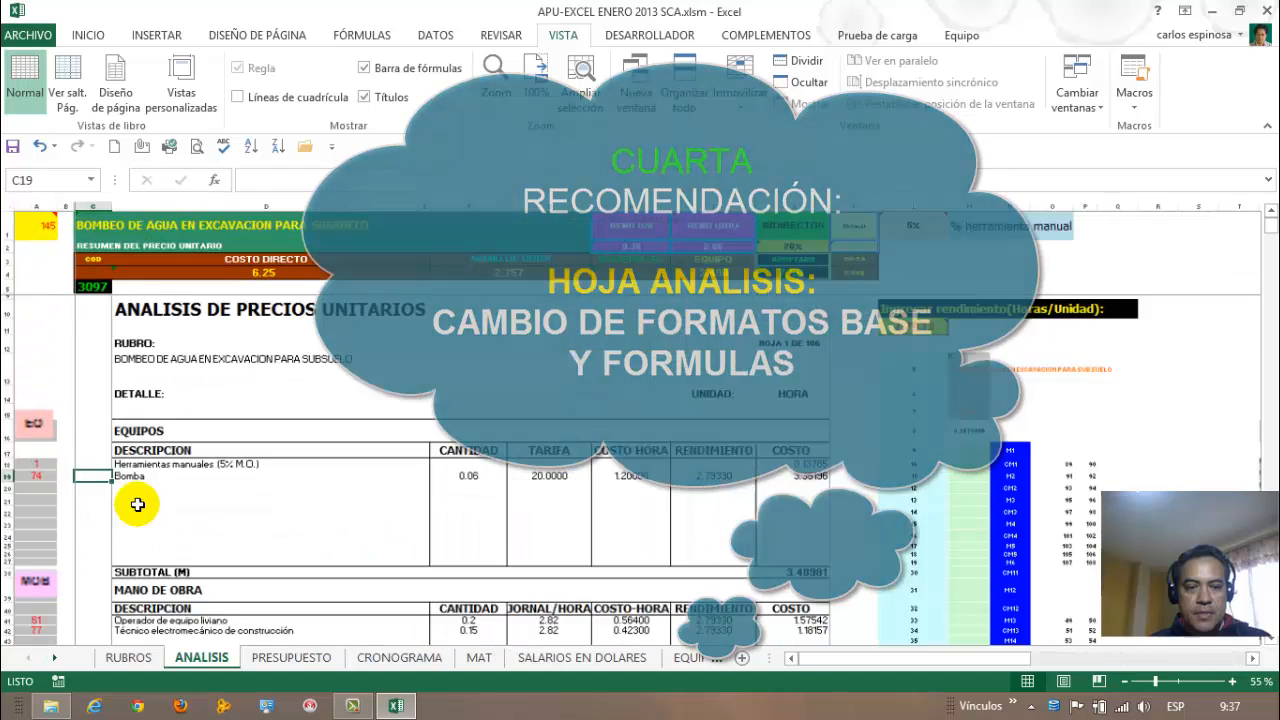
scroll(137, 504, up, 2)
click(137, 438)
drag(137, 438, 823, 457)
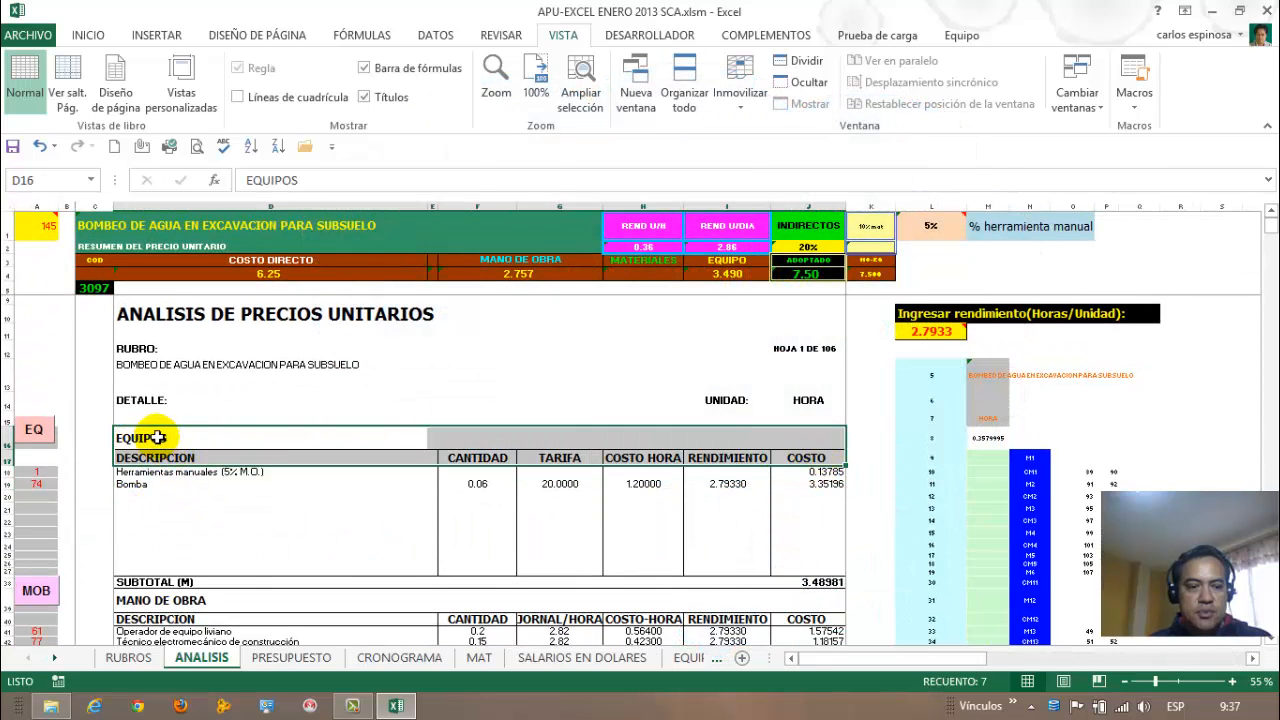
drag(157, 436, 808, 460)
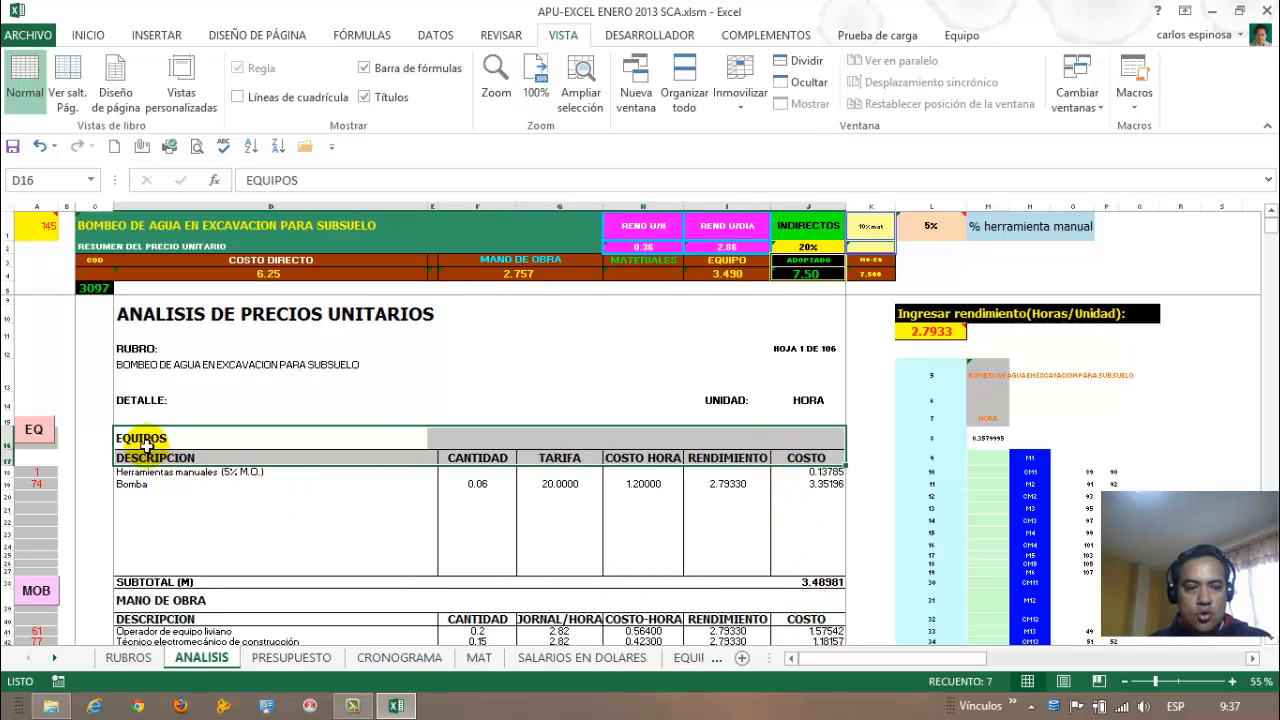
click(805, 483)
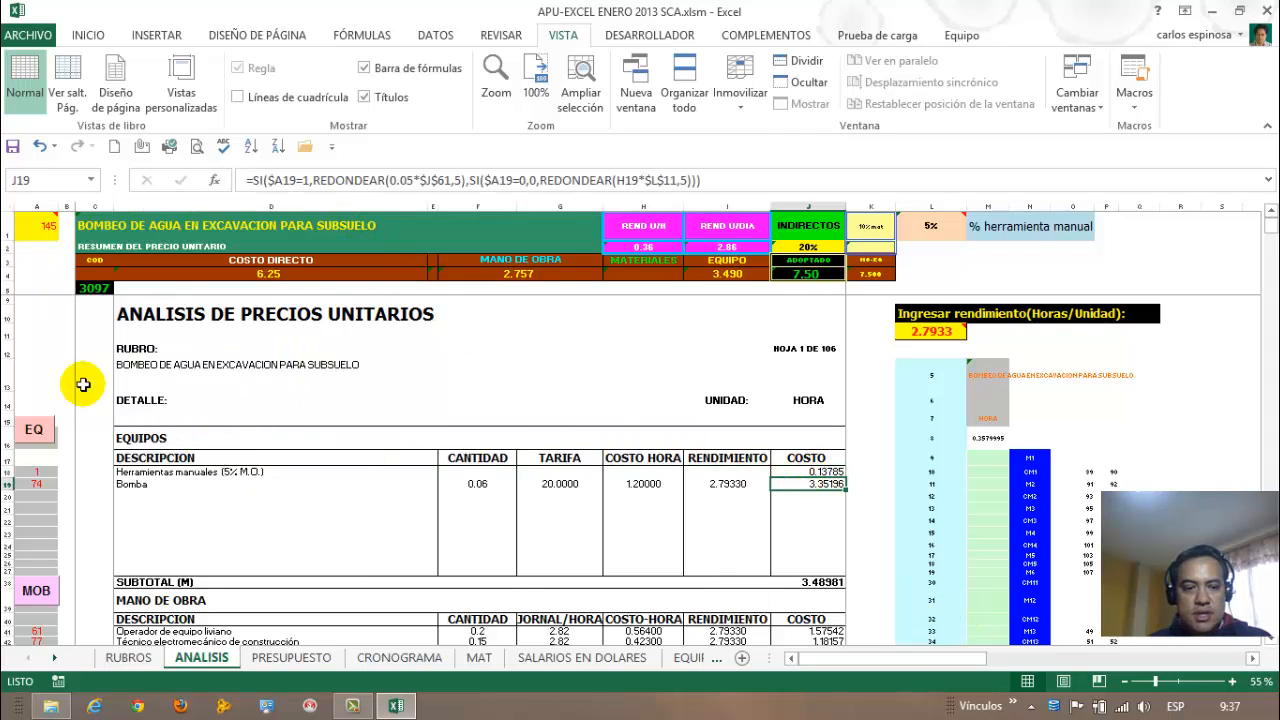
Go to the base format in columns X to AD, highlight its first rows and inspect the formulas in X18 and AD18.
drag(115, 308, 880, 658)
click(622, 347)
drag(622, 347, 889, 522)
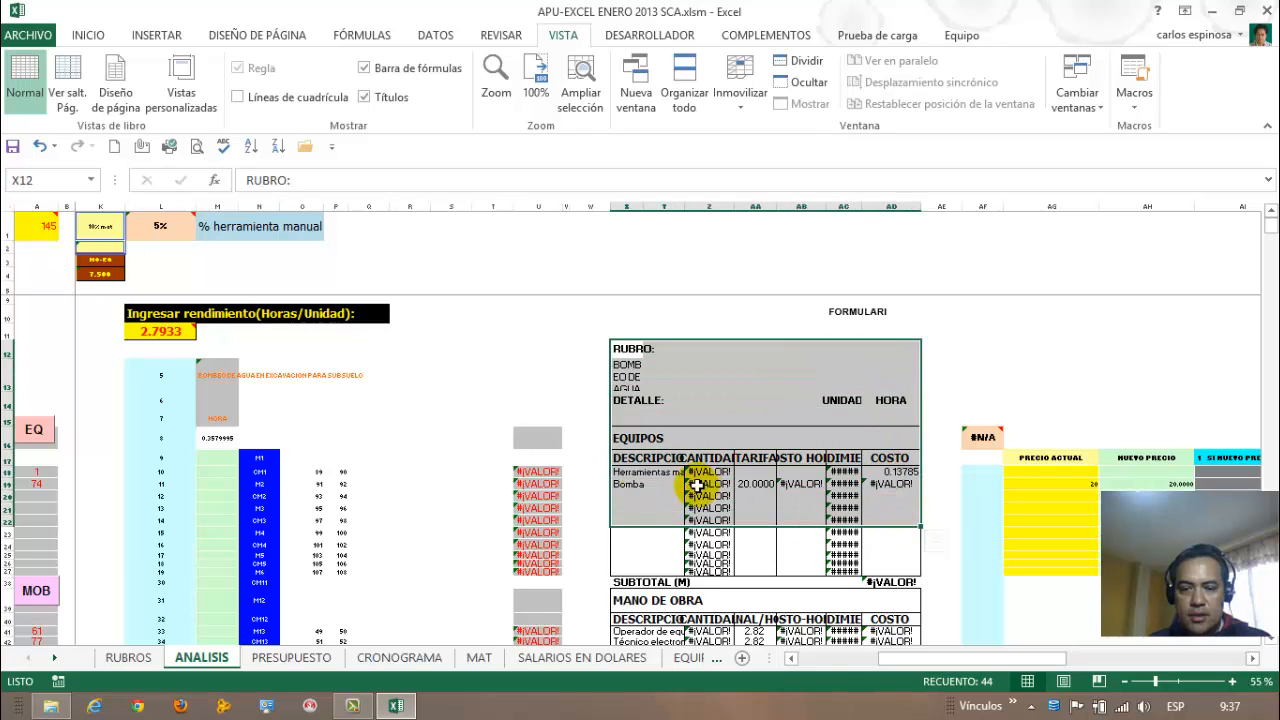
click(617, 469)
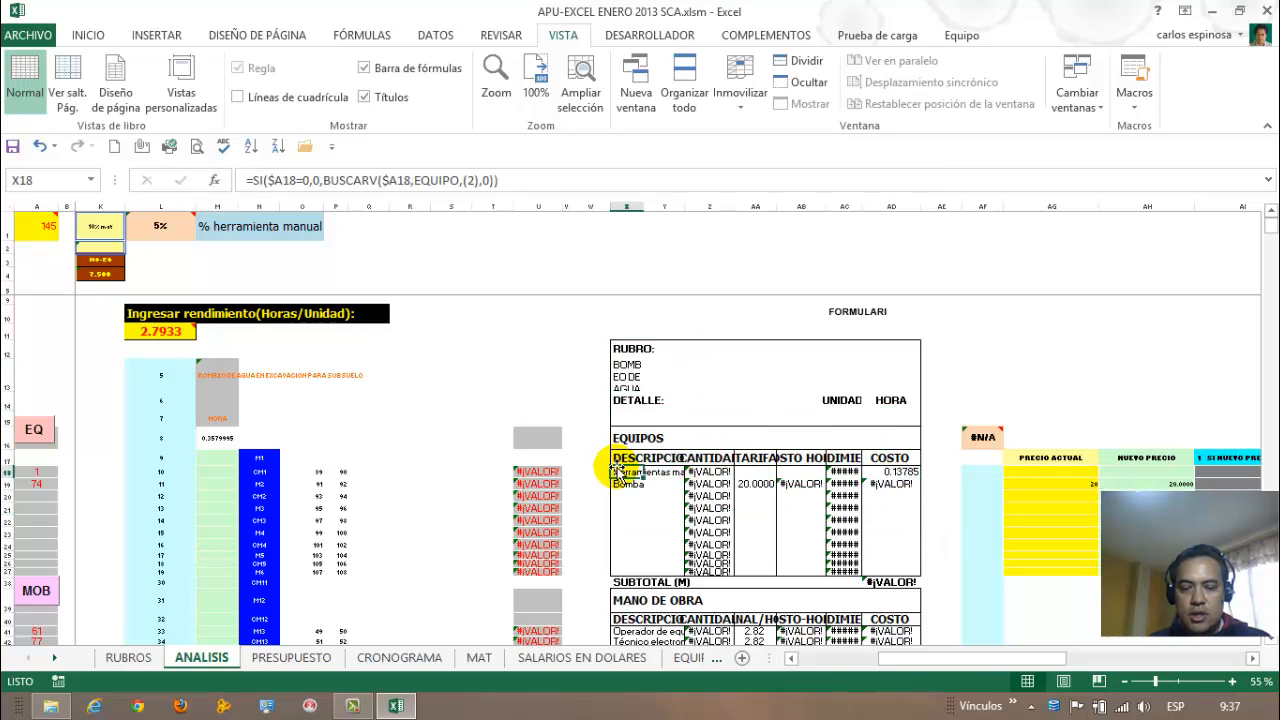
click(897, 474)
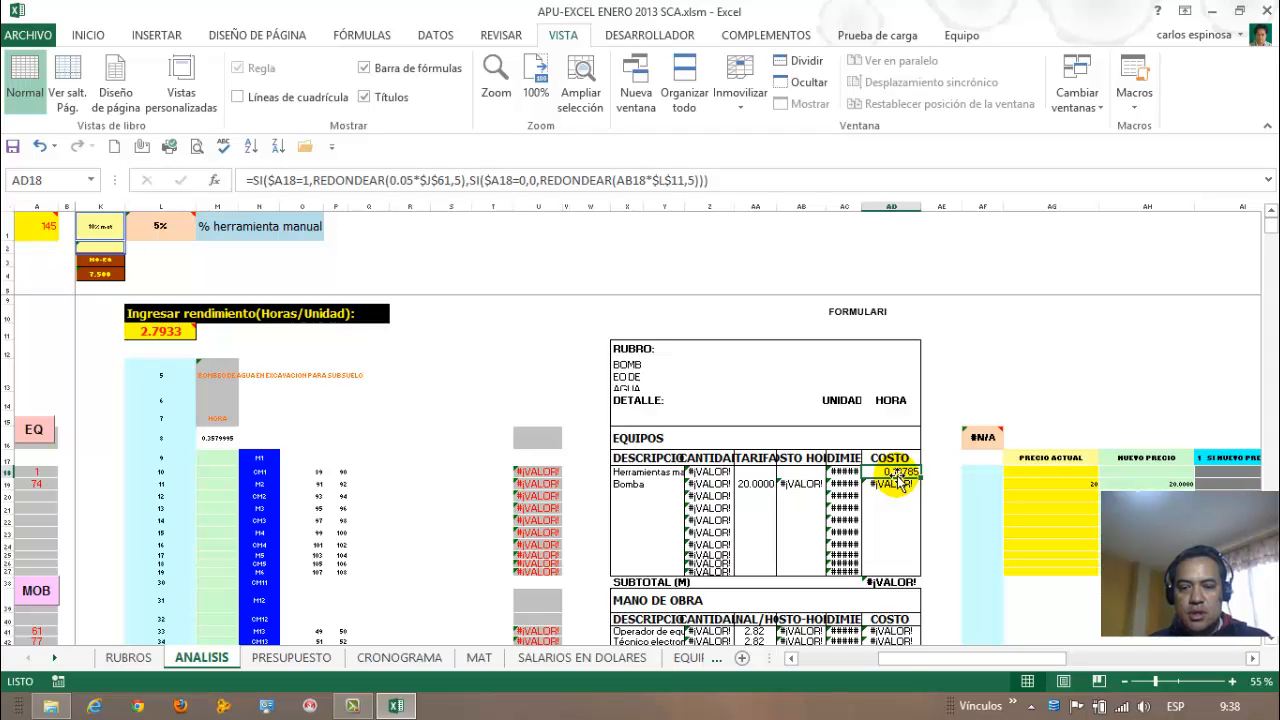
Fill the EQUIPOS header rows X16:AD17 of the base format with light orange.
drag(632, 436, 898, 458)
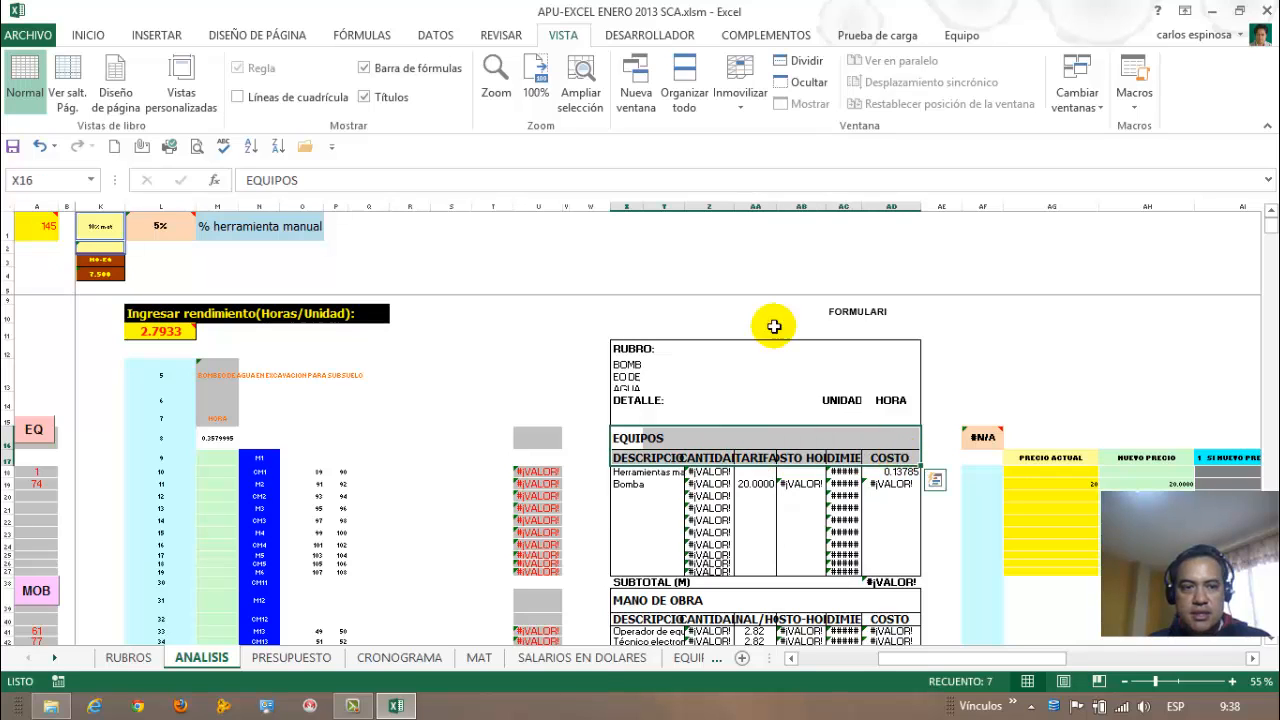
click(87, 35)
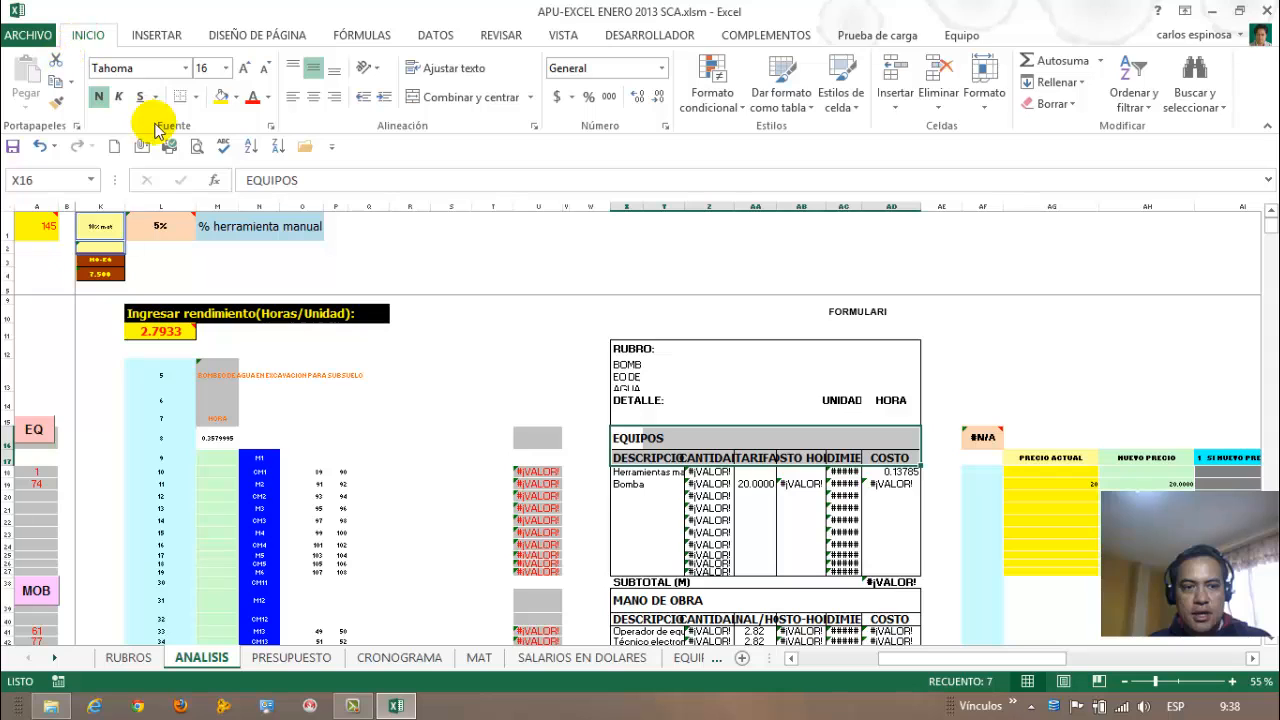
click(238, 98)
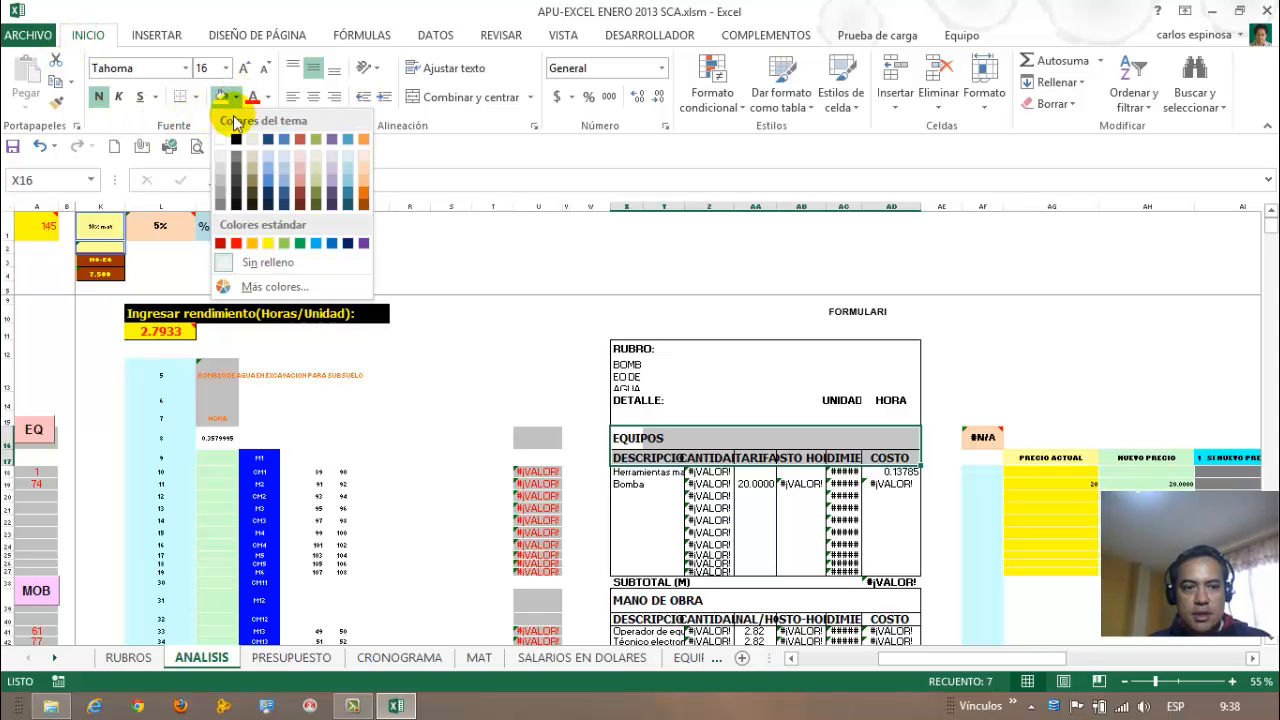
click(363, 174)
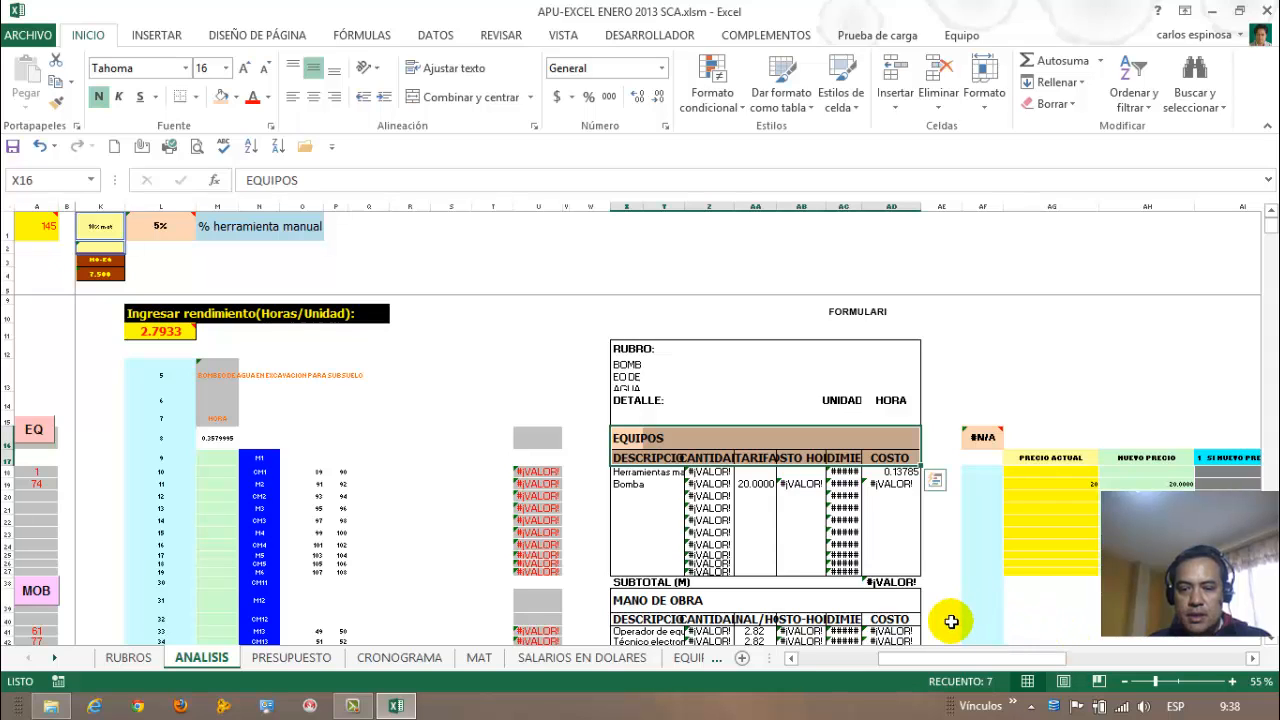
Change the rounding in both REDONDEAR functions of the COSTO formula in AD18 to 4 decimals.
click(897, 472)
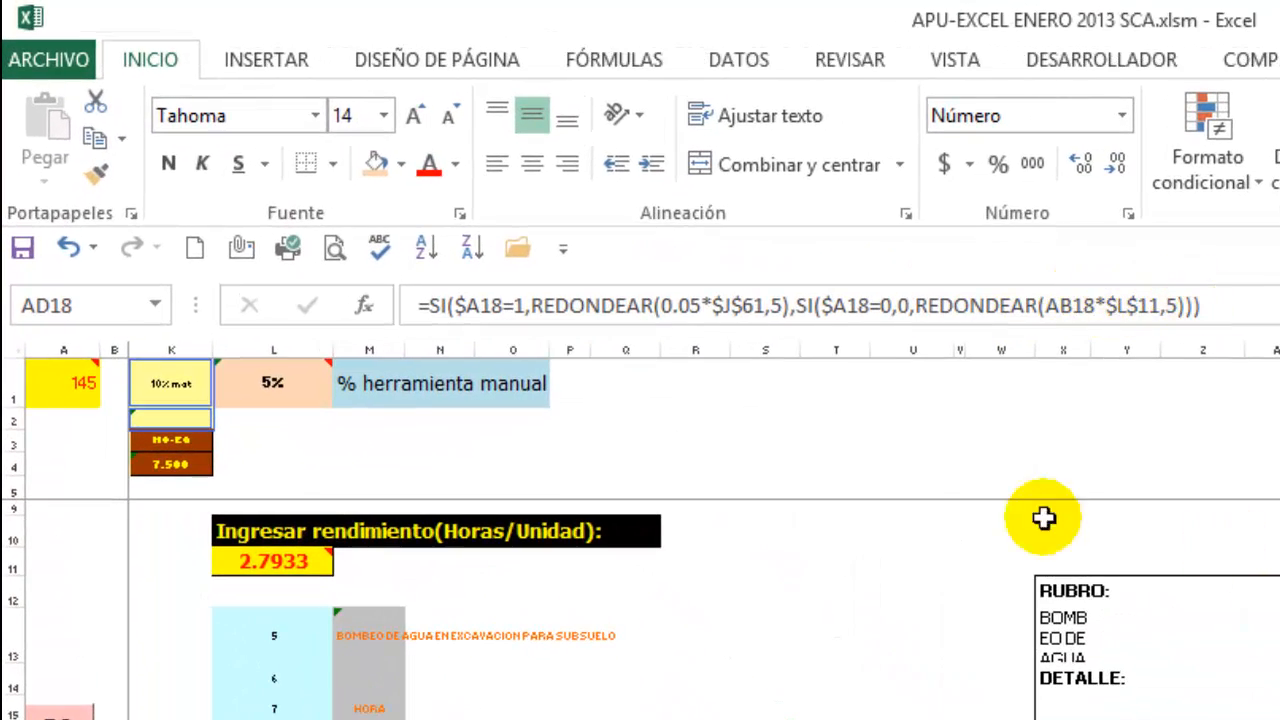
click(766, 305)
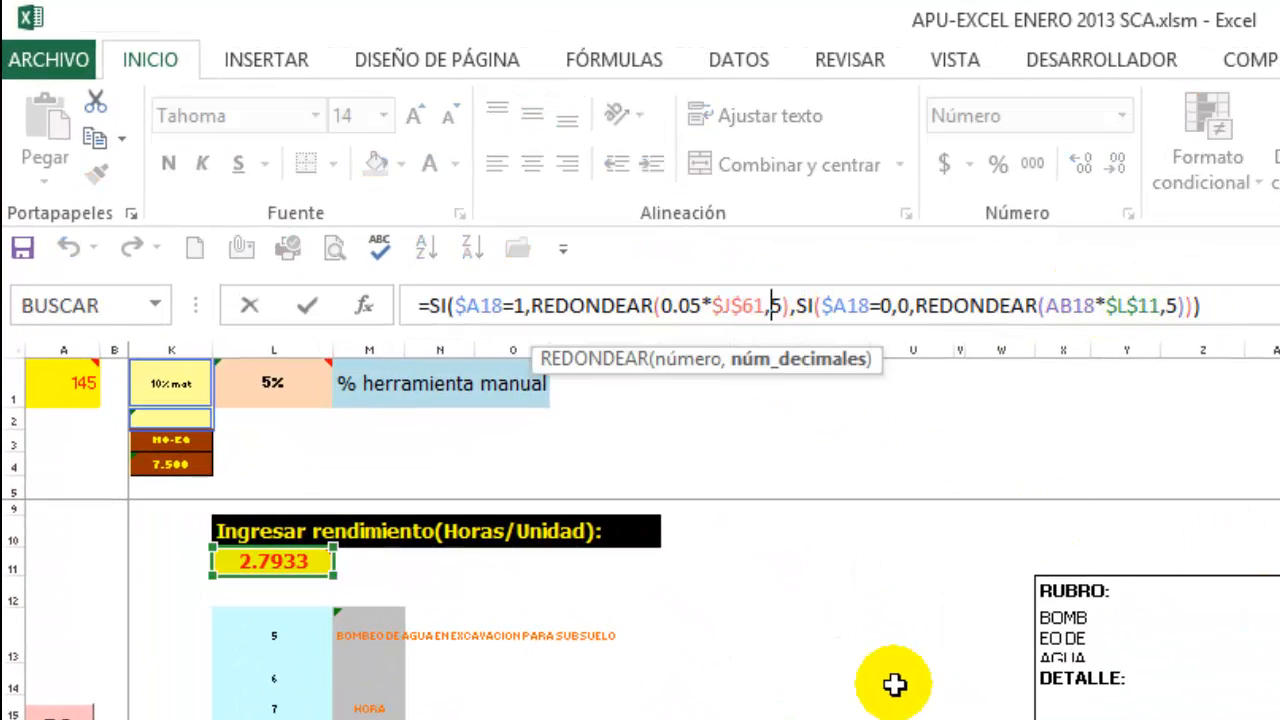
key(shift+Right)
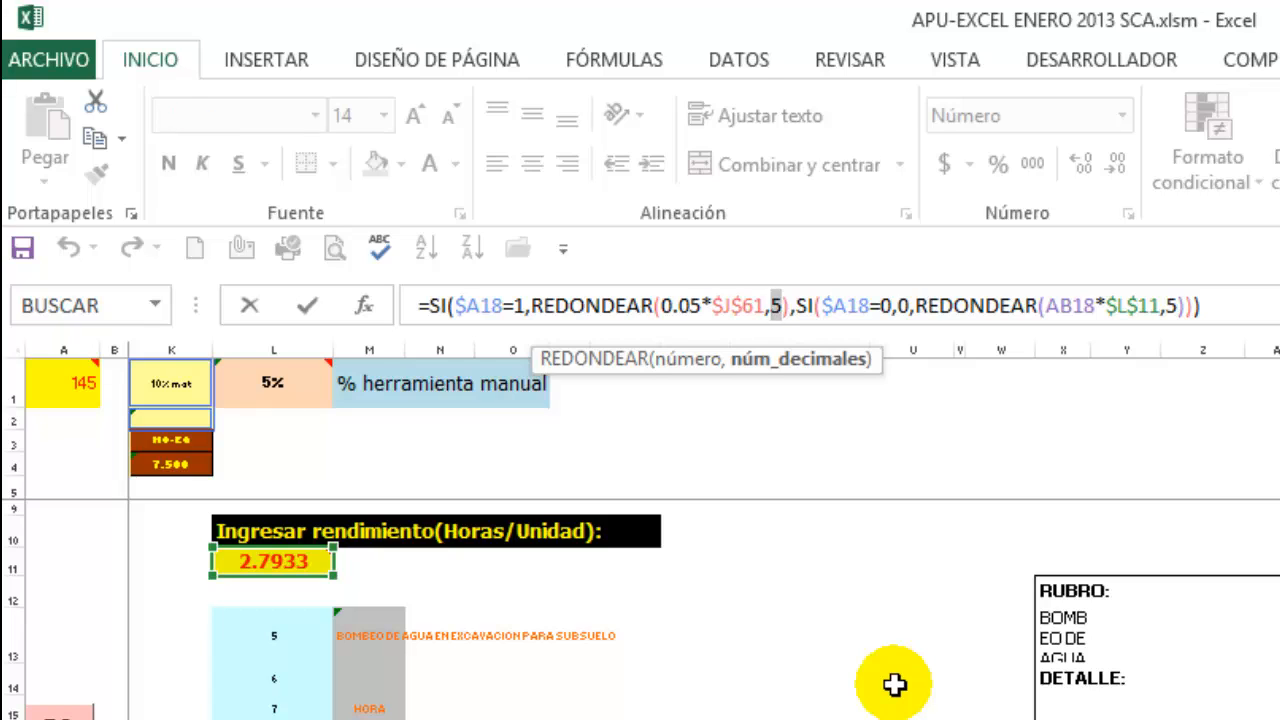
text(4)
key(Right)
key(Right)
key(Right)
key(Right)
key(Right)
key(Right)
key(Right)
key(Right)
key(Right)
key(Right)
key(Right)
key(Right)
key(Right)
key(Right)
key(Right)
key(Right)
key(Right)
key(Right)
key(Right)
key(Right)
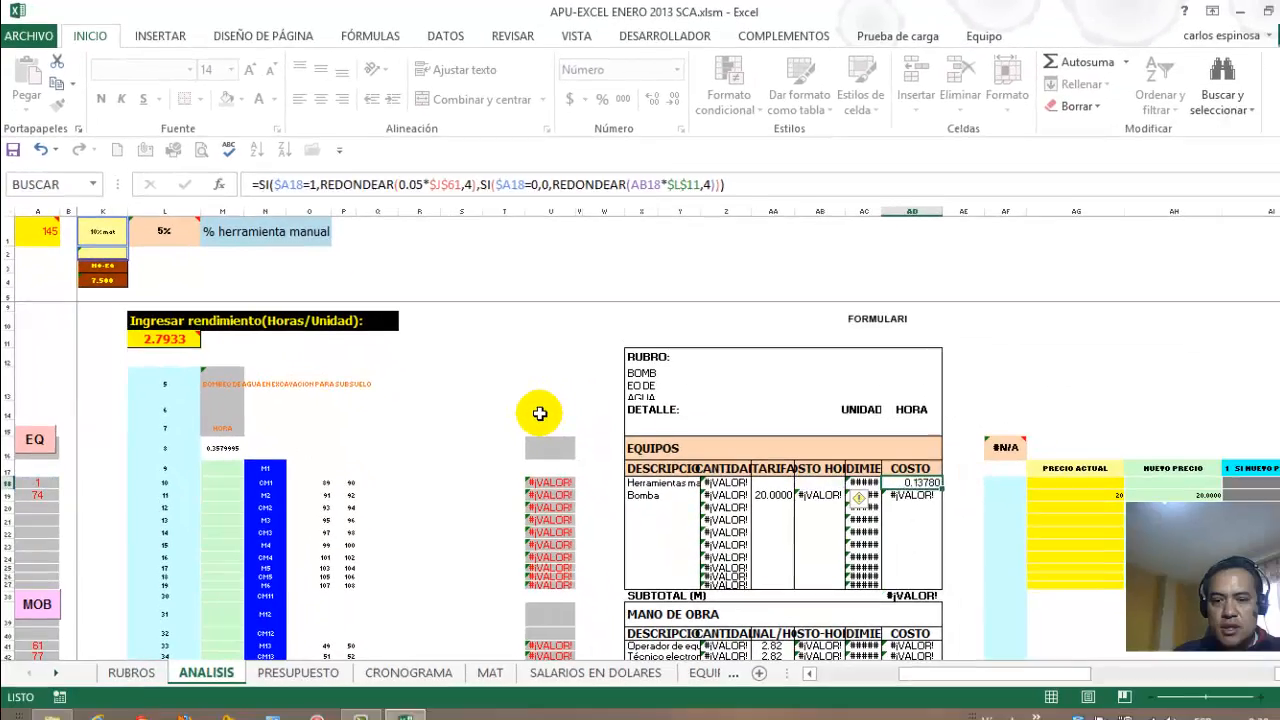
key(Return)
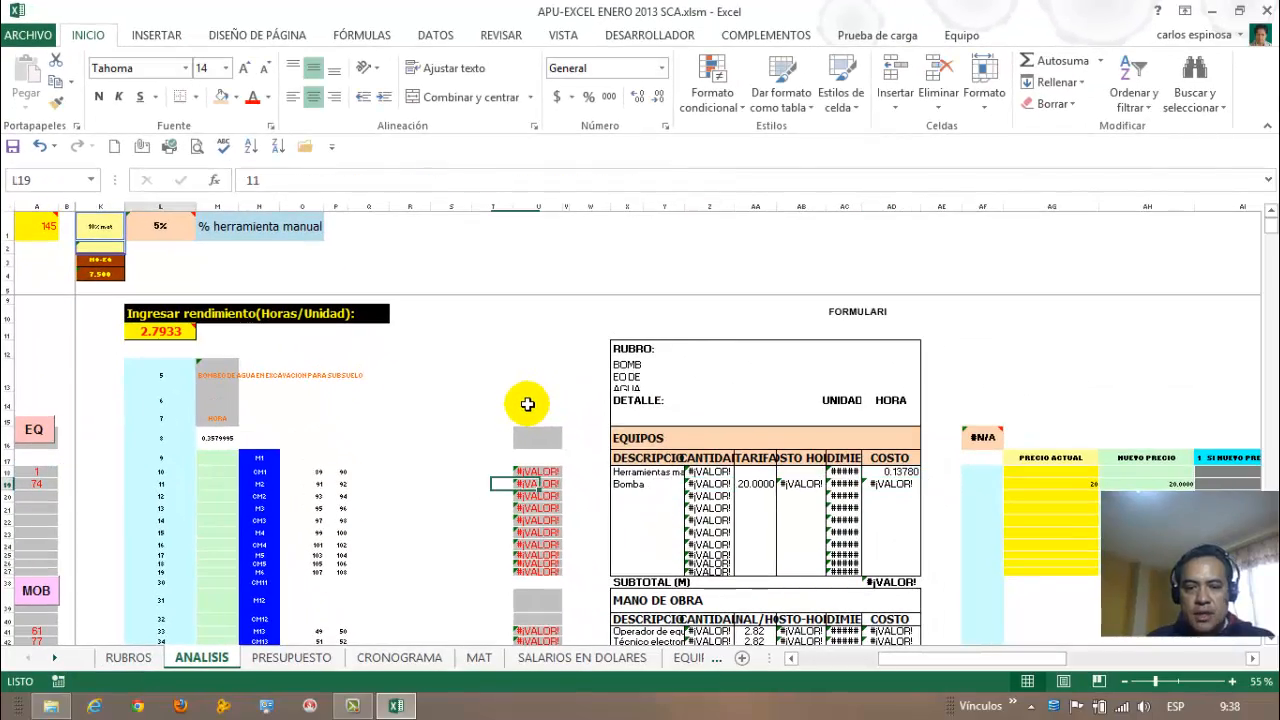
Return to the main analysis form and run the macro that applies the base format's changes to it.
key(ctrl+Left)
key(ctrl+Left)
key(ctrl+Left)
key(Right)
key(Right)
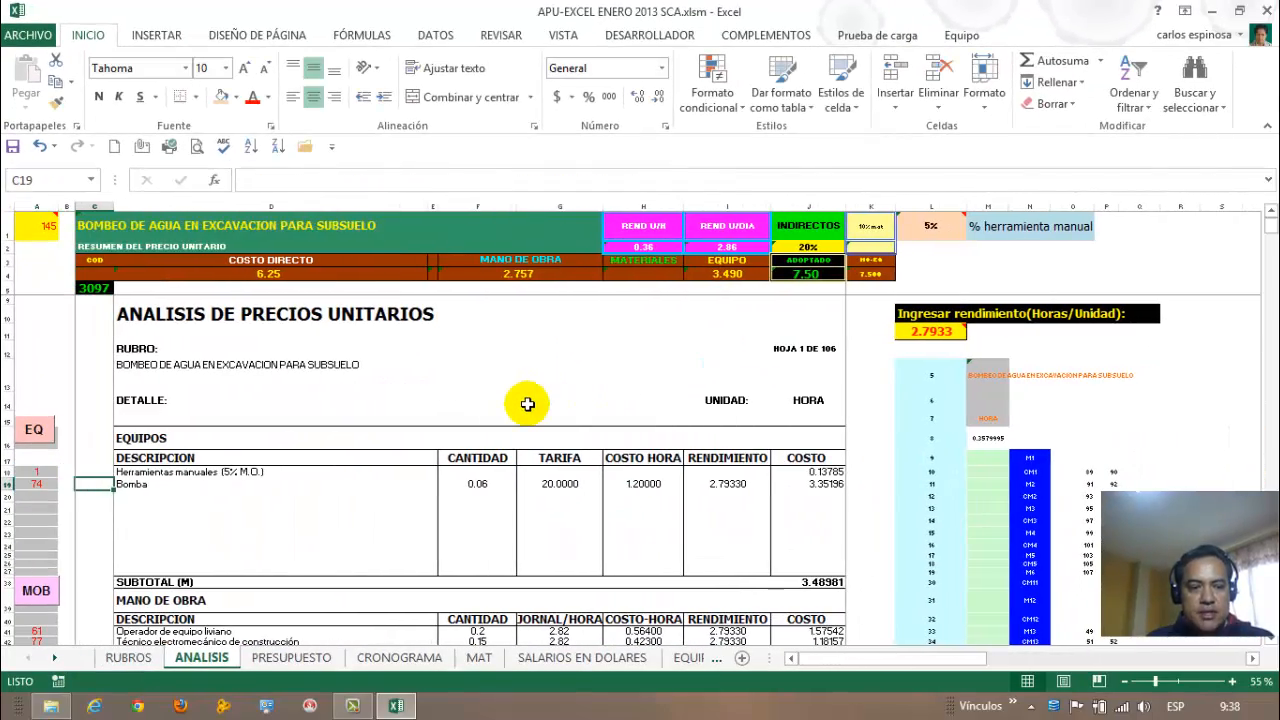
key(Up)
key(Right)
key(ctrl+m)
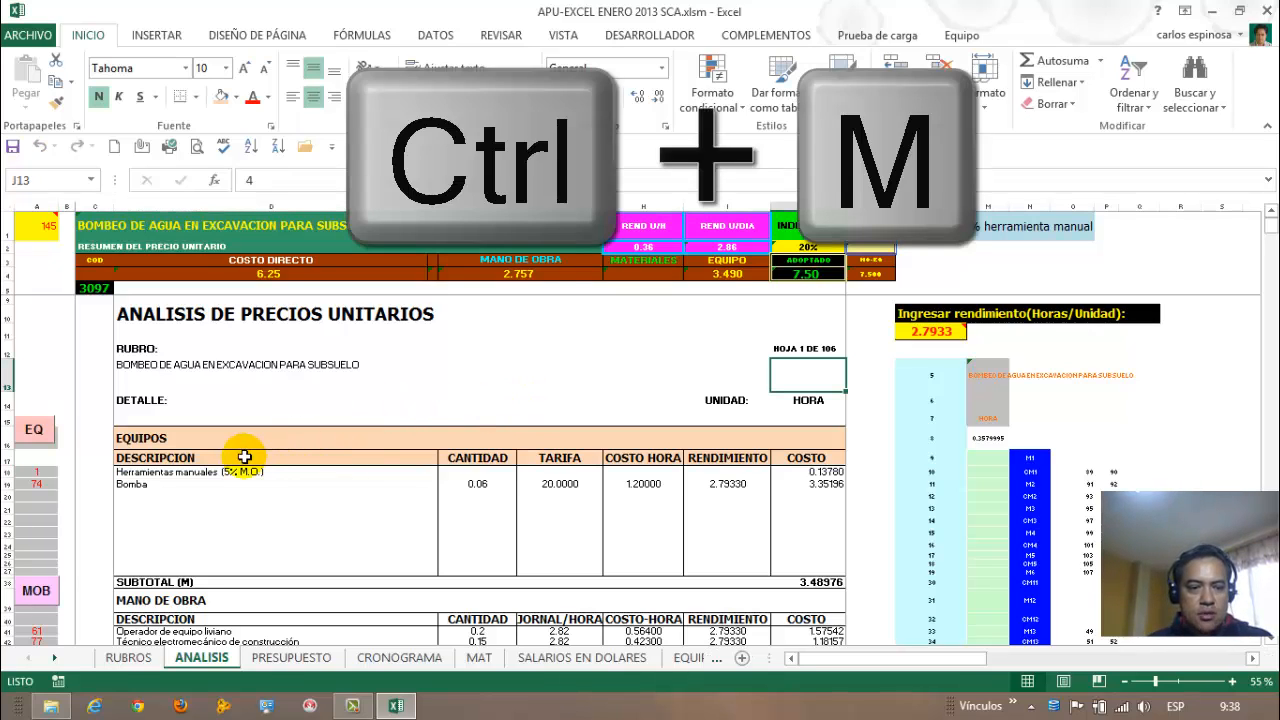
Check the EQUIPOS header formatting on the main analysis form and the rounding in the COSTO formula of J18.
click(142, 440)
drag(156, 440, 786, 457)
click(796, 473)
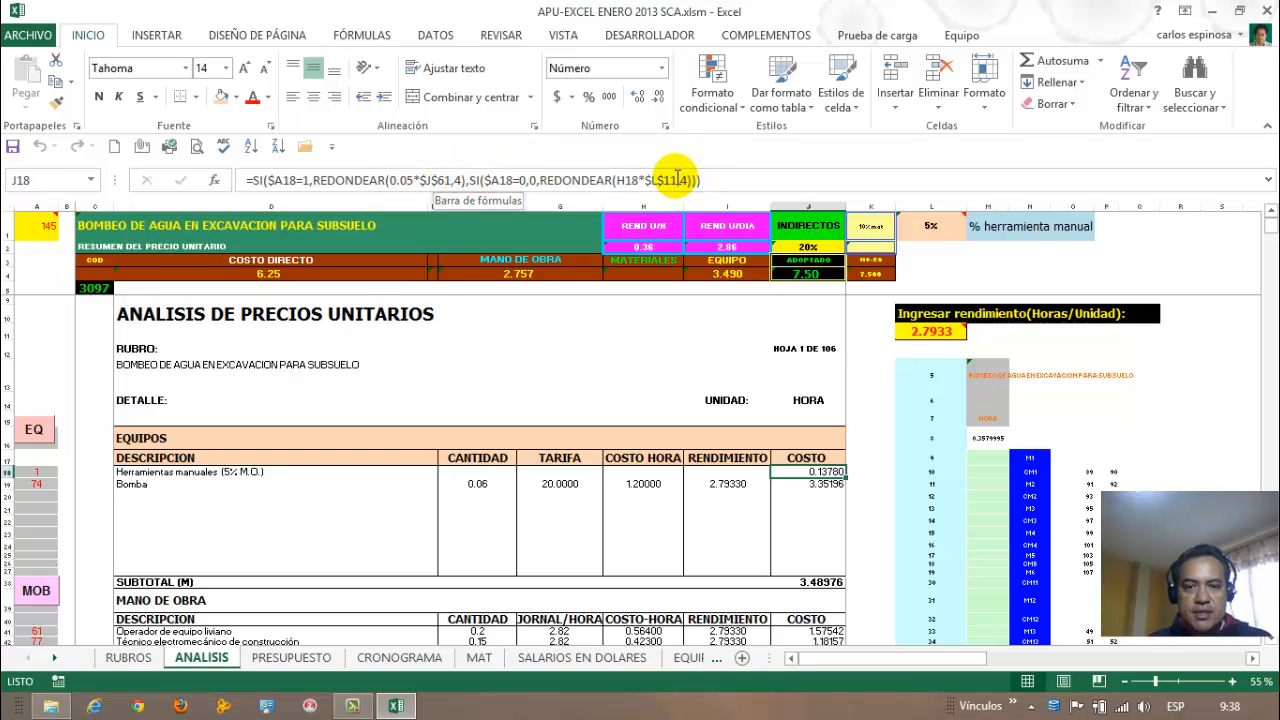
Set the rounding in the COSTO formula of the base format's cell AD18 back to 5 decimals.
key(Right)
key(Right)
key(Right)
key(Right)
key(Right)
key(Right)
key(Right)
key(Right)
key(Right)
key(Right)
key(Right)
key(Right)
key(Right)
key(Right)
key(Right)
key(Right)
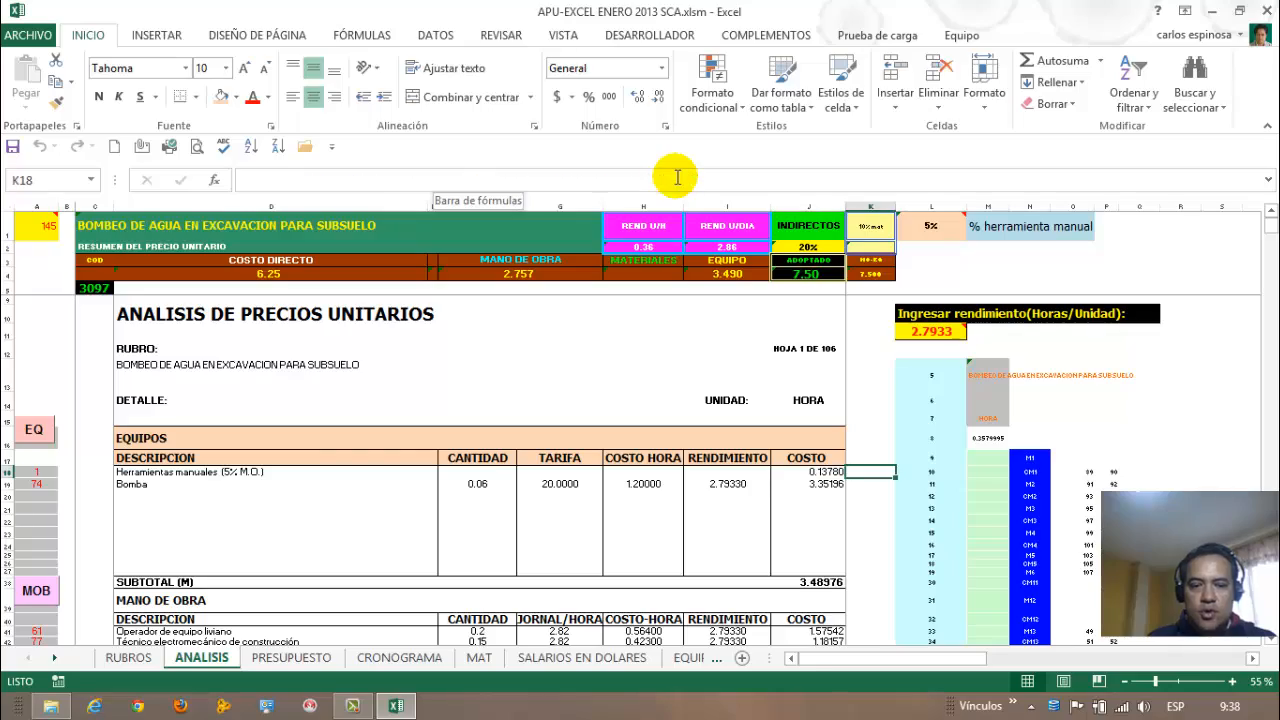
key(Right)
key(Right)
key(Right)
key(Right)
key(Right)
key(Right)
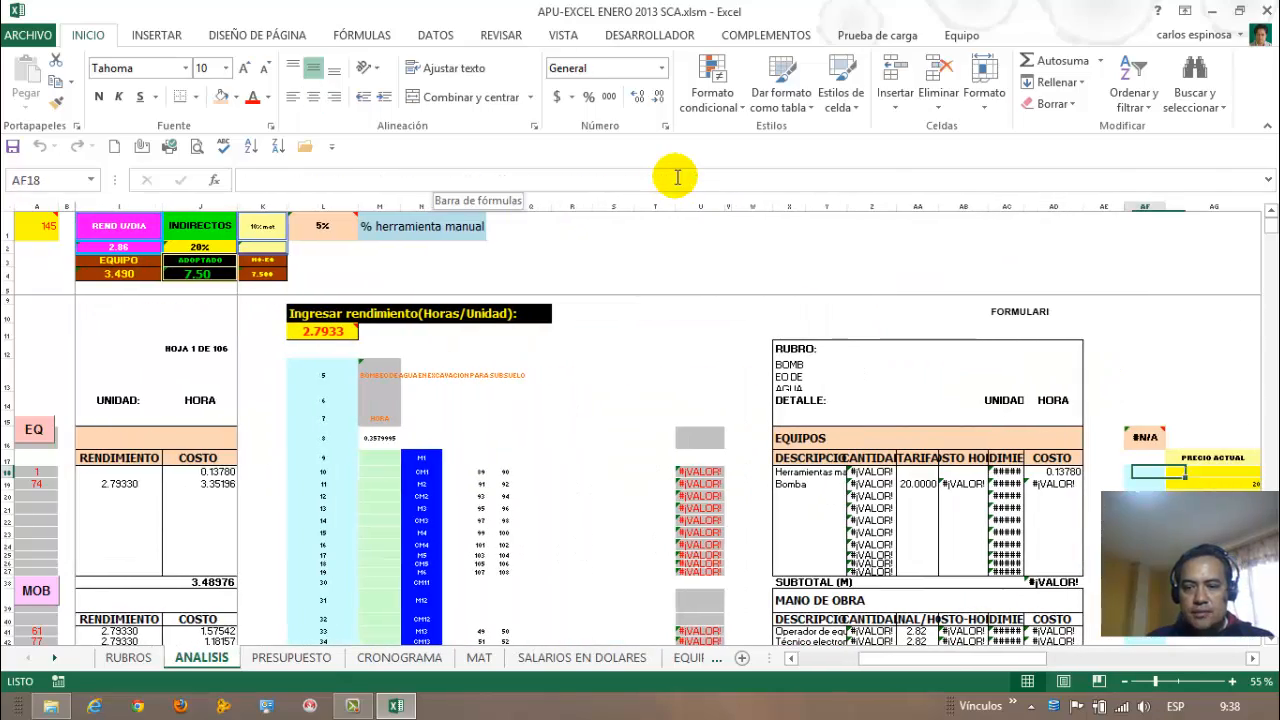
key(Left)
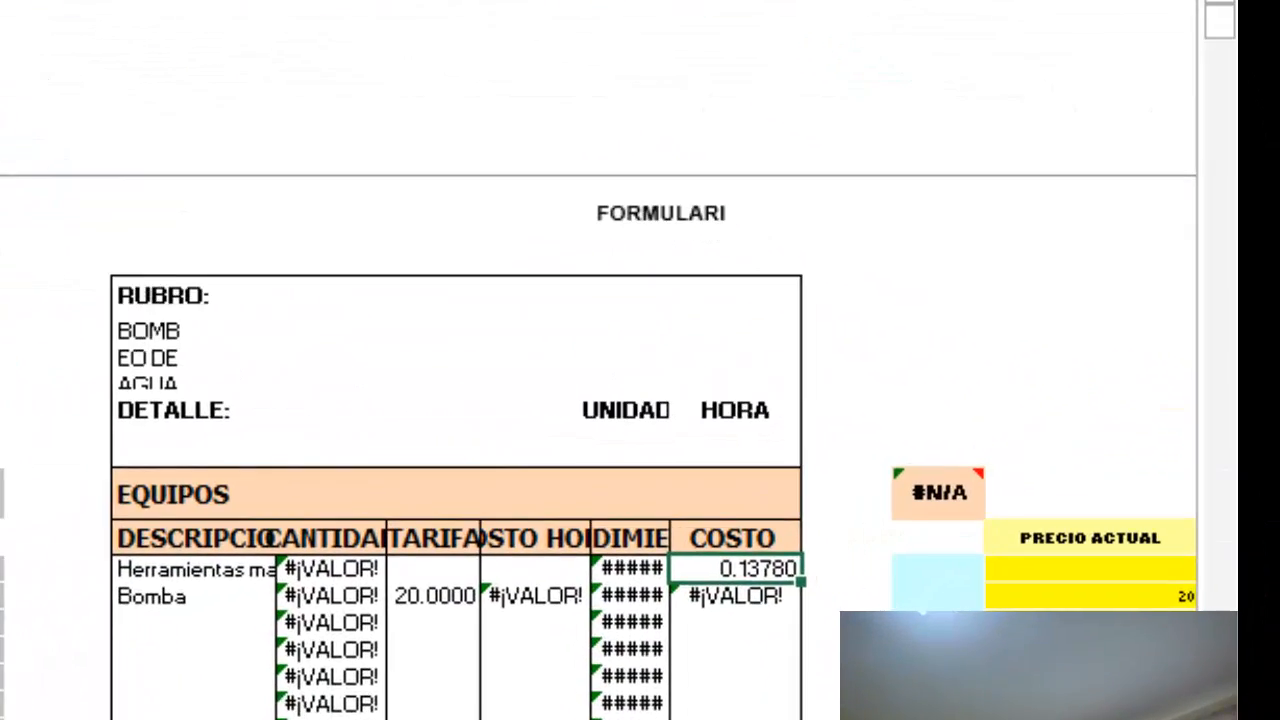
key(F2)
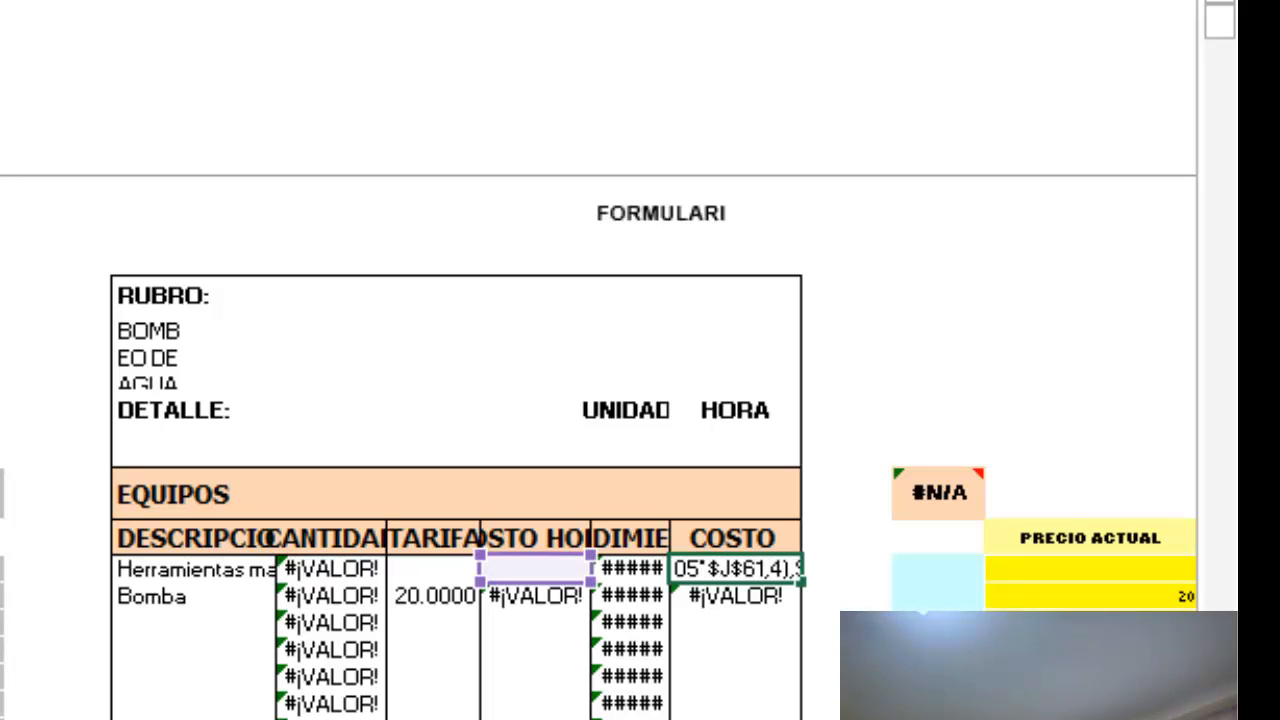
key(Right)
key(Right)
key(Right)
key(Right)
key(Right)
key(Right)
key(Right)
key(Right)
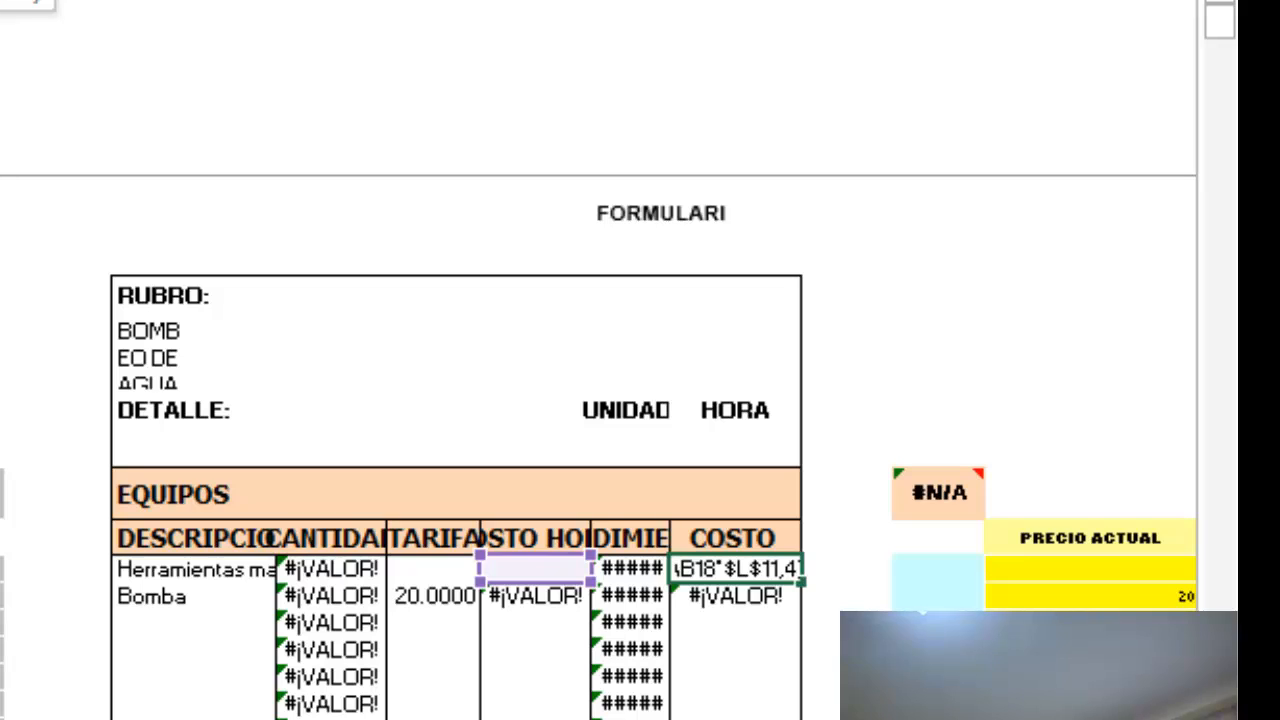
key(Return)
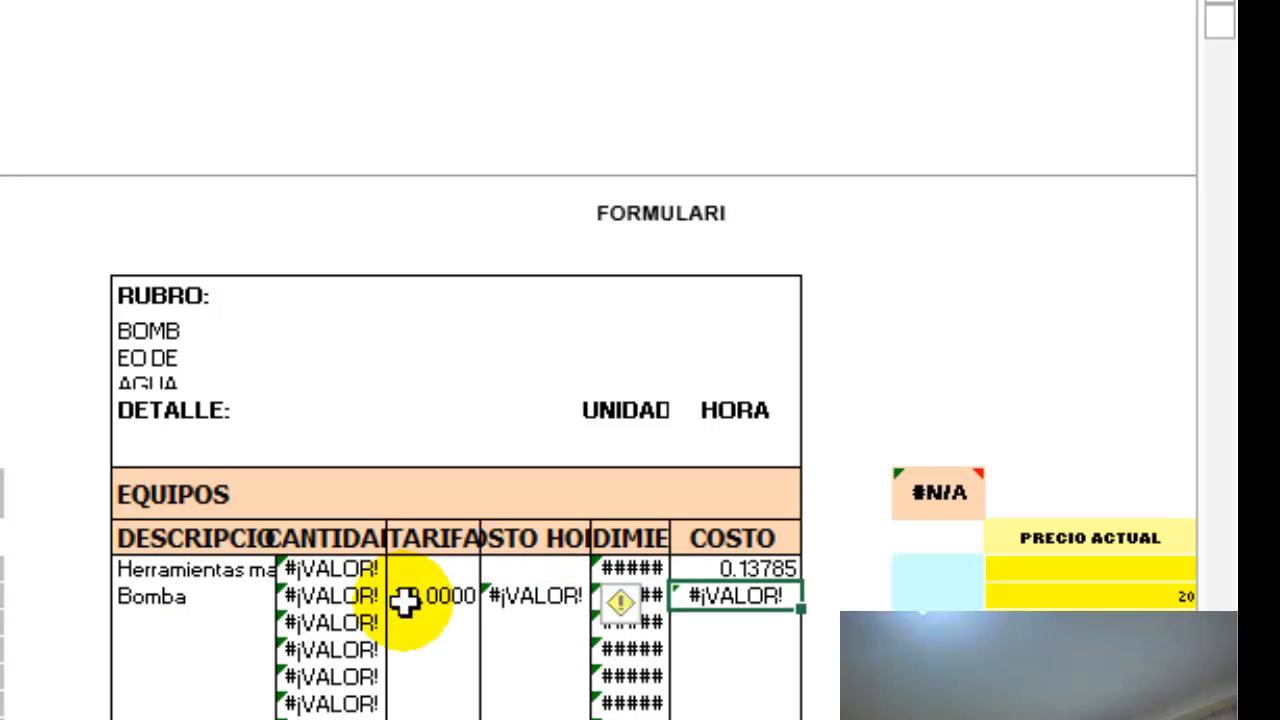
Remove the fill colour from the EQUIPOS header rows X16:AD17 of the base format.
drag(215, 495, 699, 536)
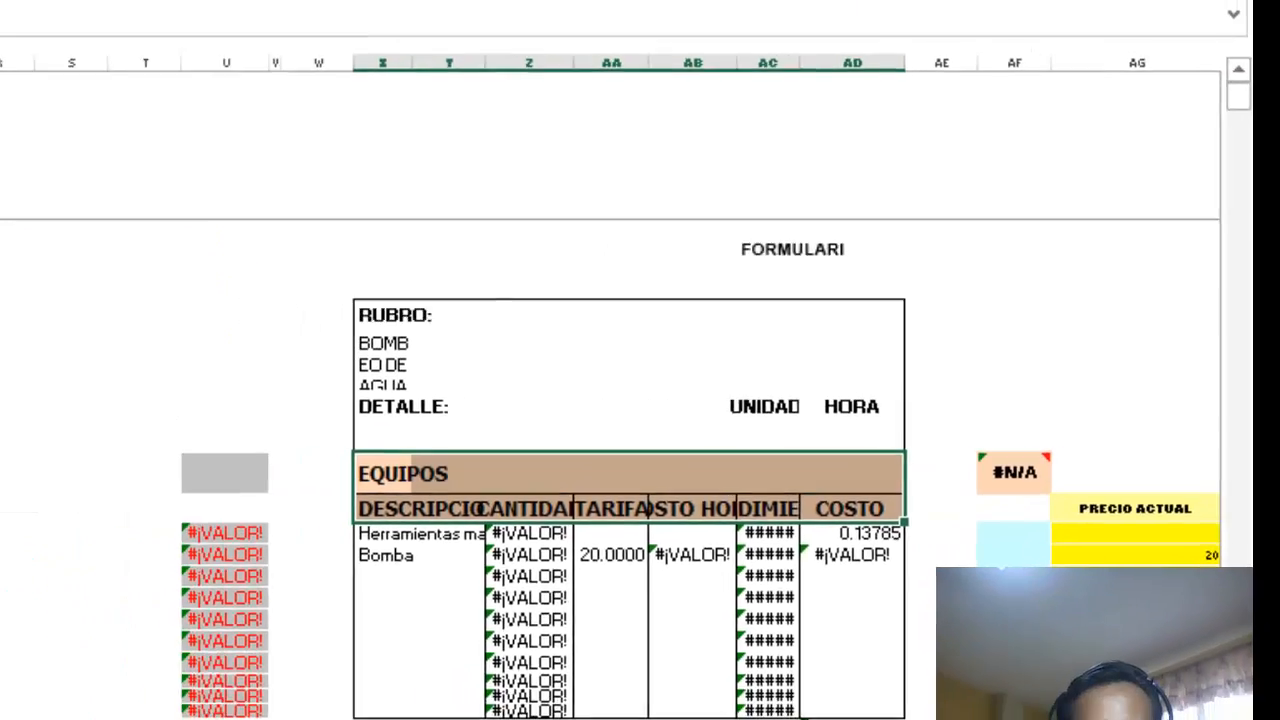
click(63, 48)
click(43, 100)
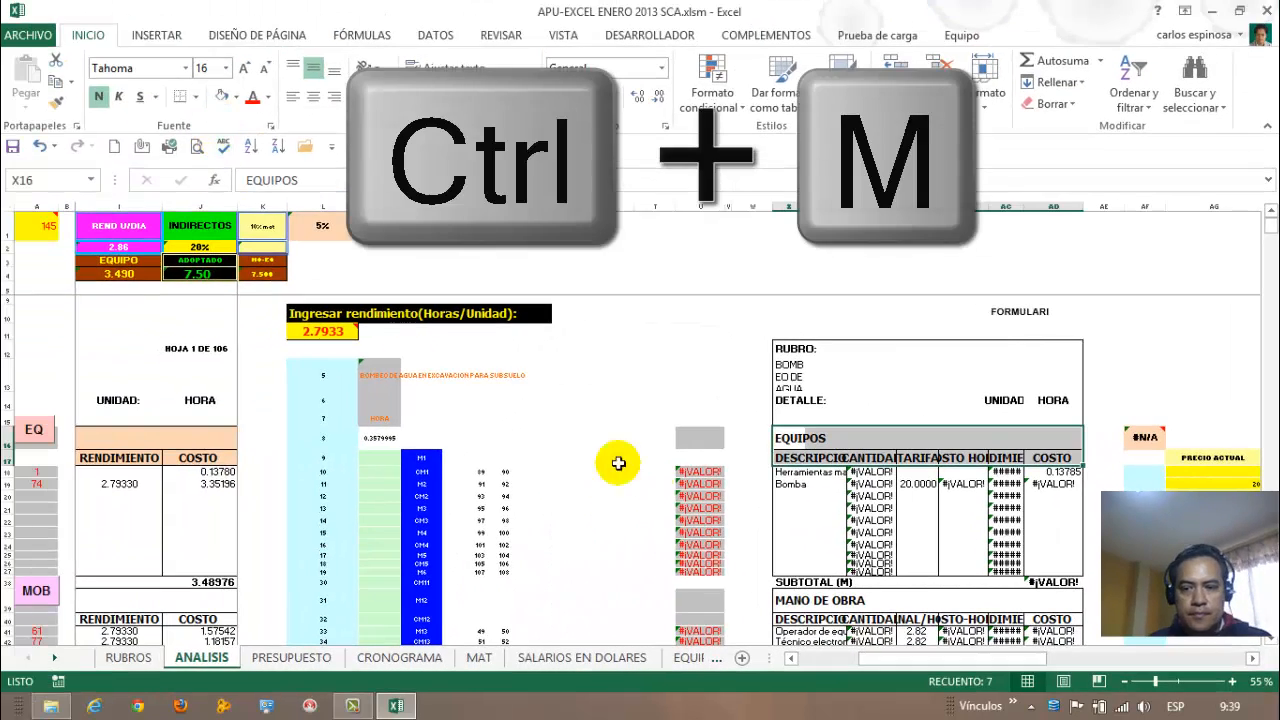
click(652, 482)
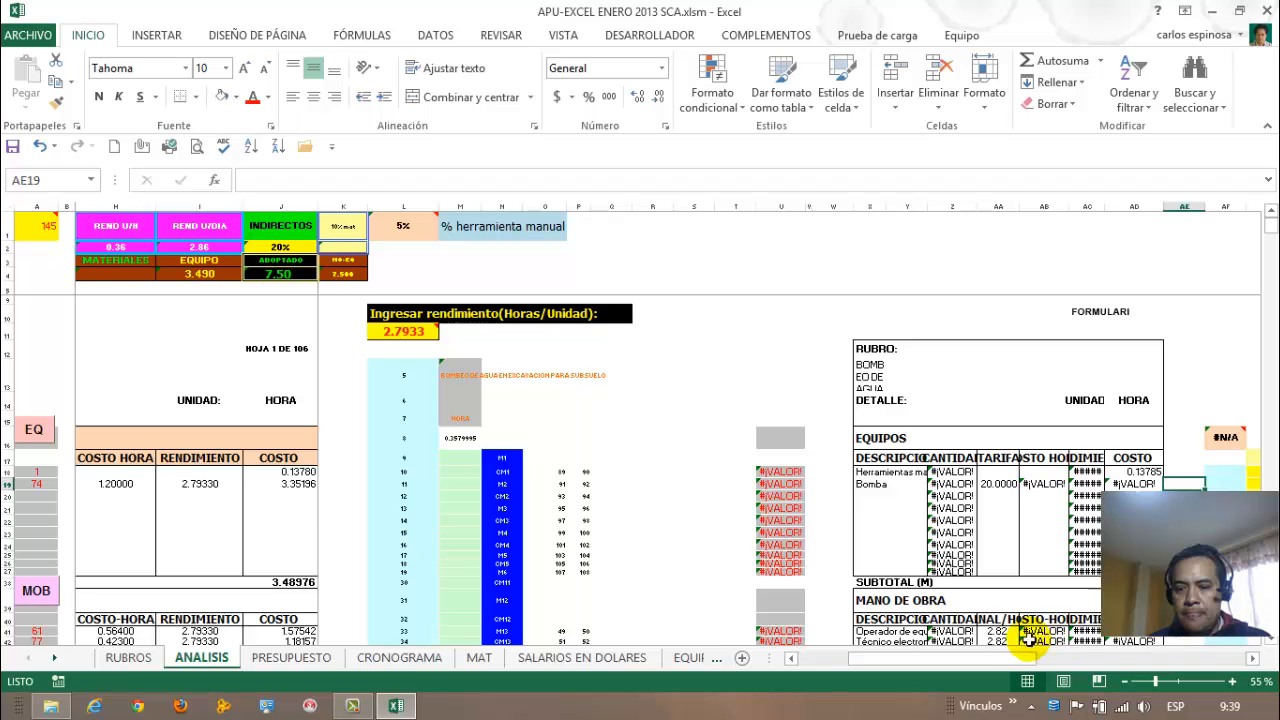
Highlight the auxiliary columns from L to AQ, inspect cells there such as L11 and O22, and return to the main analysis form.
drag(978, 658, 928, 672)
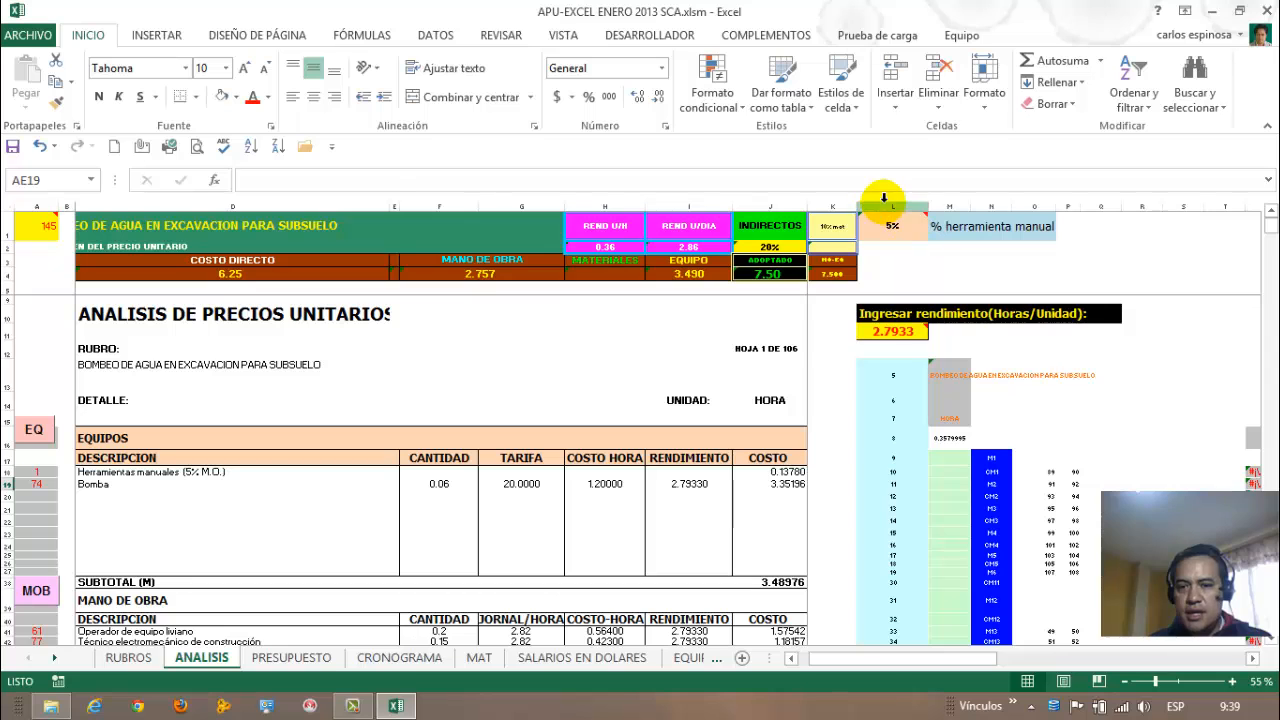
drag(892, 206, 1185, 206)
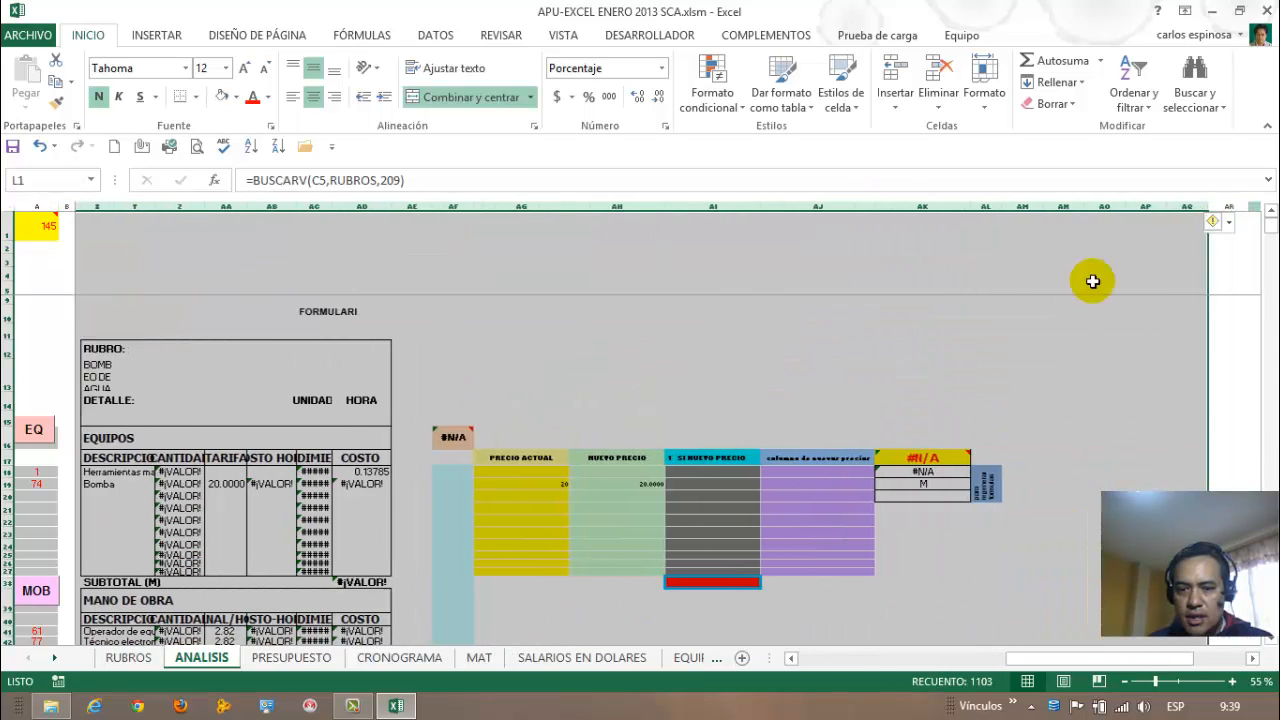
drag(1072, 660, 913, 650)
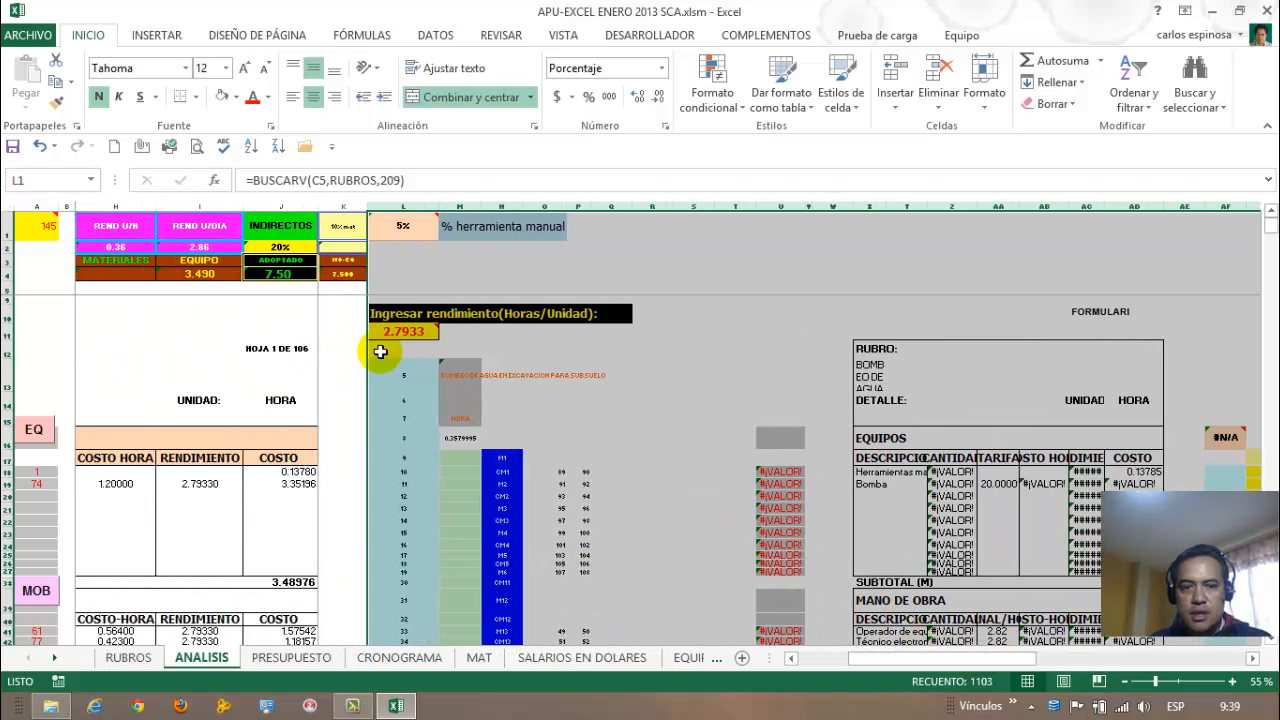
click(465, 346)
click(462, 206)
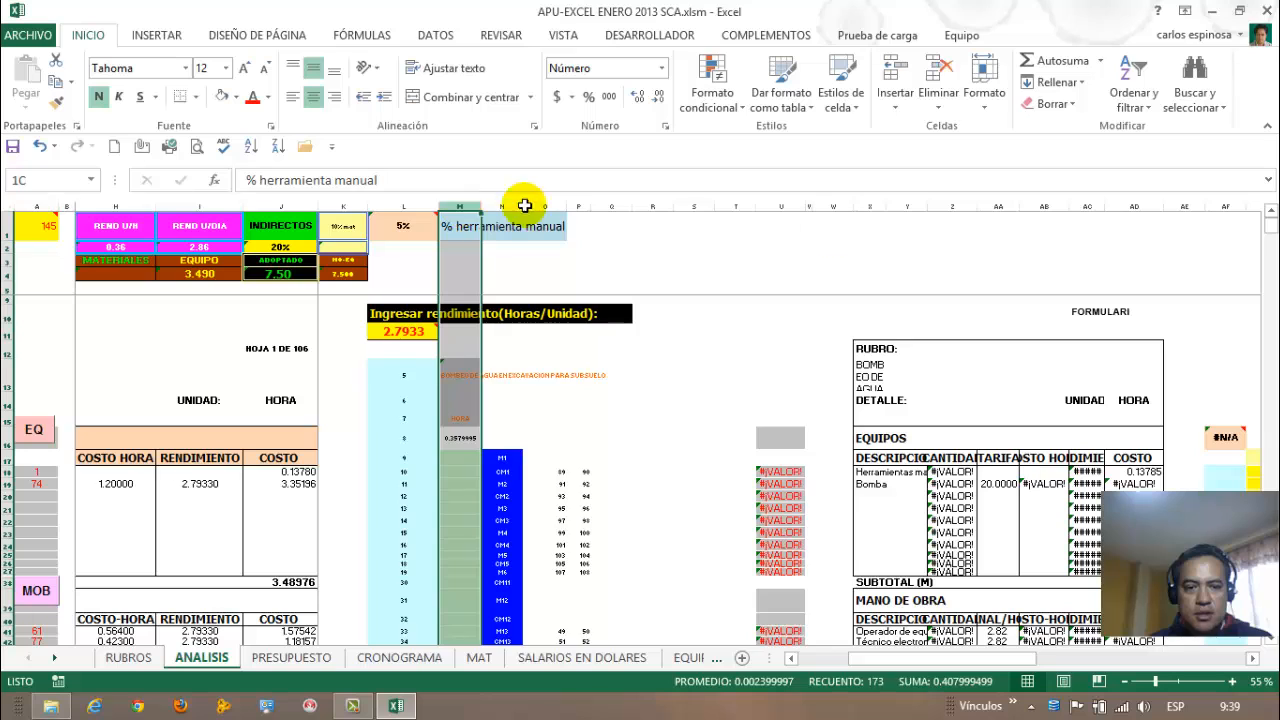
click(410, 331)
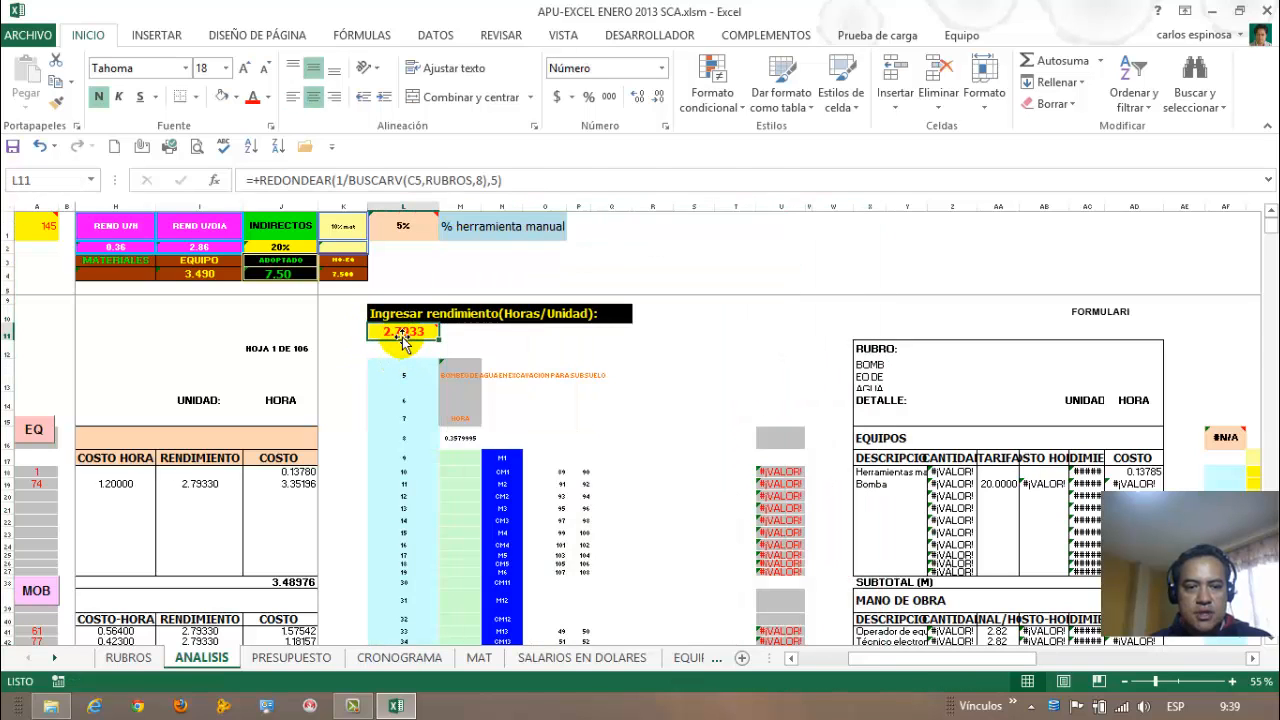
click(522, 521)
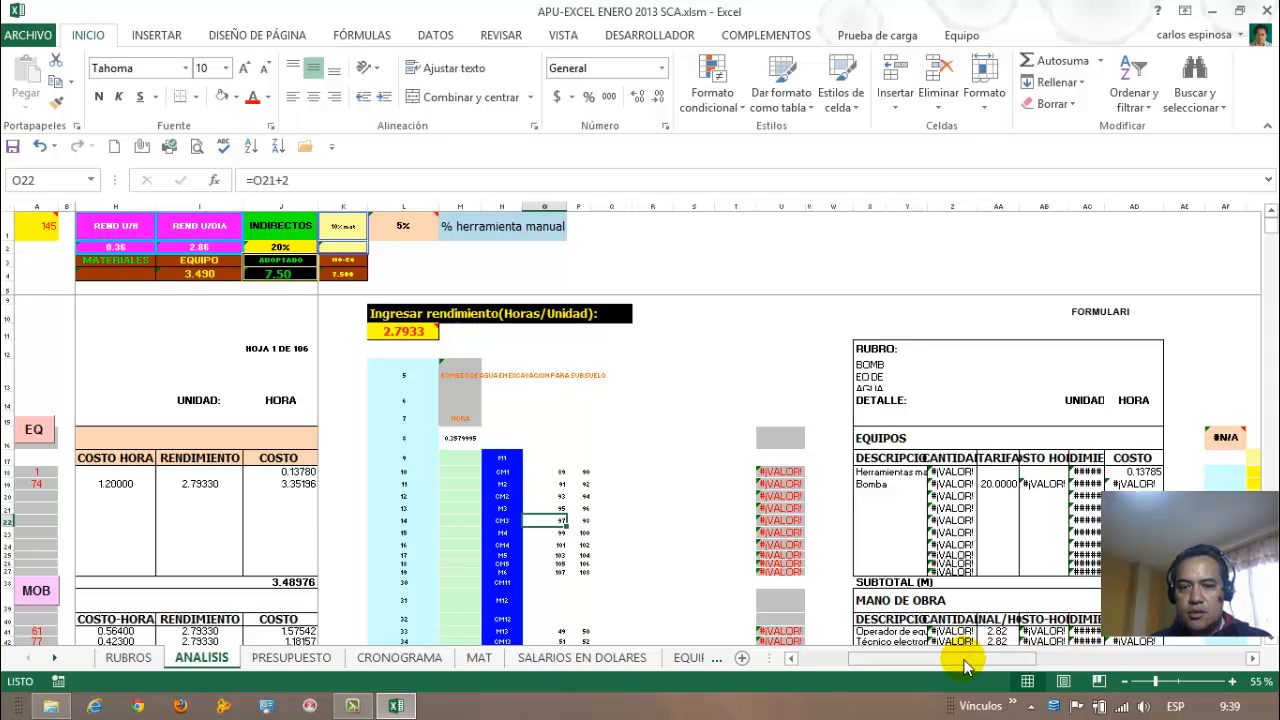
drag(965, 665, 870, 658)
click(251, 523)
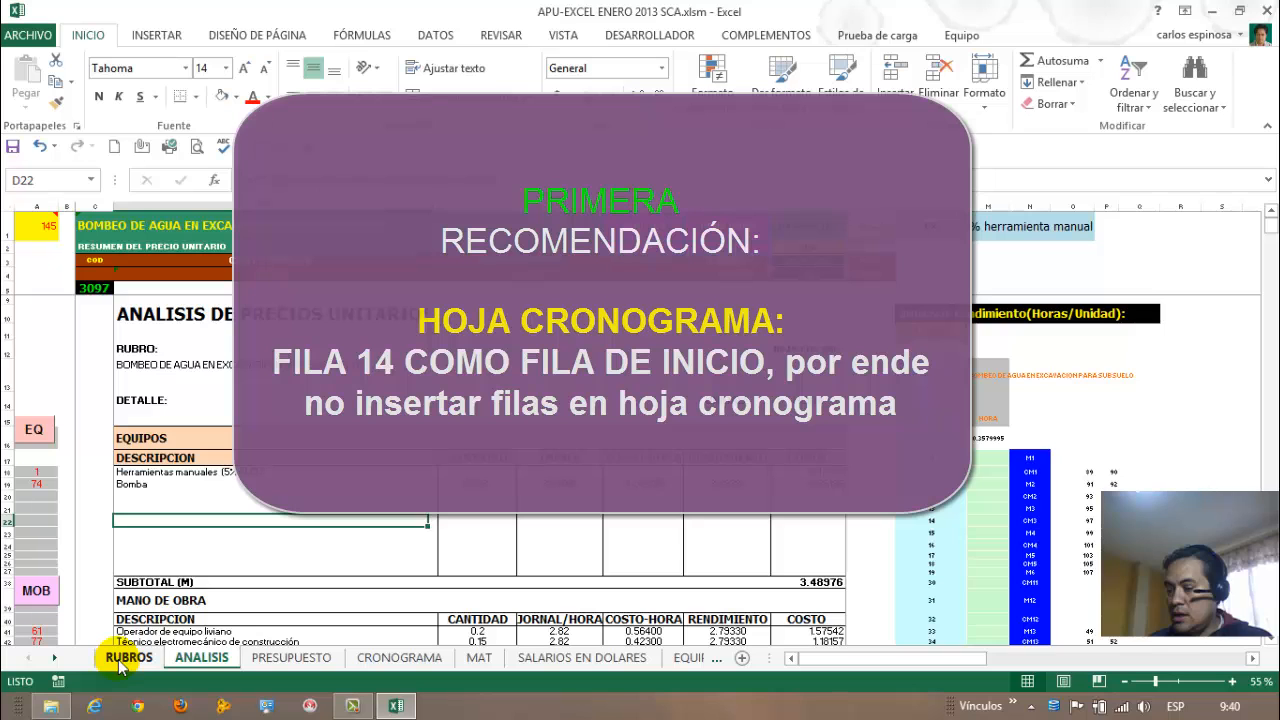
Open the CRONOGRAMA sheet and highlight rows 14 to 18, where the schedule table starts.
click(393, 657)
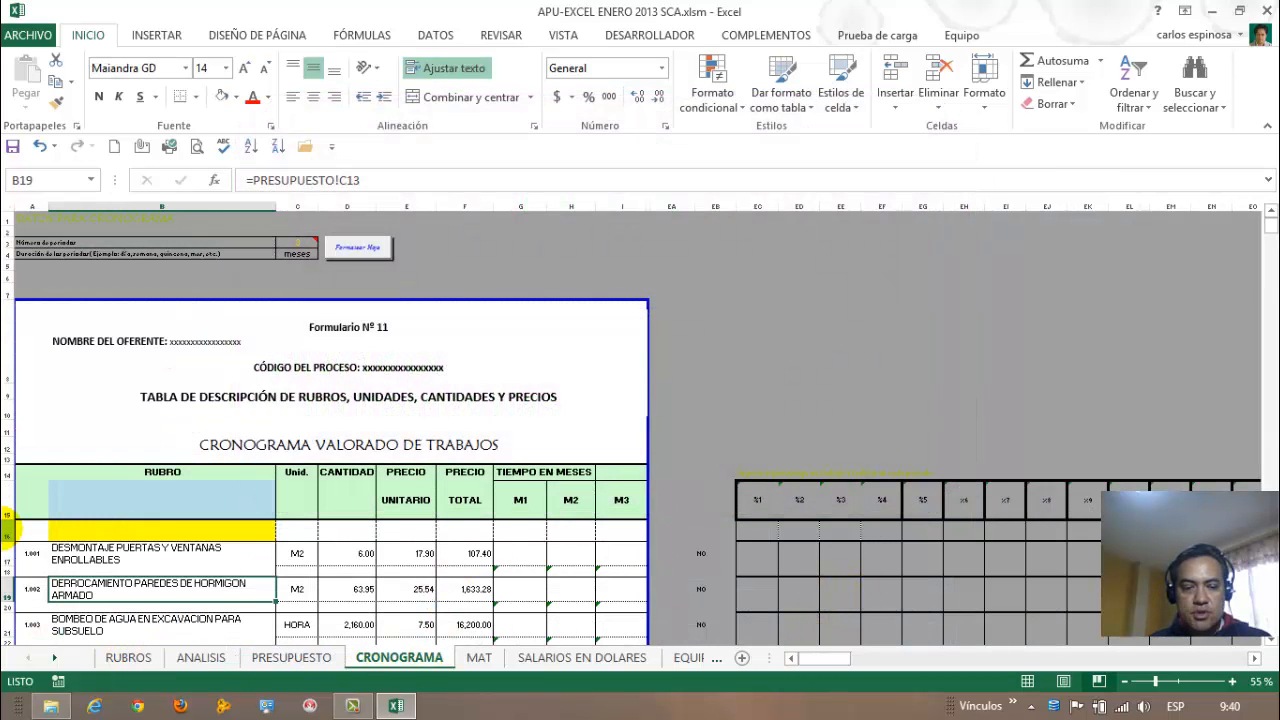
click(95, 545)
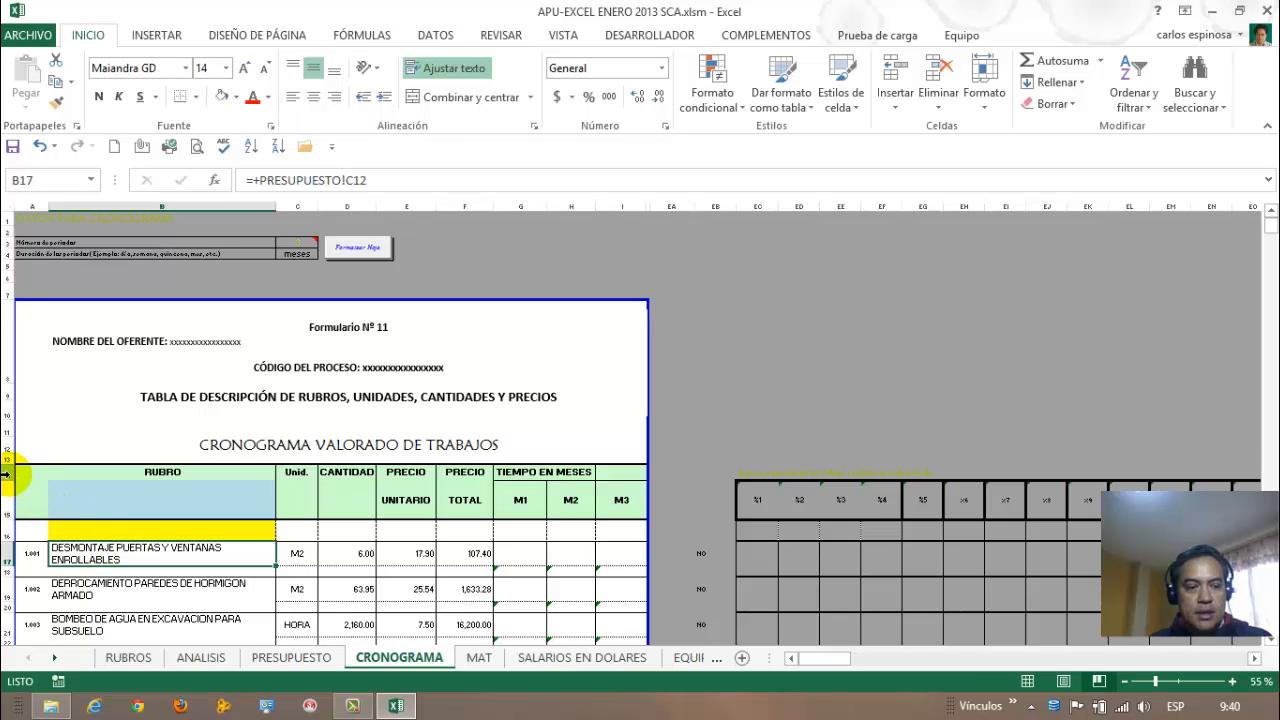
drag(5, 475, 5, 568)
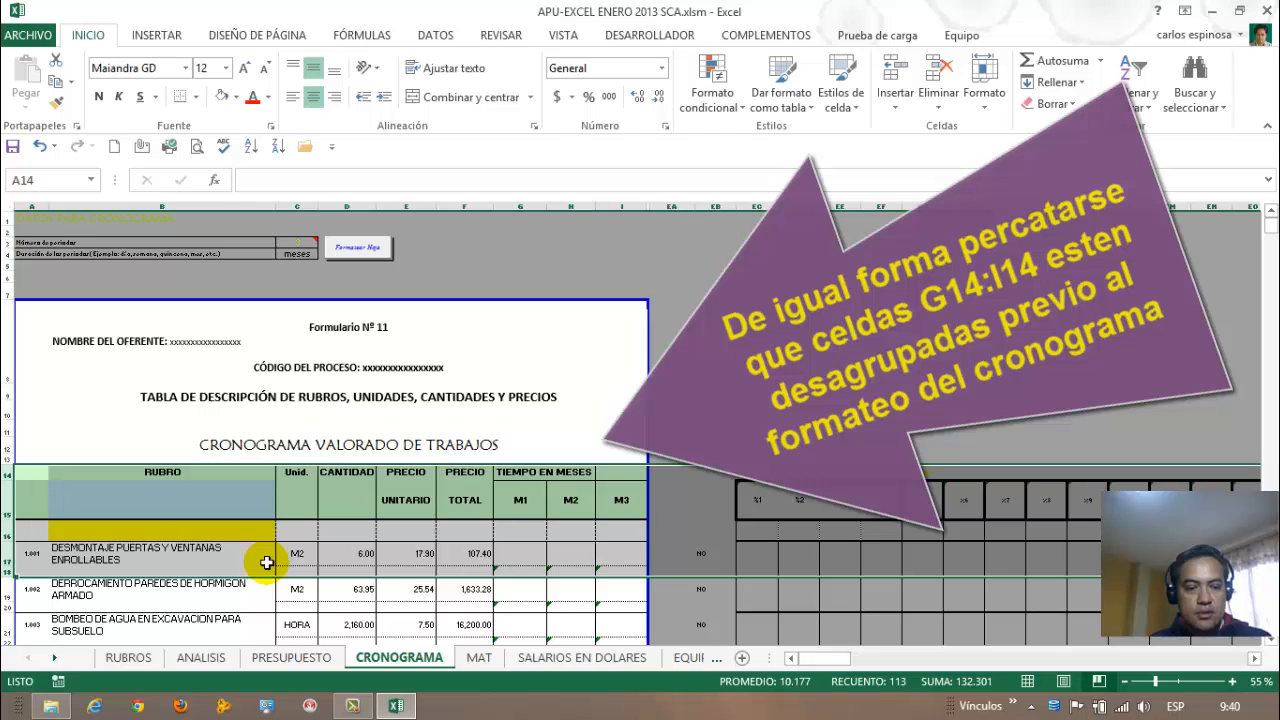
drag(5, 478, 5, 570)
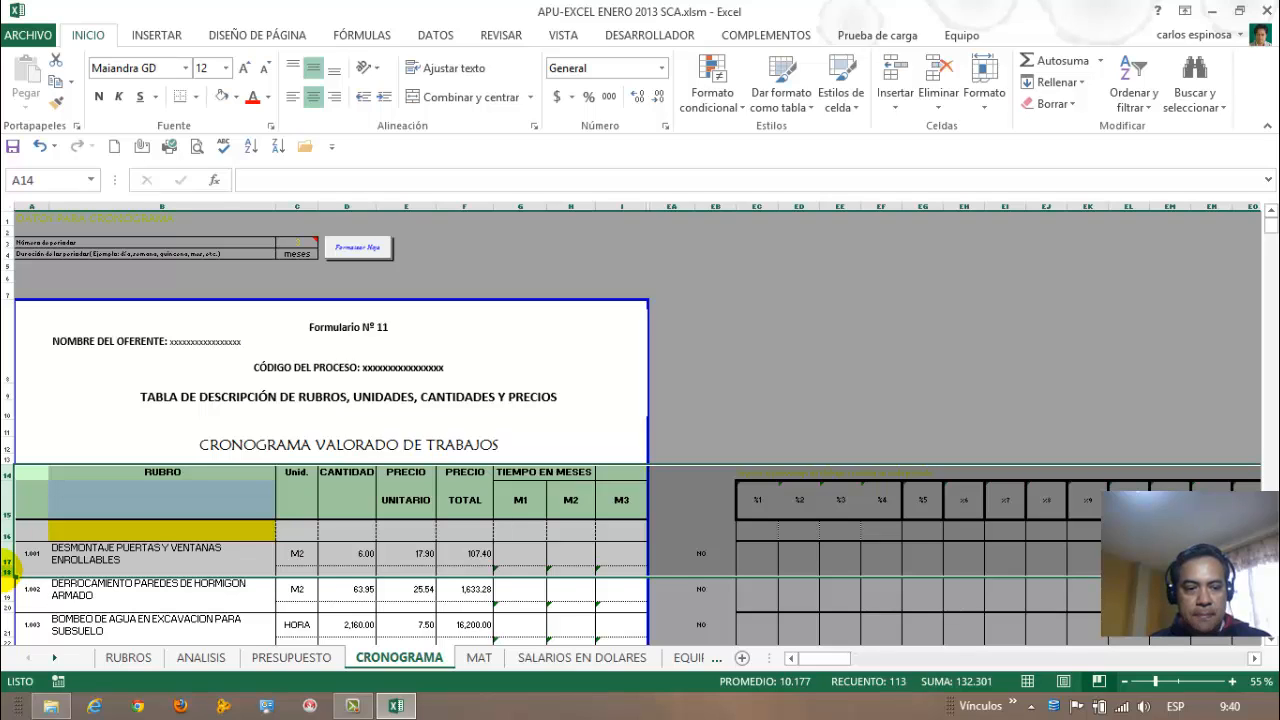
Insert a row above row 12, the CRONOGRAMA VALORADO DE TRABAJOS title, and undo the insertion.
click(5, 445)
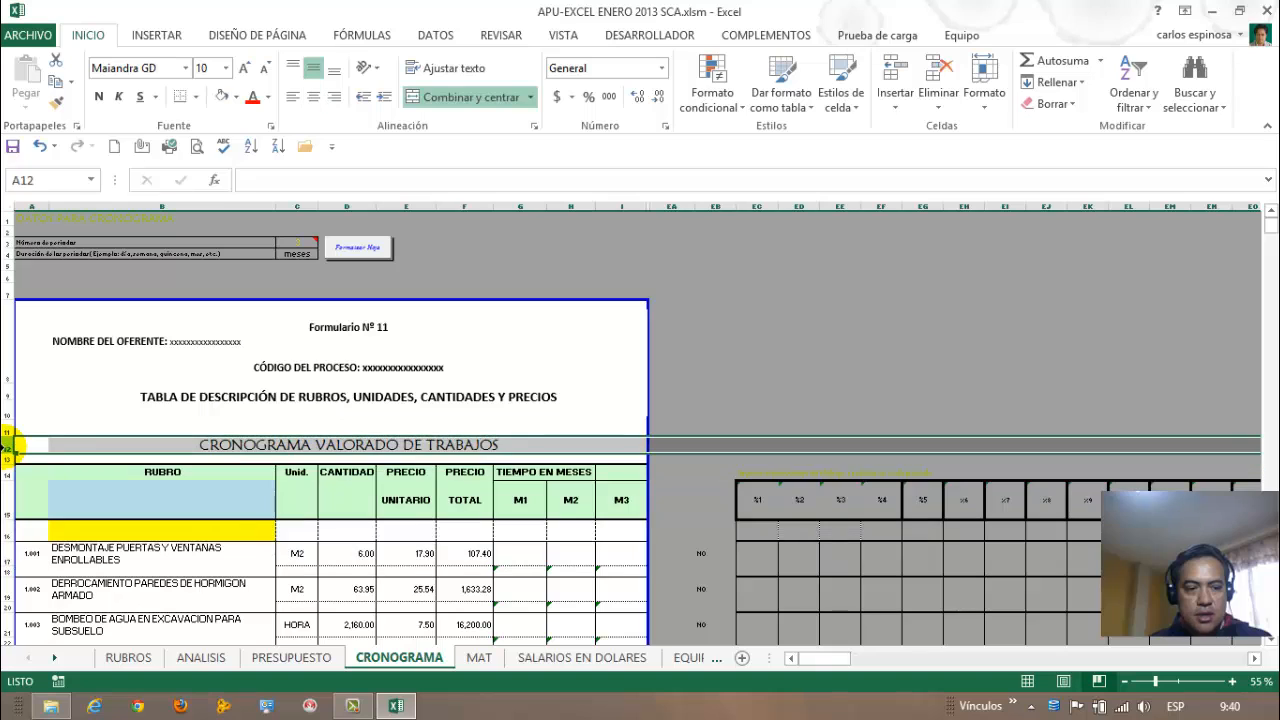
right_click(6, 444)
click(80, 185)
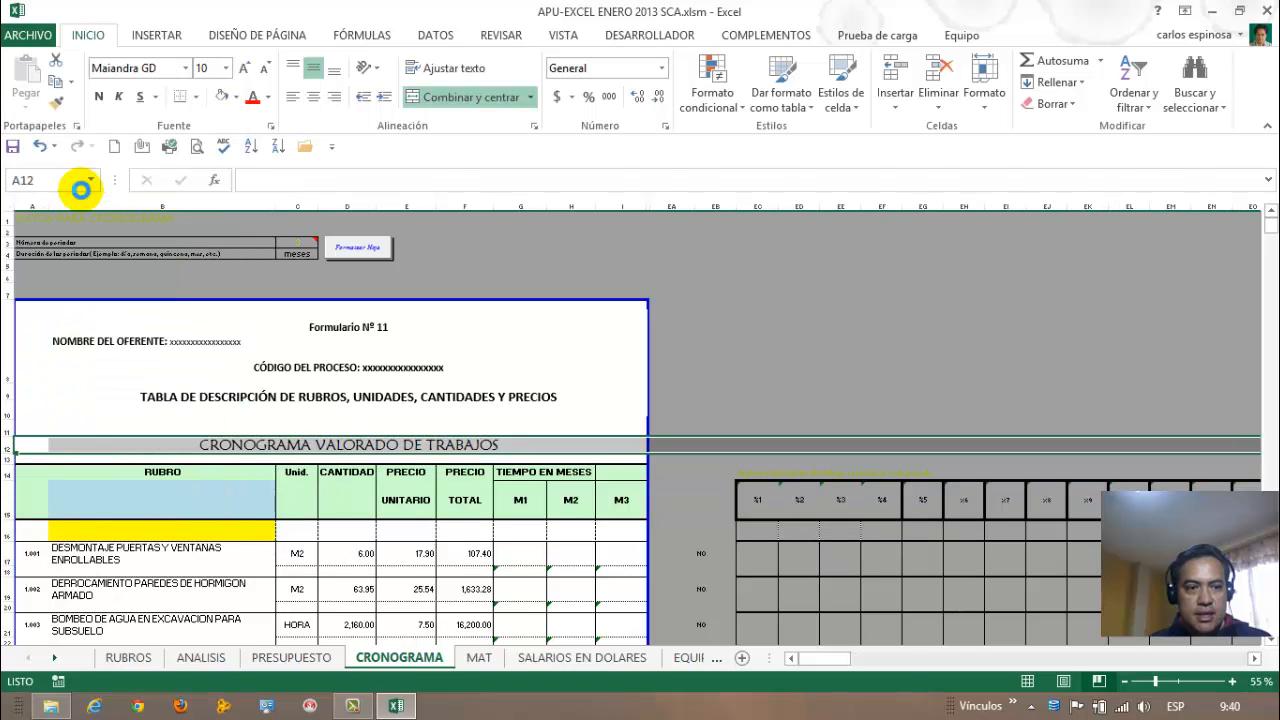
click(6, 490)
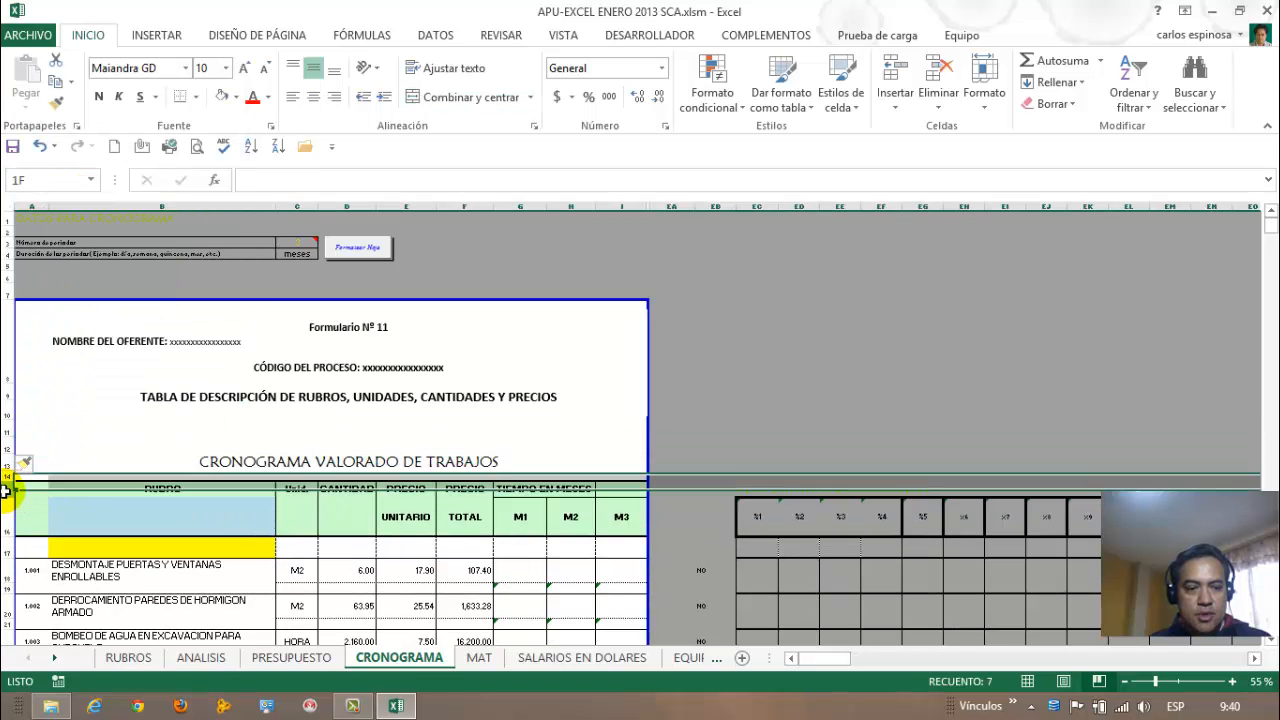
key(ctrl+z)
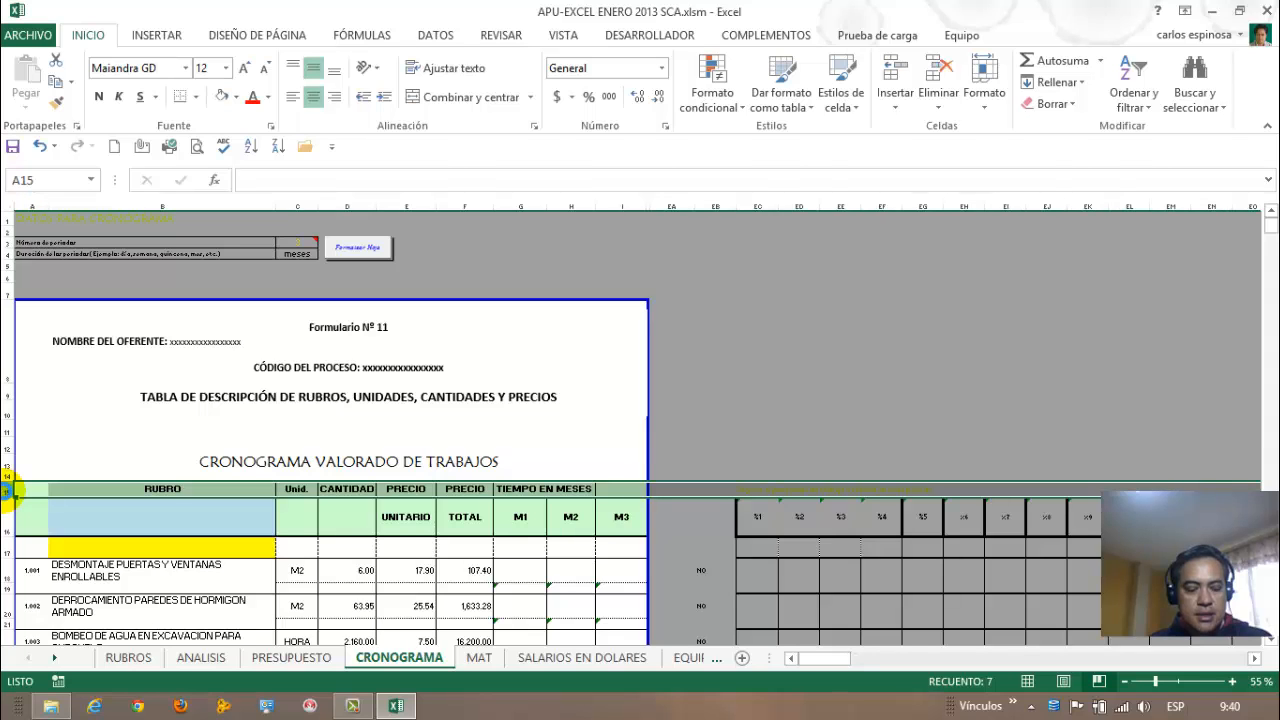
Highlight the schedule's header rows 14 and 15, the yellow row 16 and the first item's rows 17 and 18.
click(59, 487)
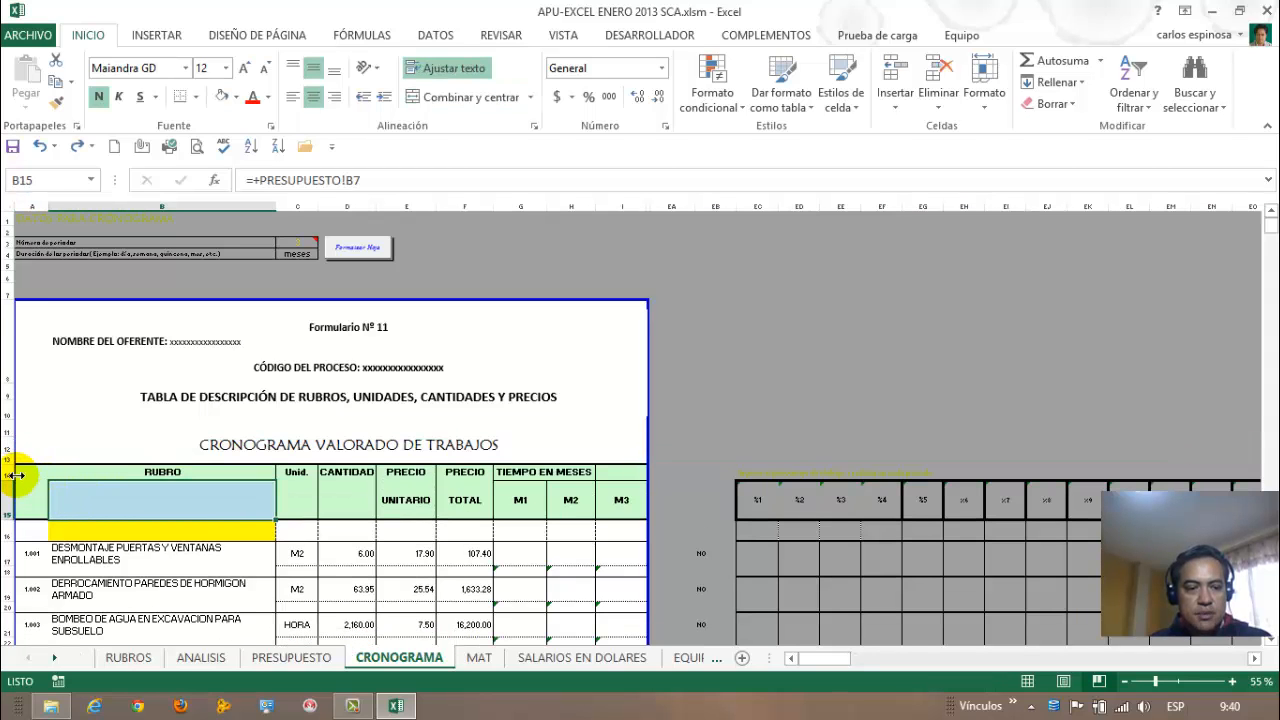
drag(5, 472, 8, 516)
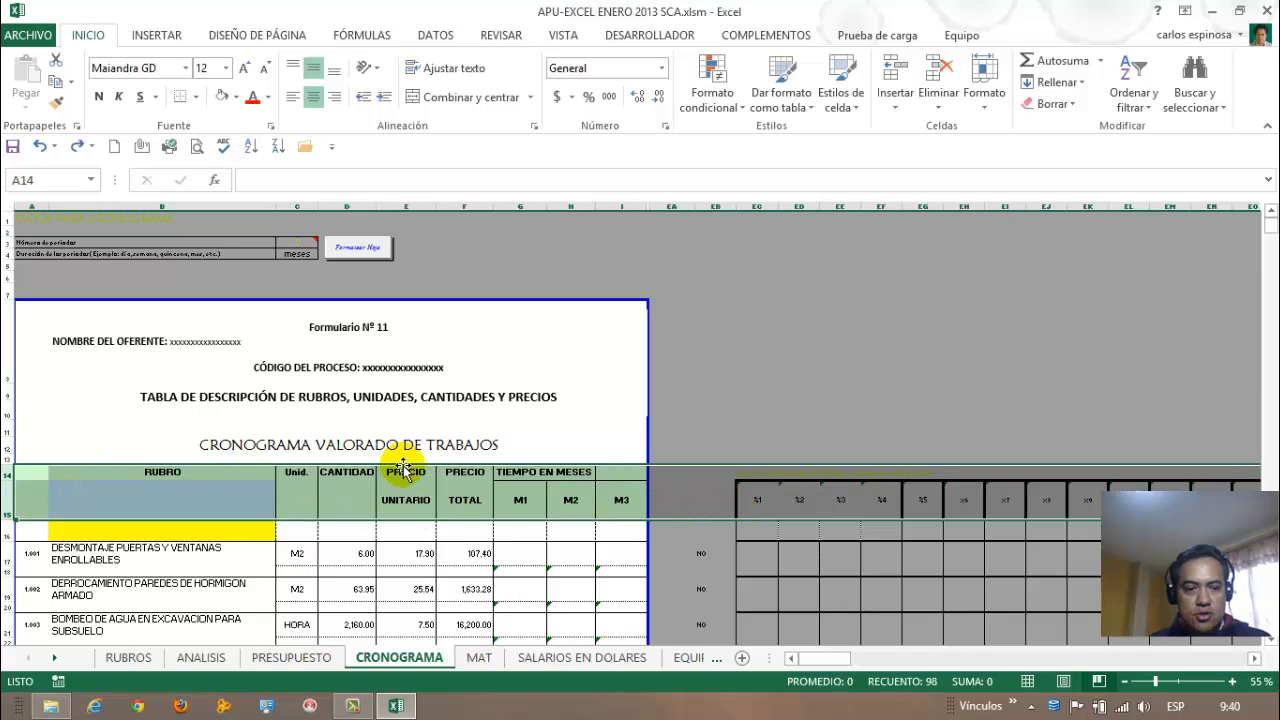
click(103, 533)
click(8, 530)
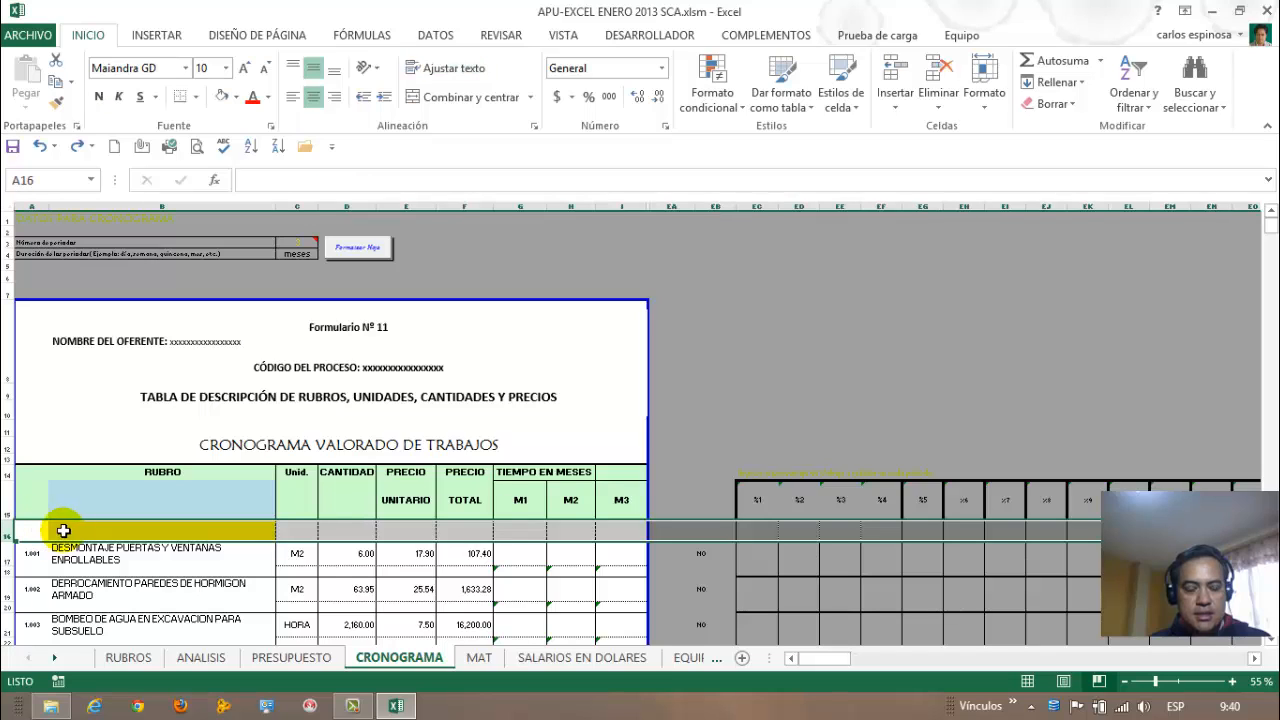
click(116, 533)
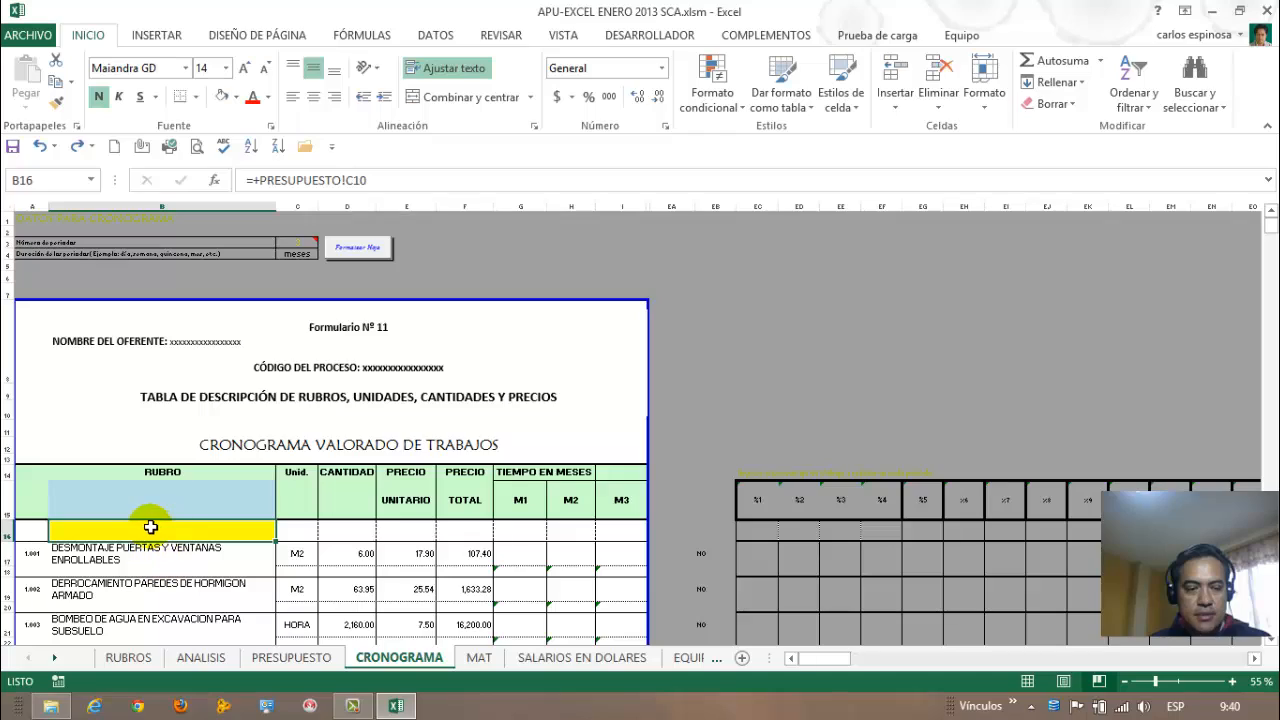
click(5, 552)
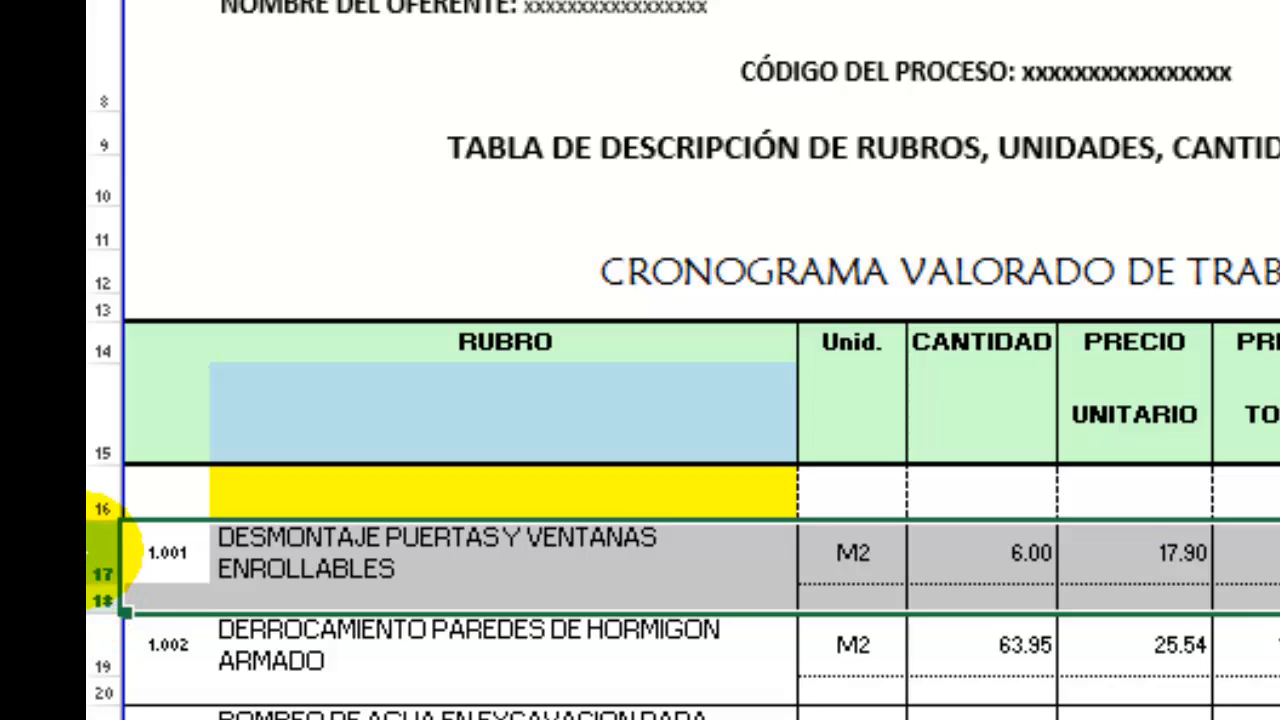
drag(94, 549, 99, 600)
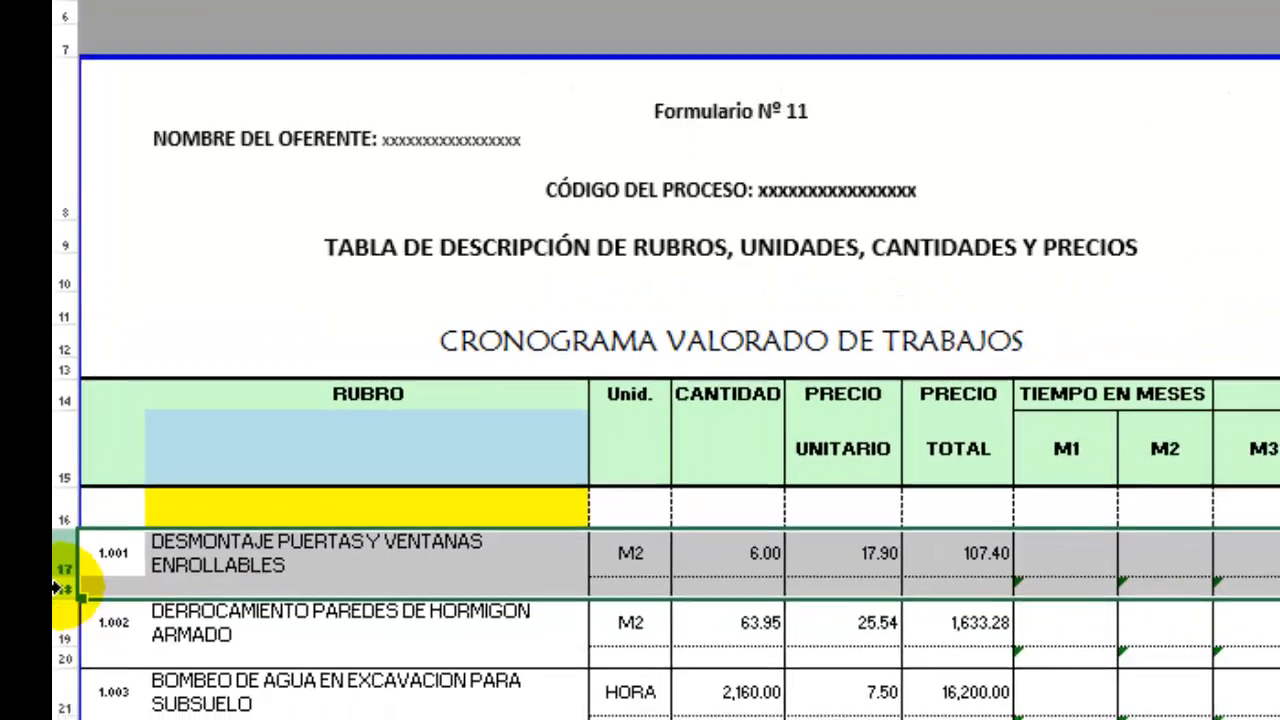
click(386, 557)
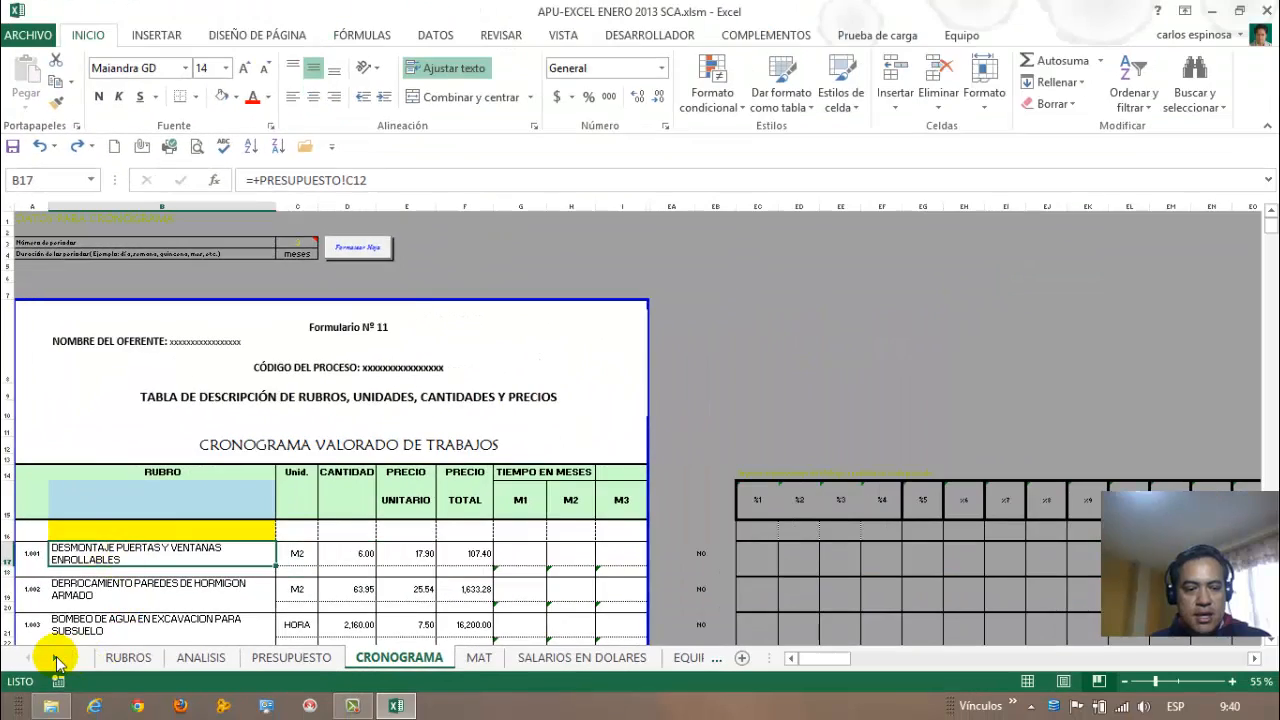
Open the JUSTIFICATIVO1 sheet and go to its header at row 1.
click(57, 660)
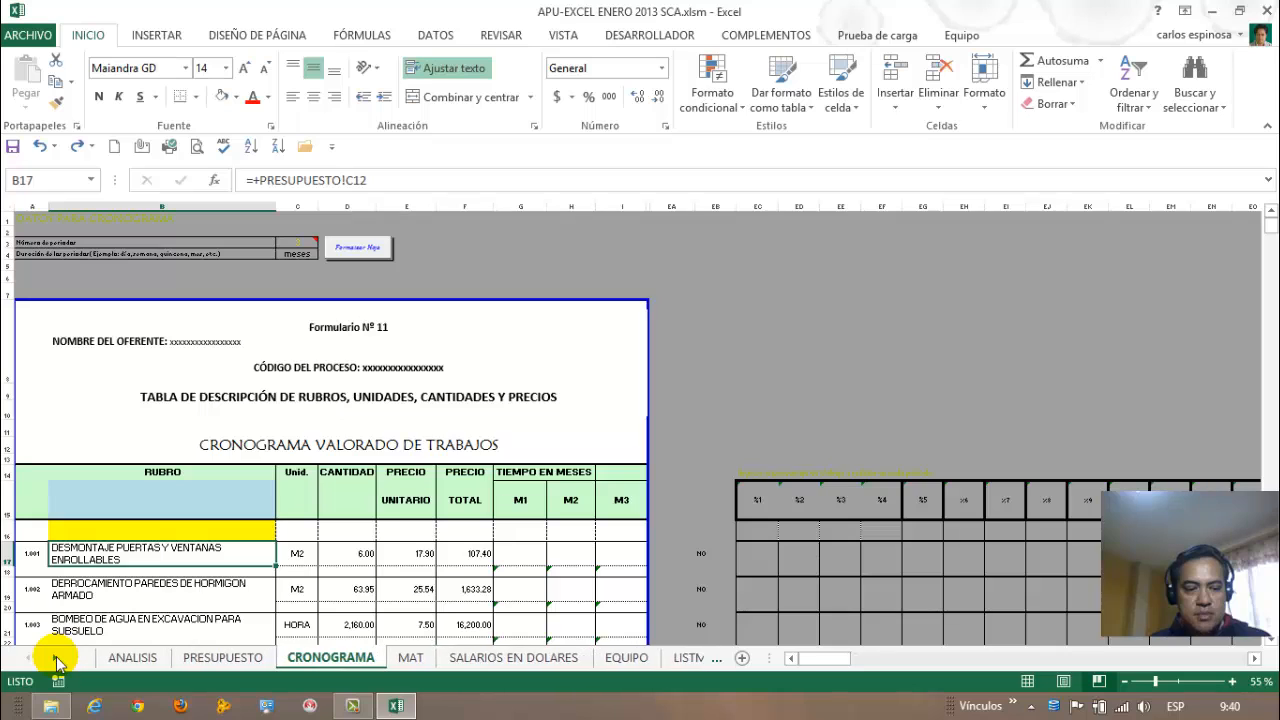
click(57, 660)
click(57, 660)
click(57, 660)
click(56, 660)
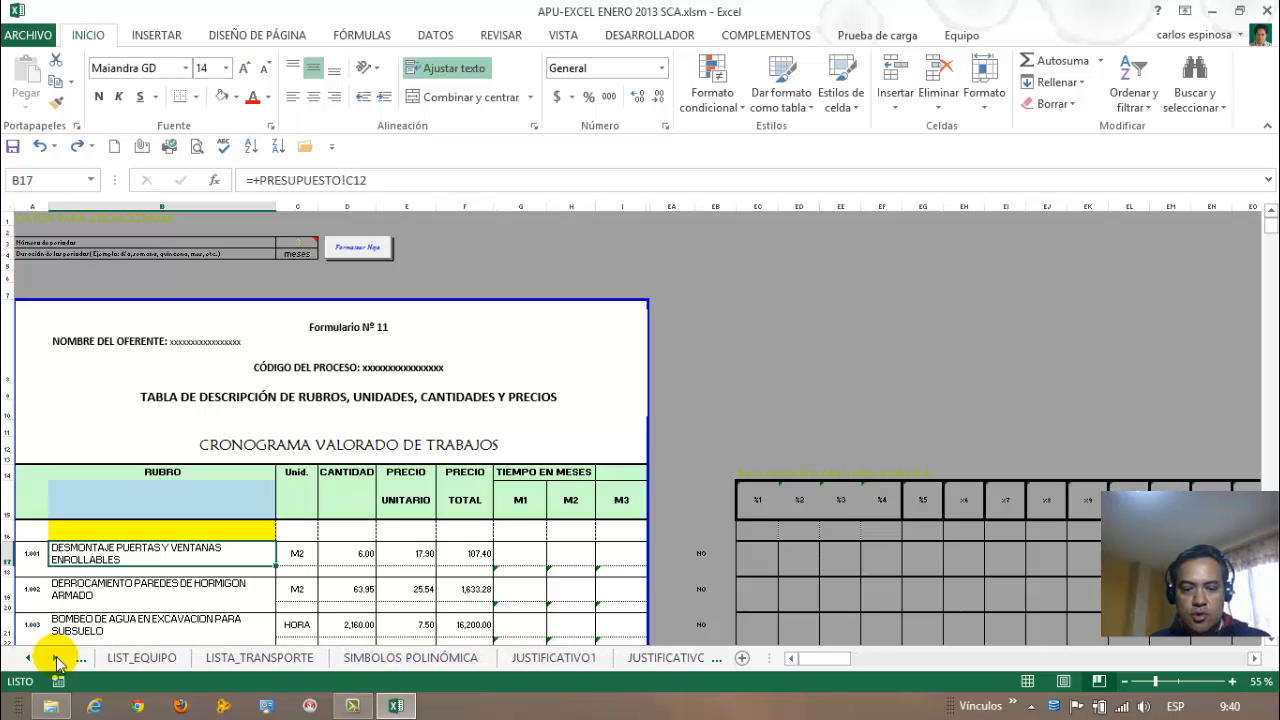
click(56, 660)
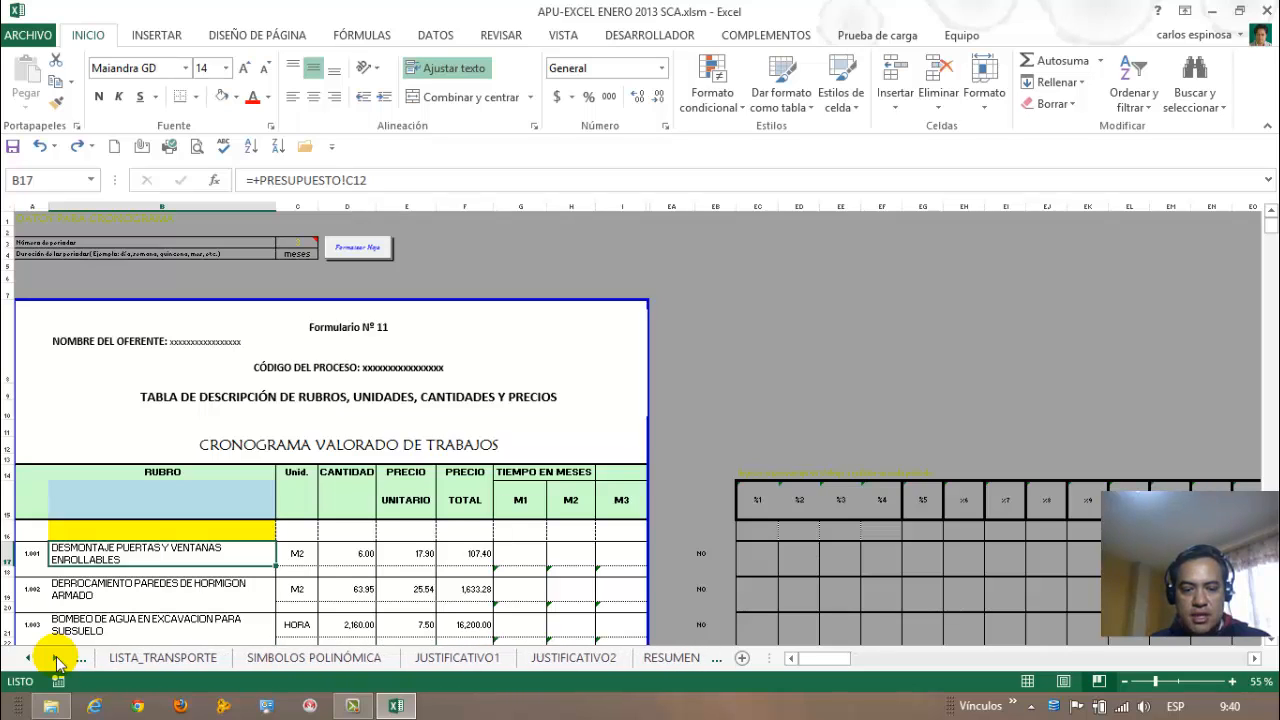
click(423, 665)
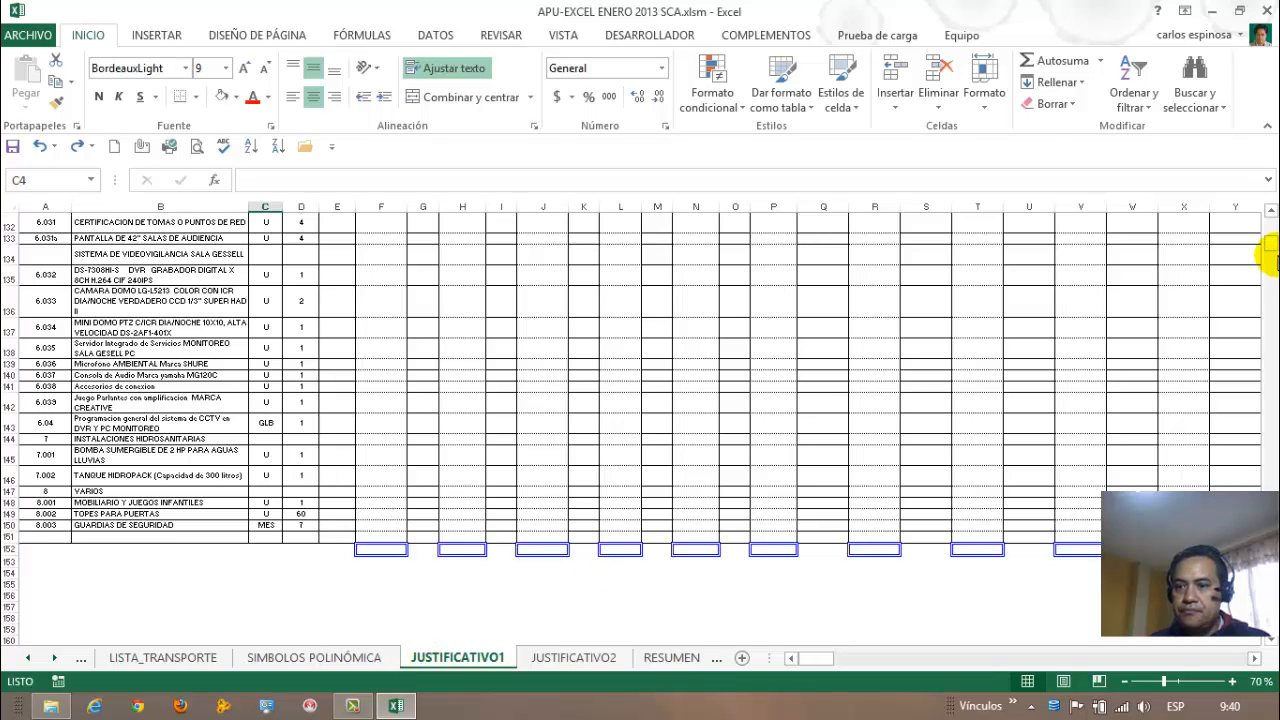
drag(1268, 255, 1276, 214)
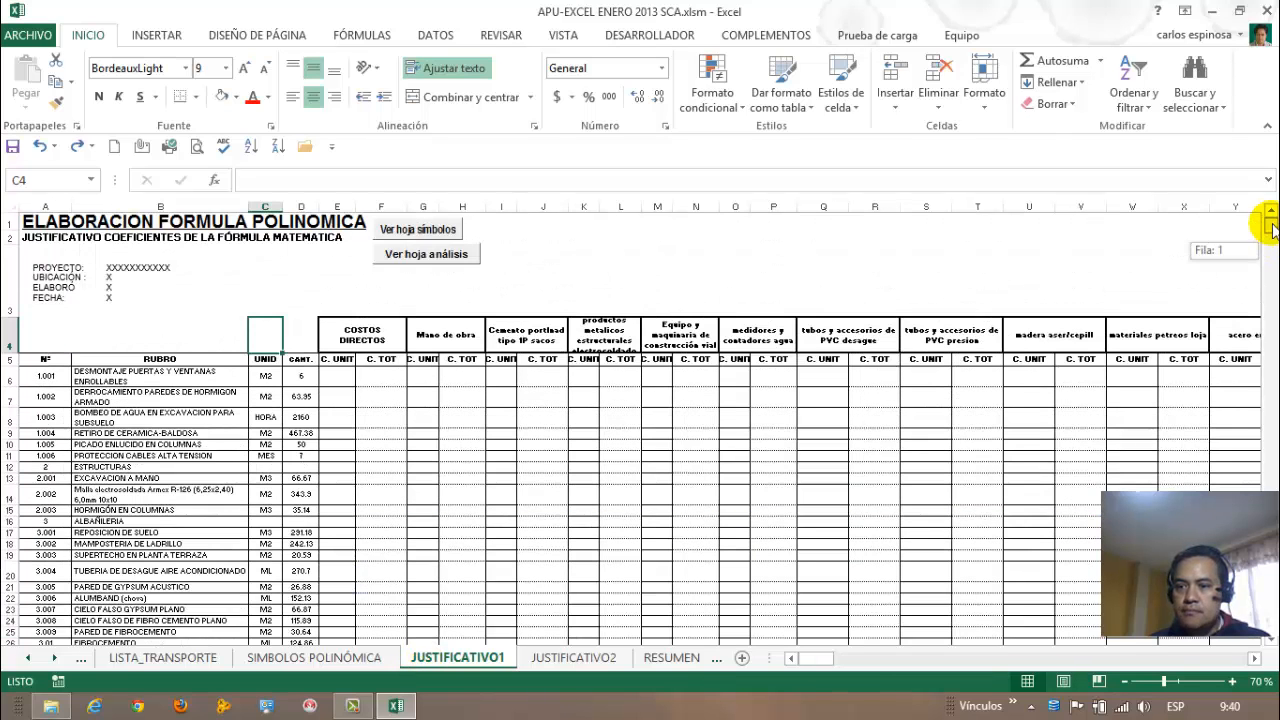
Highlight JUSTIFICATIVO1's project data block, header row 4 and the first item's row 6, ending with cells A6 to D6.
click(120, 334)
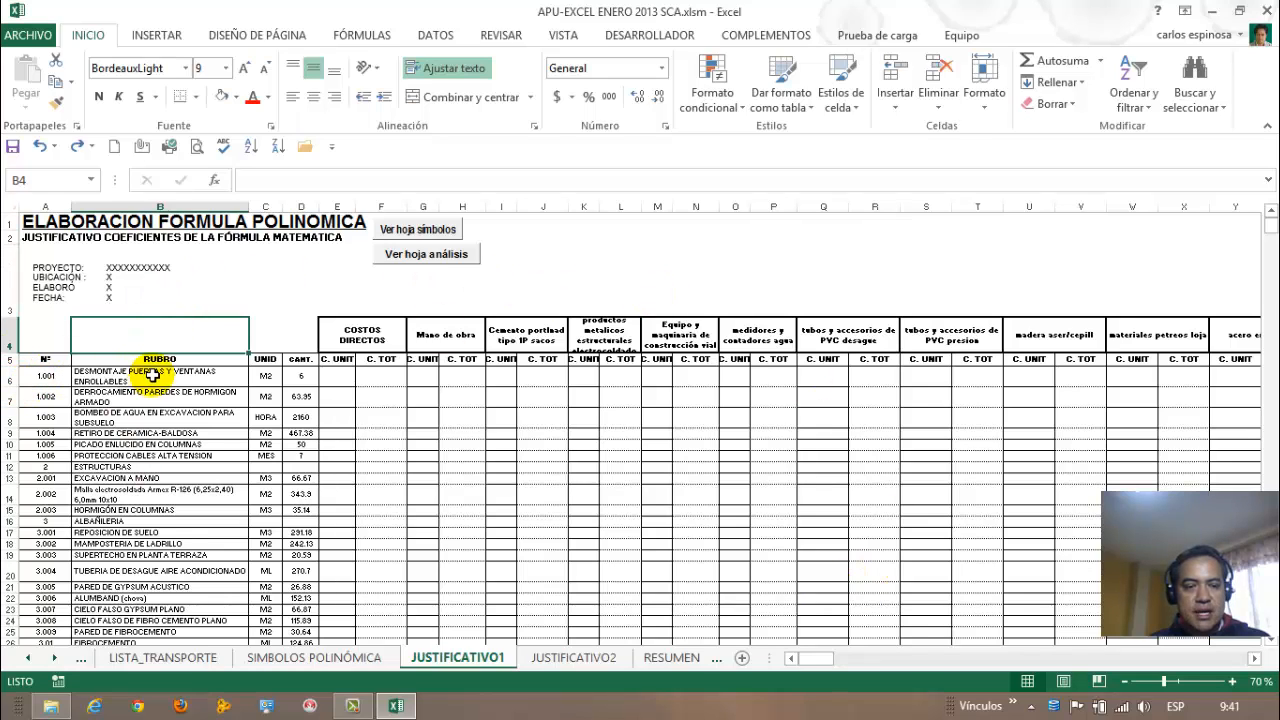
click(135, 268)
click(50, 285)
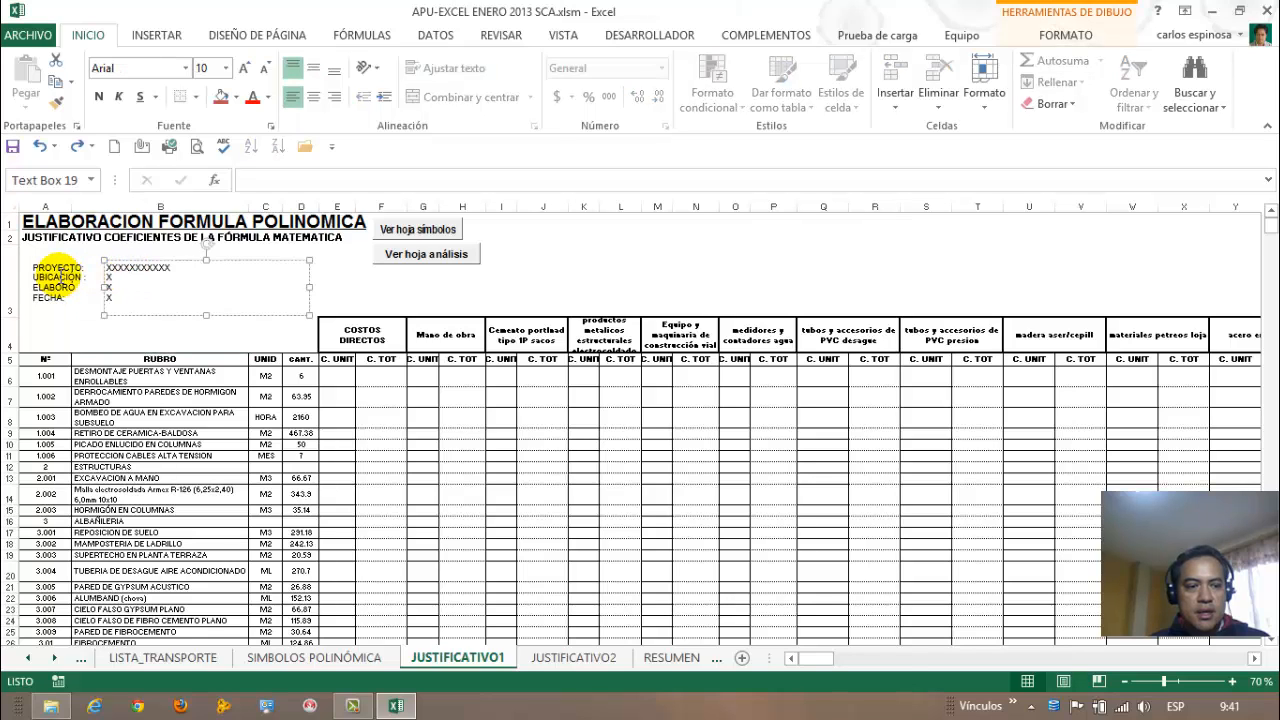
click(6, 287)
click(6, 340)
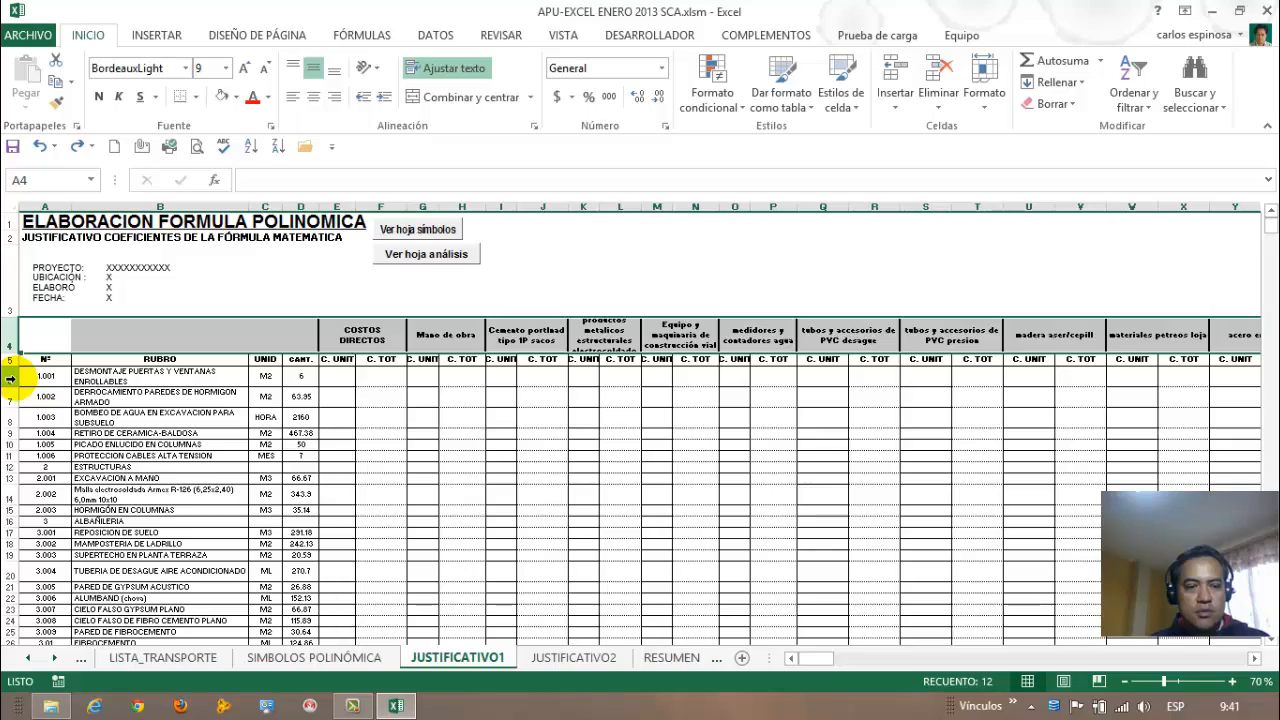
click(10, 378)
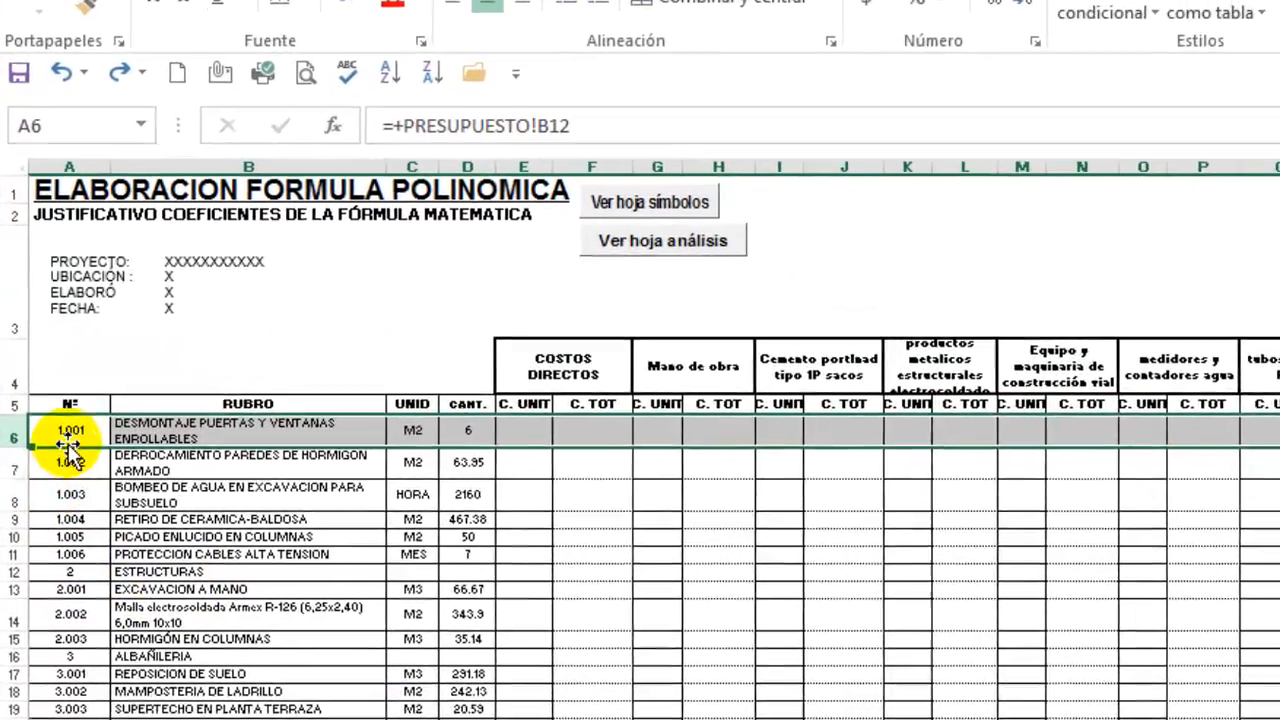
click(46, 379)
drag(85, 465, 555, 460)
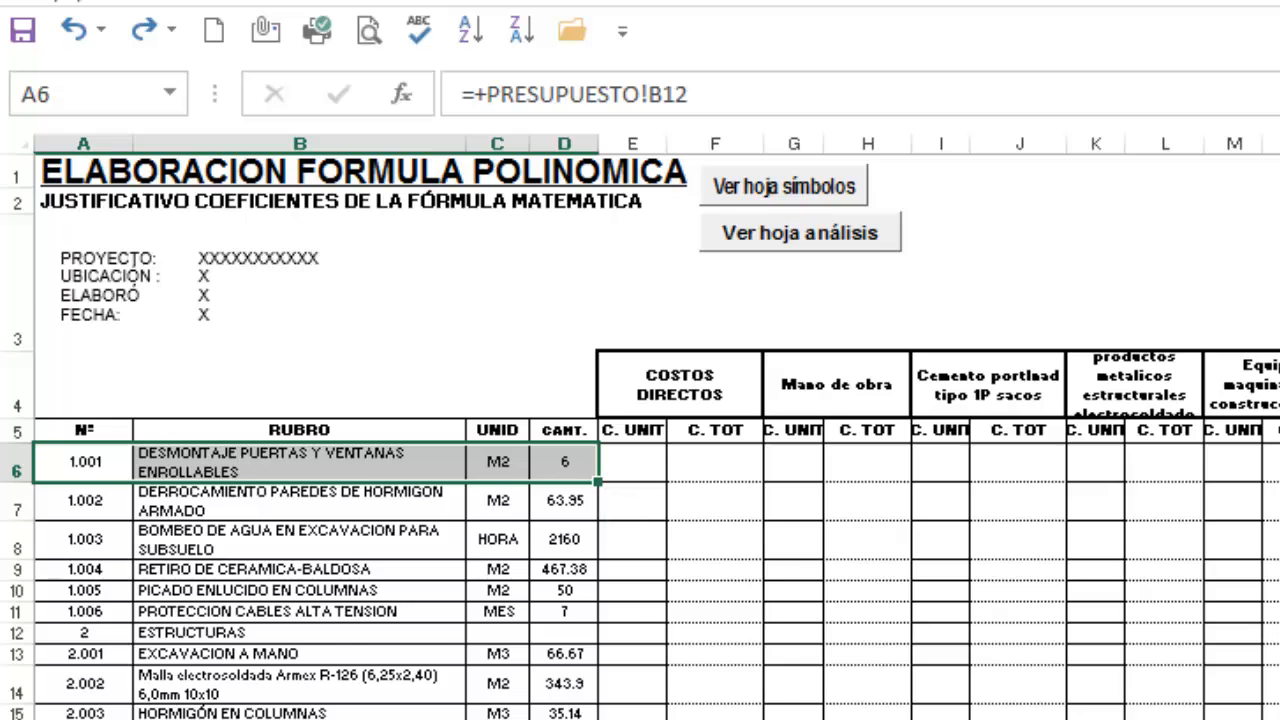
Highlight the first item's cells A10 to D10 in JUSTIFICATIVO2, and return to row 6 of JUSTIFICATIVO1 for comparison.
key(ctrl+Page_Down)
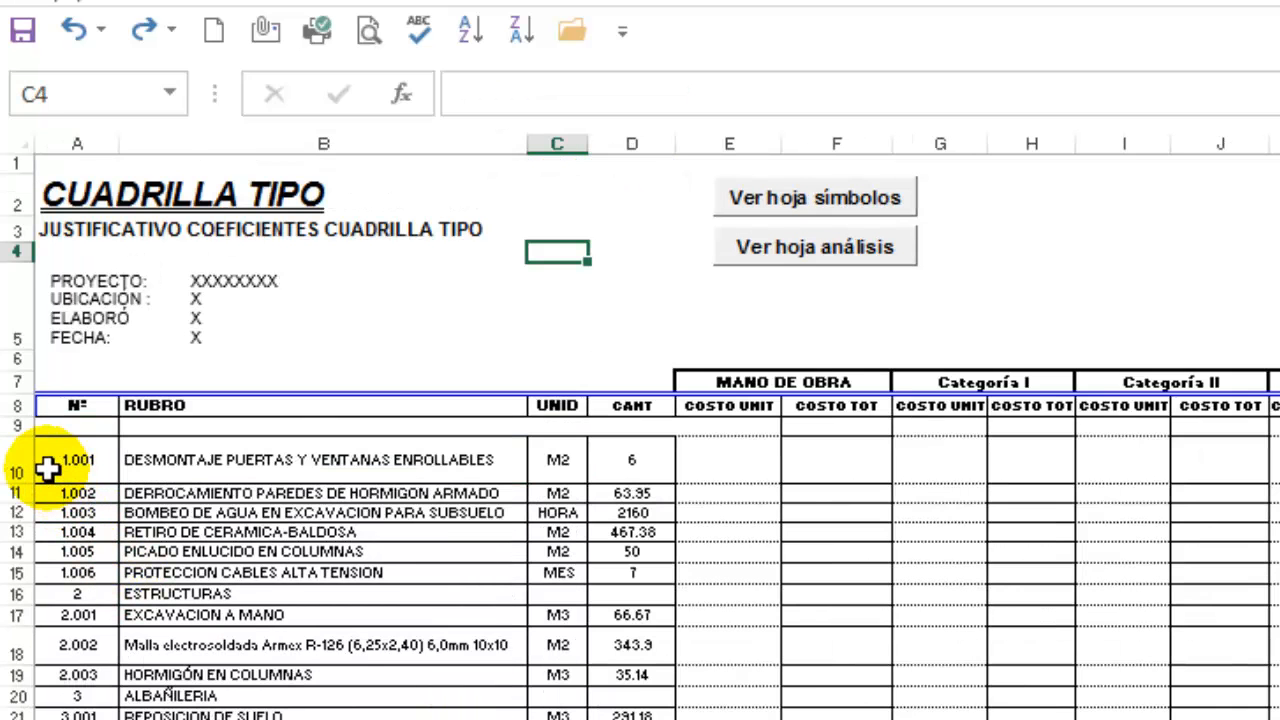
drag(49, 466, 592, 481)
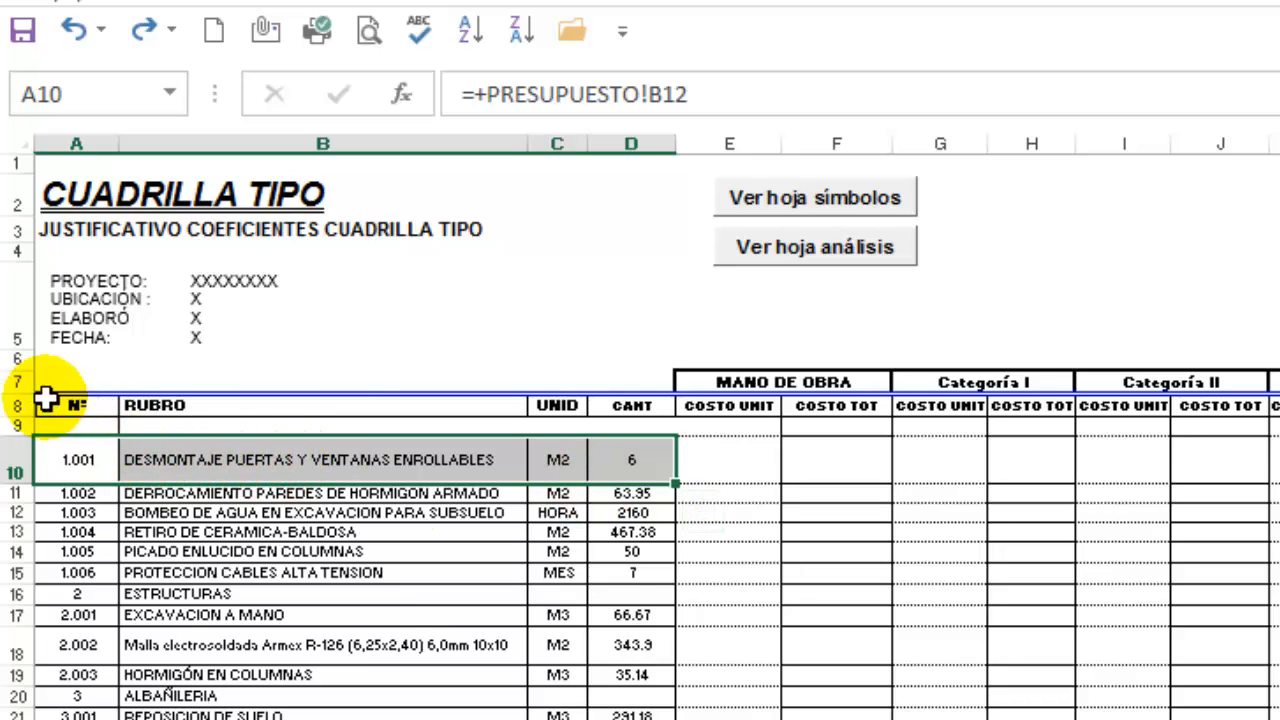
click(15, 460)
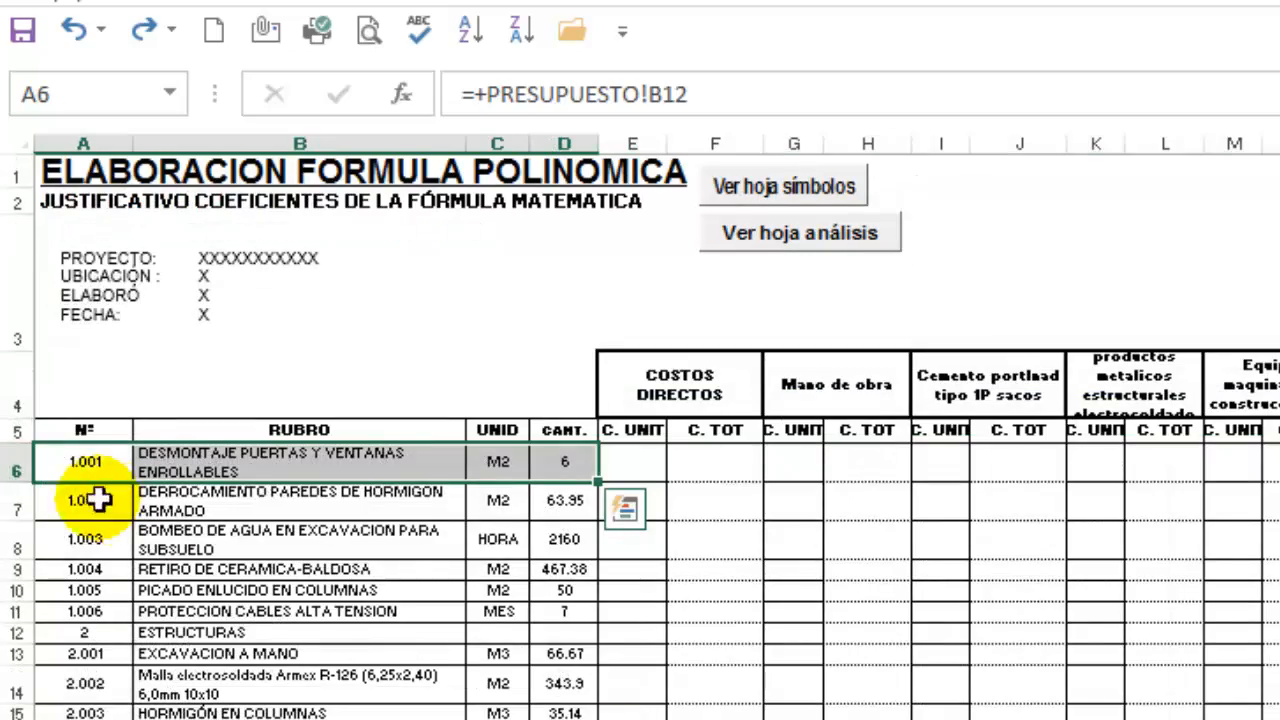
click(15, 462)
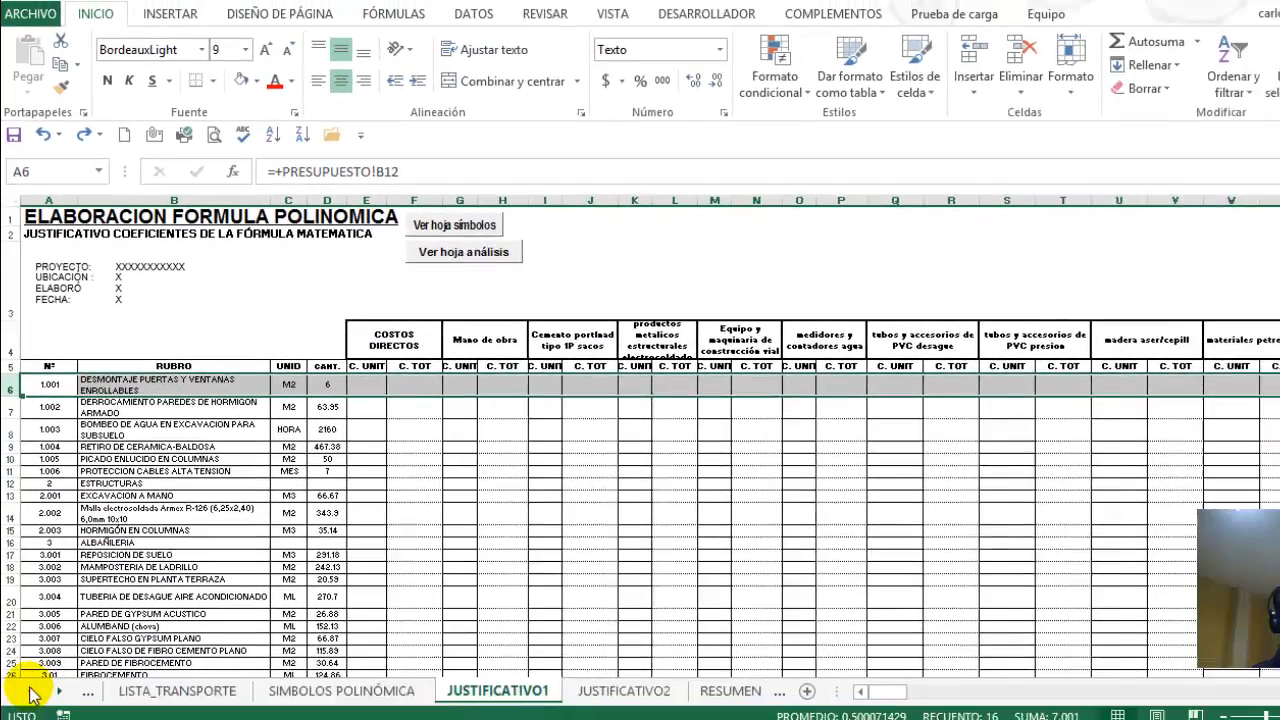
Return to the CRONOGRAMA sheet, highlight the first item's rows 17 and 18, and select its description in B17.
click(27, 658)
click(27, 658)
click(27, 658)
click(27, 658)
click(27, 658)
click(27, 658)
click(27, 658)
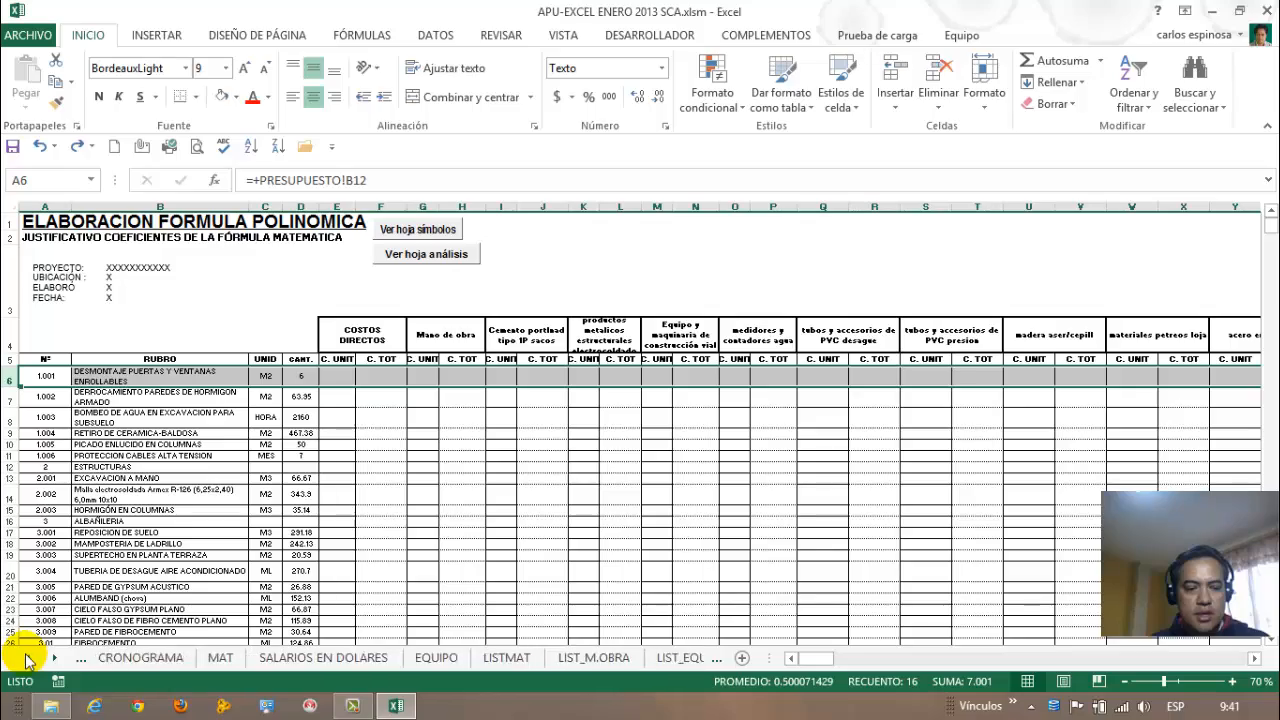
click(27, 658)
click(27, 658)
click(329, 658)
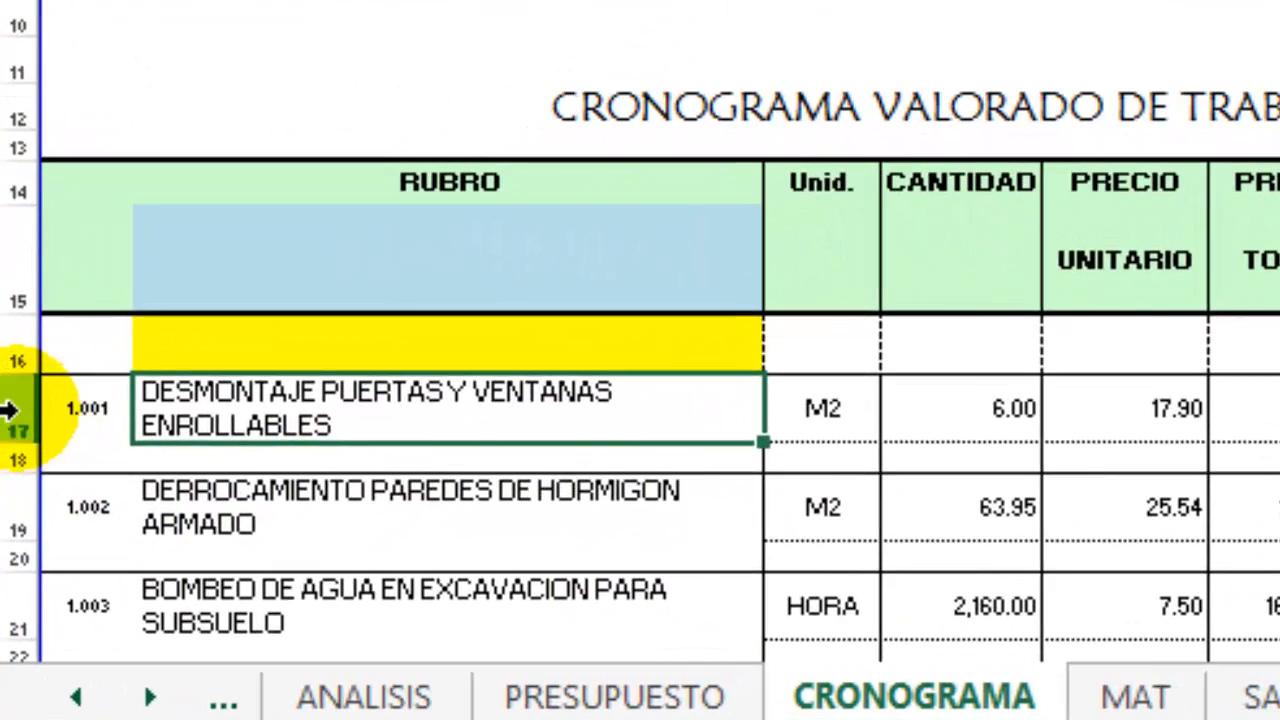
drag(7, 515, 12, 542)
drag(22, 460, 9, 457)
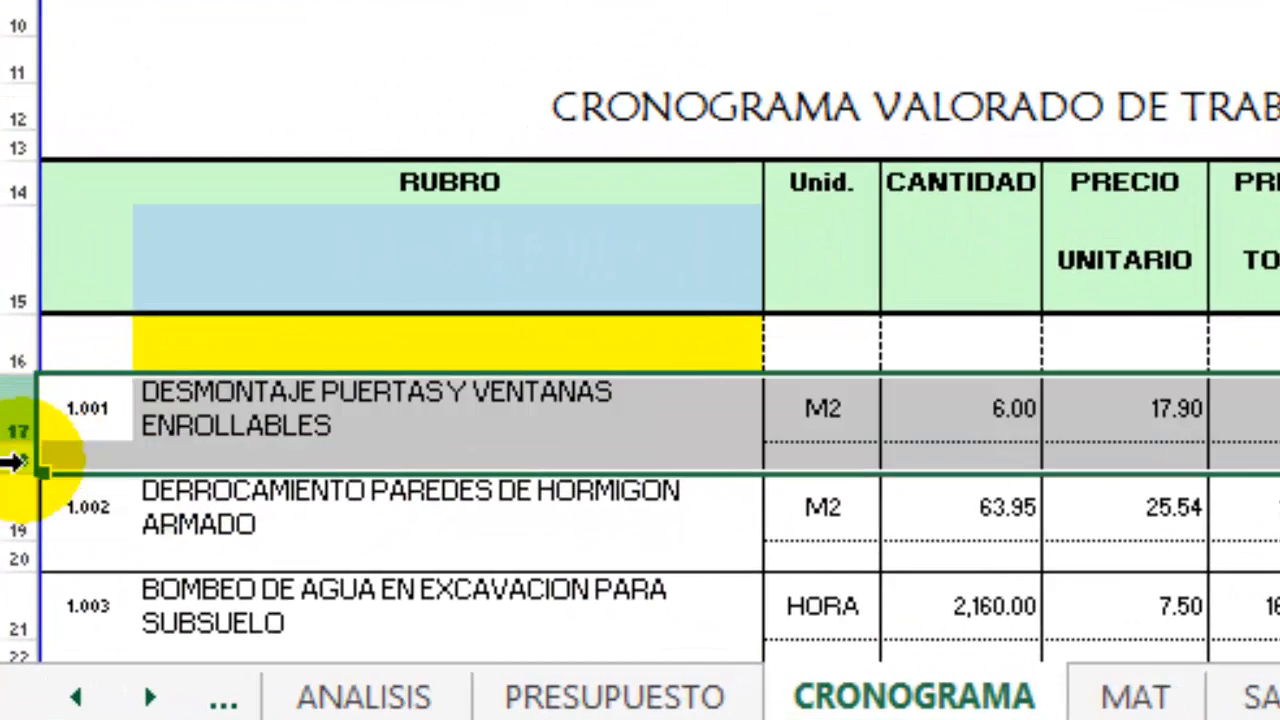
click(229, 420)
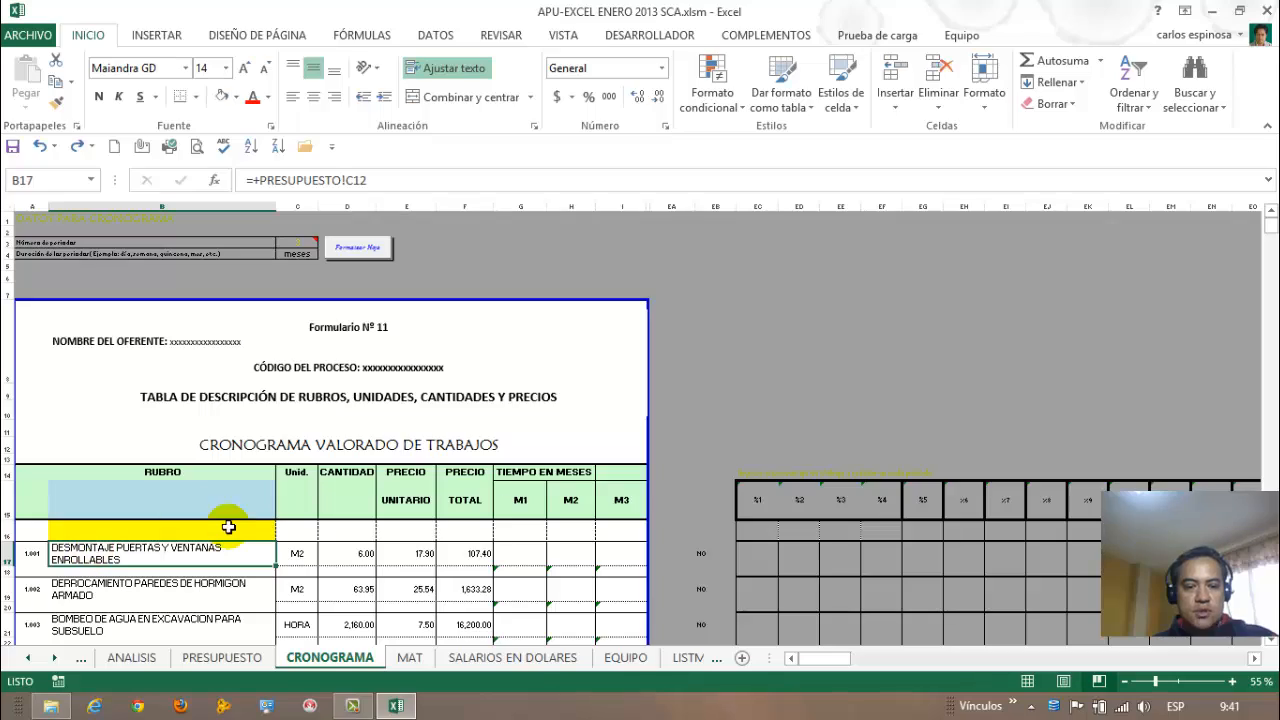
Go to the end of the schedule table and select cell F308 in the Valores Parciales row.
scroll(210, 534, down, 15)
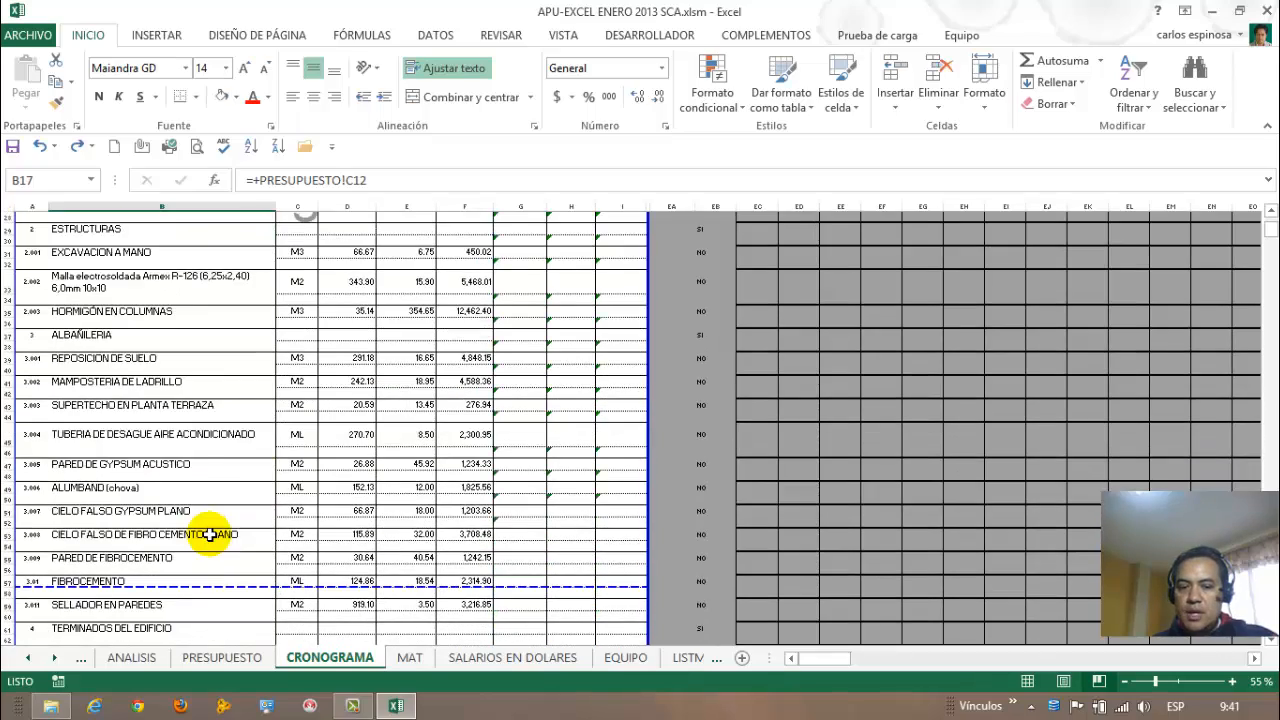
scroll(210, 534, down, 18)
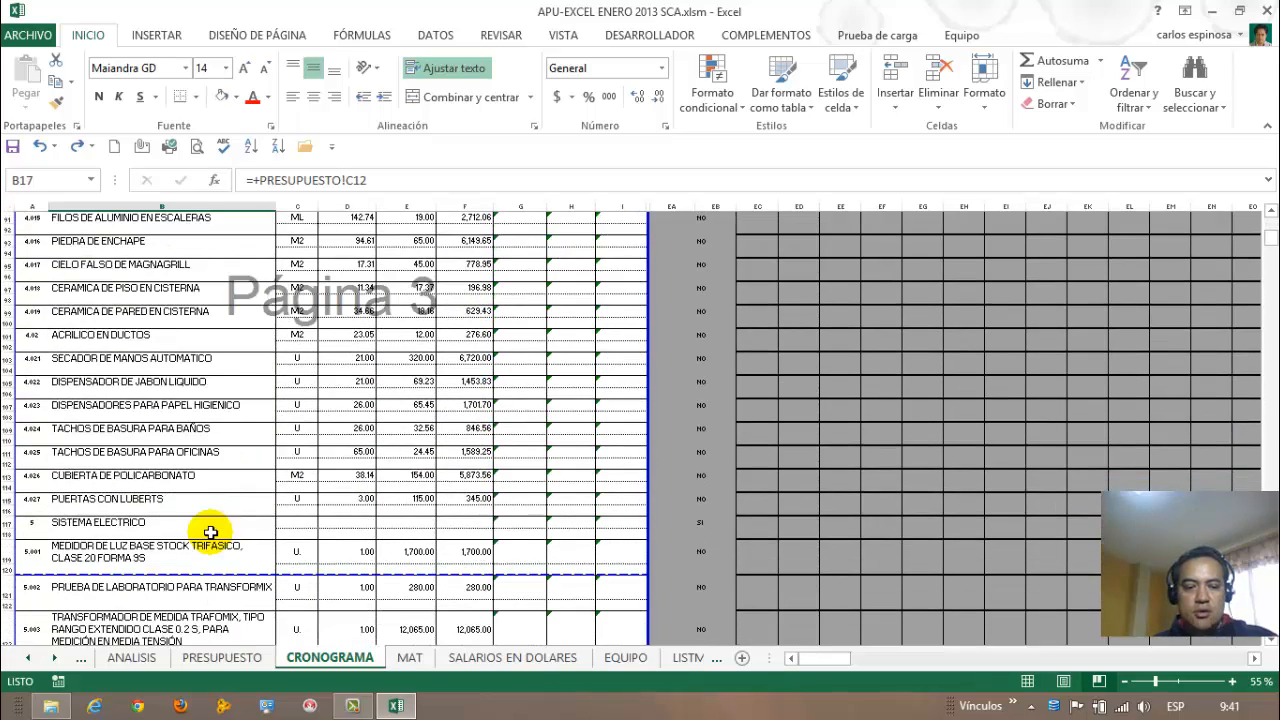
scroll(210, 532, down, 18)
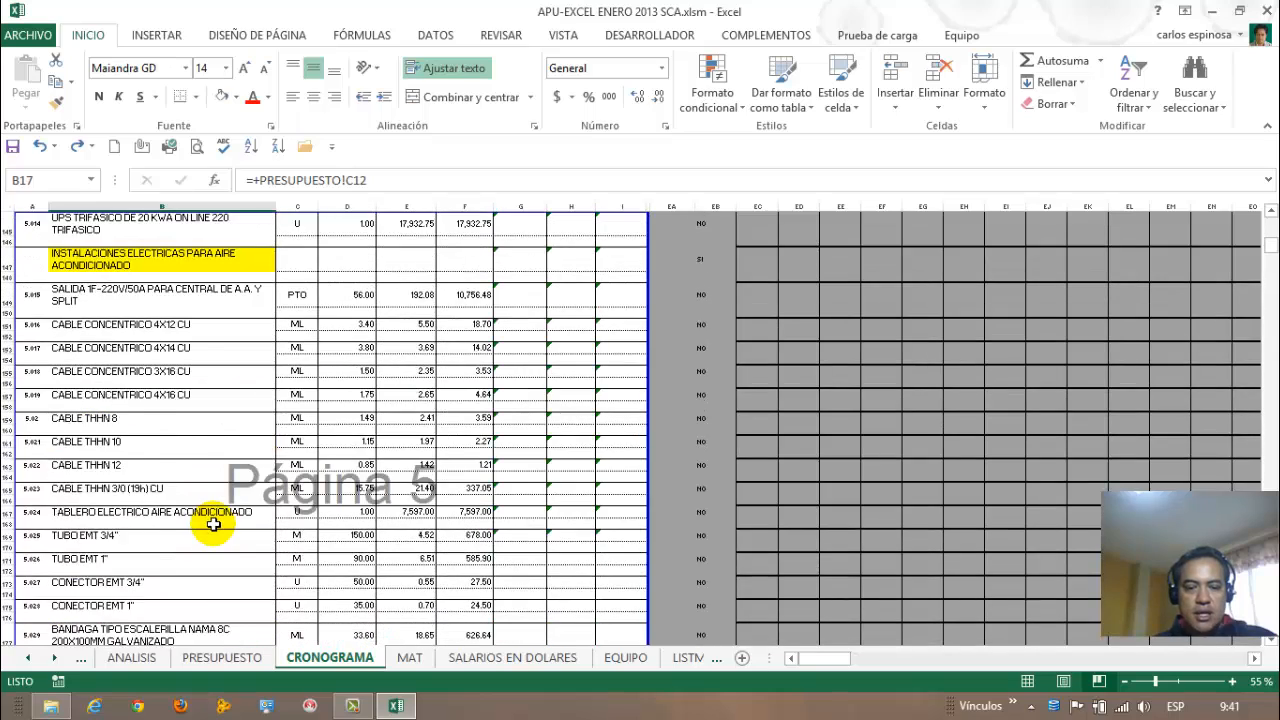
scroll(213, 524, down, 3)
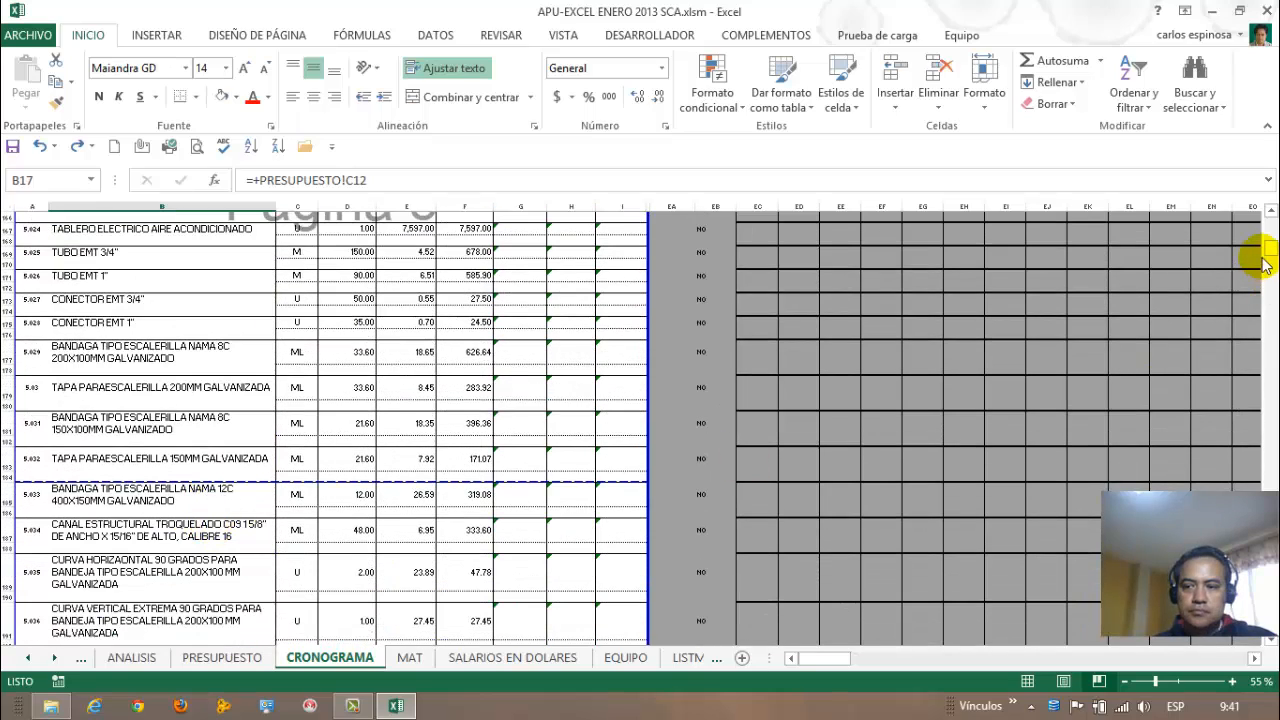
mouse_move(1265, 262)
mouse_down()
mouse_move(1266, 286)
mouse_move(1269, 264)
mouse_up()
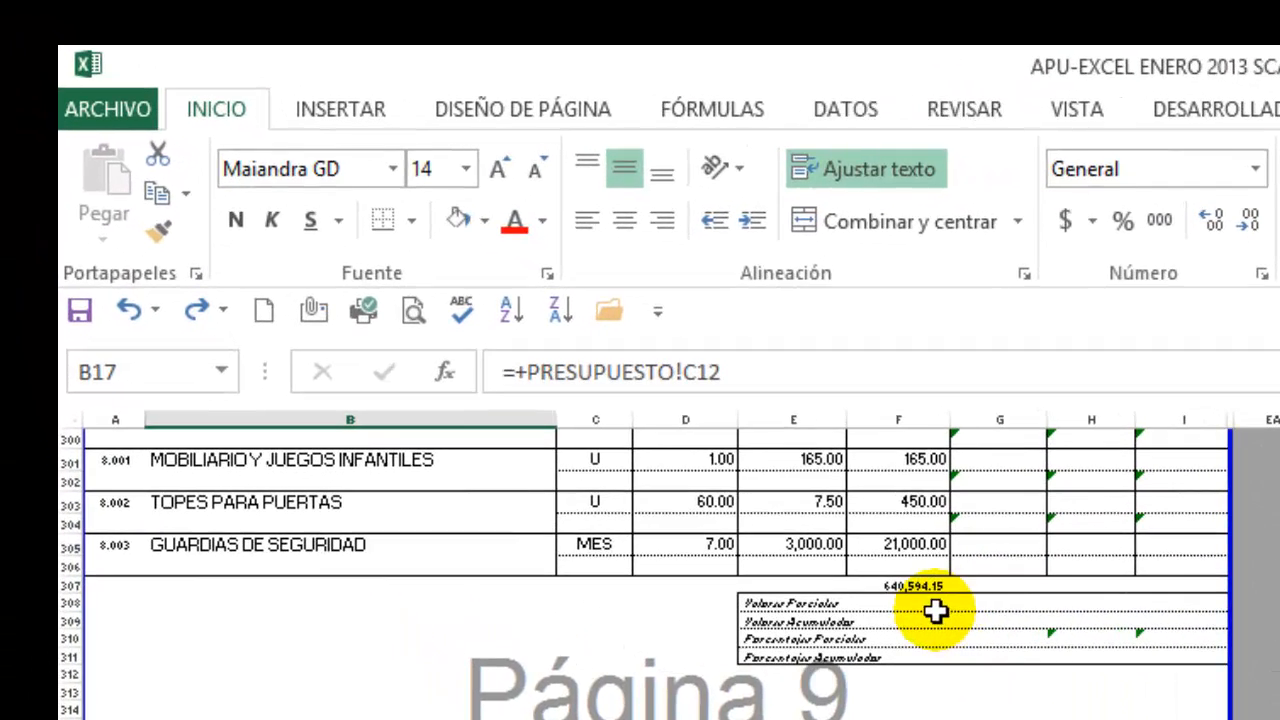
click(485, 311)
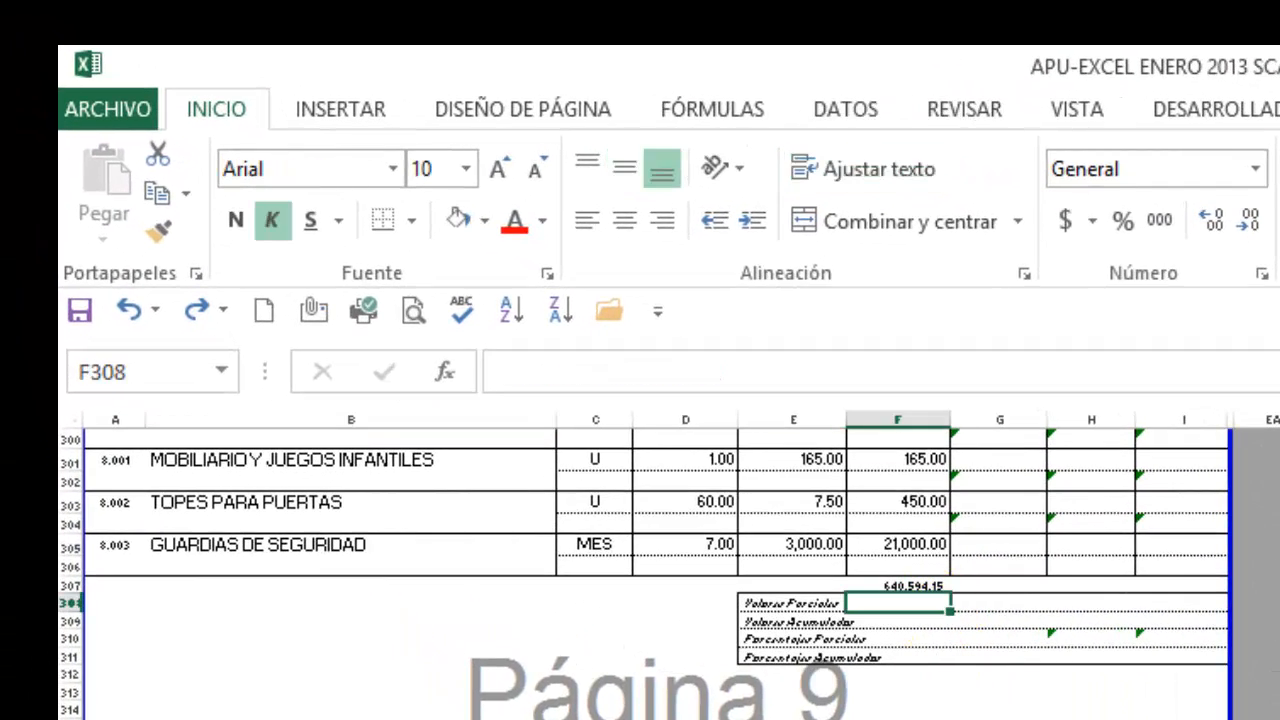
Inspect the price total formula in F307 and the first month's Valores Parciales formula in G308.
key(F2)
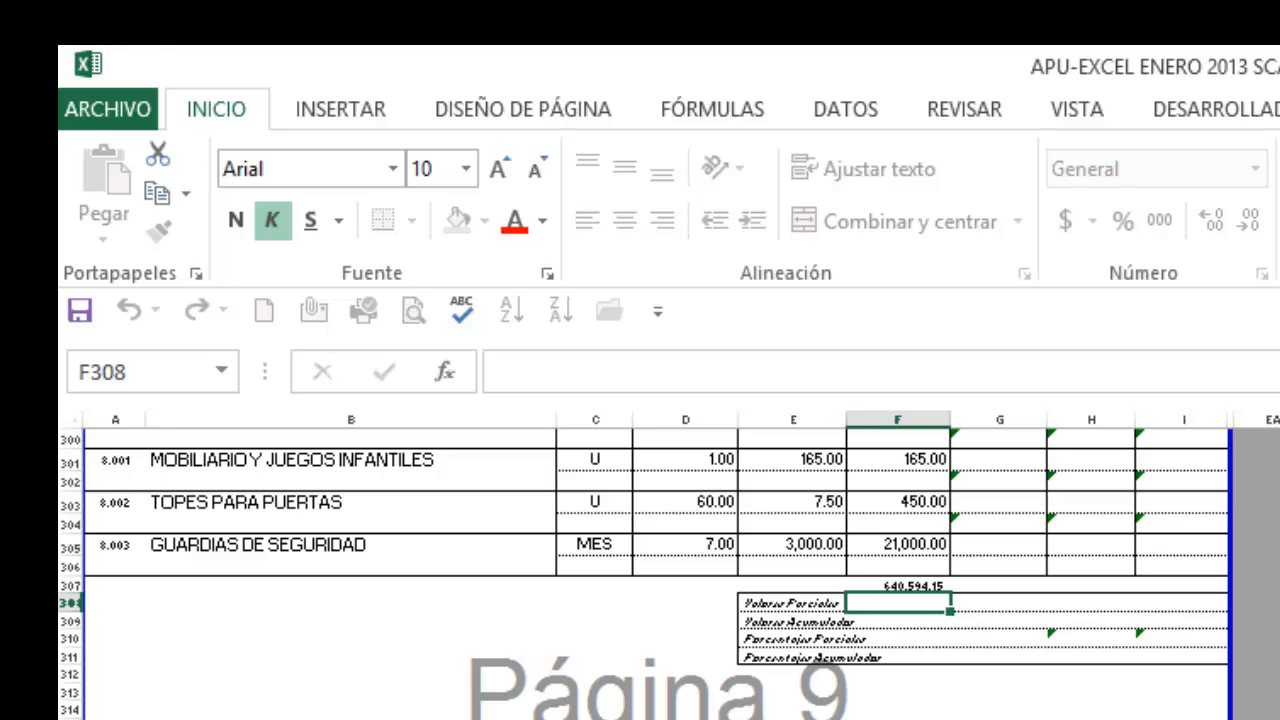
key(Return)
key(Up)
key(Up)
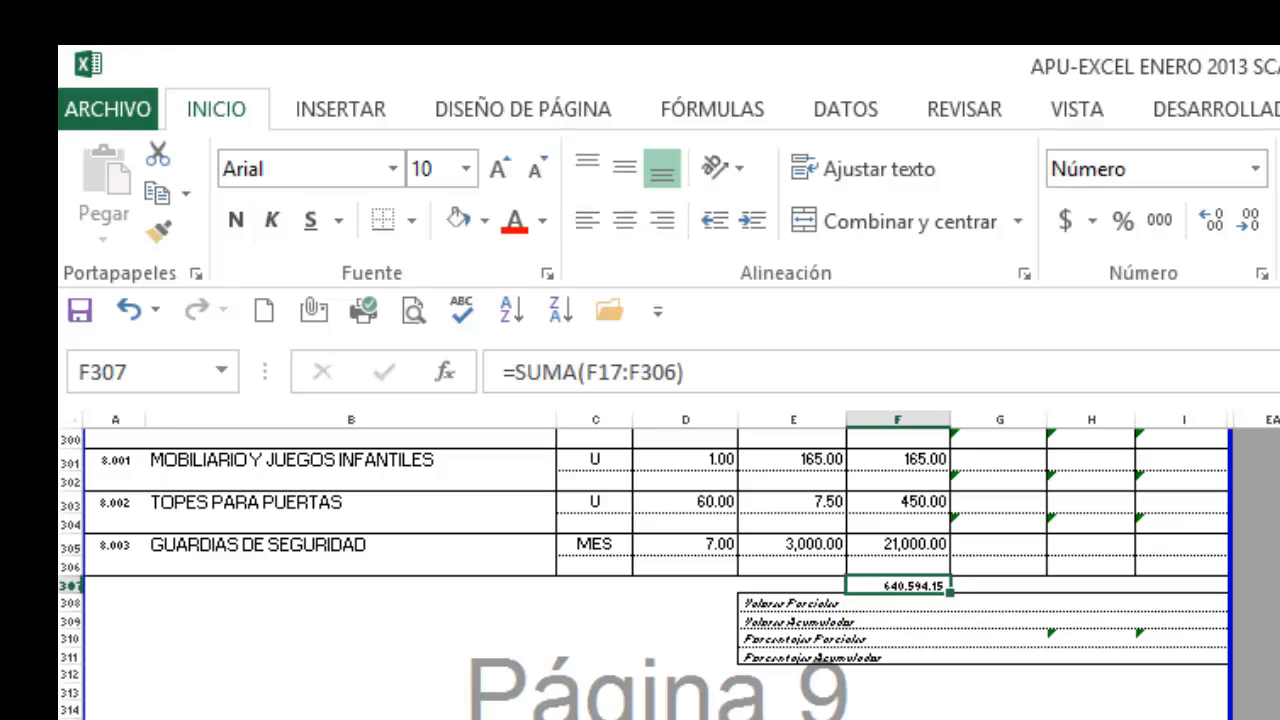
key(Down)
key(Right)
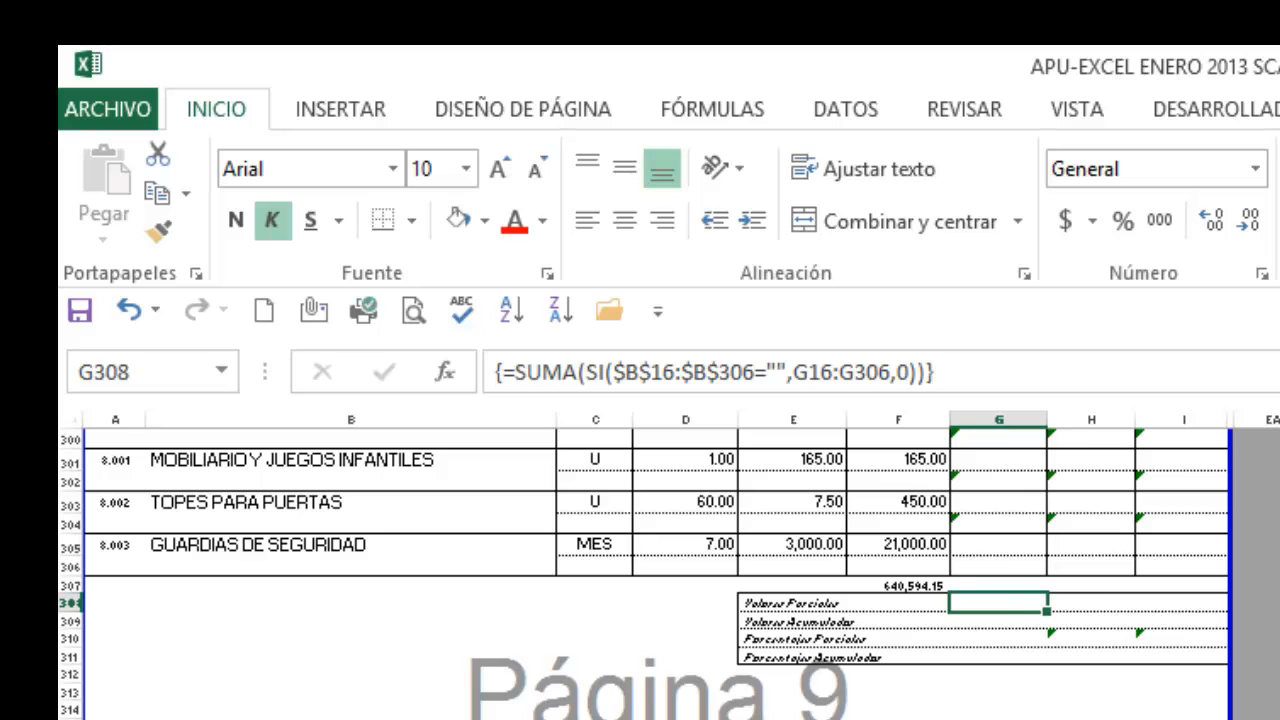
Re-enter the Valores Parciales formula in G308 as an ordinary formula instead of an array formula.
key(F2)
key(Return)
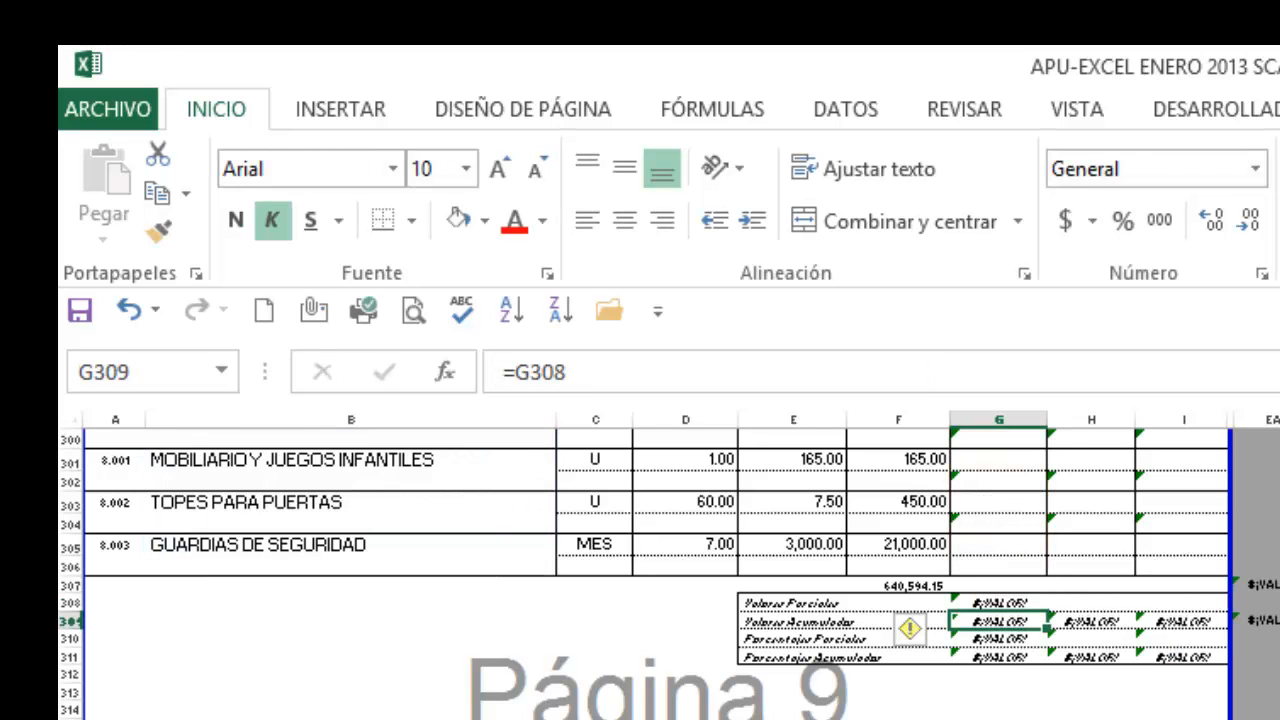
key(Up)
key(F2)
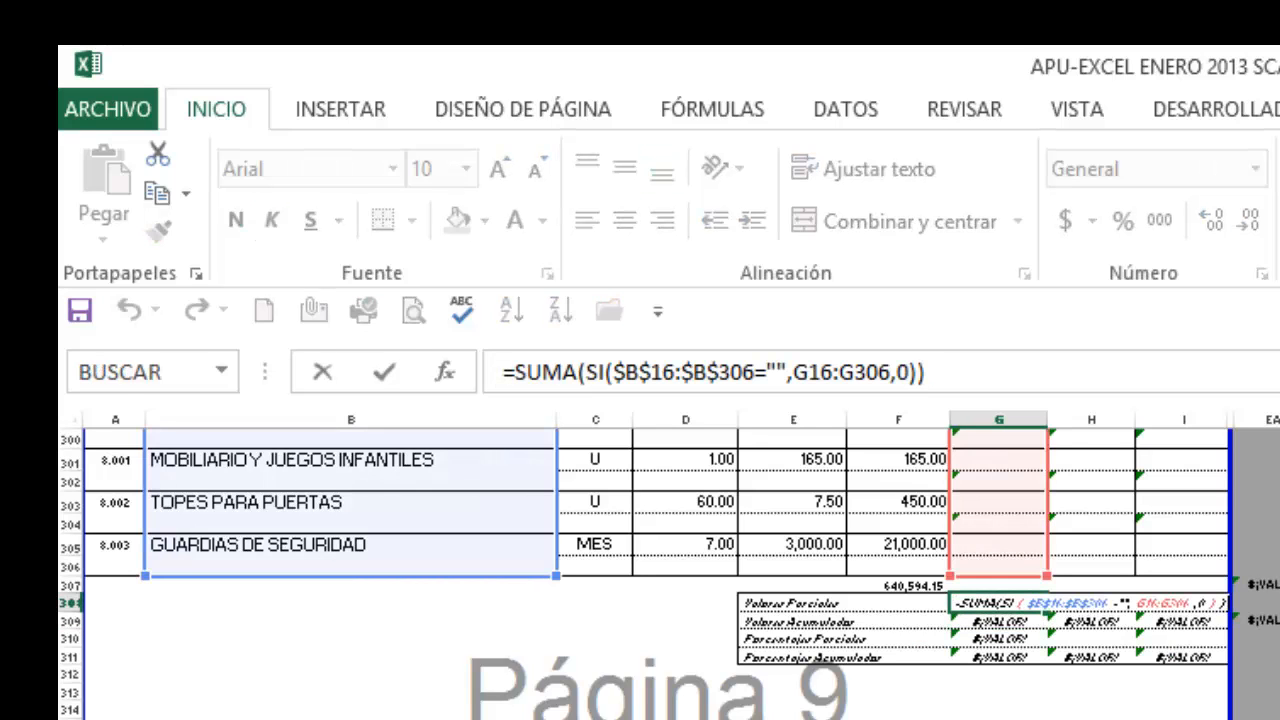
key(Return)
click(999, 603)
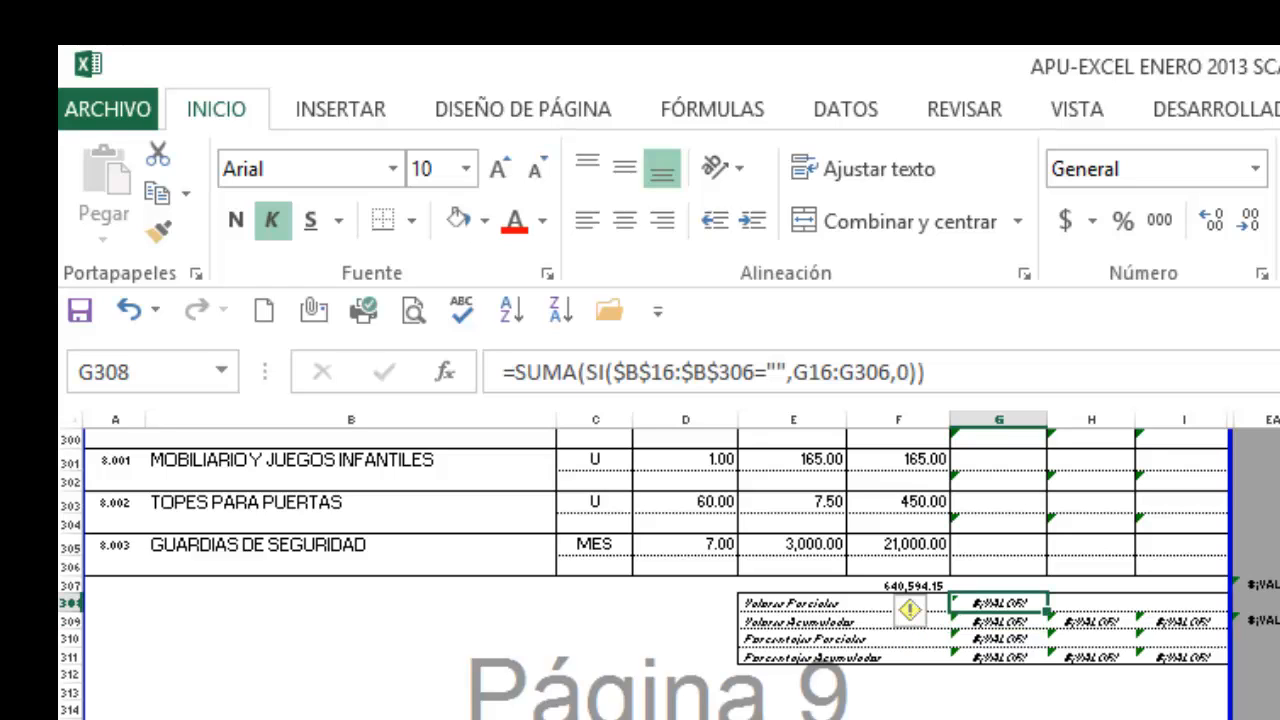
Re-enter =SUMA(SI($B$16:$B$306="",G16:G306,0)) in G308 as an array formula and compare it with H308's formula.
key(F2)
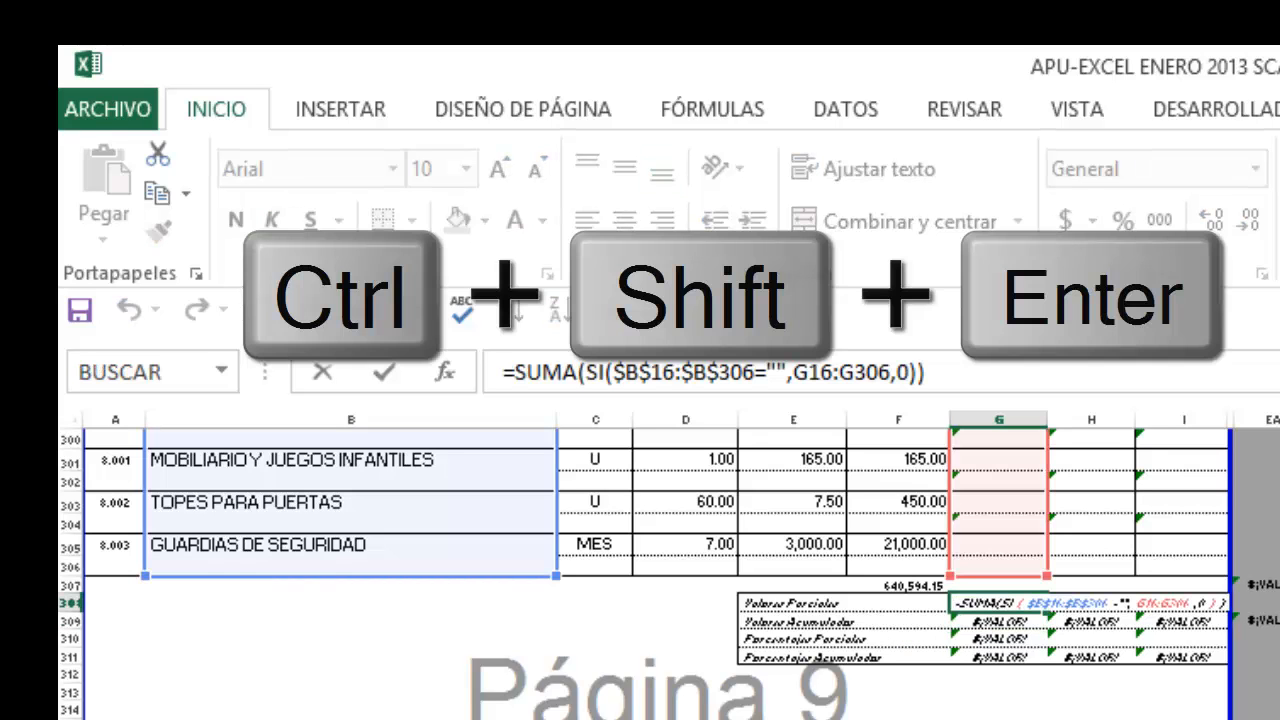
key(ctrl+shift+Return)
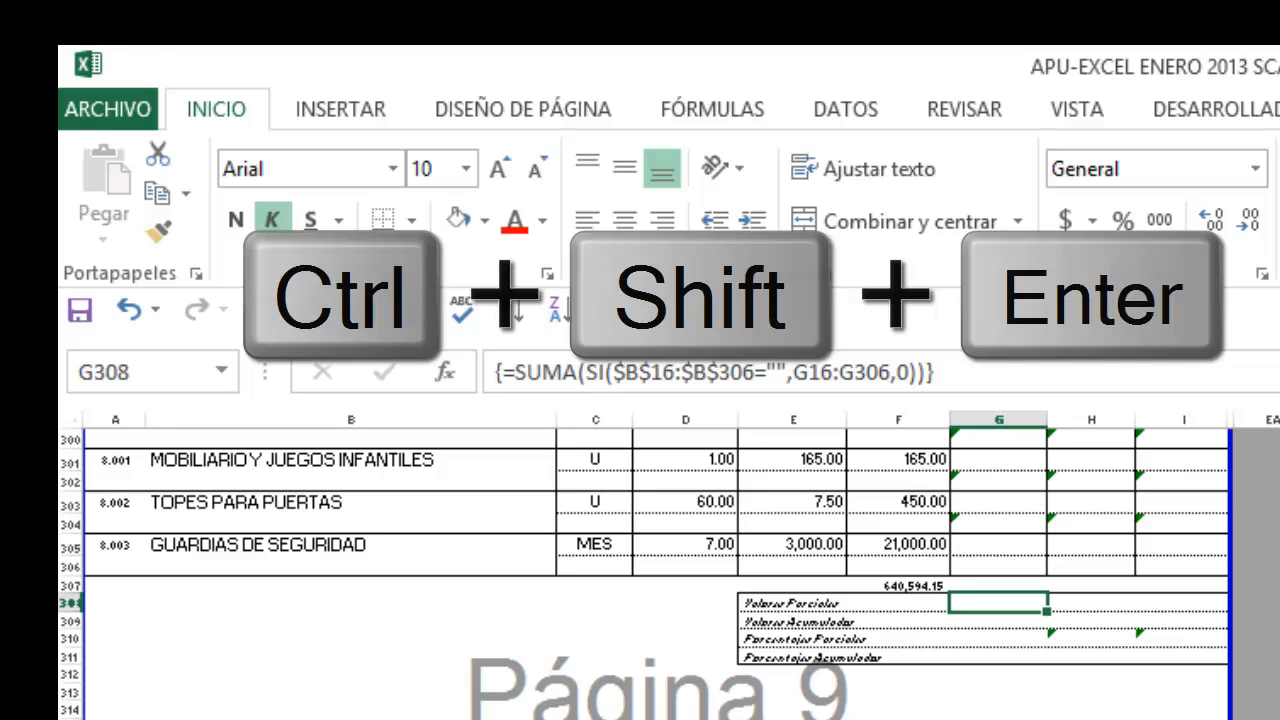
click(1091, 603)
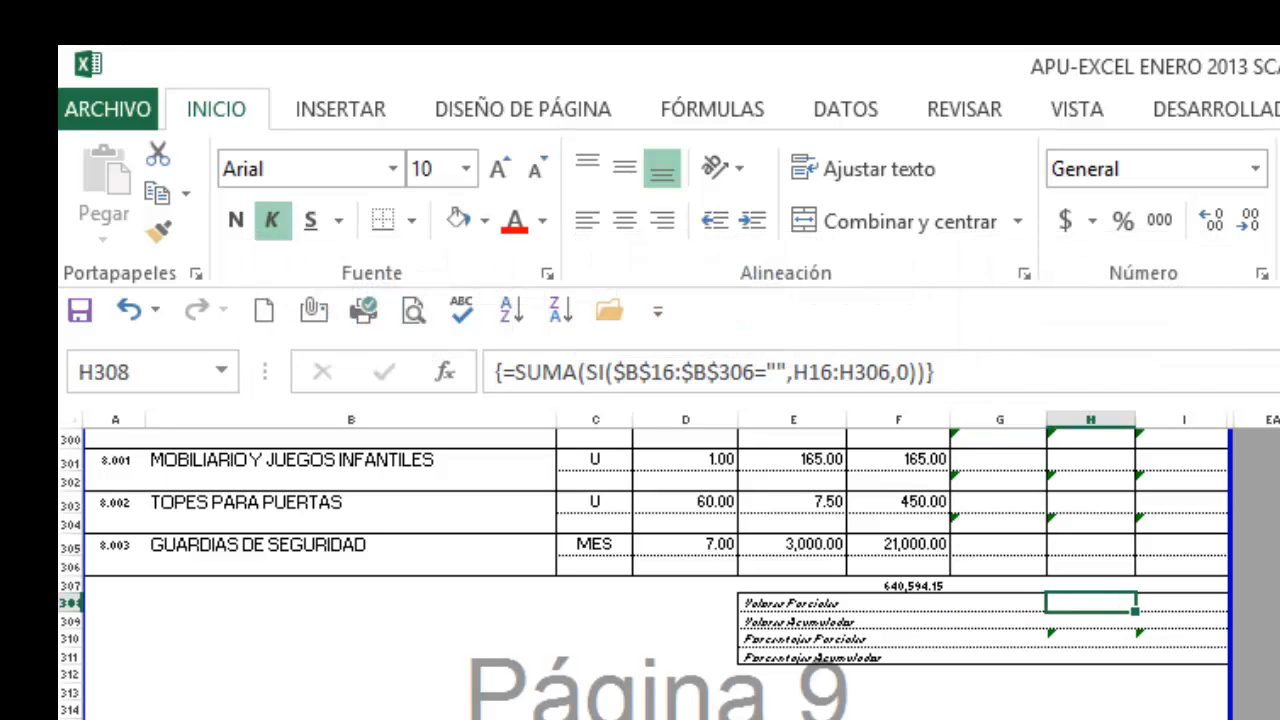
key(Right)
key(Left)
key(Left)
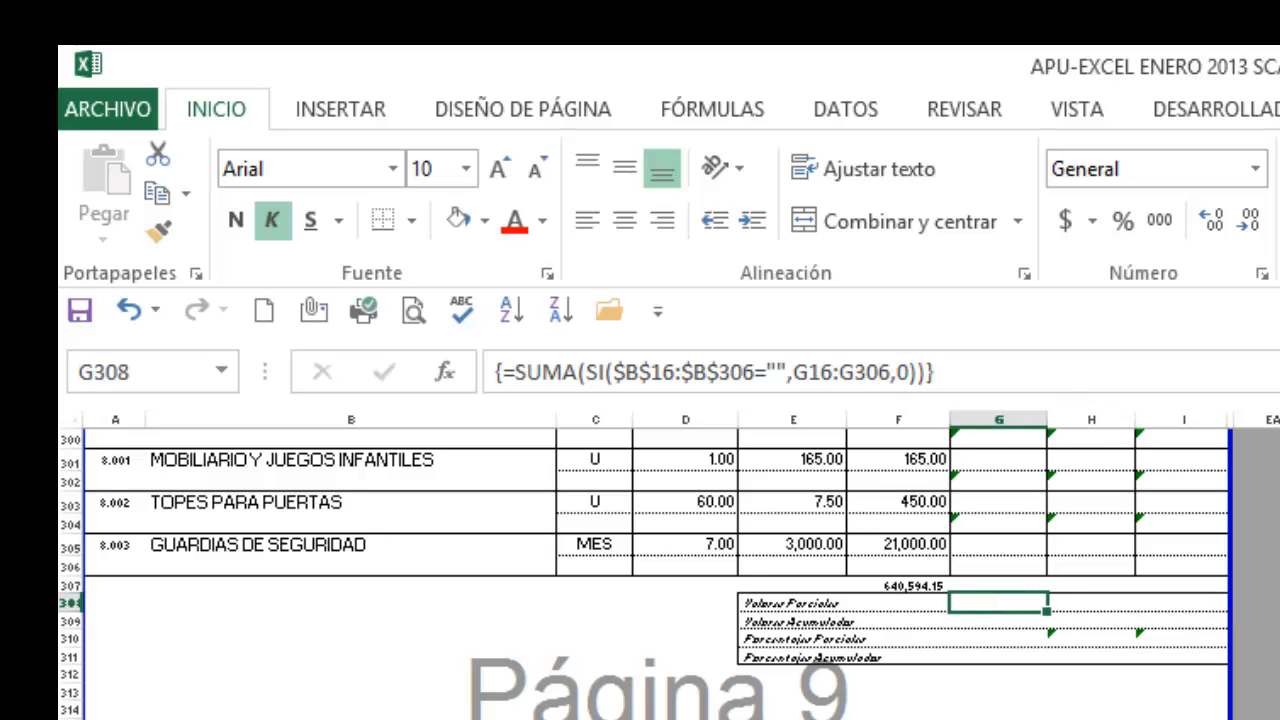
key(Right)
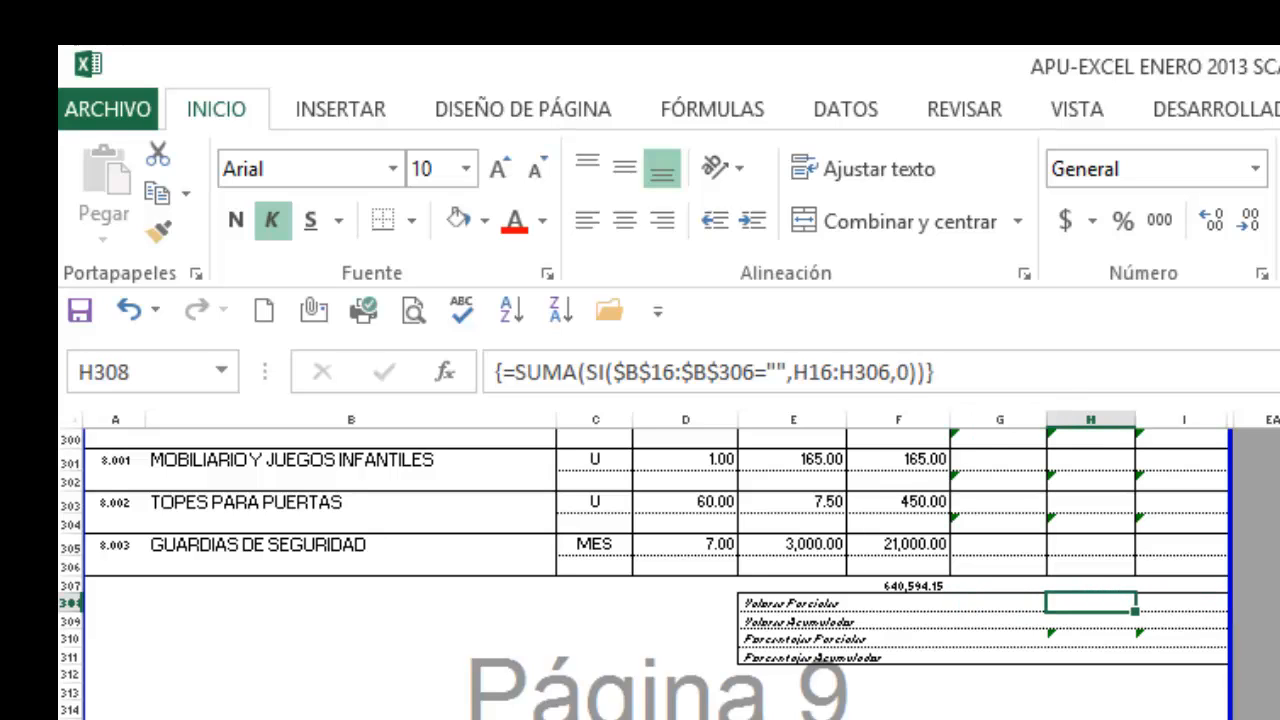
Re-enter the Valores Parciales formula in H308 as an ordinary formula instead of an array formula.
key(F2)
key(Return)
key(Up)
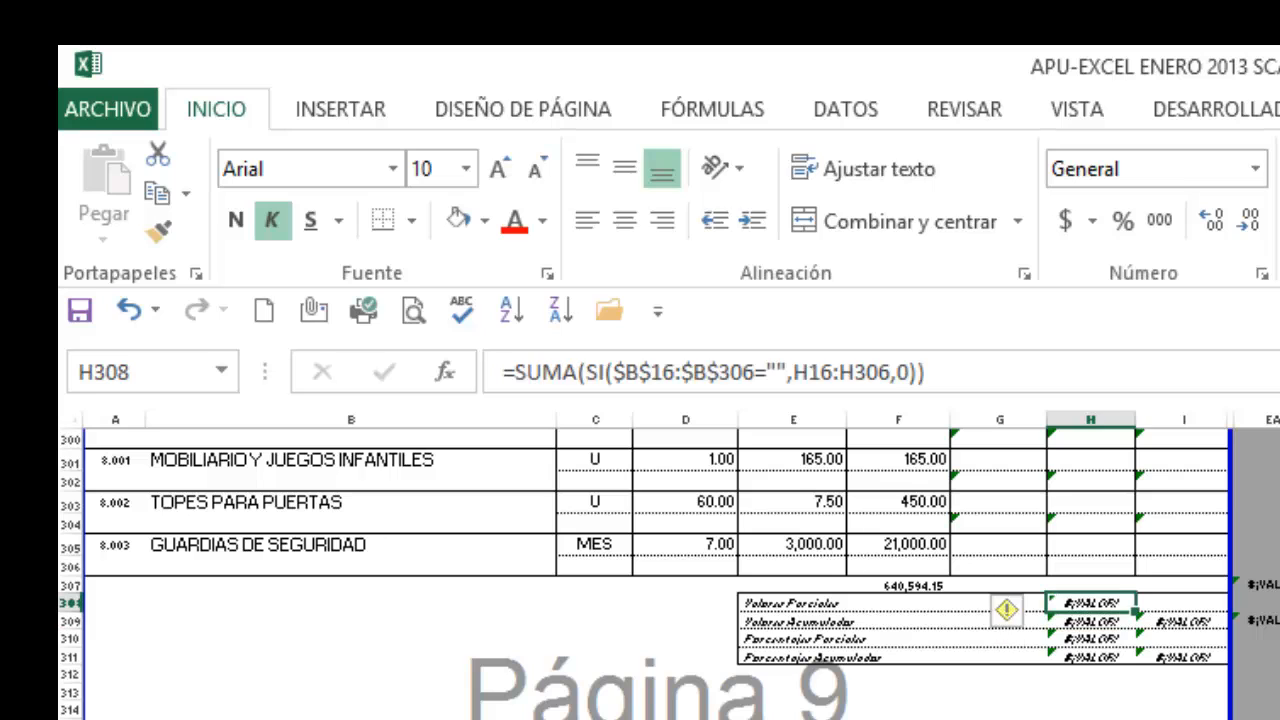
Inspect the ranges and condition inside H308's ordinary formula without changing it.
key(F2)
key(Left)
key(Left)
key(Left)
key(Left)
key(Left)
key(Left)
key(Left)
key(Left)
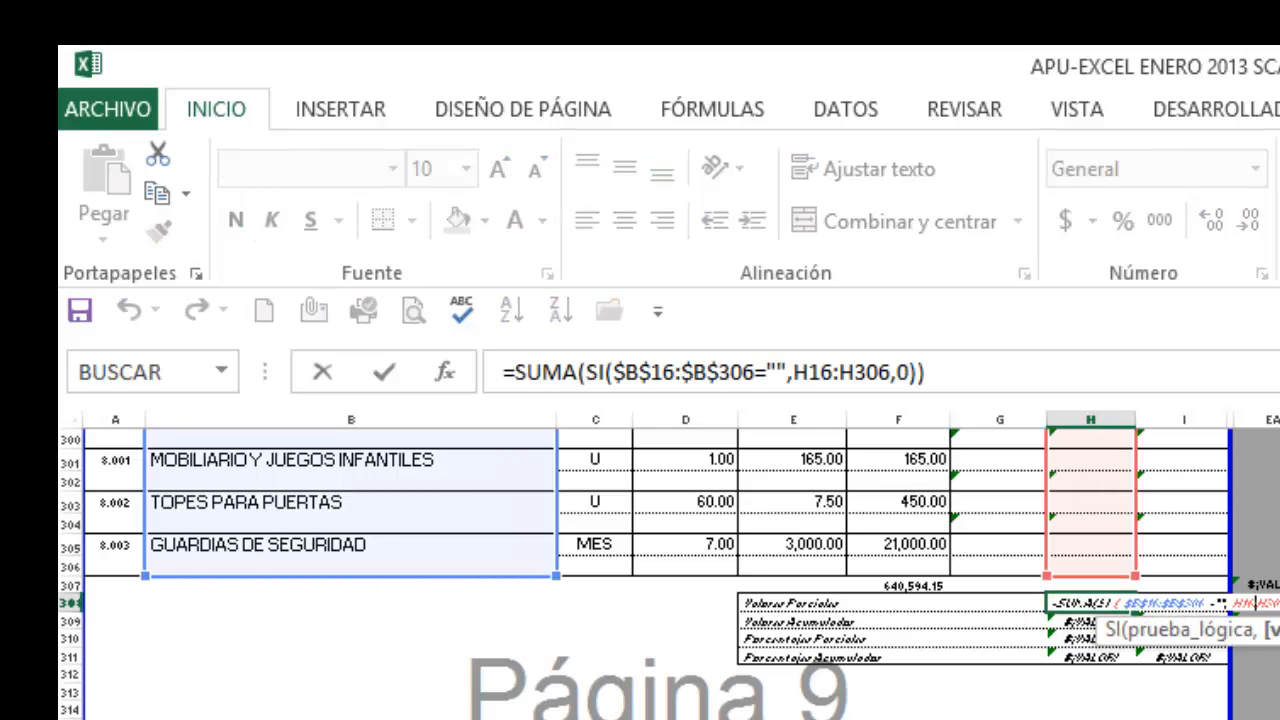
key(Escape)
Re-enter =SUMA(SI($B$16:$B$306="",H16:H306,0)) in H308 as an array formula.
ctrl+scroll(670, 565, up, 2)
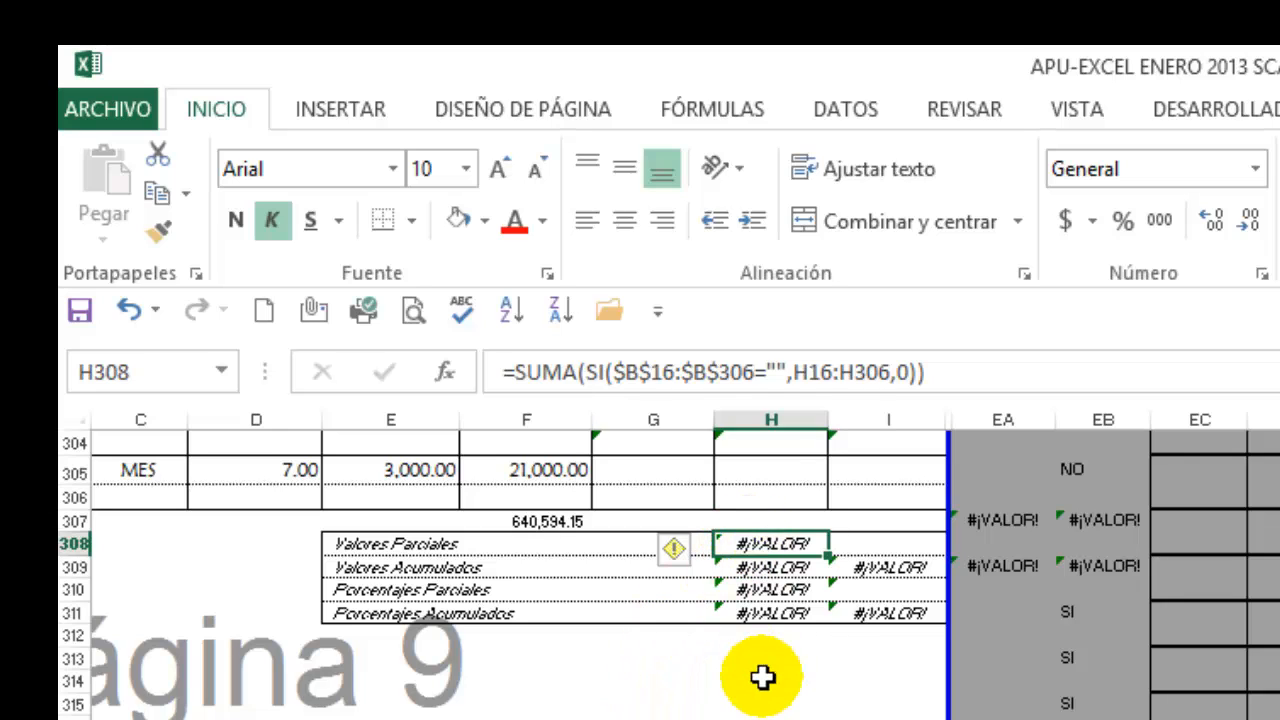
key(F2)
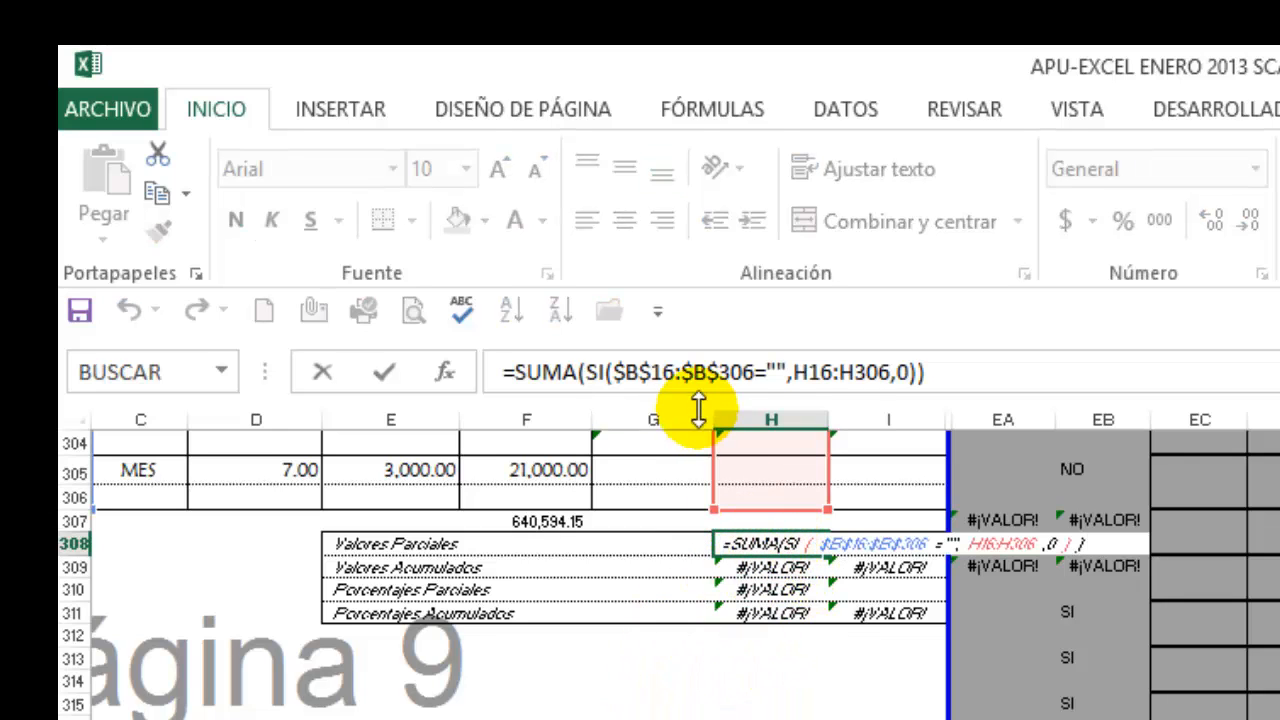
key(Escape)
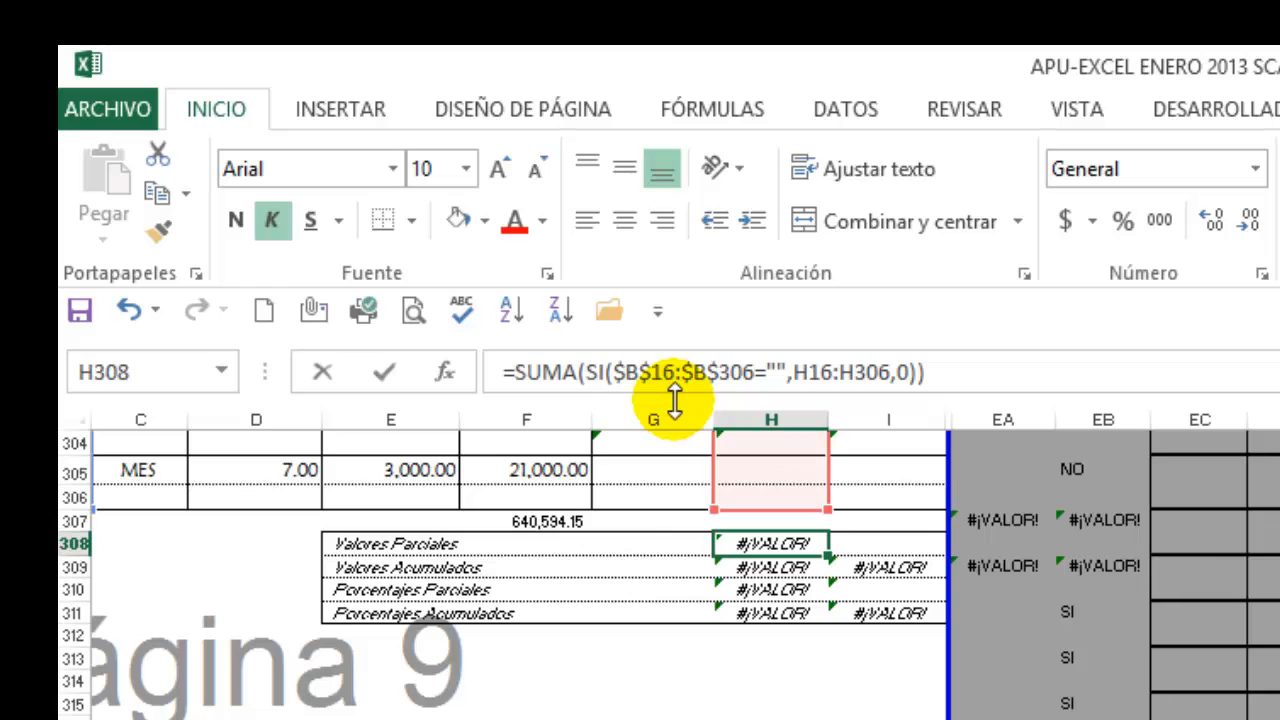
key(F2)
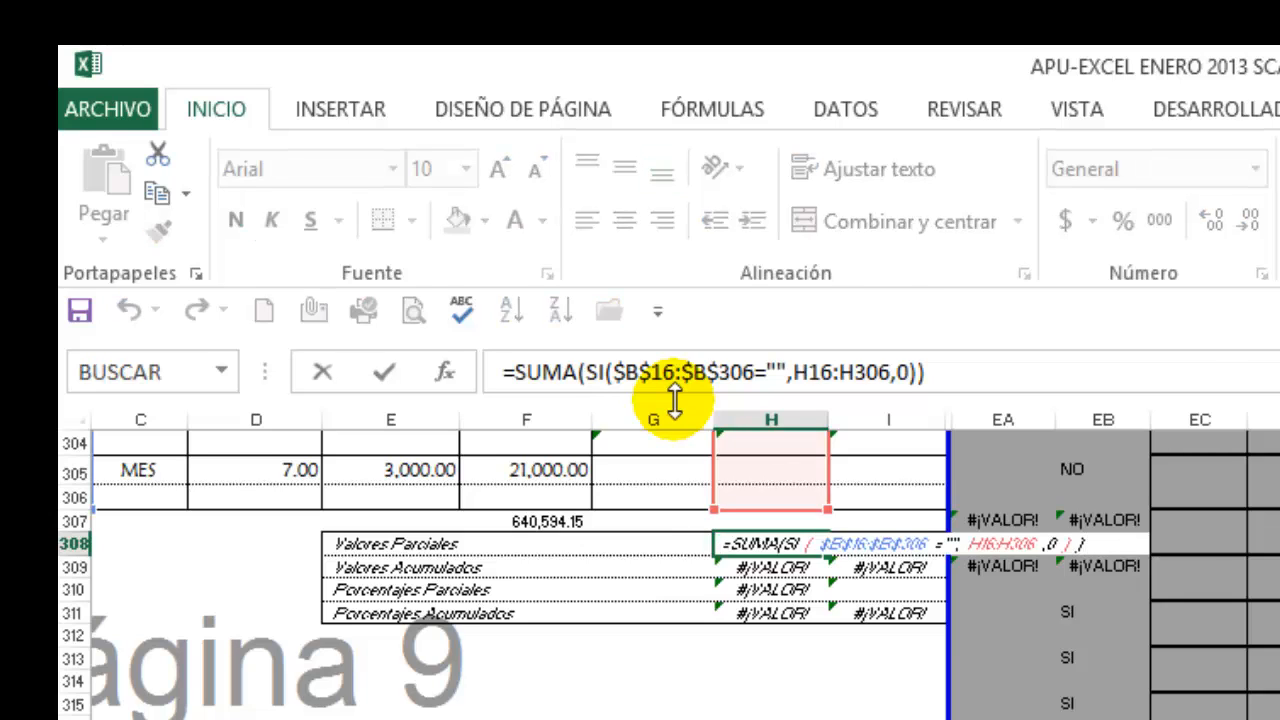
key(ctrl+shift+Return)
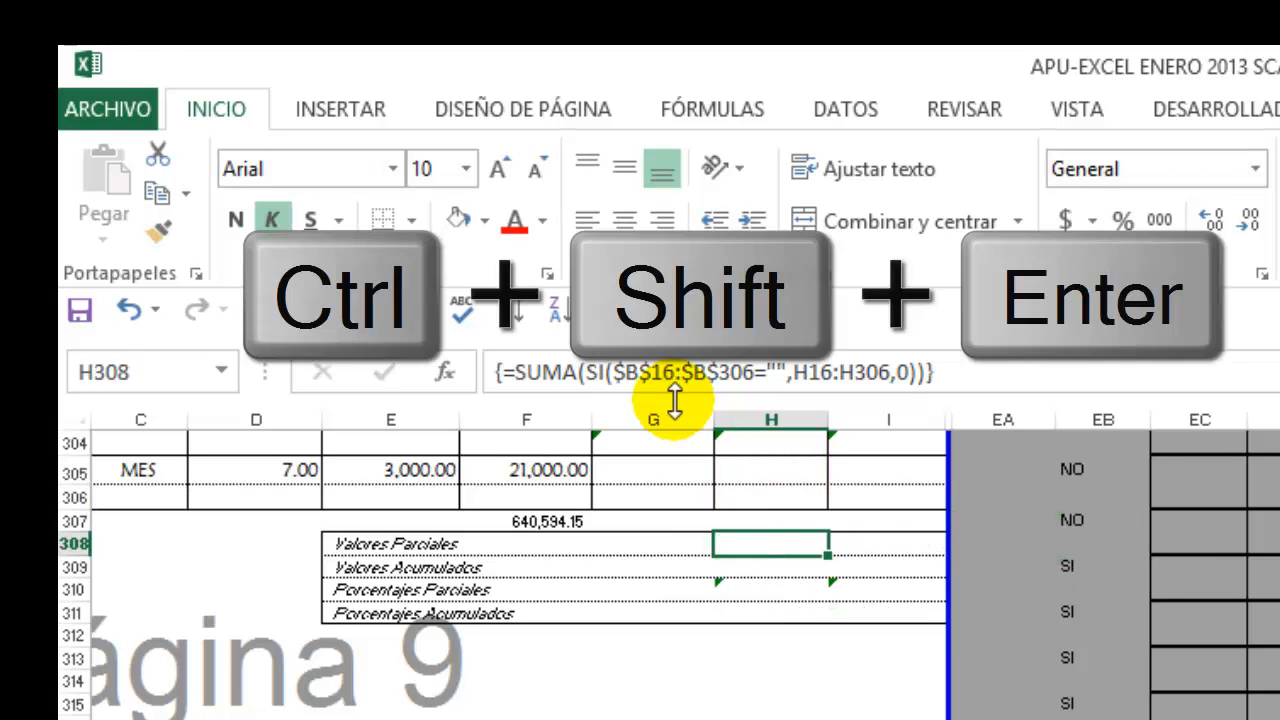
Review the CRONOGRAMA item rows upward along column A, from row 307 to row 241.
key(Left)
key(Home)
key(Up)
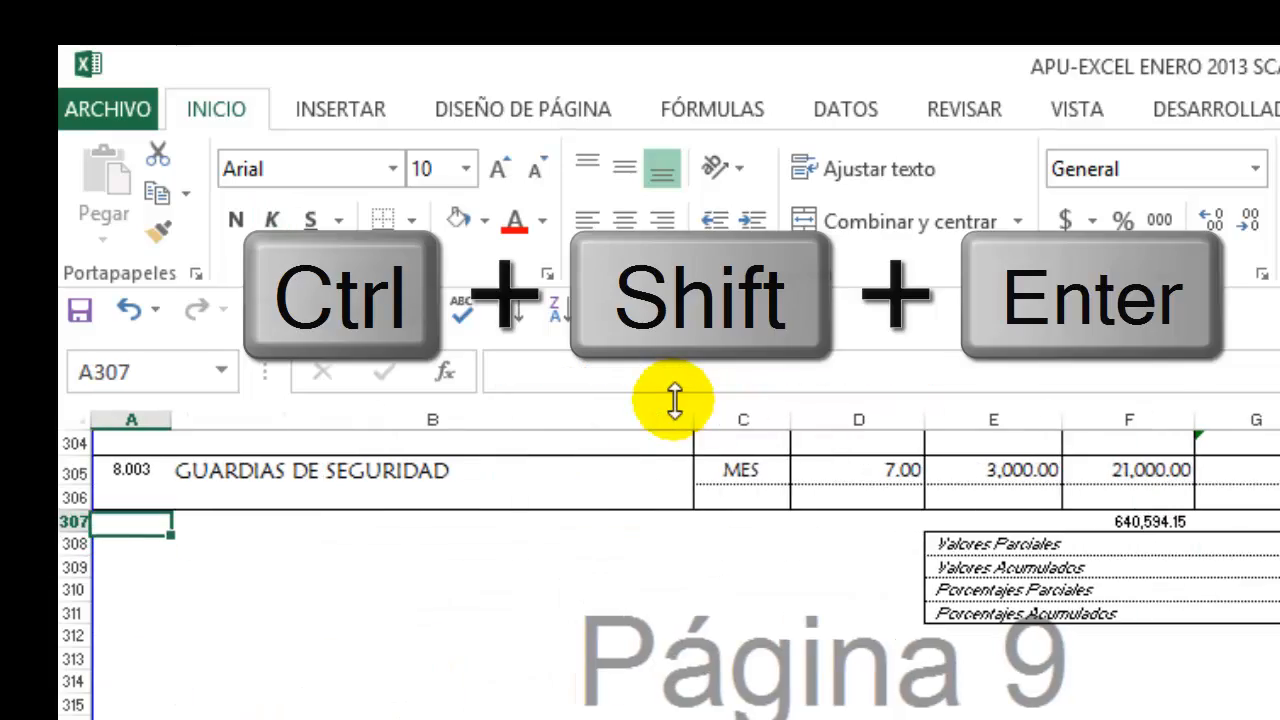
key(Up)
key(Up)
key(Up)
key(Up)
key(Up)
key(Up)
key(Up)
key(Up)
key(Up)
key(Up)
key(Up)
key(Up)
key(Up)
key(Up)
key(Up)
key(Up)
key(Up)
key(Up)
key(Up)
key(Up)
key(Up)
key(Up)
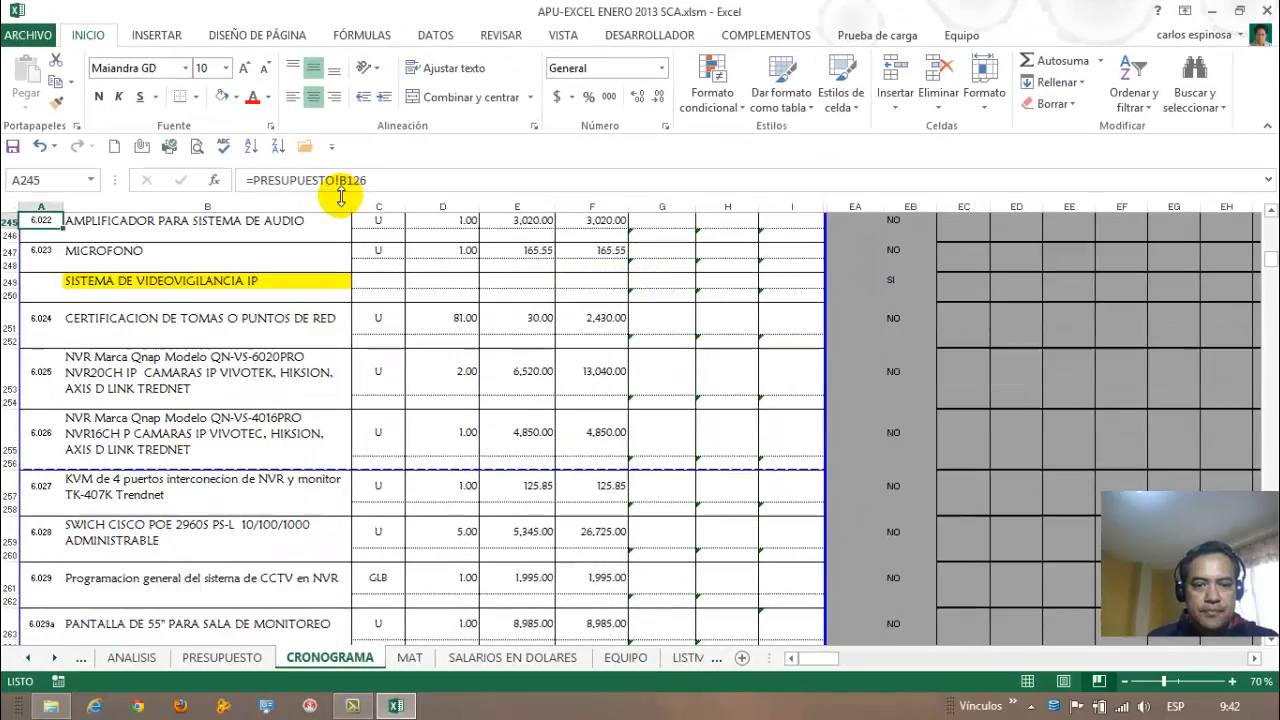
key(Up)
key(Up)
key(Up)
key(Up)
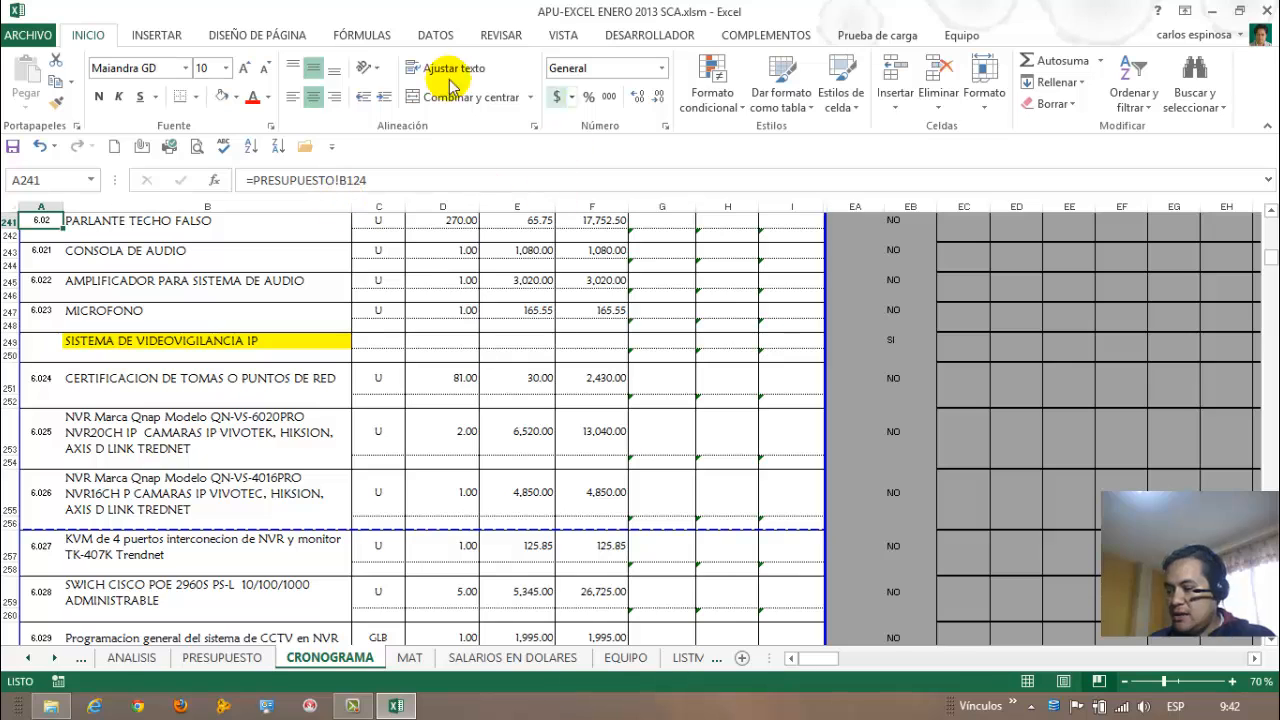
Open the RUBROS sheet and go to the first items of the BASE DE RUBROS table.
click(22, 660)
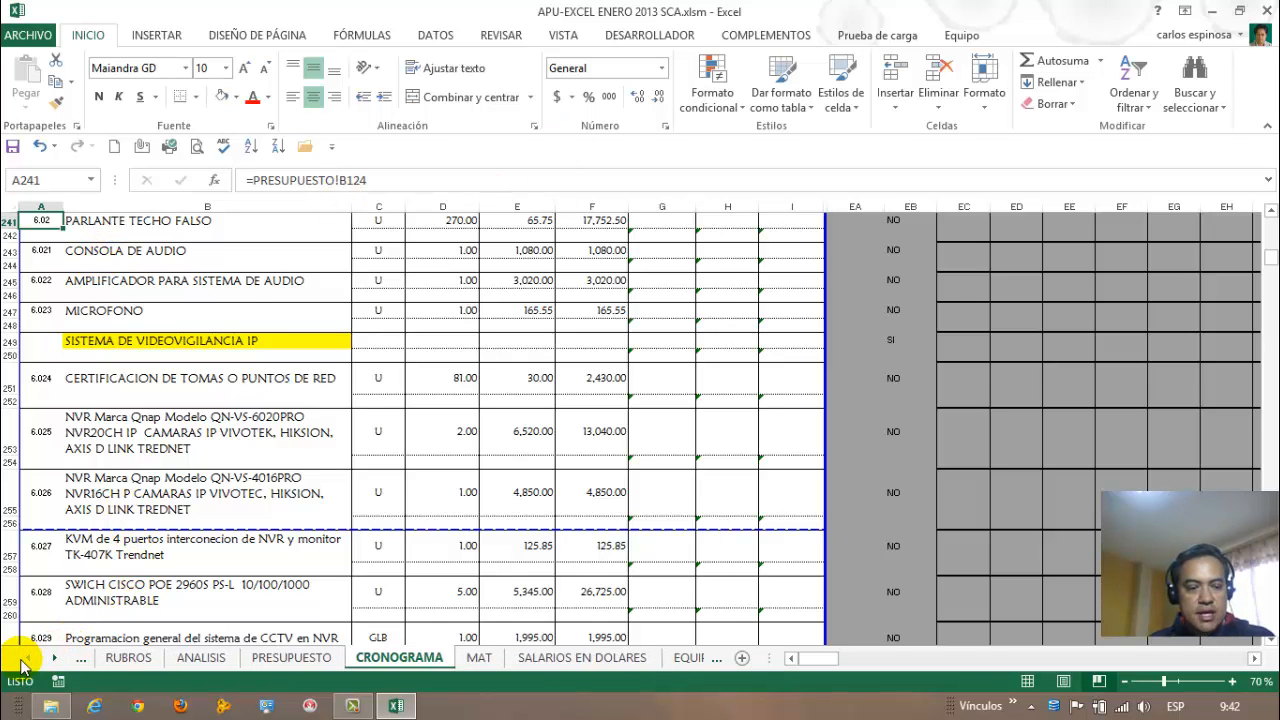
click(129, 658)
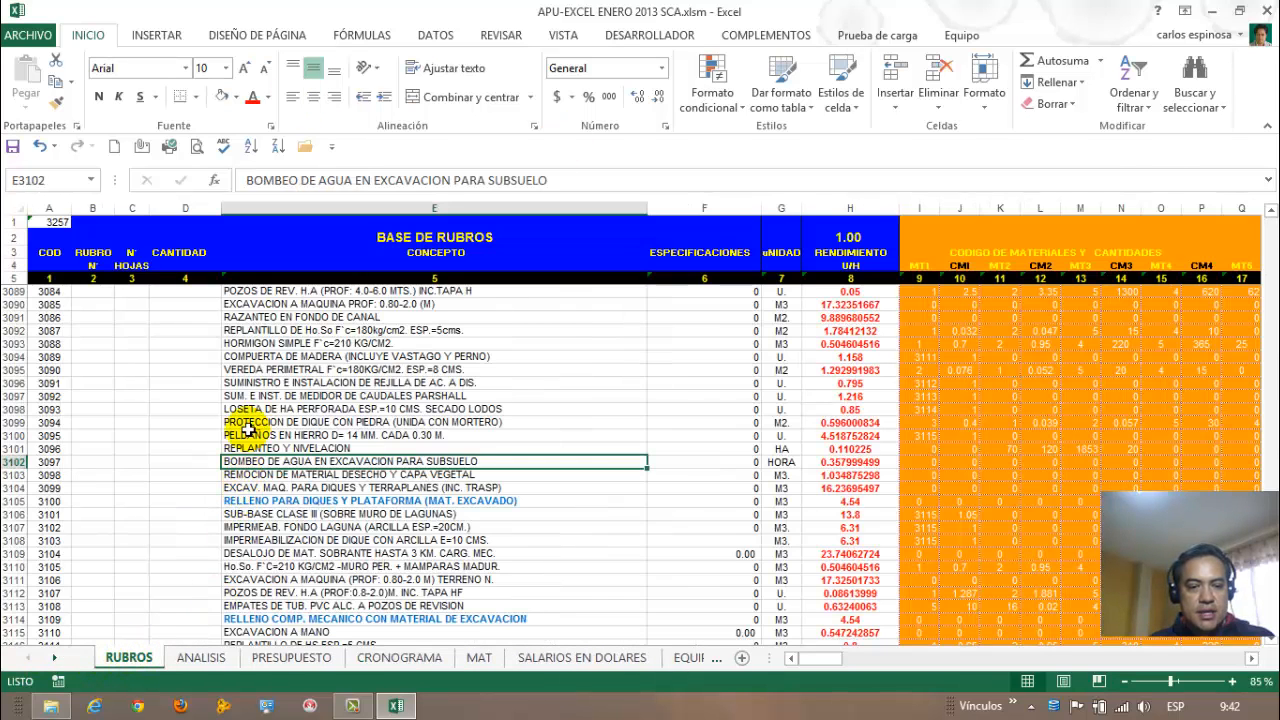
click(245, 383)
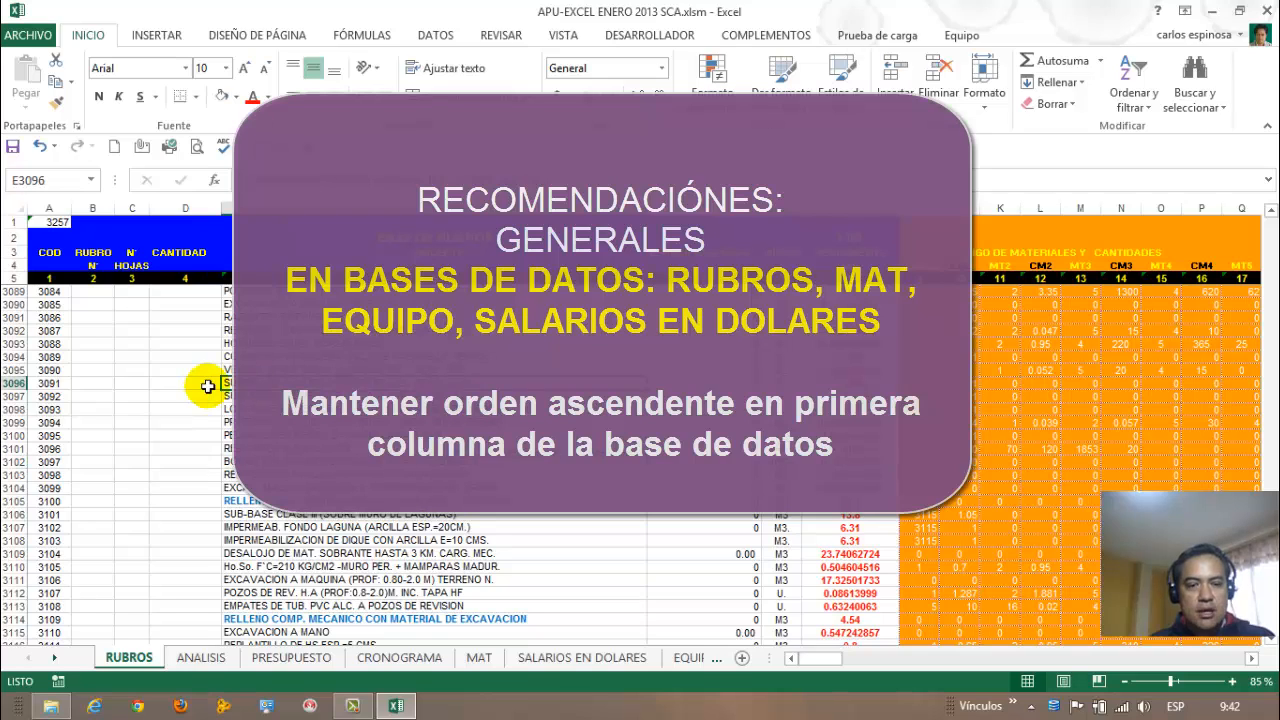
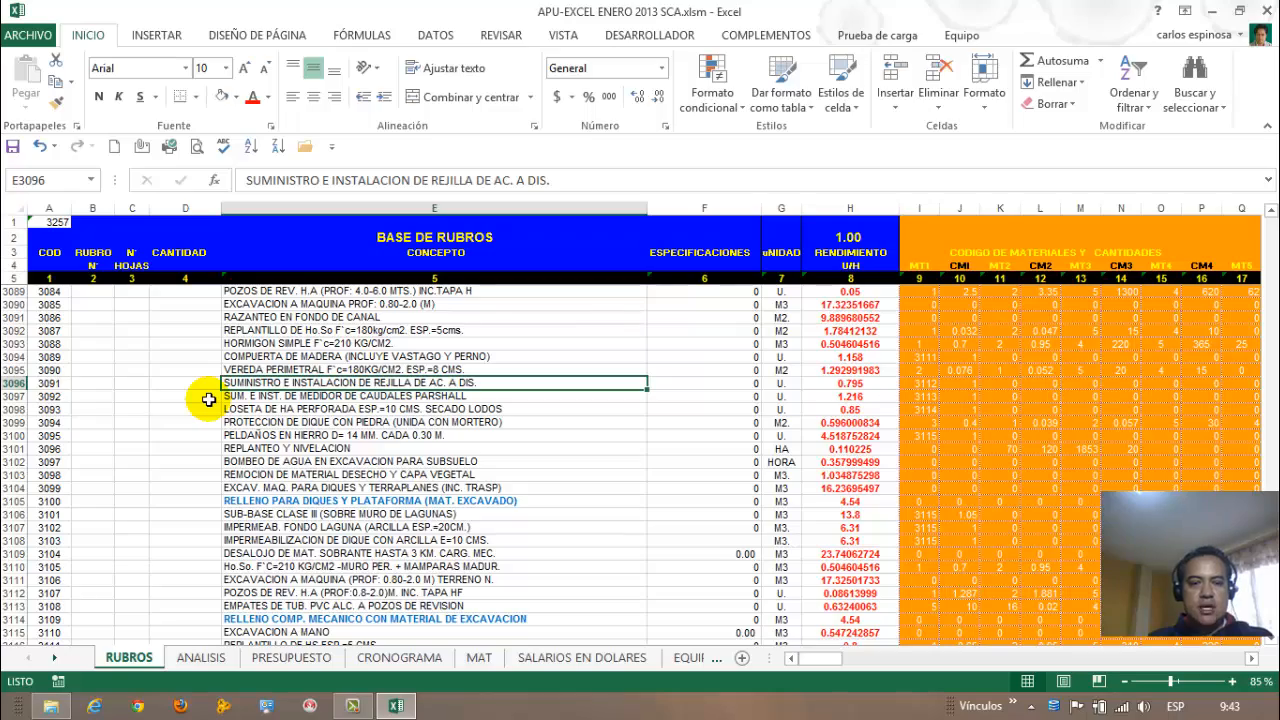
scroll(323, 436, down, 3)
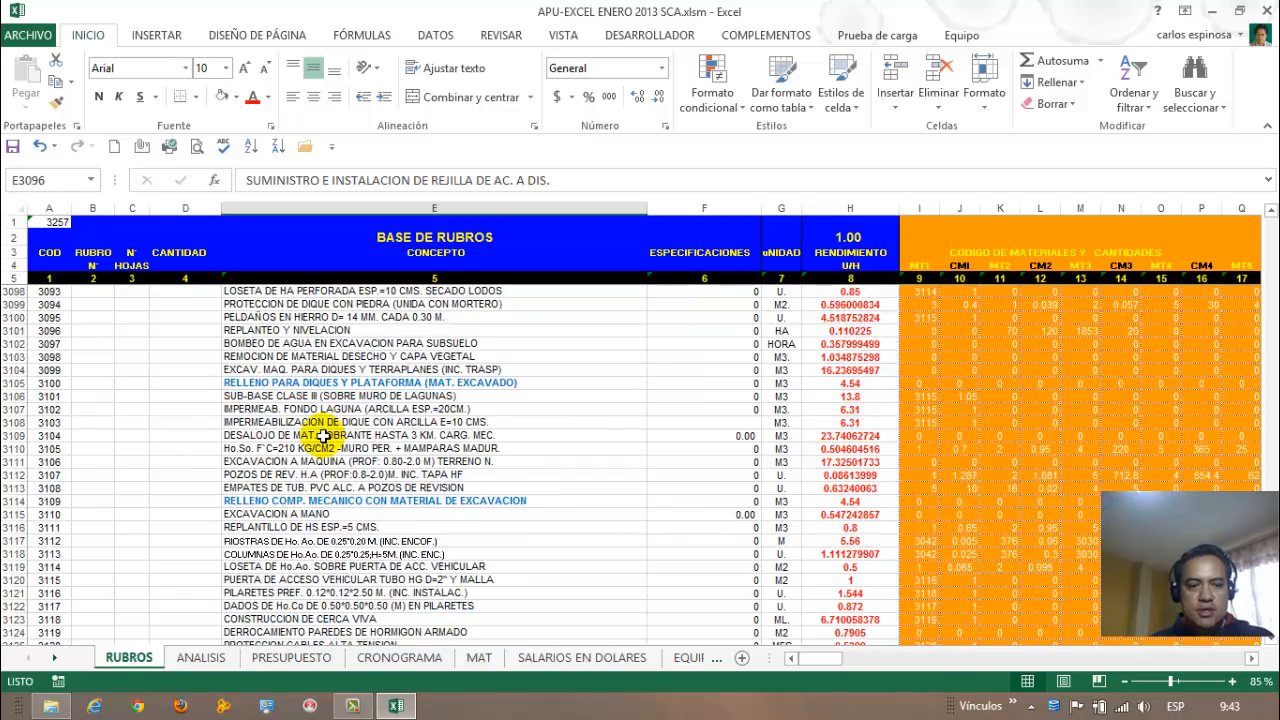
ctrl+scroll(323, 436, down, 2)
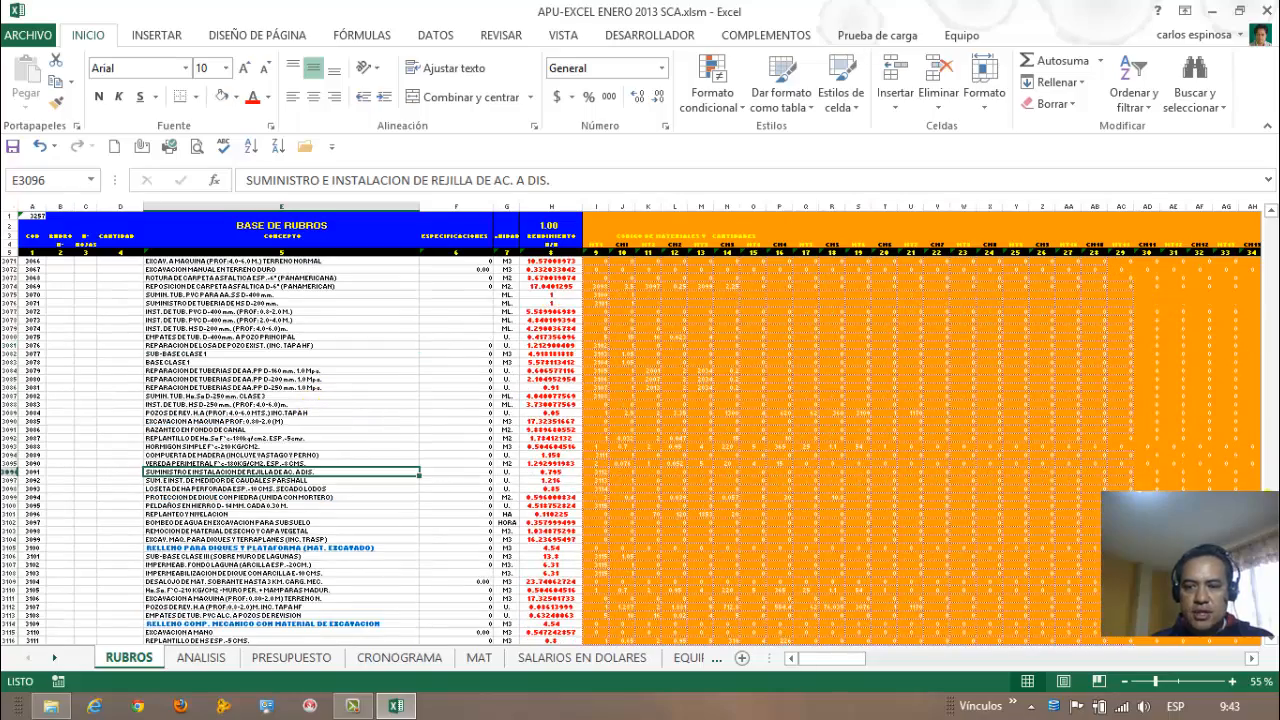
drag(1271, 624, 1268, 217)
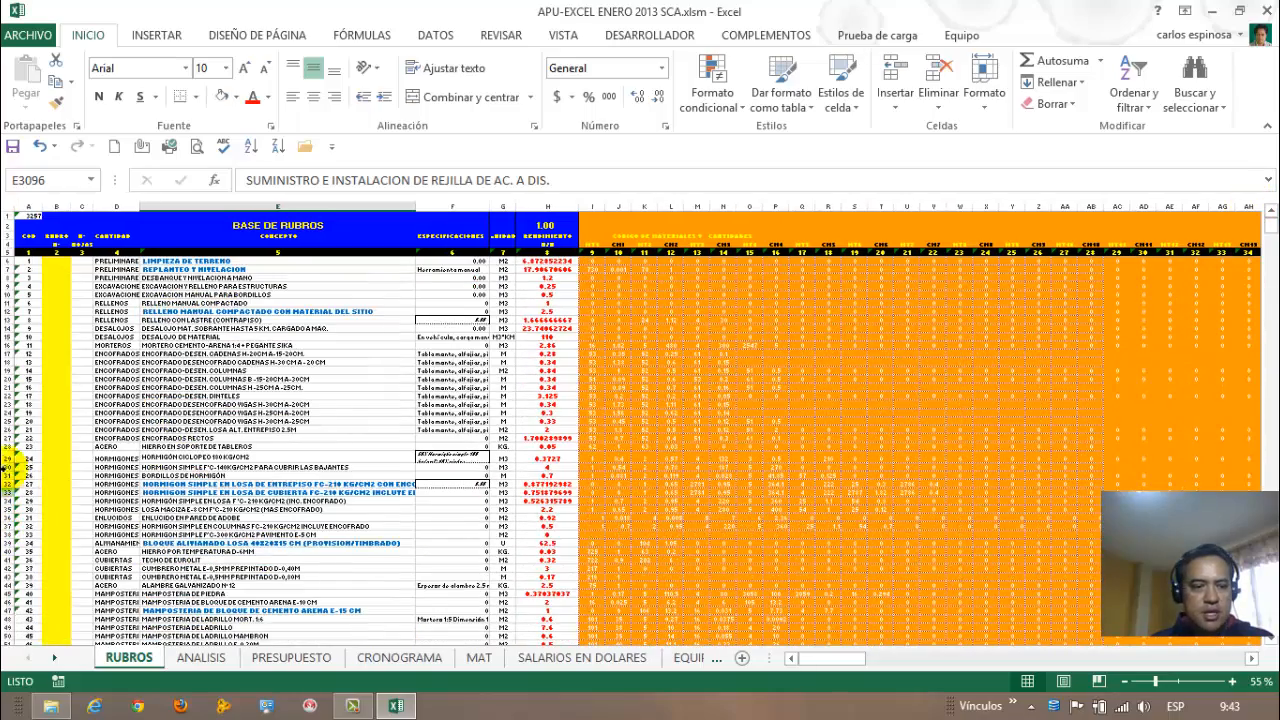
Clear all contents of rows 29 to 39 in the BASE DE RUBROS table, covering codes 24 to 34.
drag(10, 456, 12, 543)
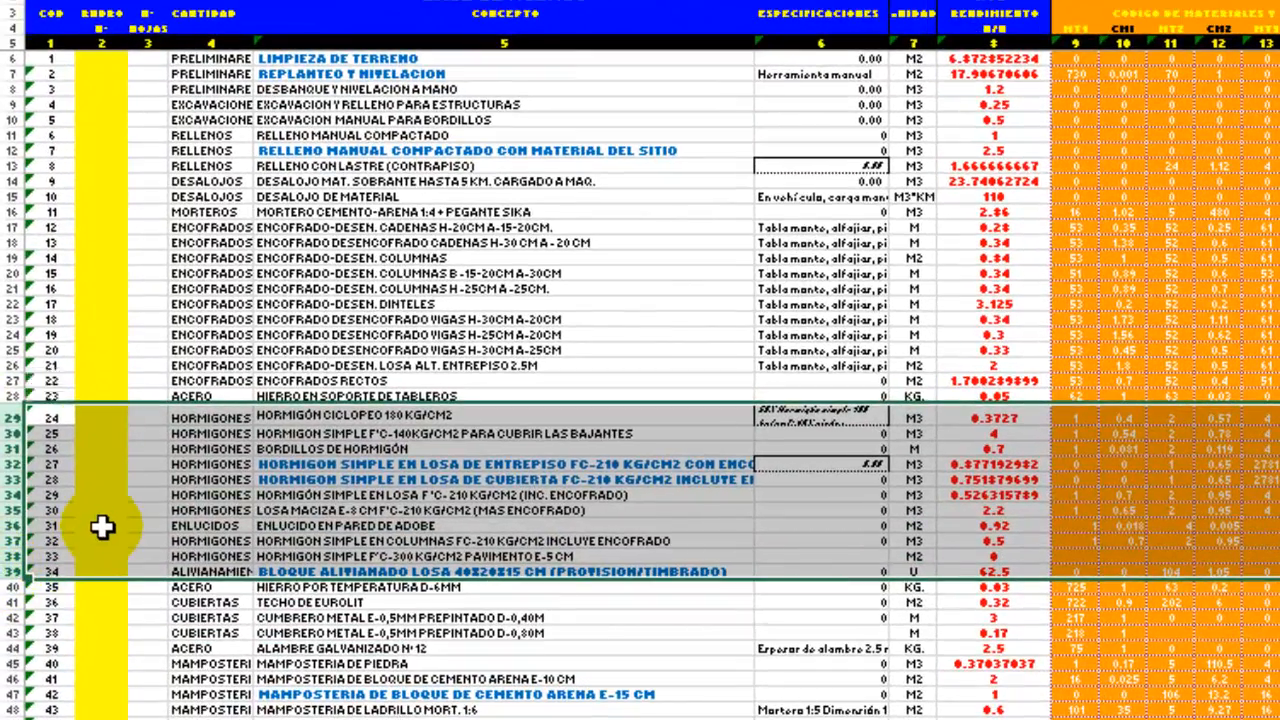
ctrl+scroll(102, 527, up, 3)
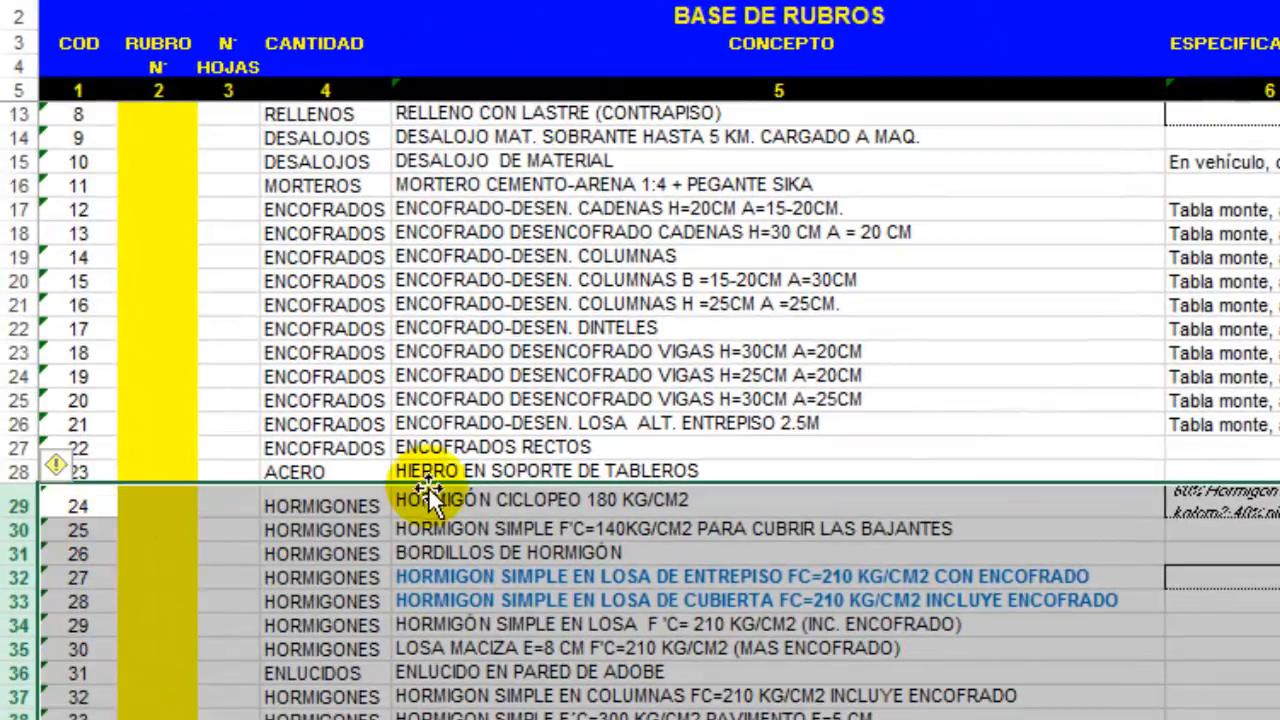
scroll(433, 481, down, 2)
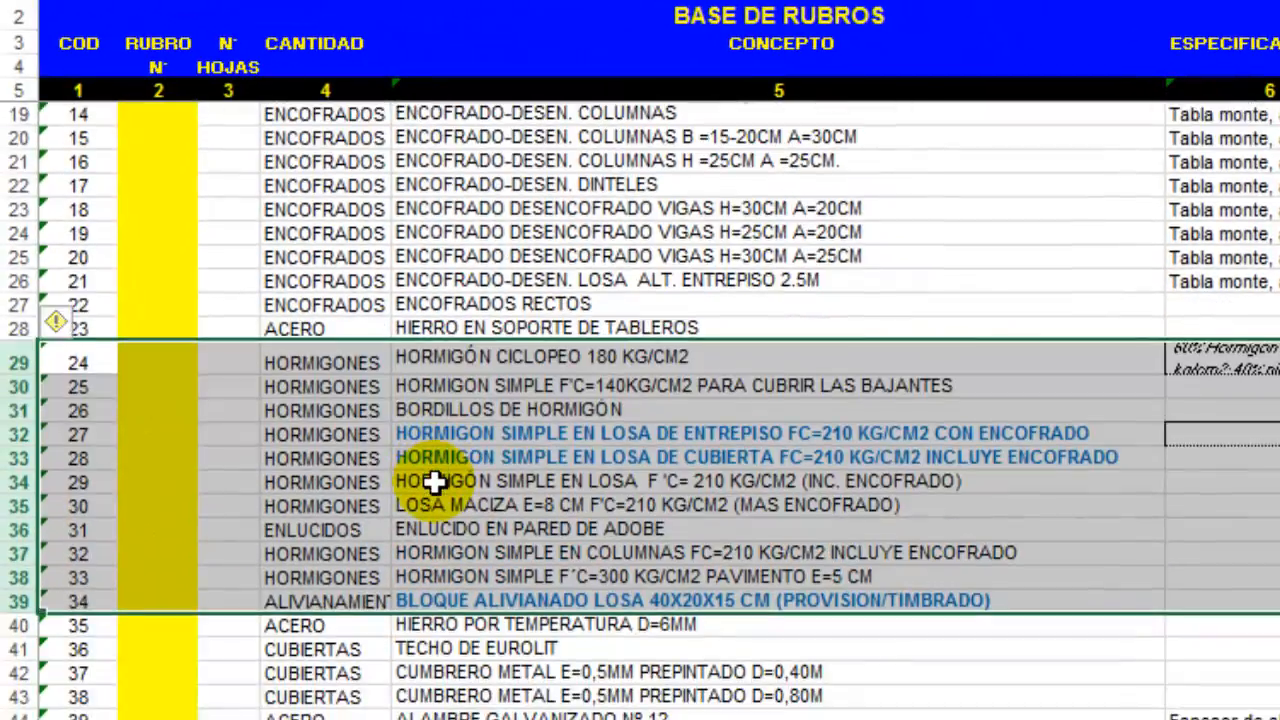
key(Delete)
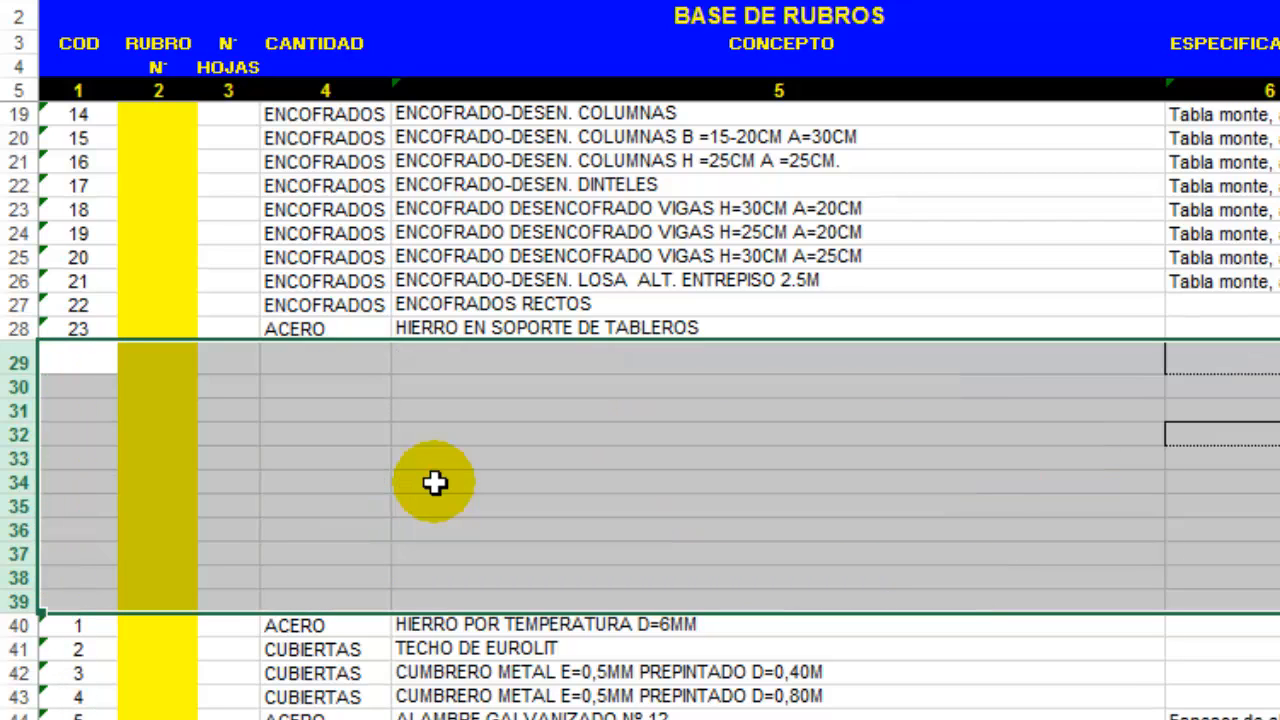
click(433, 482)
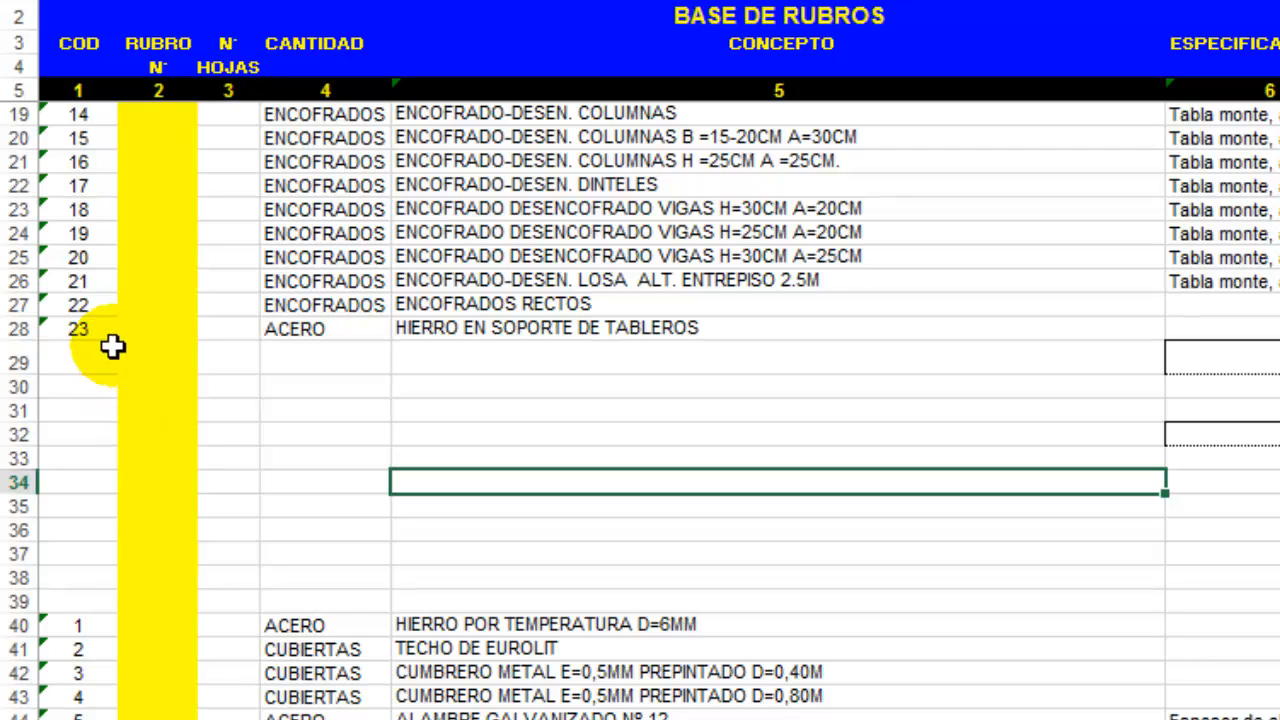
Examine the COD column's numbering above and below the emptied rows, comparing A26 and A28 with A40 and A41.
click(78, 1)
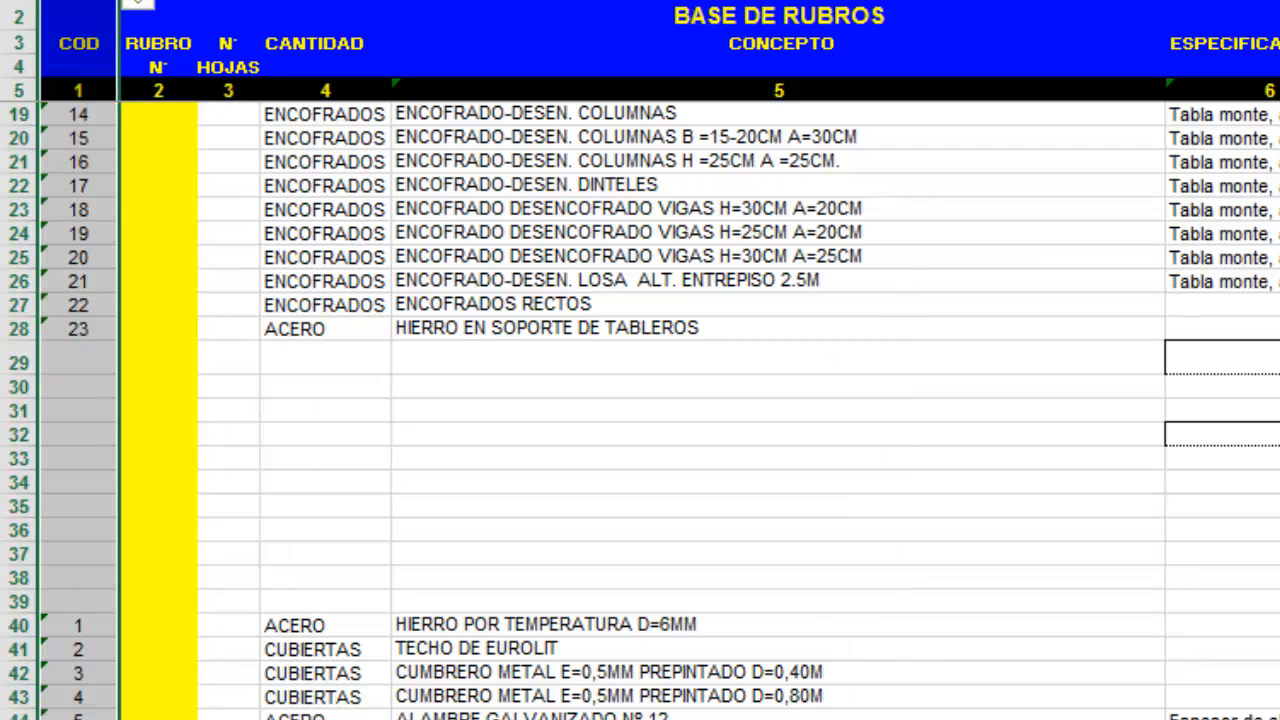
mouse_move(45, 134)
mouse_down()
mouse_move(80, 220)
mouse_move(80, 286)
mouse_up()
click(80, 286)
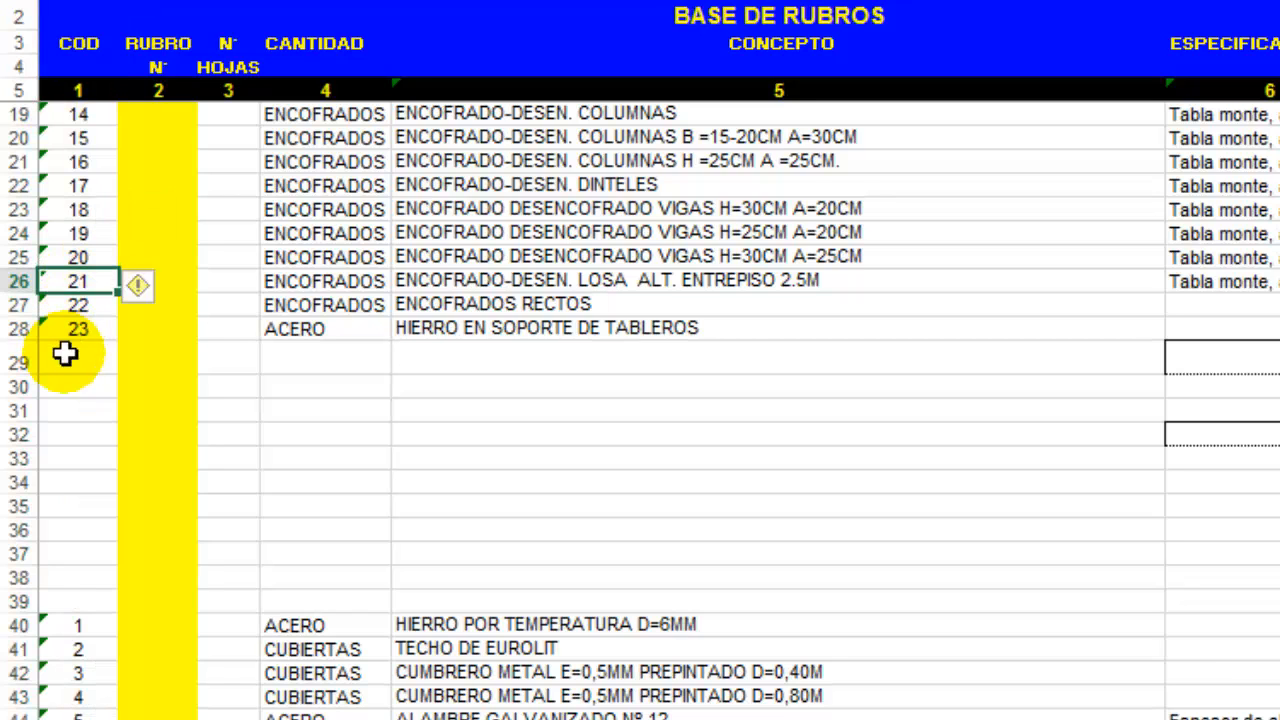
click(63, 627)
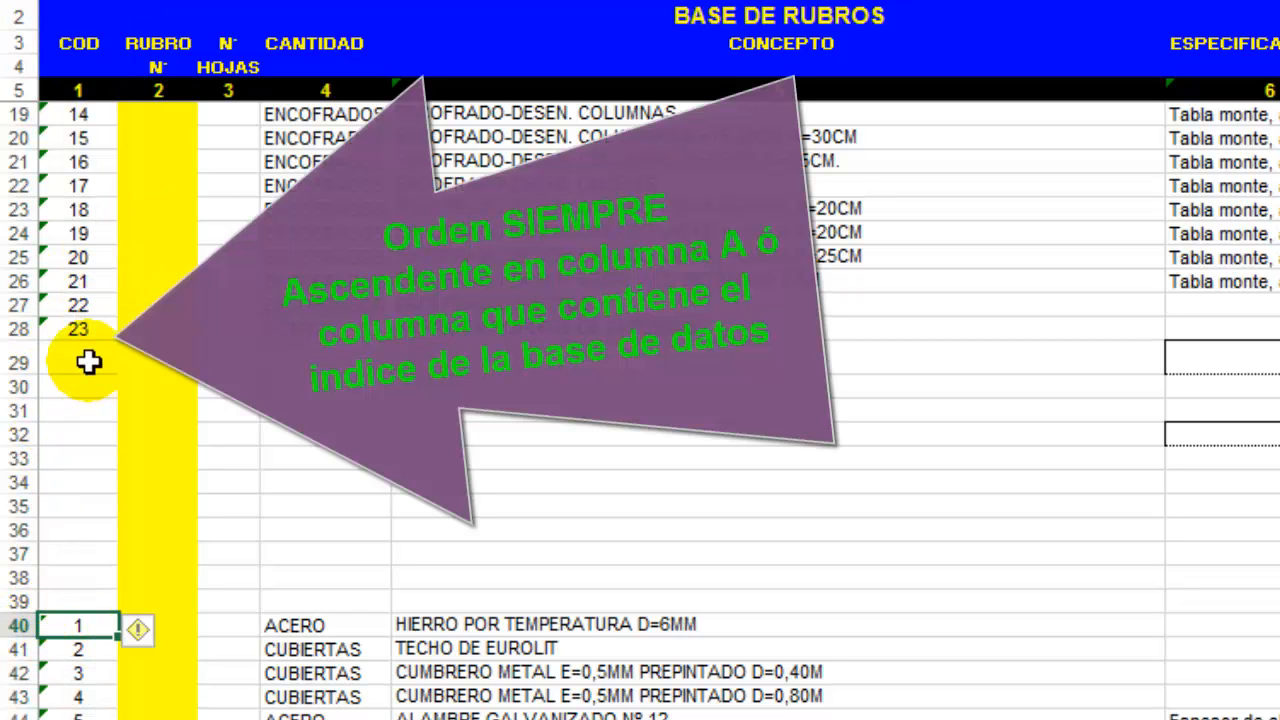
click(84, 330)
click(88, 643)
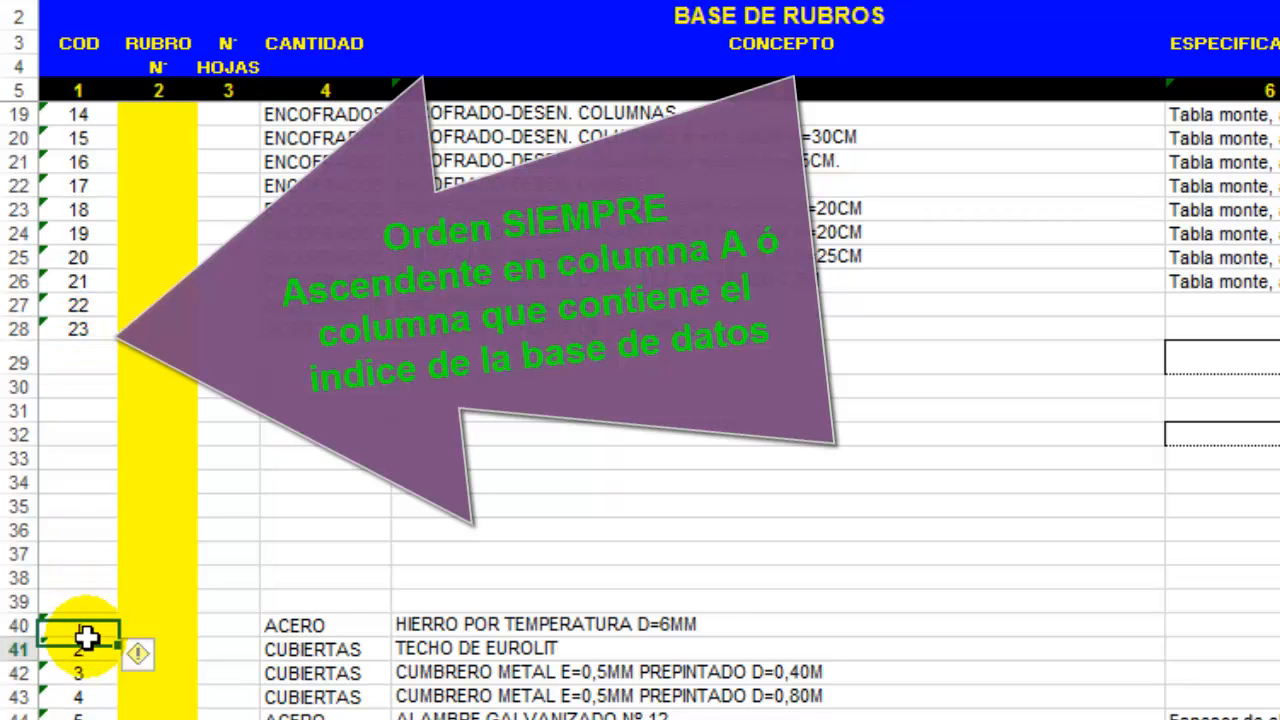
Enter codes 24 to 29 in A29:A34 of the COD column and fill the series down to 34 in A39.
click(97, 361)
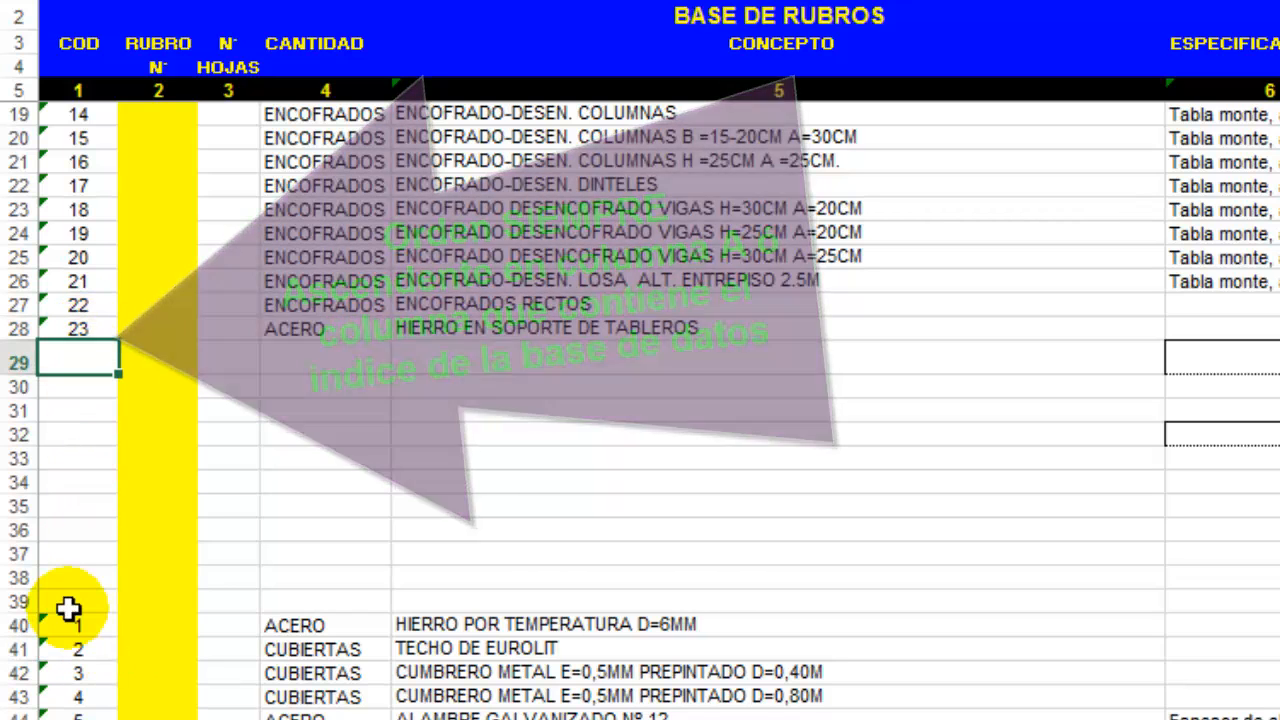
text(24)
key(Return)
text(25)
key(Return)
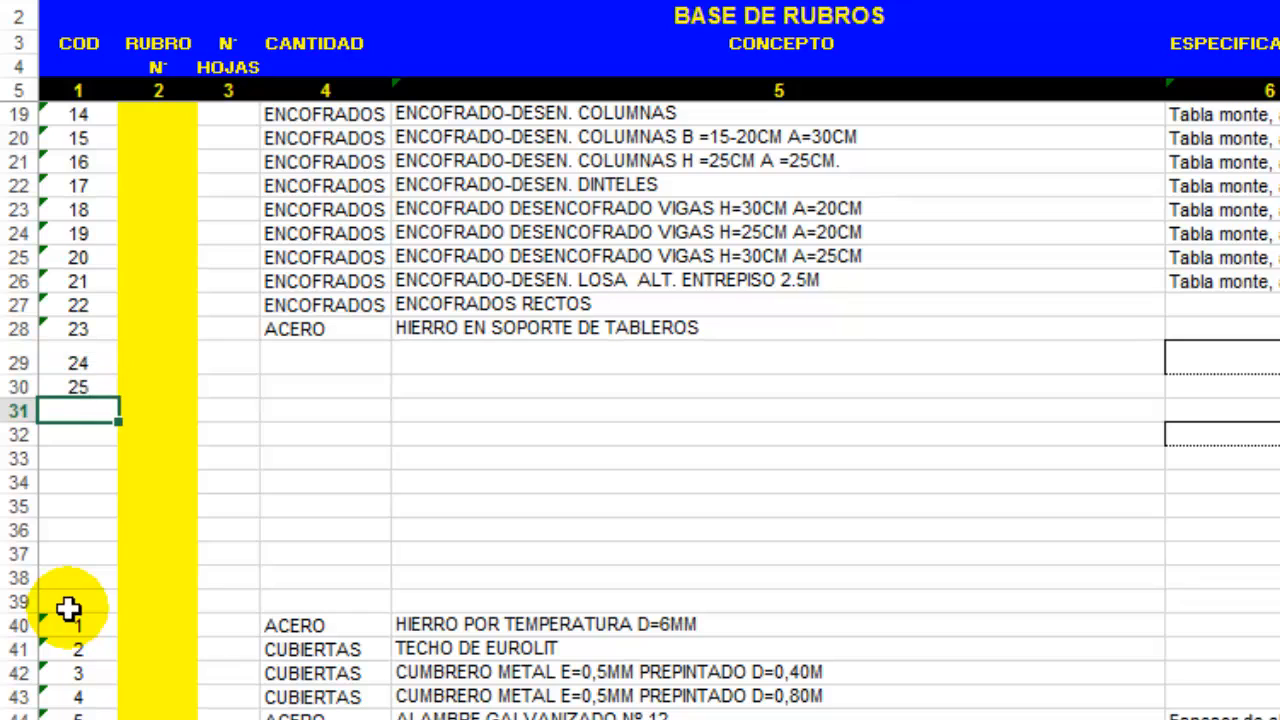
text(26)
key(Return)
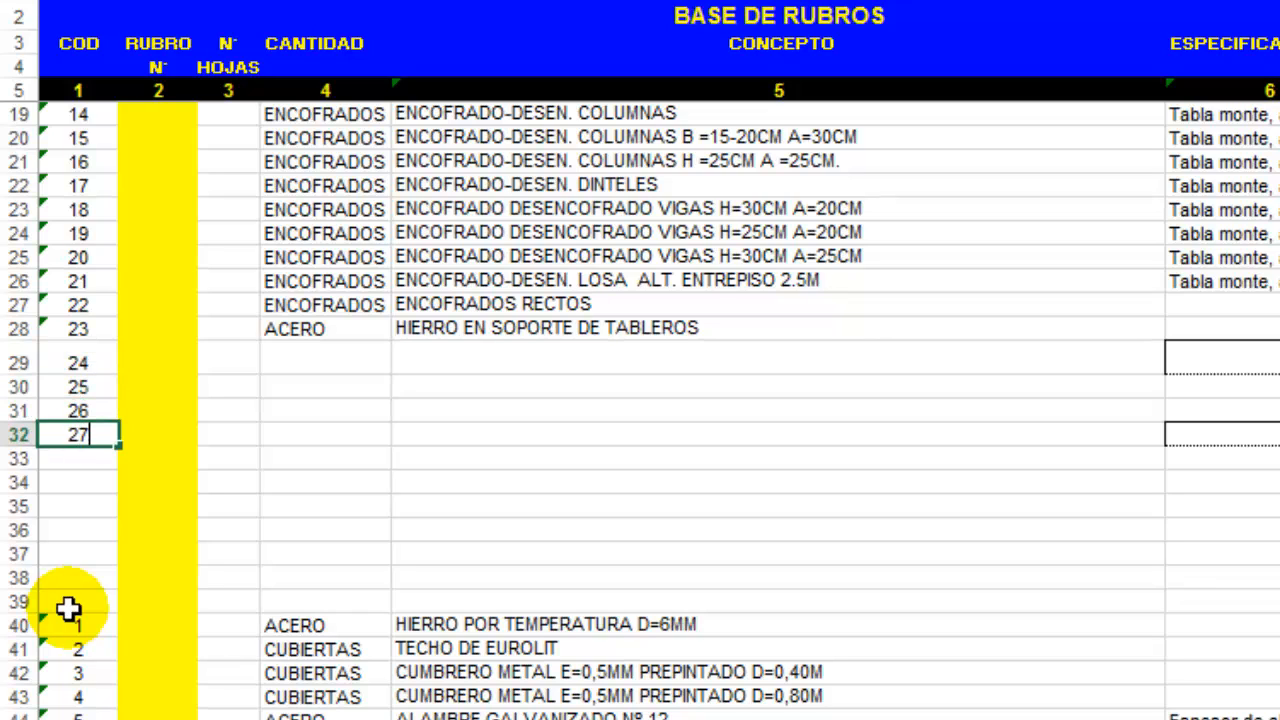
key(Return)
text(28)
key(Return)
text(29)
key(Return)
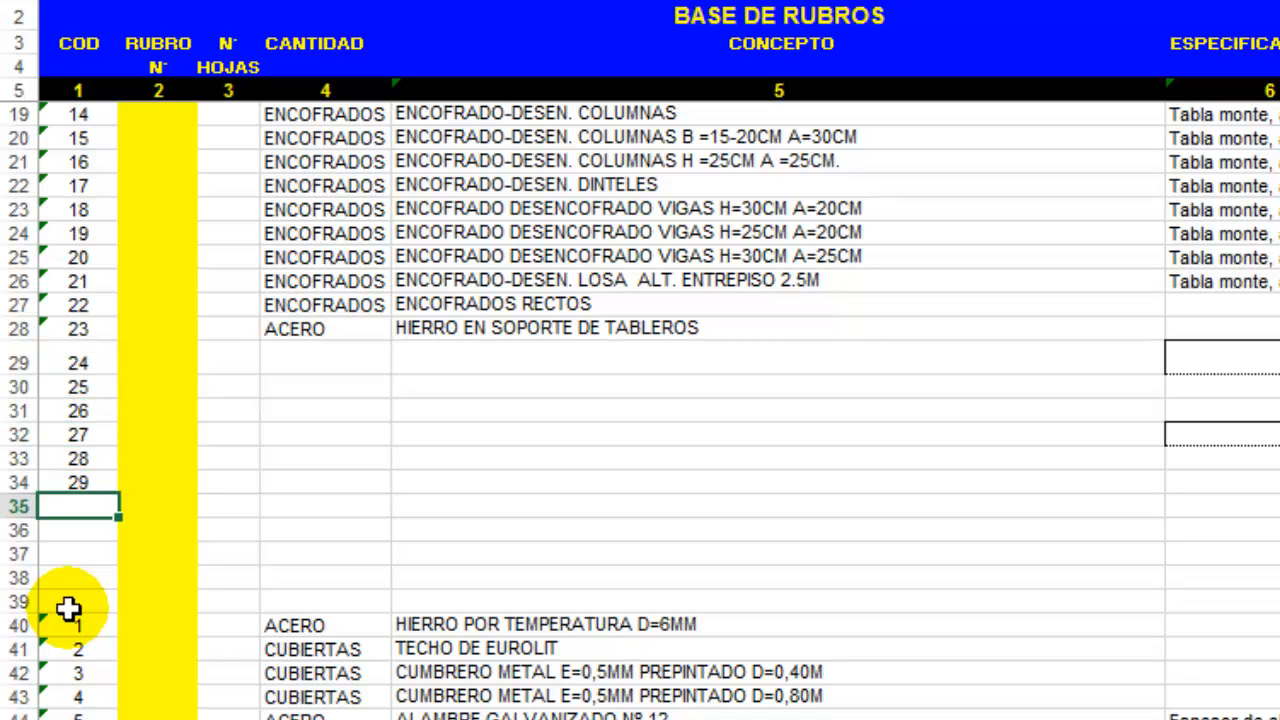
drag(112, 460, 106, 618)
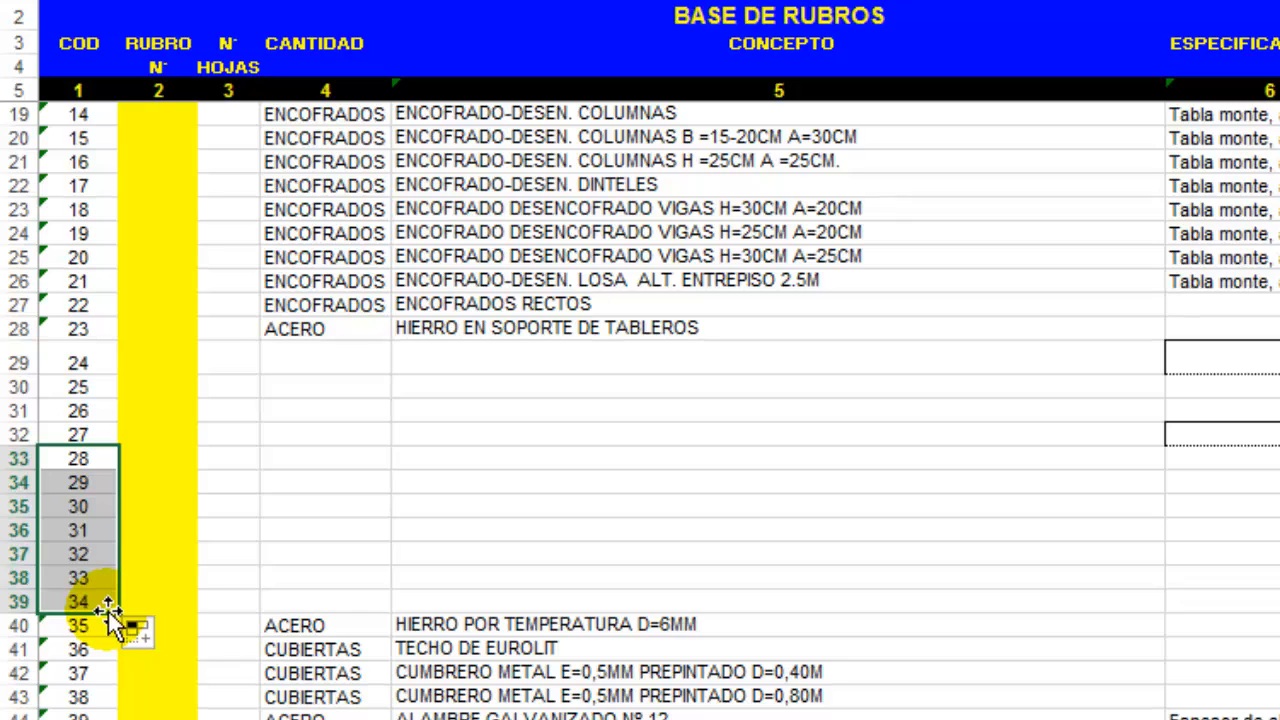
Examine the consecutive codes in A29:A39 of the COD column and the preceding code in A28.
click(92, 510)
click(326, 355)
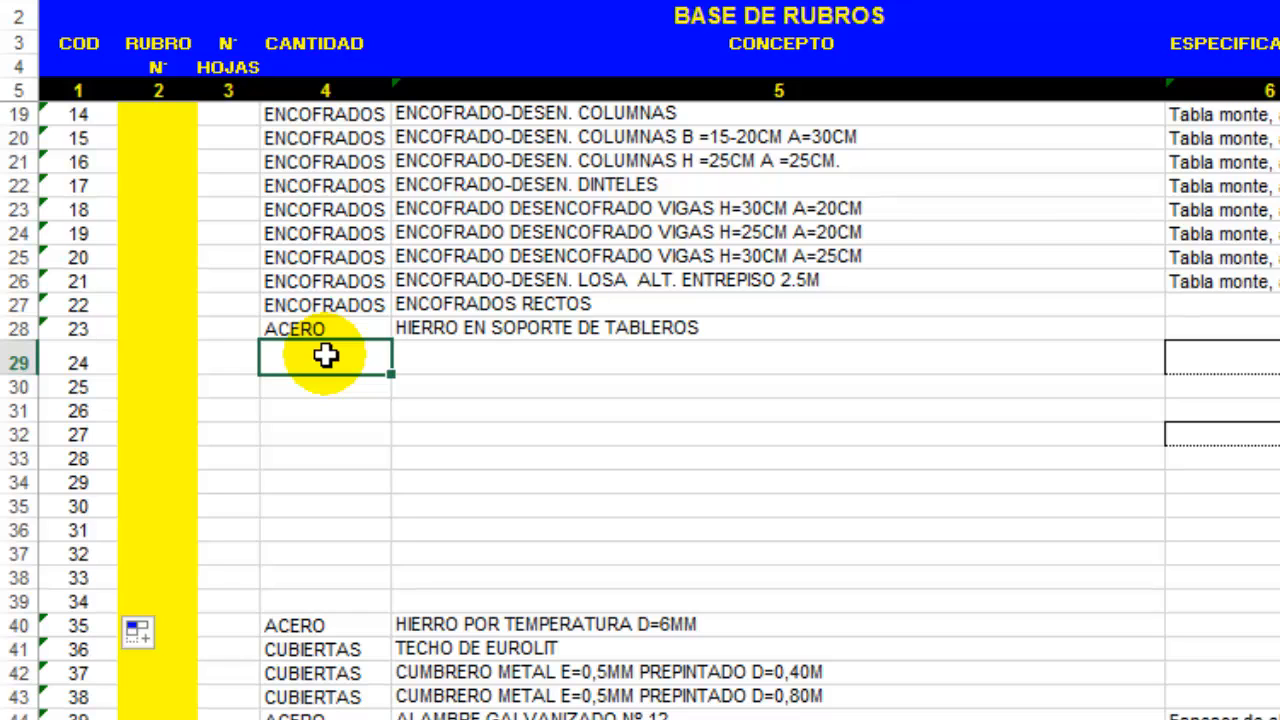
drag(100, 356, 92, 608)
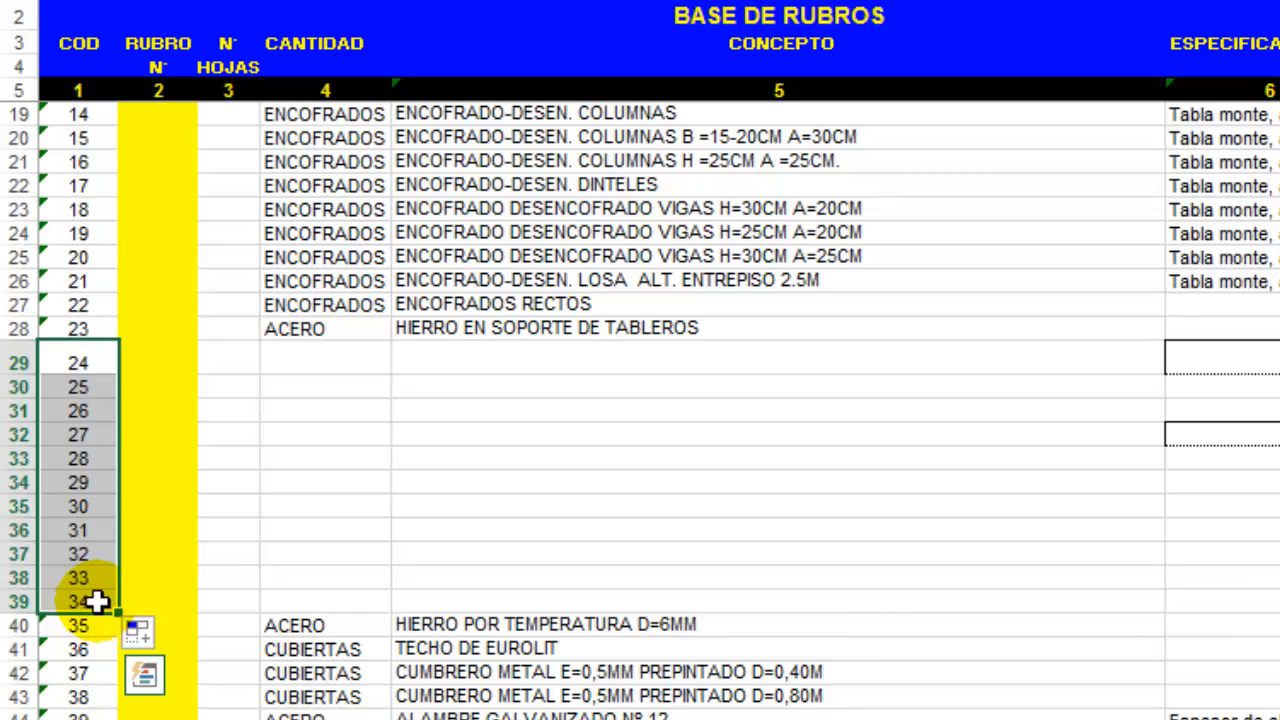
click(83, 330)
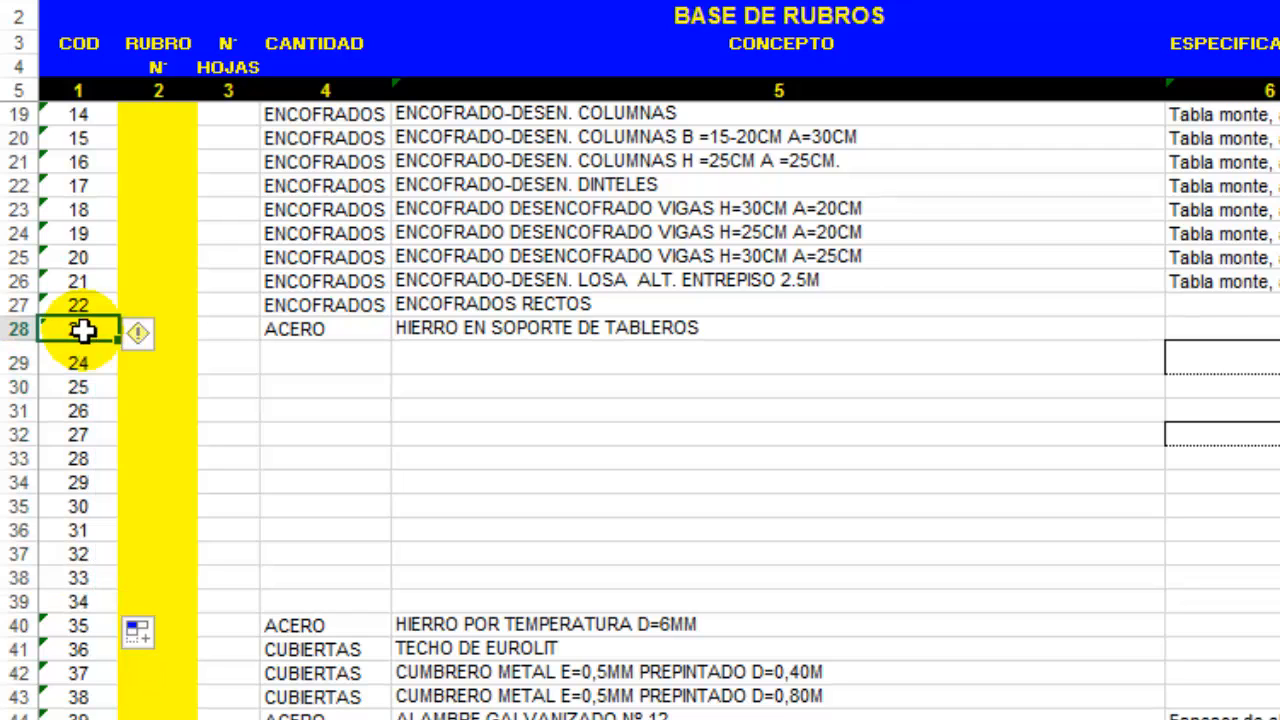
Delete entire rows 29 to 40 from the BASE DE RUBROS table.
drag(14, 360, 30, 620)
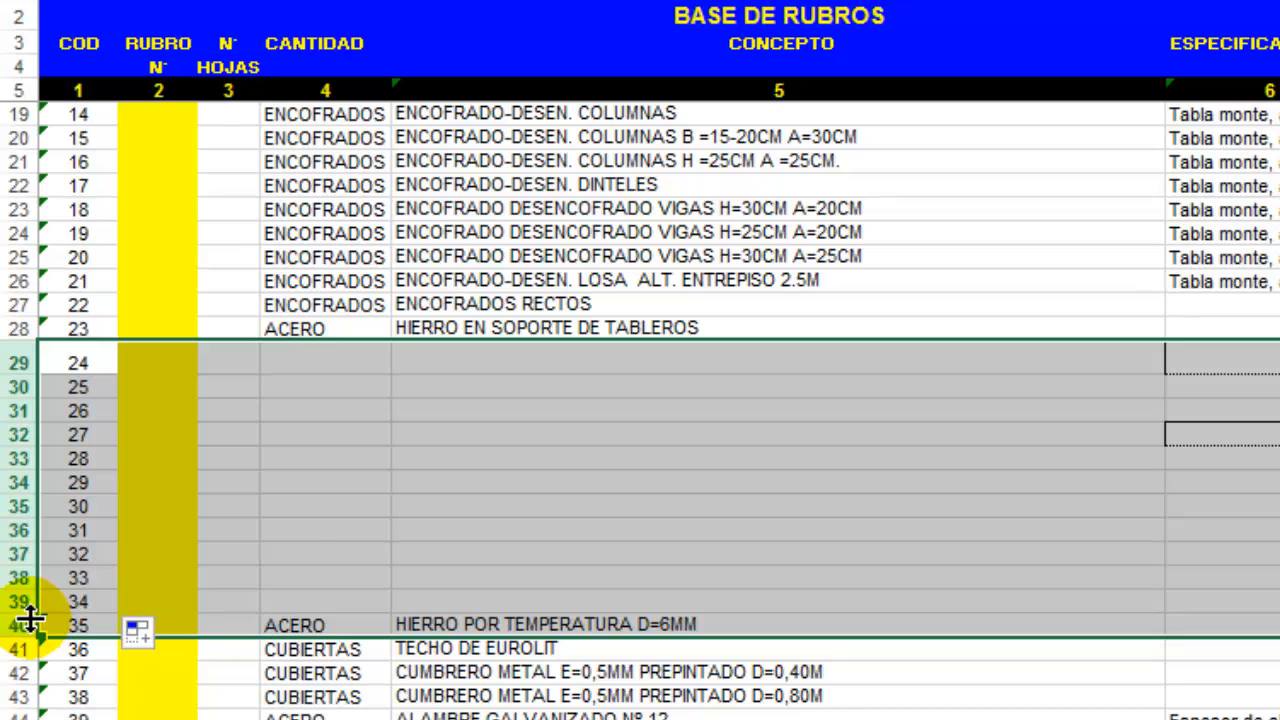
right_click(30, 620)
click(114, 390)
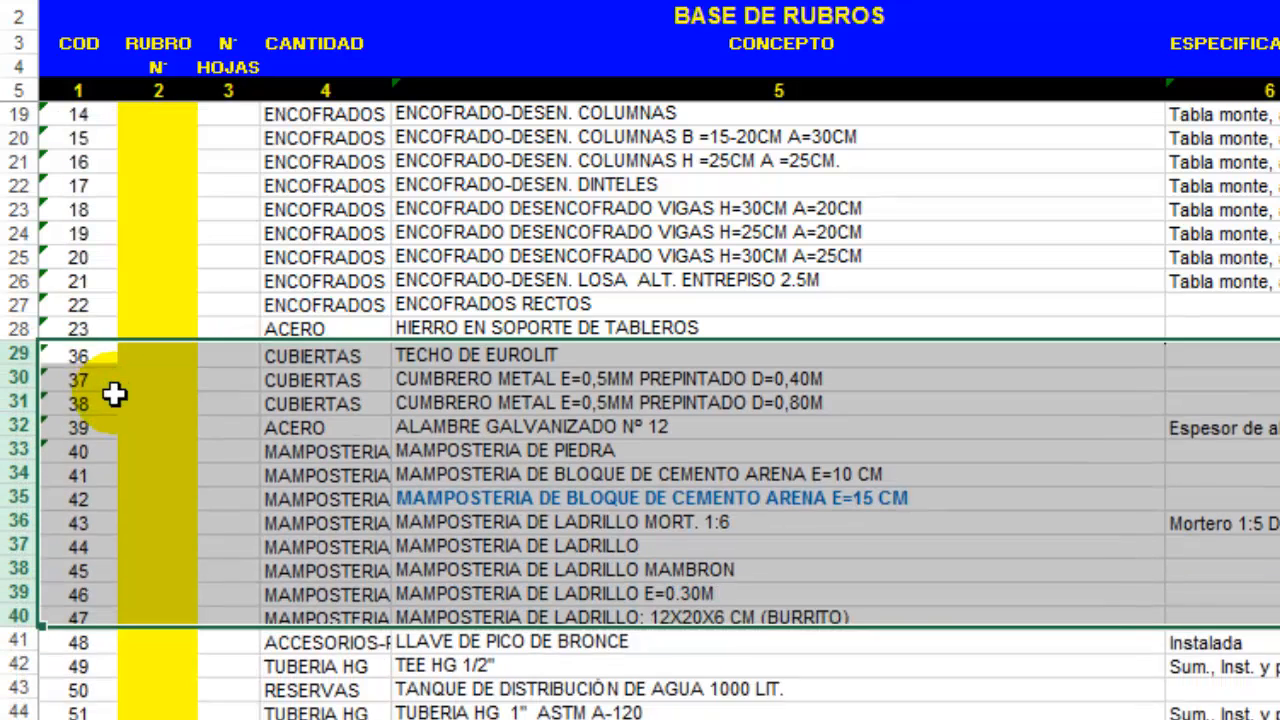
Enter 86 as the code in A29 of the COD column, directly below code 23.
click(88, 352)
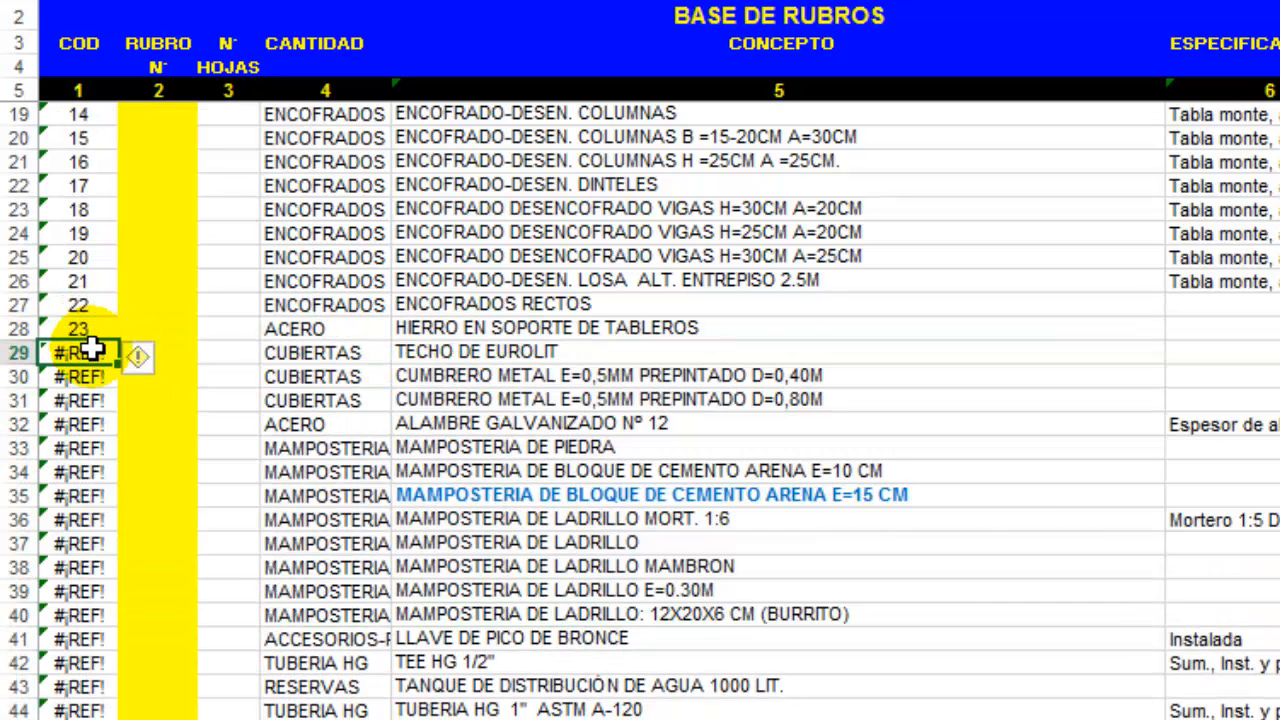
text(86)
key(Return)
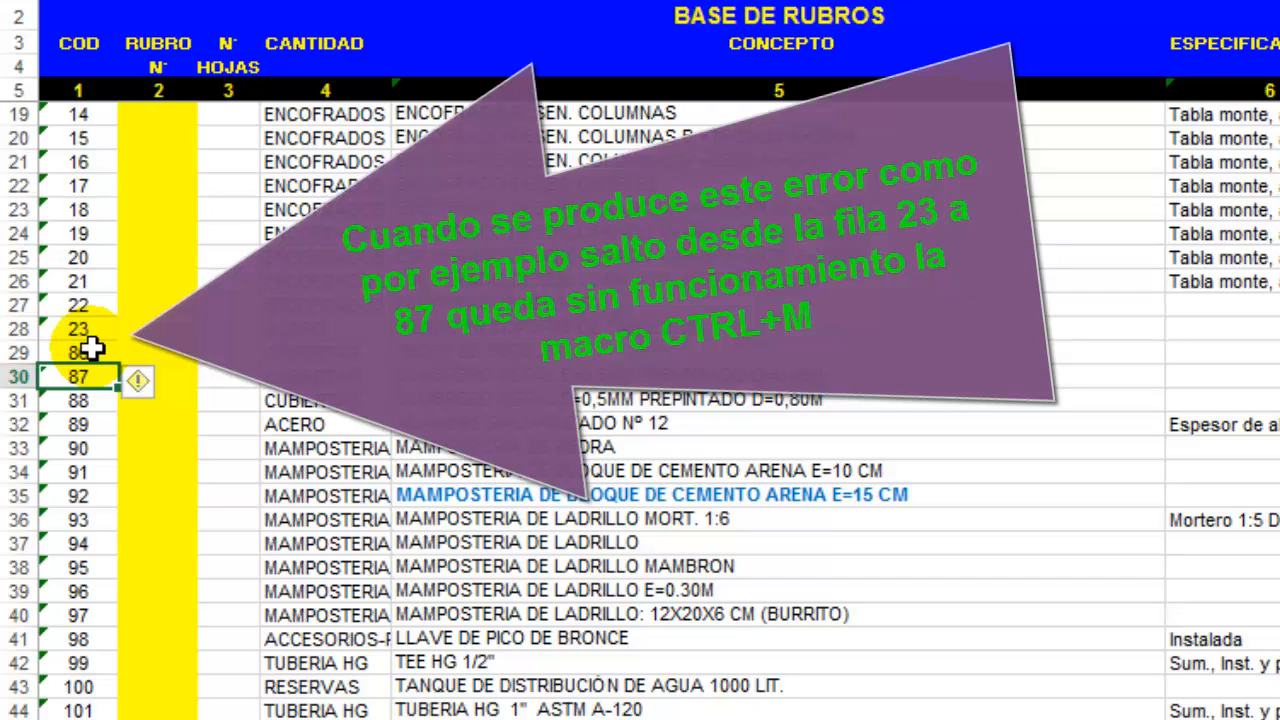
Undo the 86 entry, the row deletion, the refilled codes and the clearing of rows 29 to 39.
key(ctrl+z)
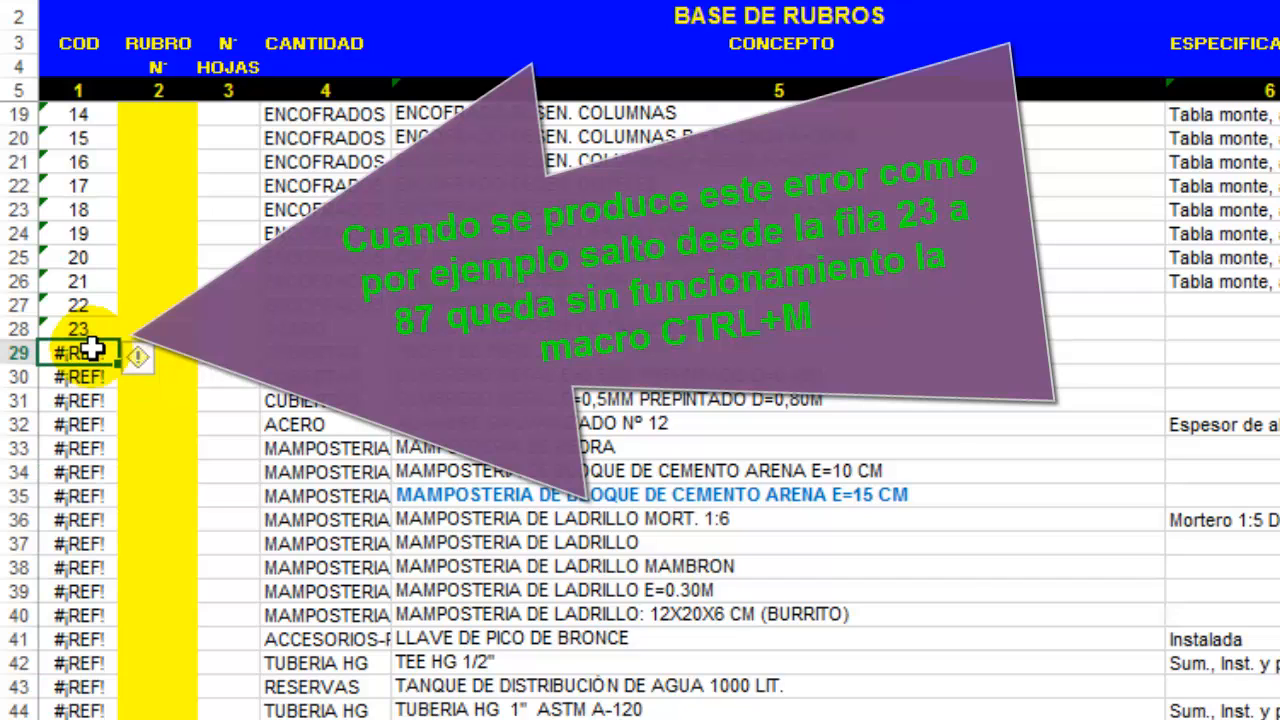
key(ctrl+z)
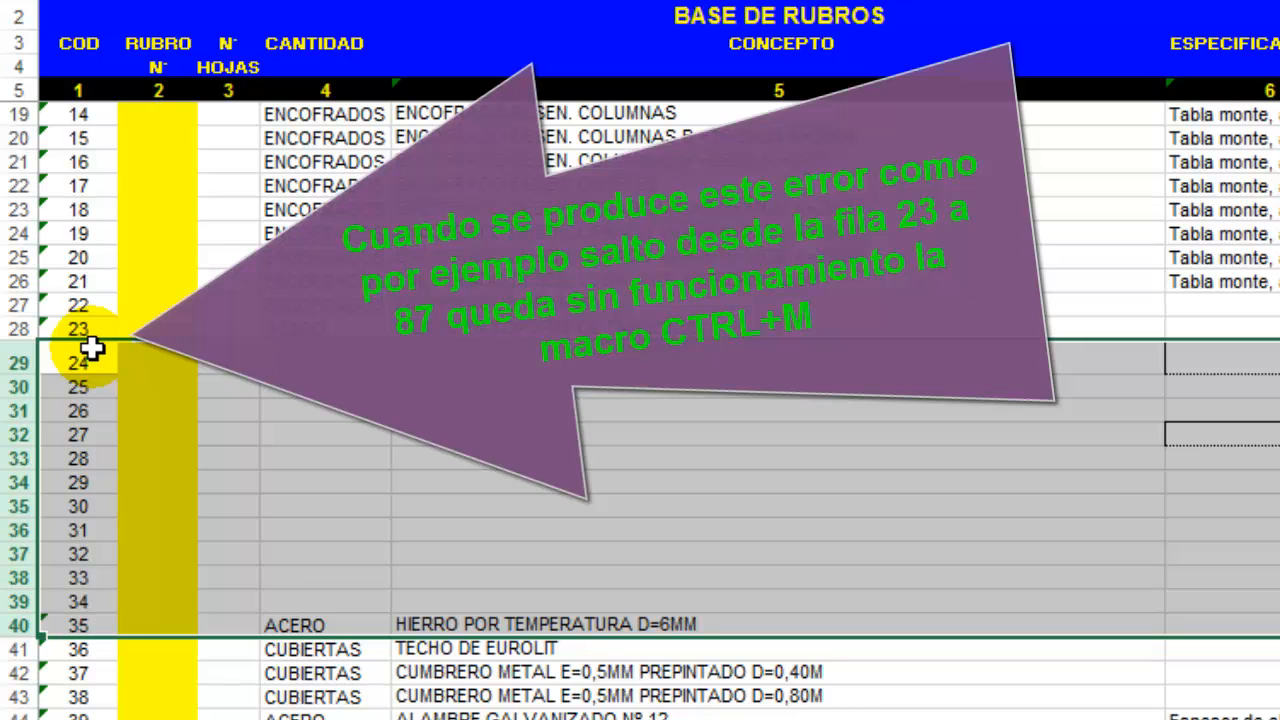
key(ctrl+z)
key(ctrl+z)
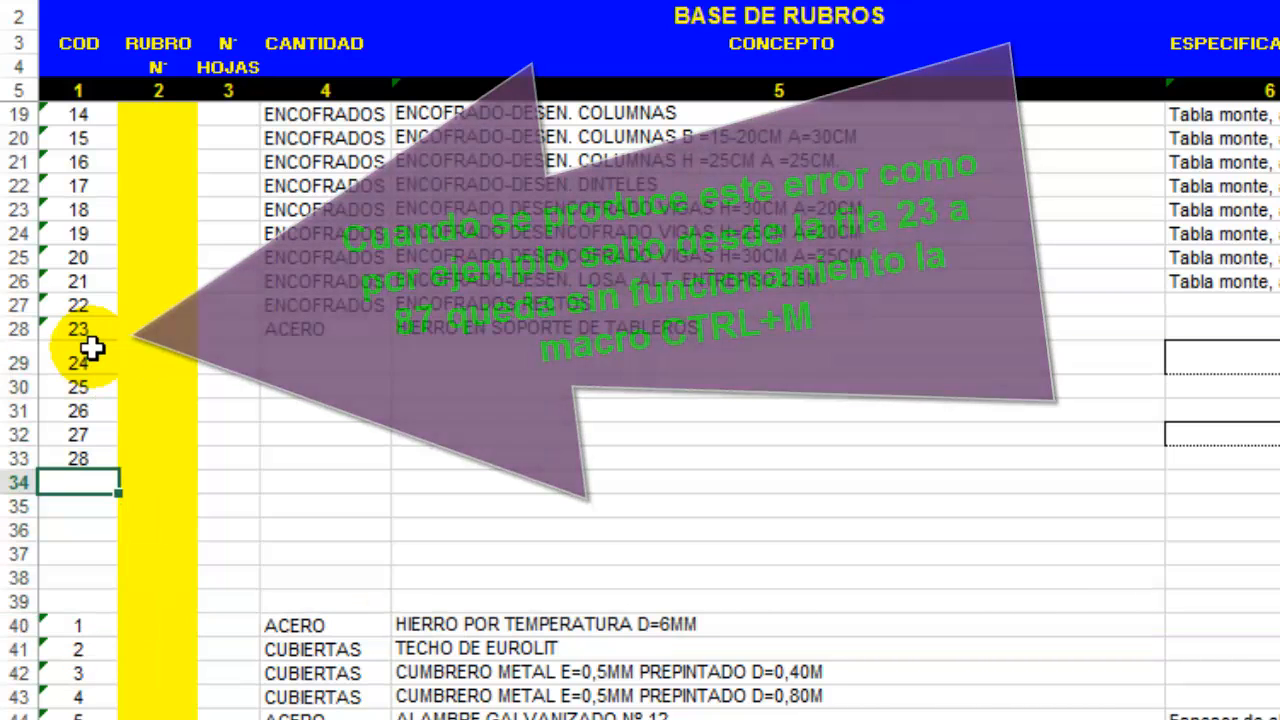
key(ctrl+z)
key(ctrl+z)
key(ctrl+z)
key(ctrl+z)
key(ctrl+z)
key(ctrl+z)
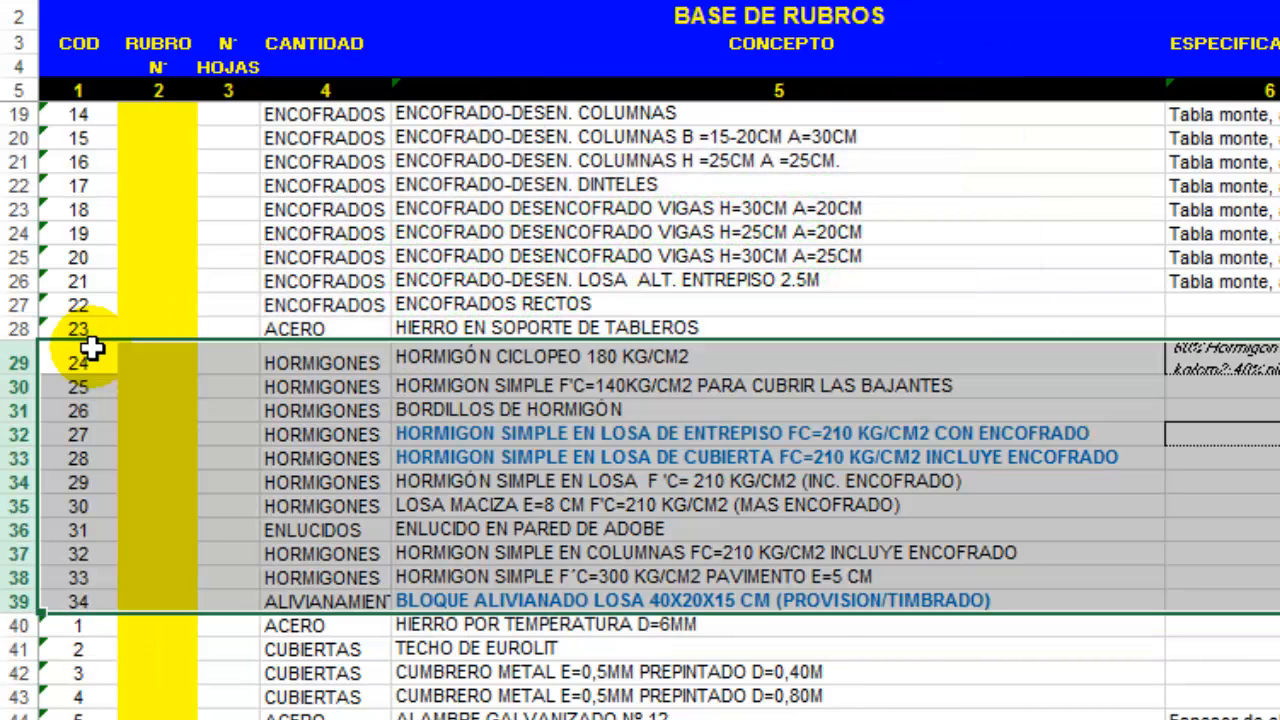
key(ctrl+z)
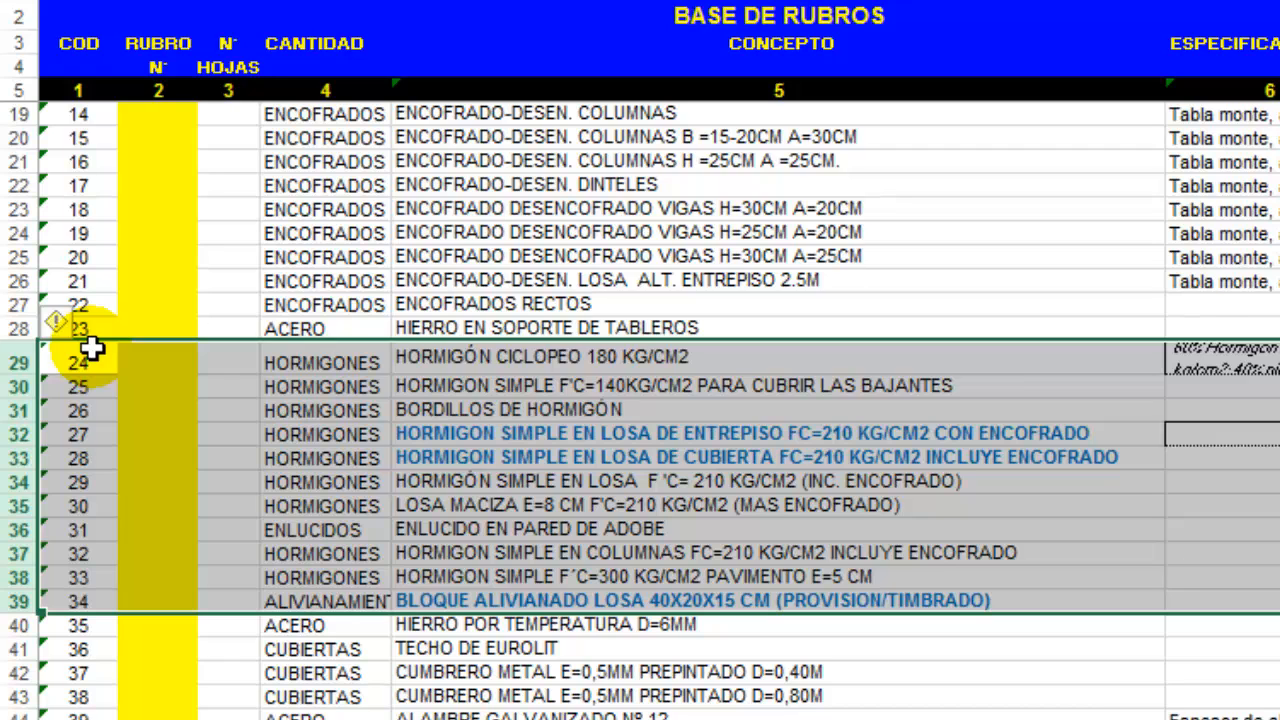
Examine the COD column's numbering and its increment formulas from the first items down, including A9:A26.
click(473, 432)
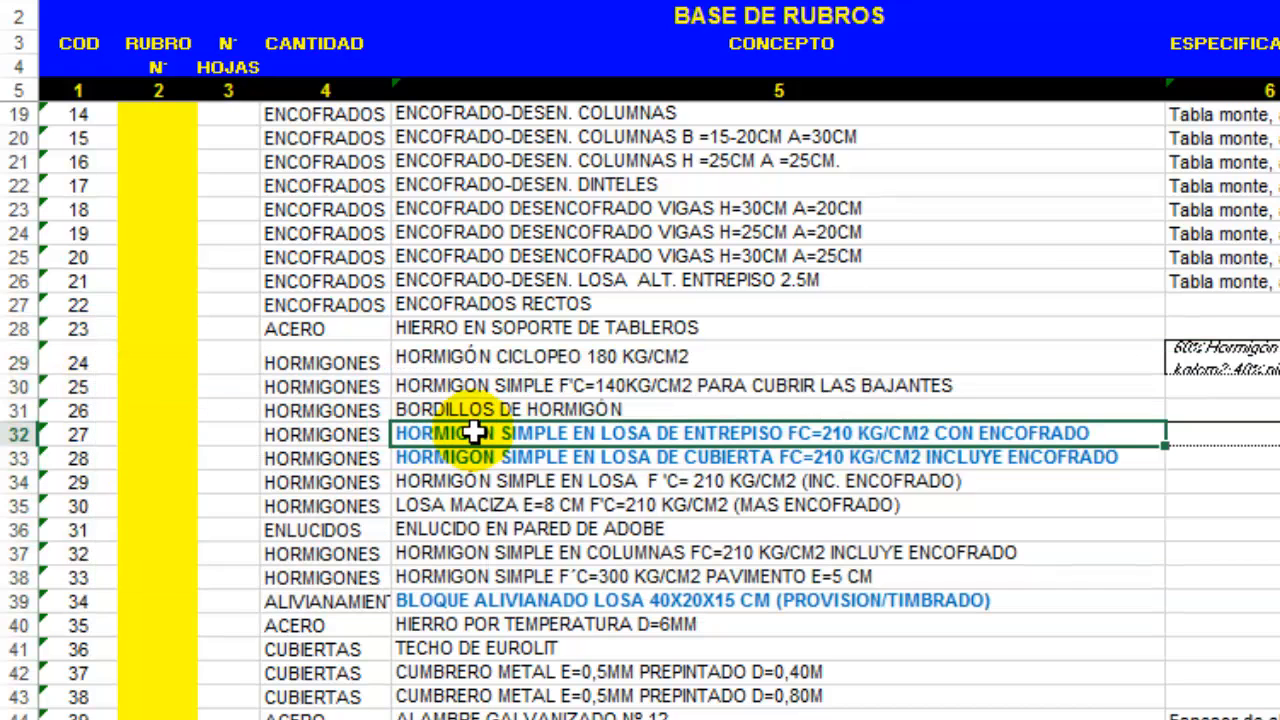
scroll(473, 432, down, 3)
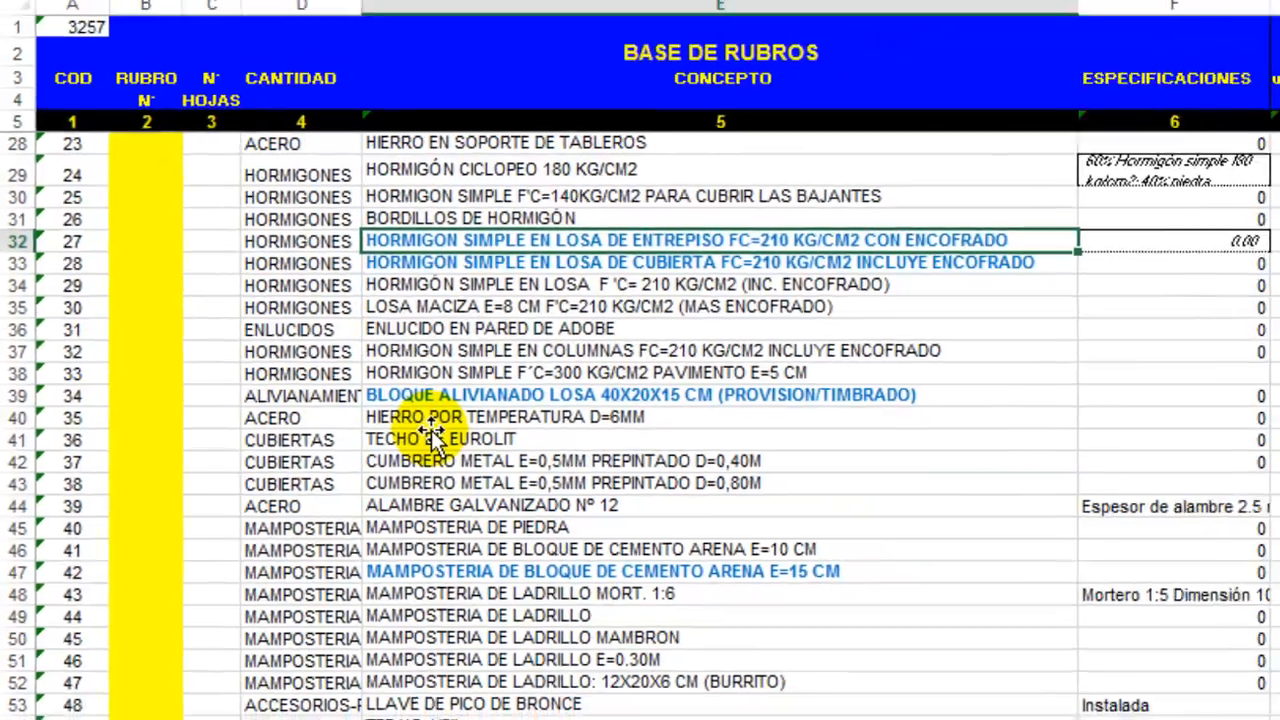
scroll(473, 432, up, 1)
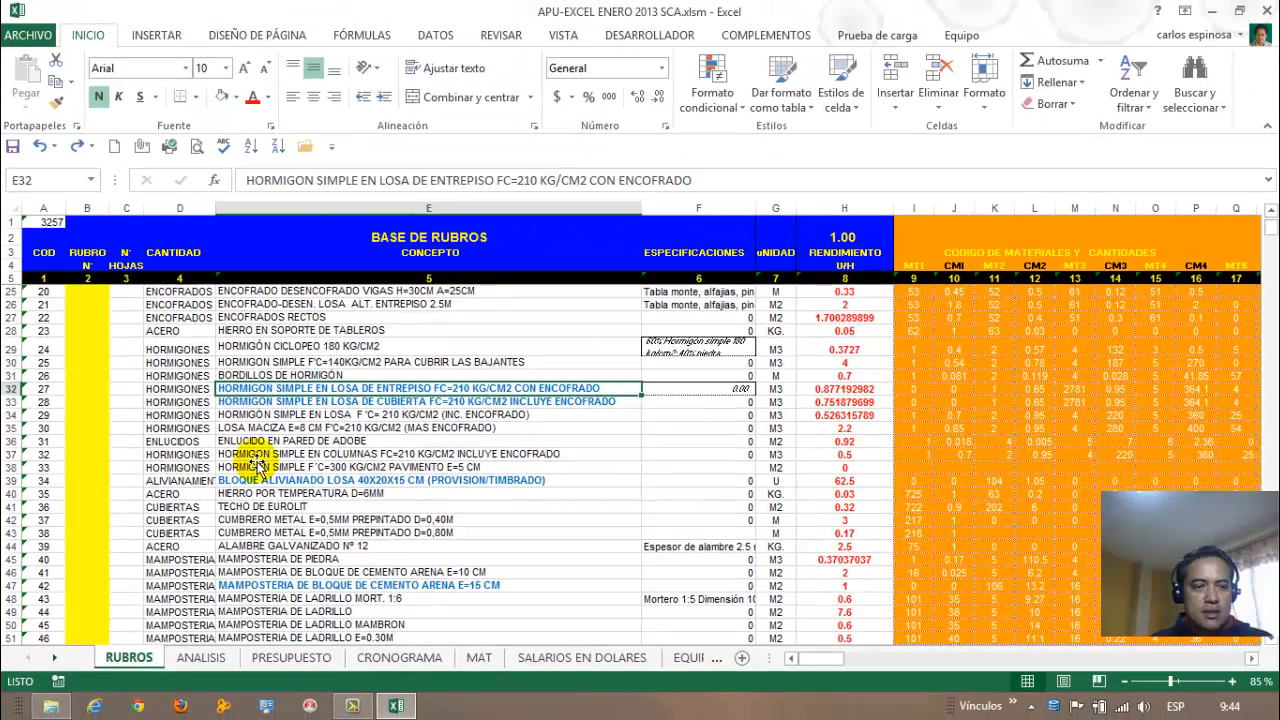
scroll(258, 465, up, 6)
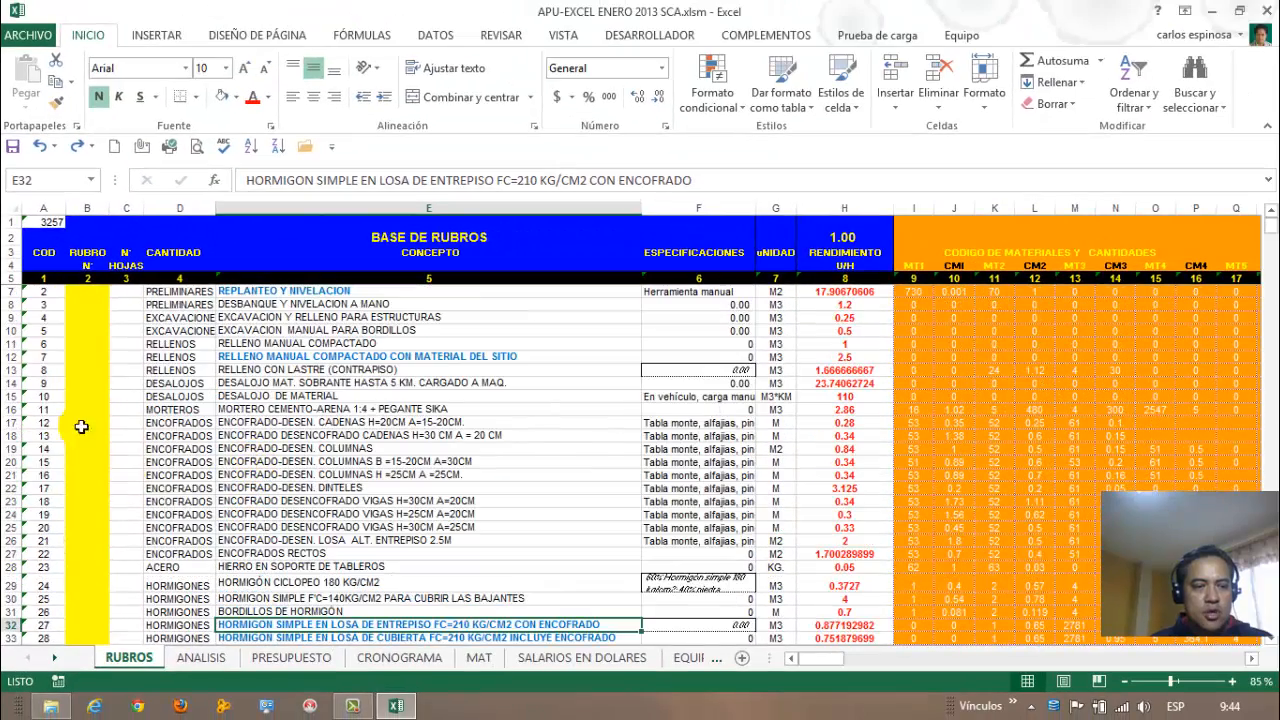
drag(45, 317, 45, 540)
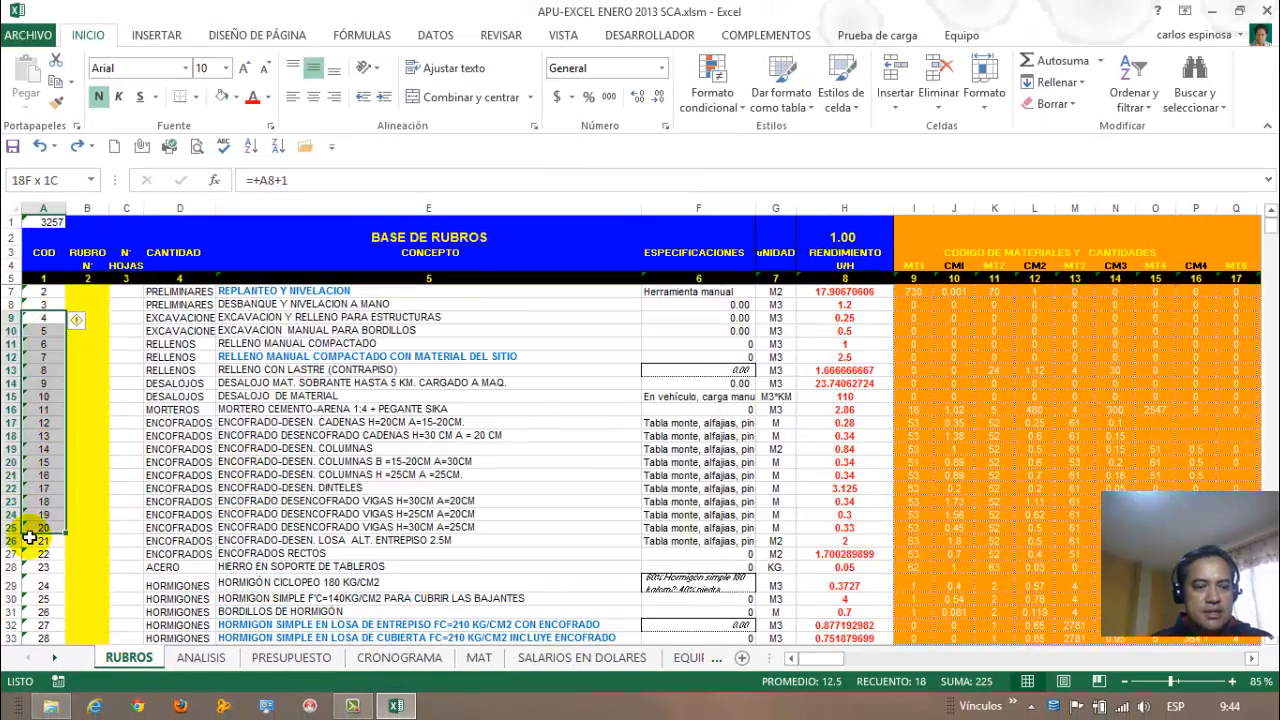
scroll(52, 445, up, 1)
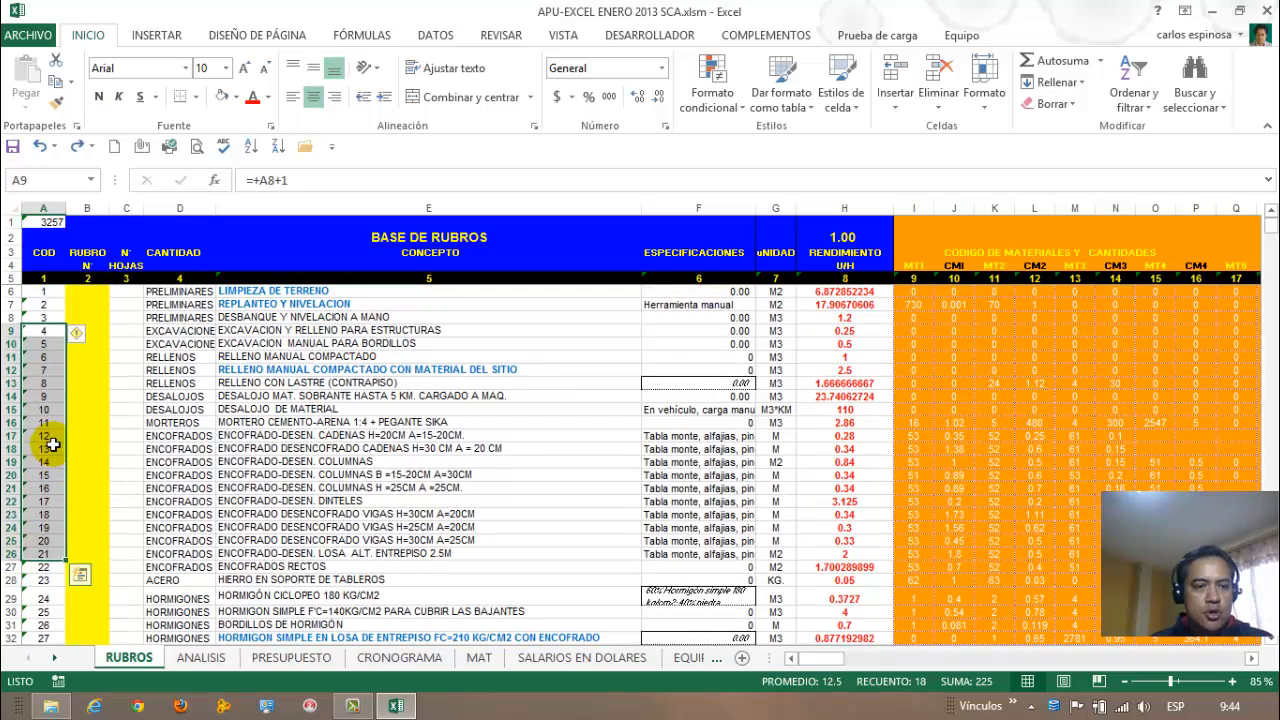
Enter 1, 2 and 3 in B6:B8 of the RUBRO N° column and fill the series down to B3723.
click(82, 292)
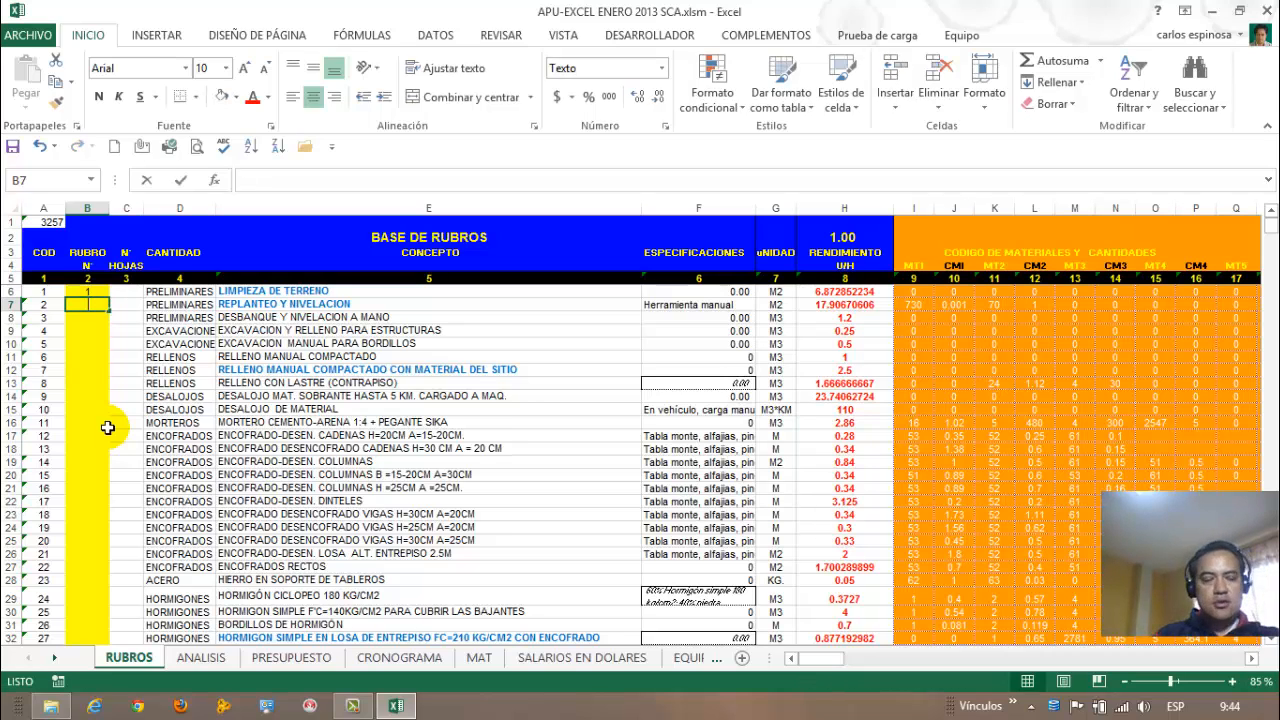
text(1)
key(Return)
text(2)
key(Return)
text(3)
key(Return)
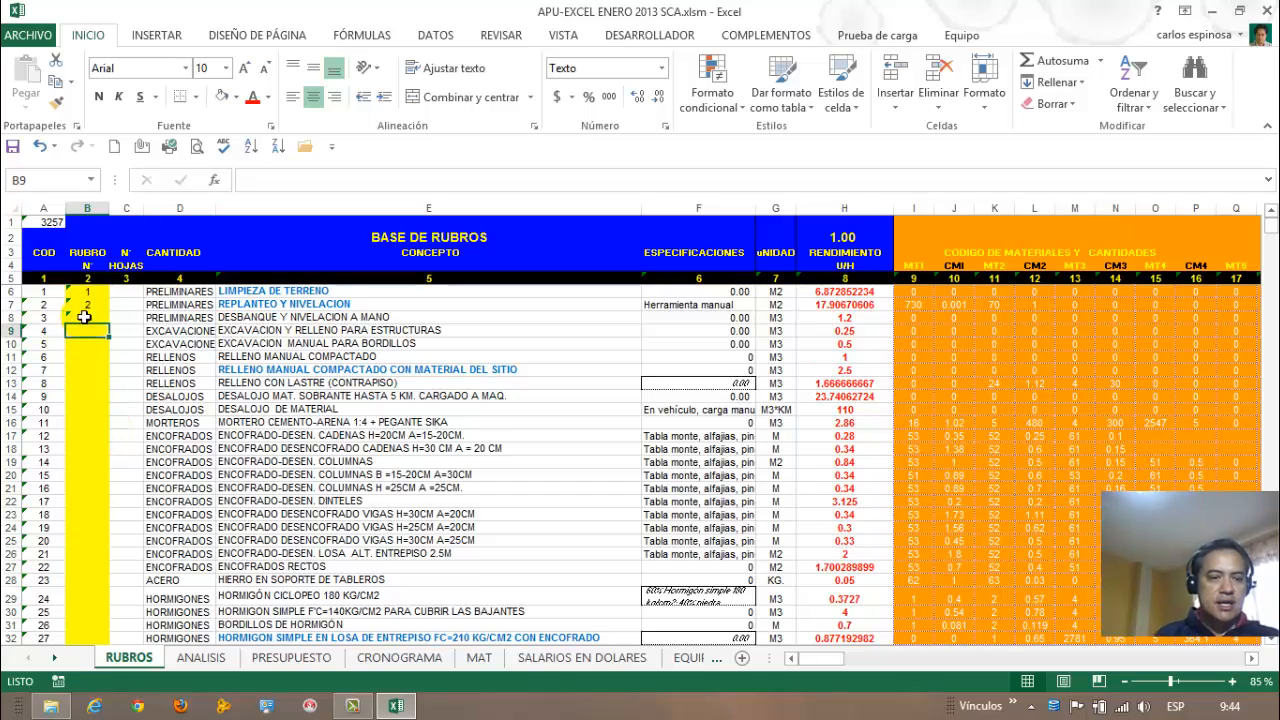
mouse_move(108, 324)
mouse_down()
mouse_move(95, 640)
mouse_move(55, 713)
mouse_move(92, 519)
mouse_up()
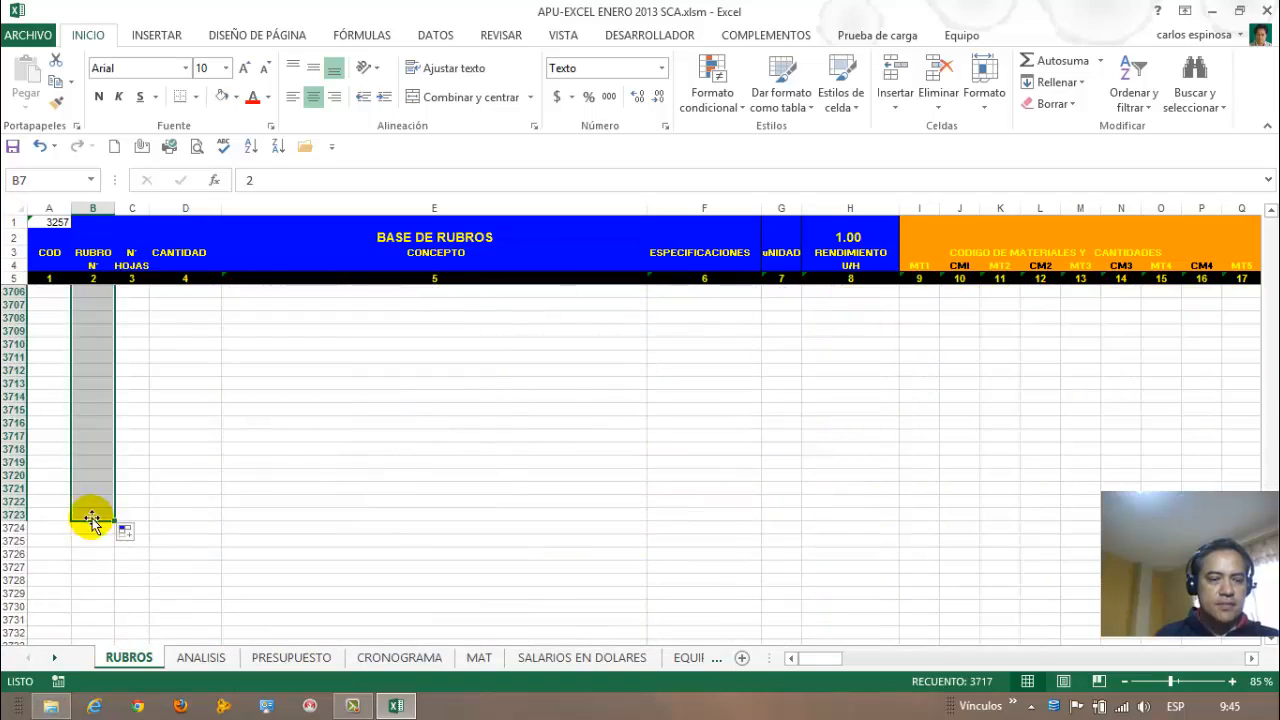
Compare the RUBRO N° numbering with the COD codes near the end of the database, including rows 3202 and 3241.
click(196, 369)
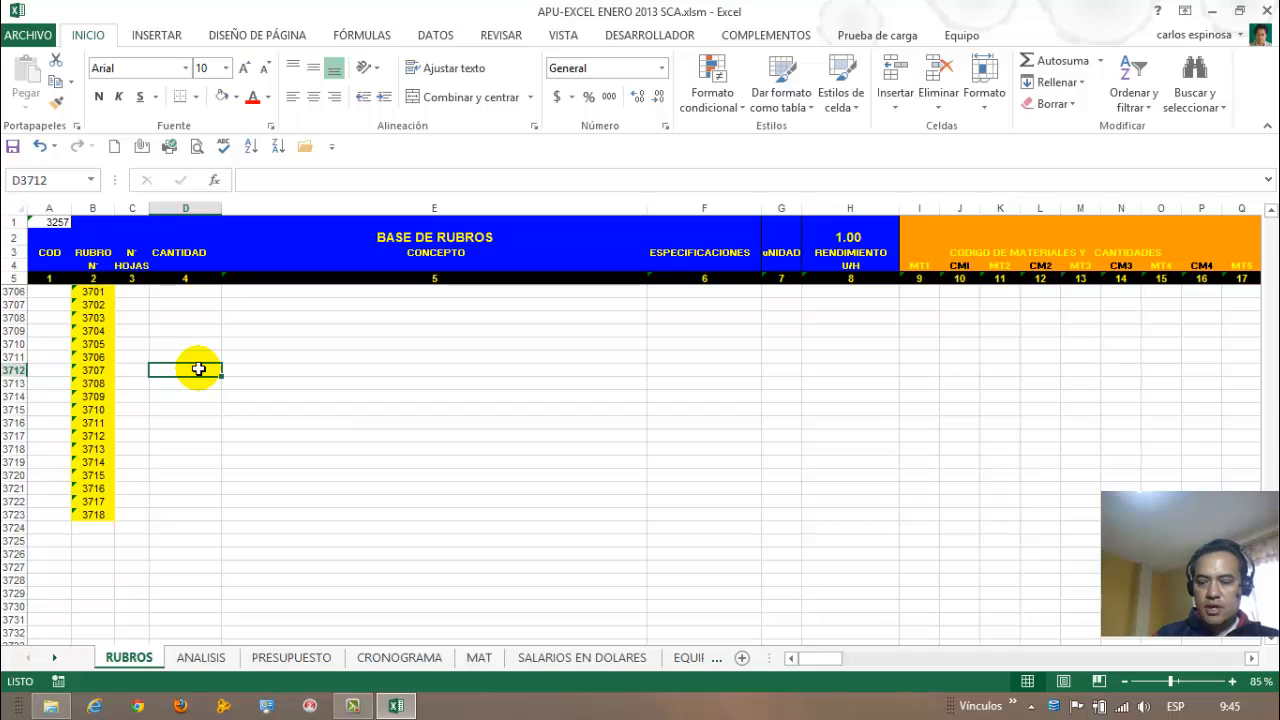
key(Page_Up)
key(Page_Up)
key(Page_Up)
key(Page_Up)
key(Page_Up)
key(Page_Up)
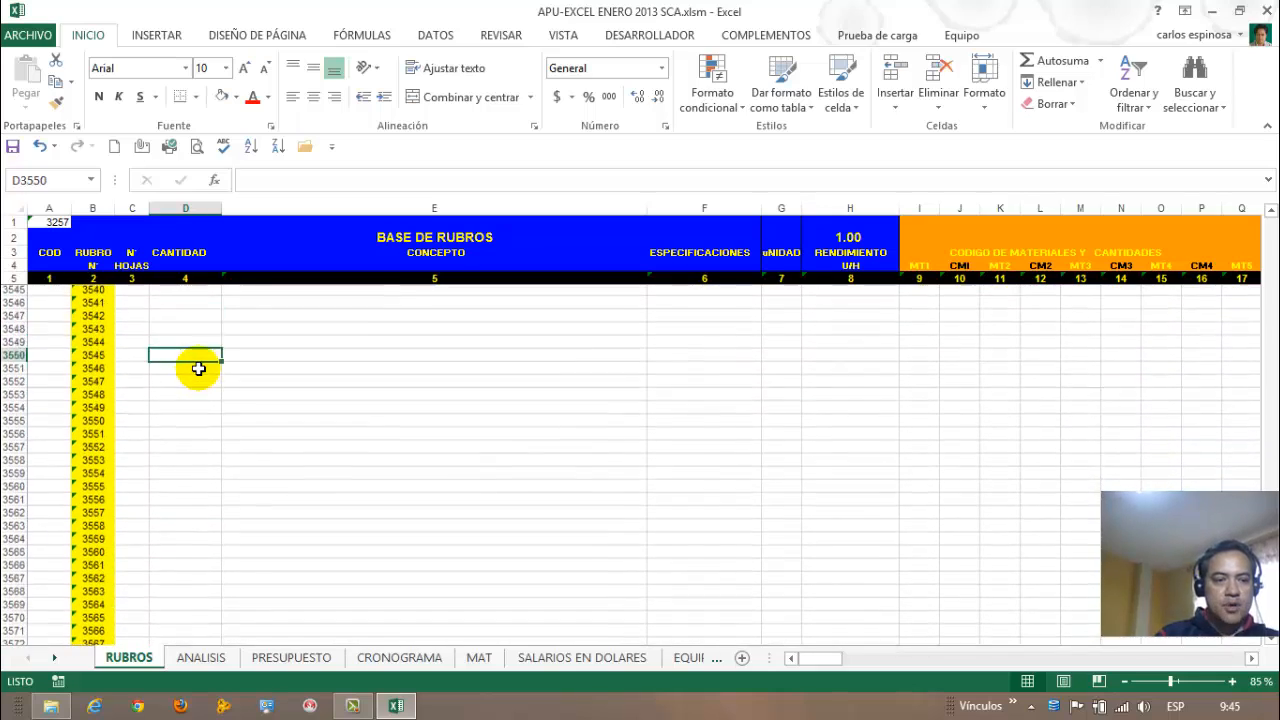
key(Page_Up)
key(Page_Up)
key(Page_Up)
key(Page_Up)
key(Page_Up)
key(Page_Up)
key(Page_Up)
key(Page_Up)
key(Page_Up)
key(Page_Up)
key(Page_Up)
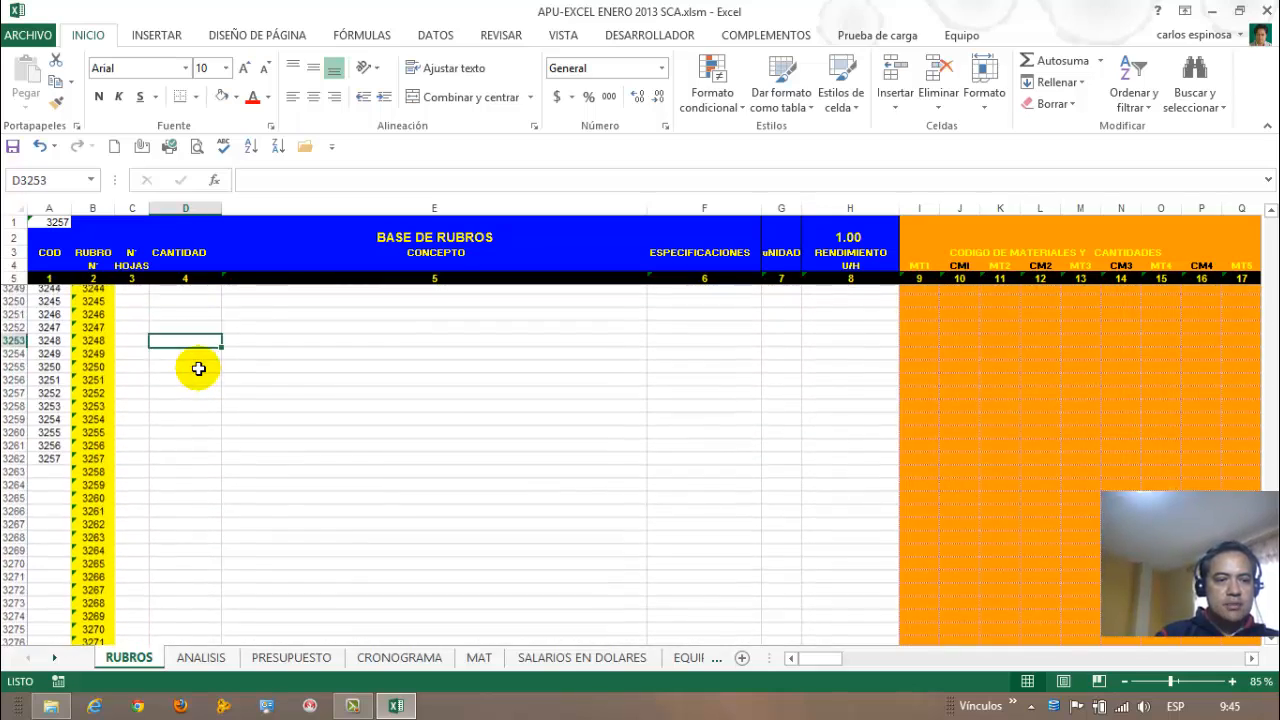
key(Page_Up)
key(Page_Up)
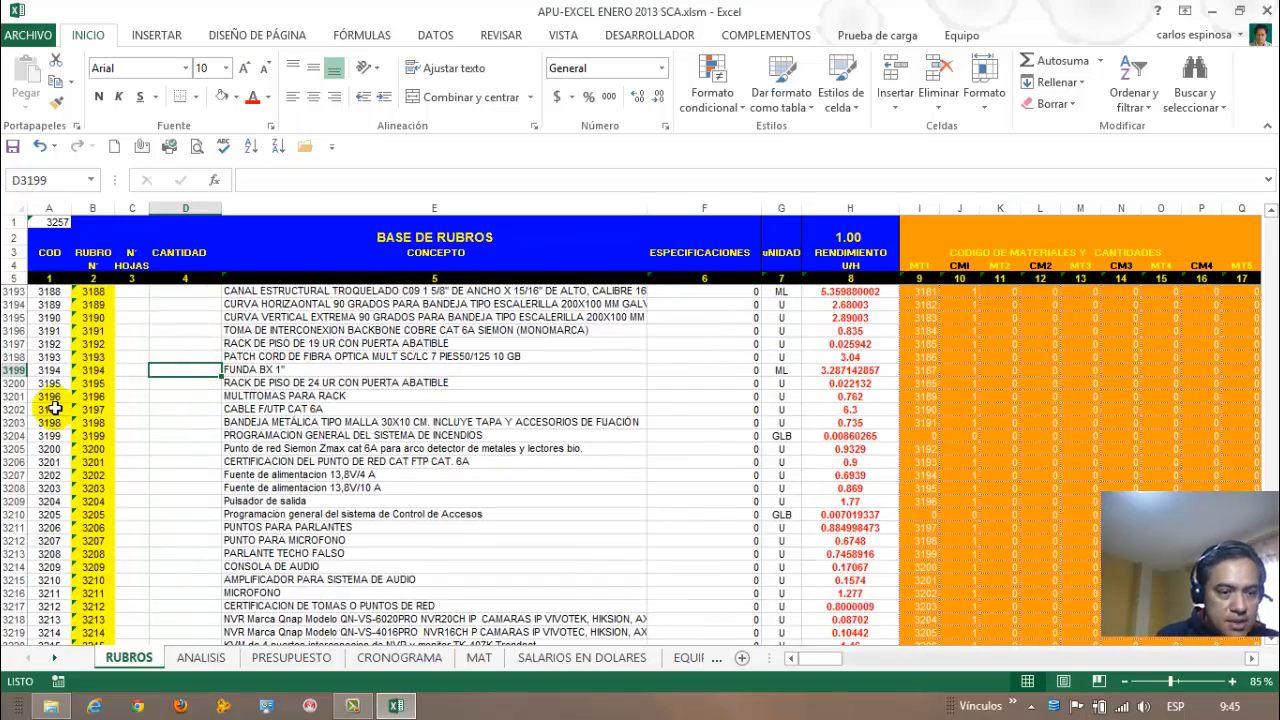
drag(53, 408, 88, 408)
scroll(106, 463, down, 6)
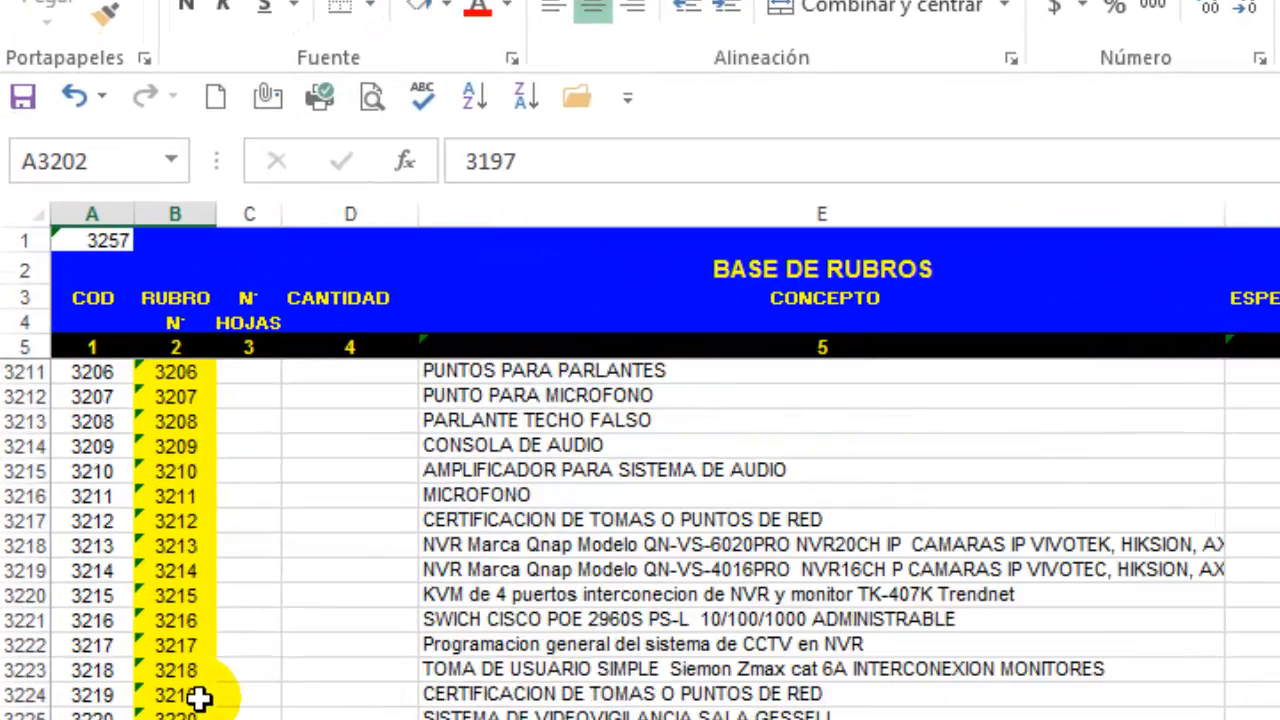
scroll(200, 698, down, 5)
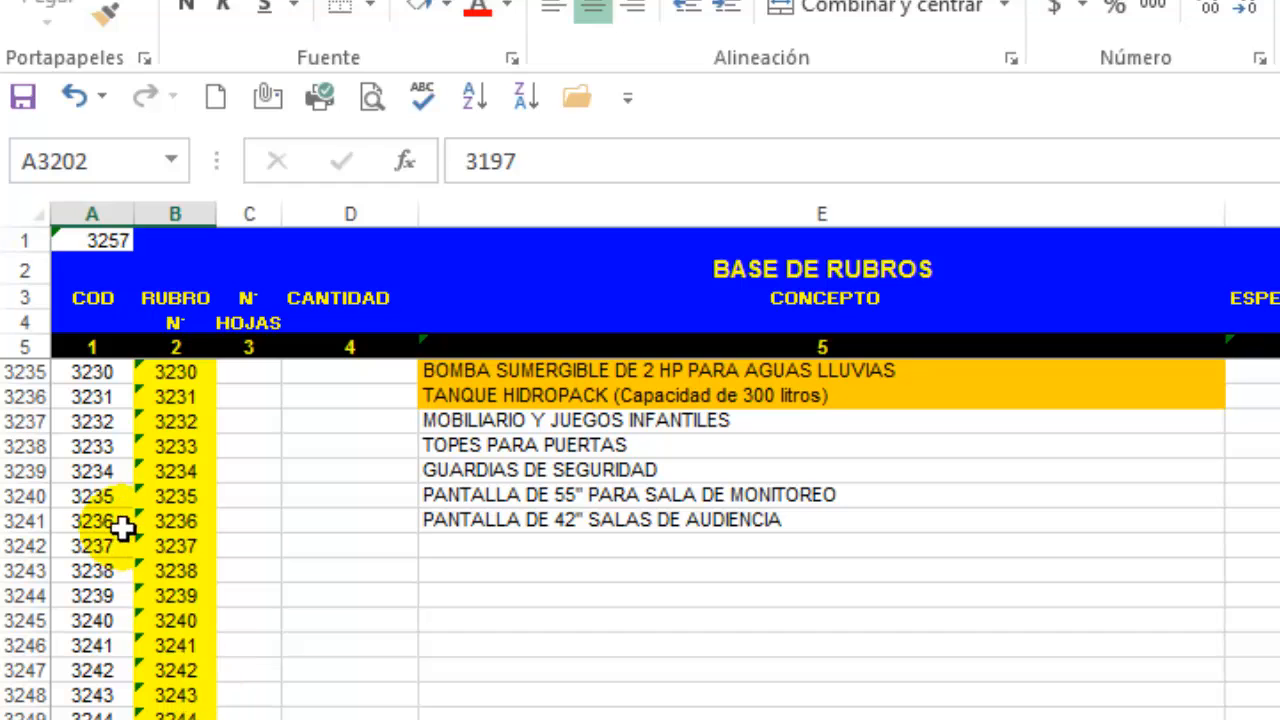
drag(115, 521, 158, 521)
Clear the whole helper series from B6:B3723 of the RUBRO N° column.
click(177, 570)
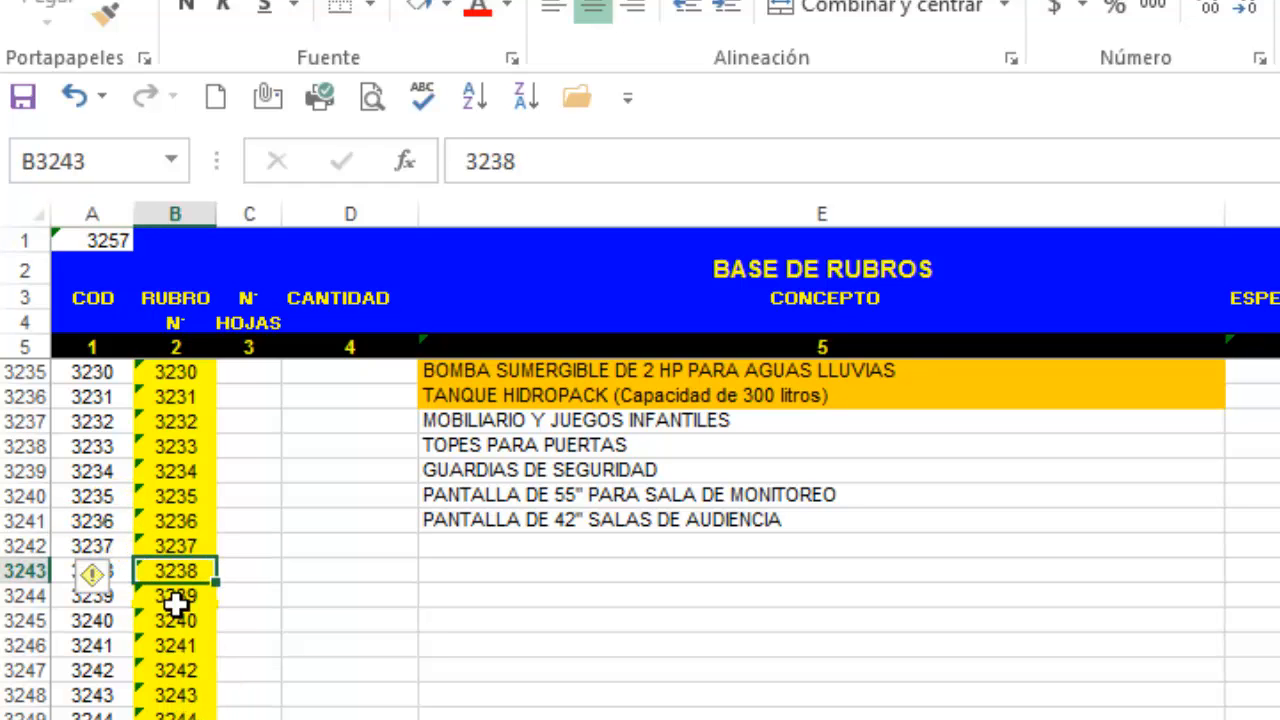
key(ctrl+Down)
key(ctrl+shift+Up)
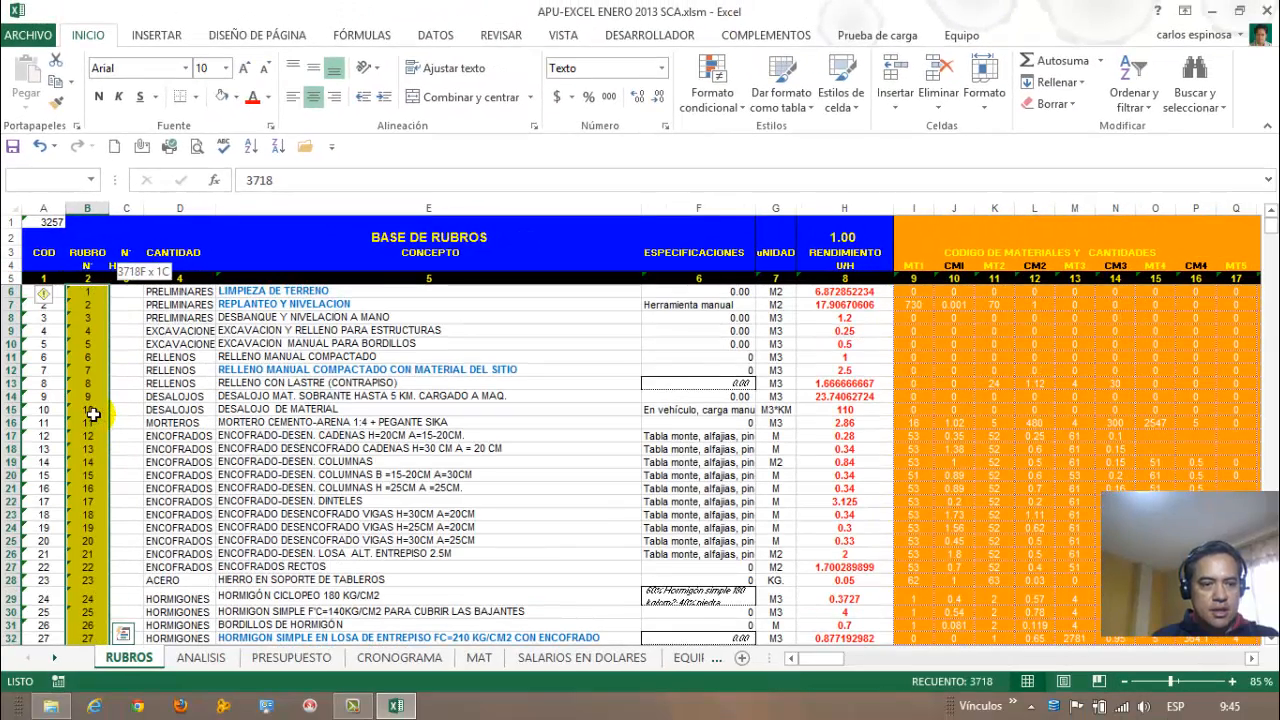
key(shift+Down)
key(shift+Up)
key(Delete)
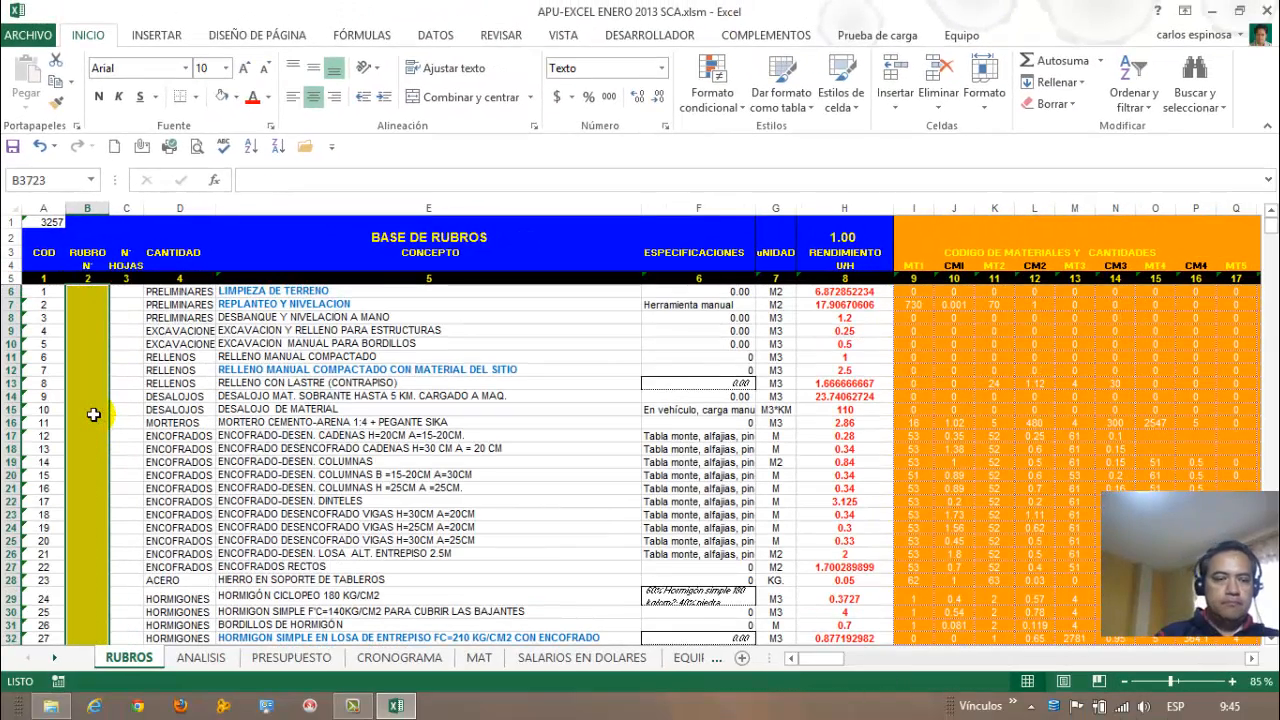
click(90, 412)
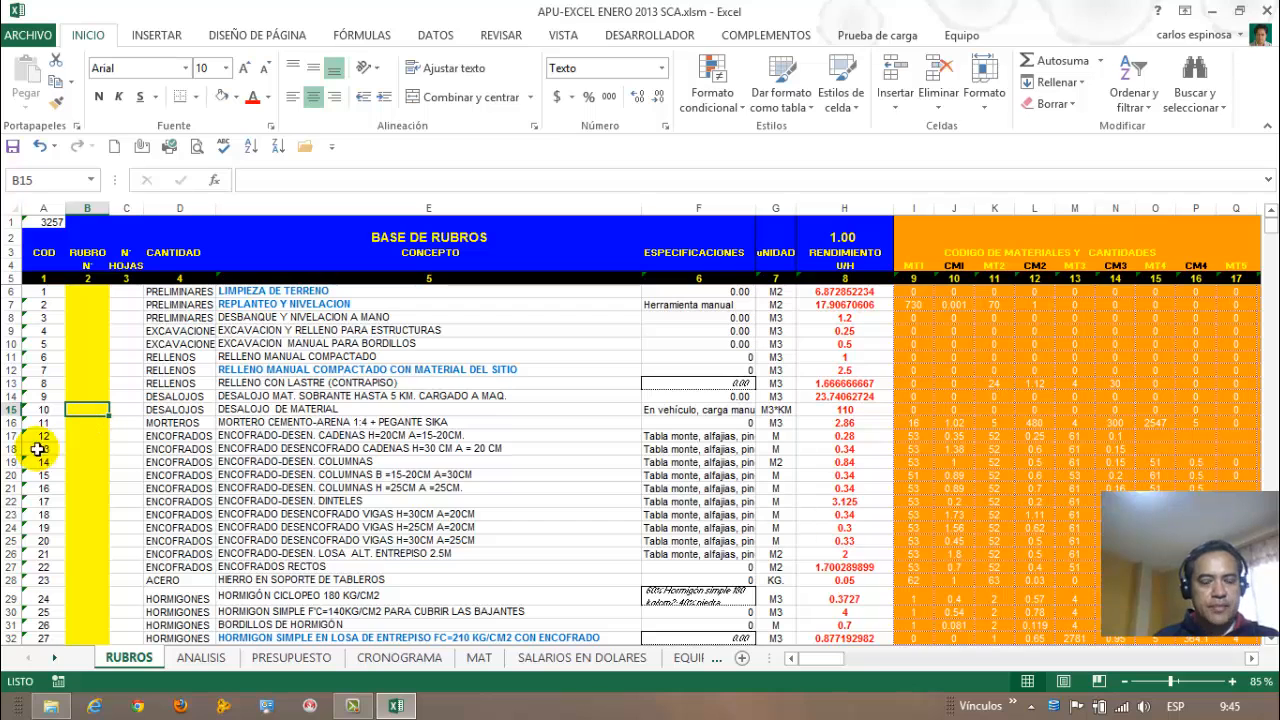
Open the MAT sheet and go to the first items of the BASE DE MATERIALES Y TRANSPORTE table.
click(477, 657)
click(183, 466)
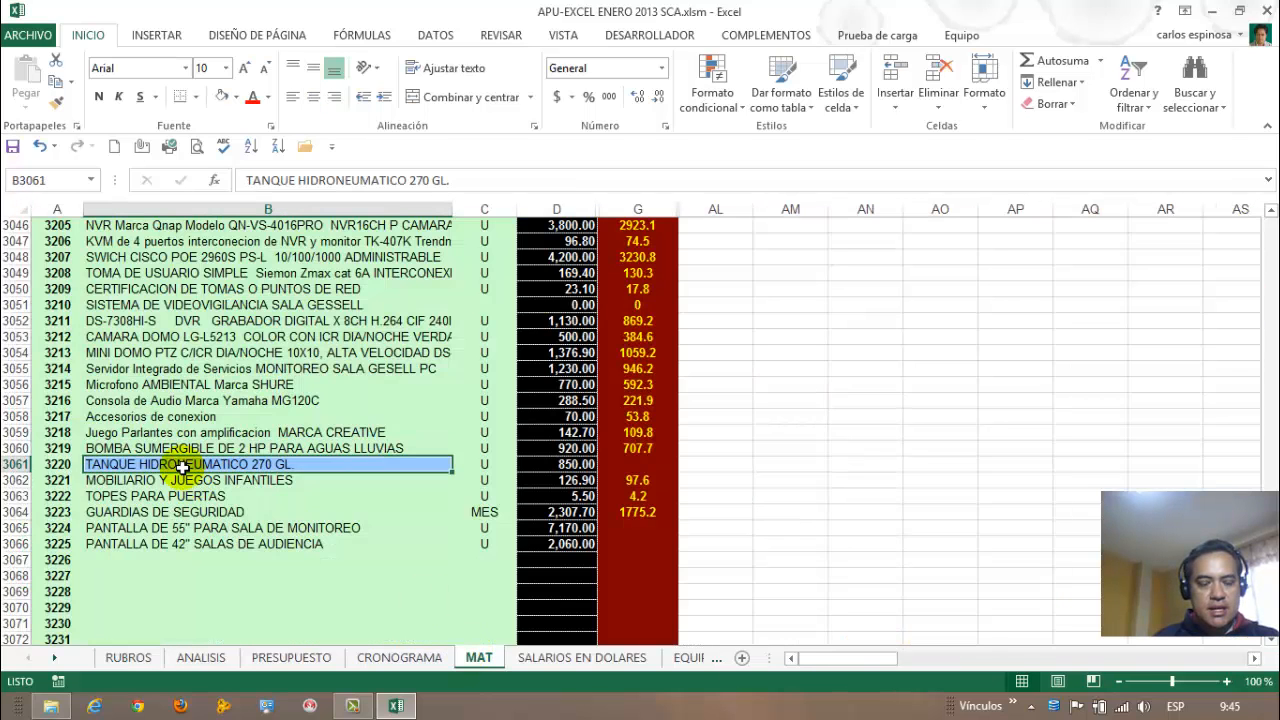
key(ctrl+Home)
click(145, 453)
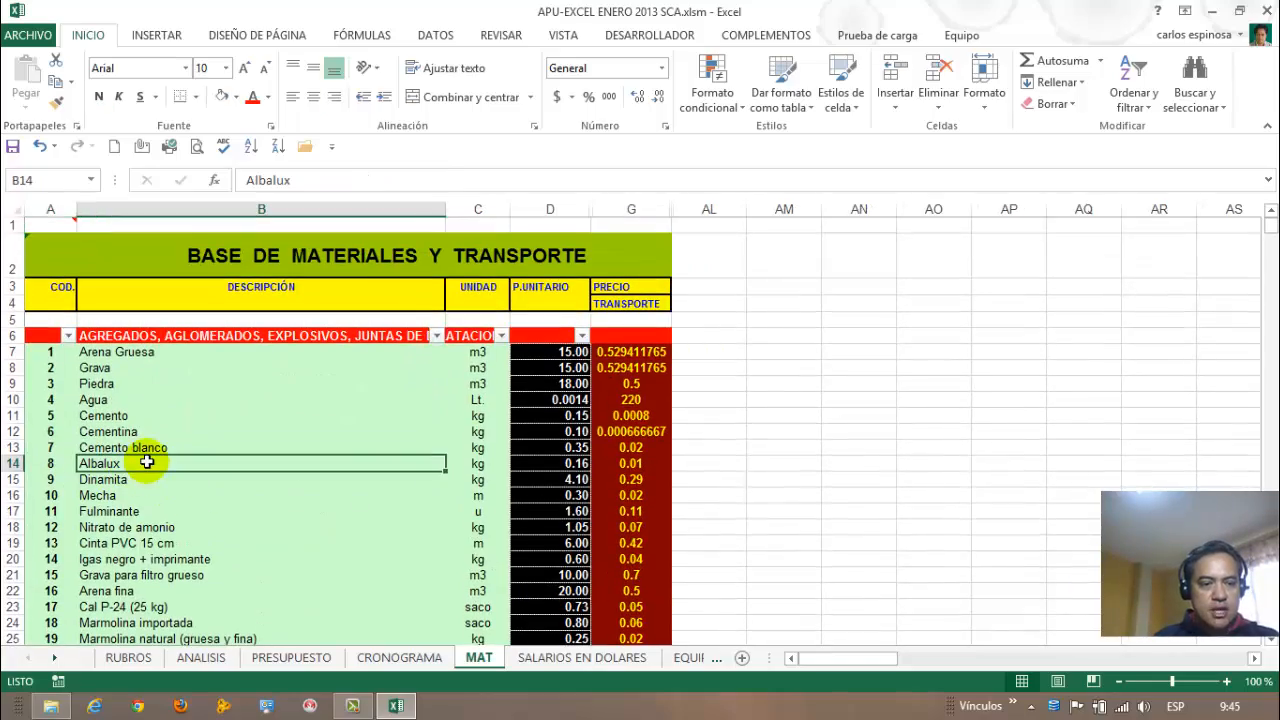
Examine the material codes before and after the MADERAS, METALES Y FIJACIONES heading, around A34 and A36.
scroll(147, 463, down, 2)
scroll(147, 463, down, 2)
click(56, 562)
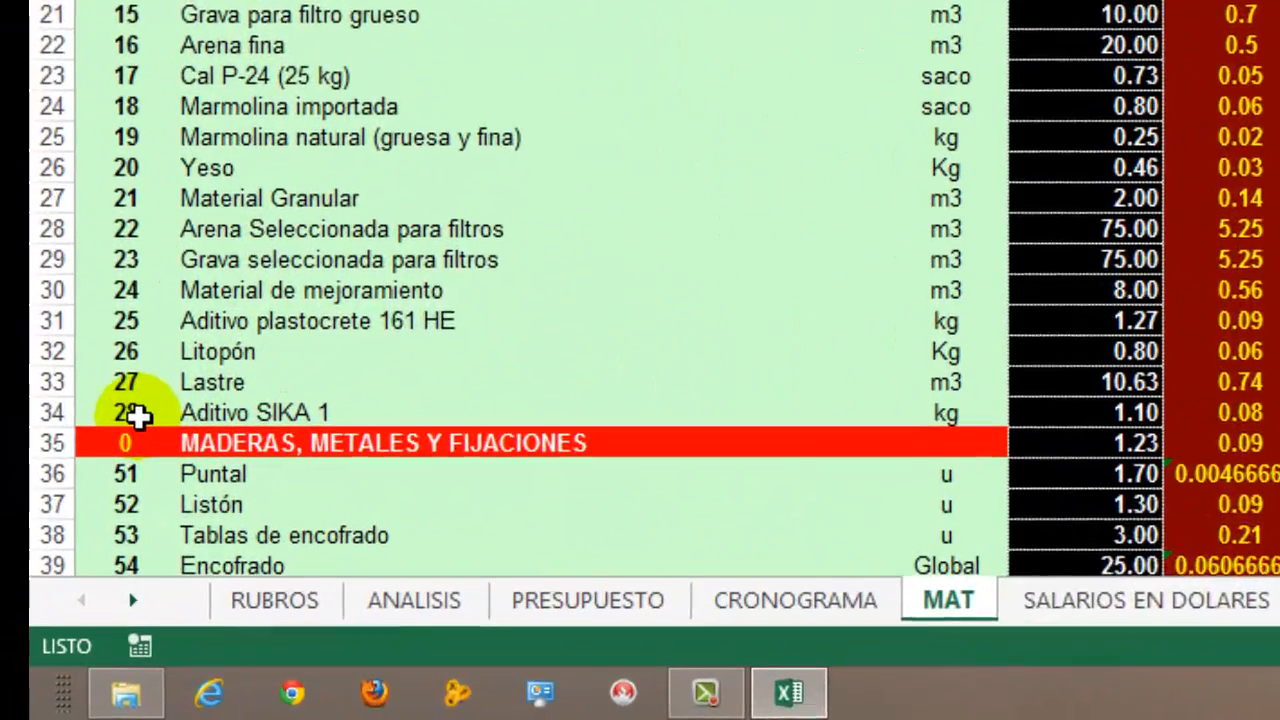
scroll(155, 388, down, 2)
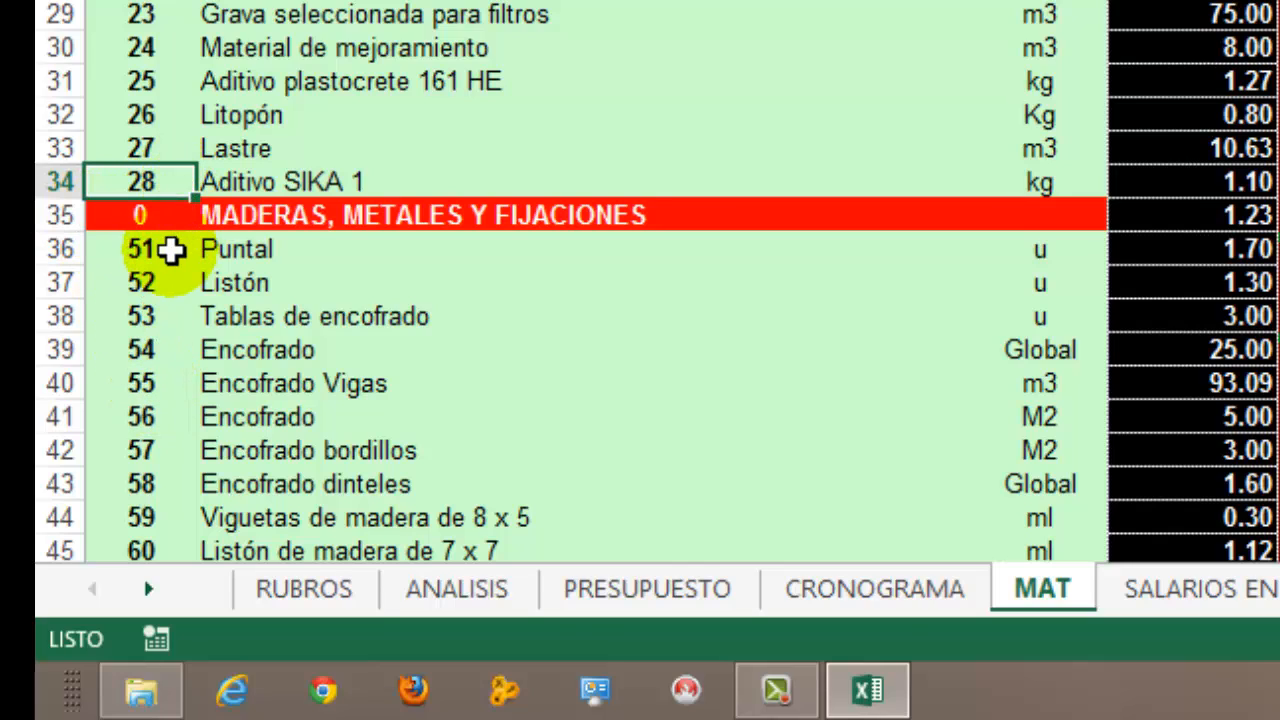
Try renumbering the Puntal material code in A36 as 1, and undo the entry.
click(172, 250)
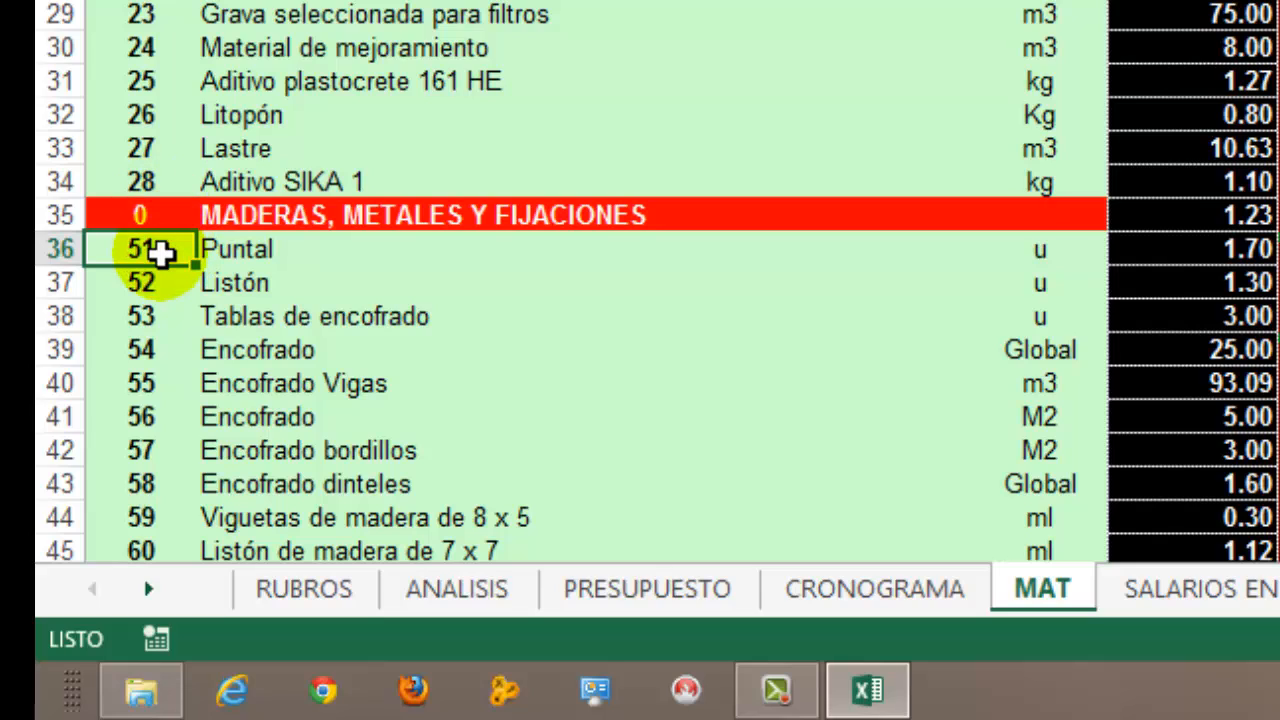
text(1)
key(Return)
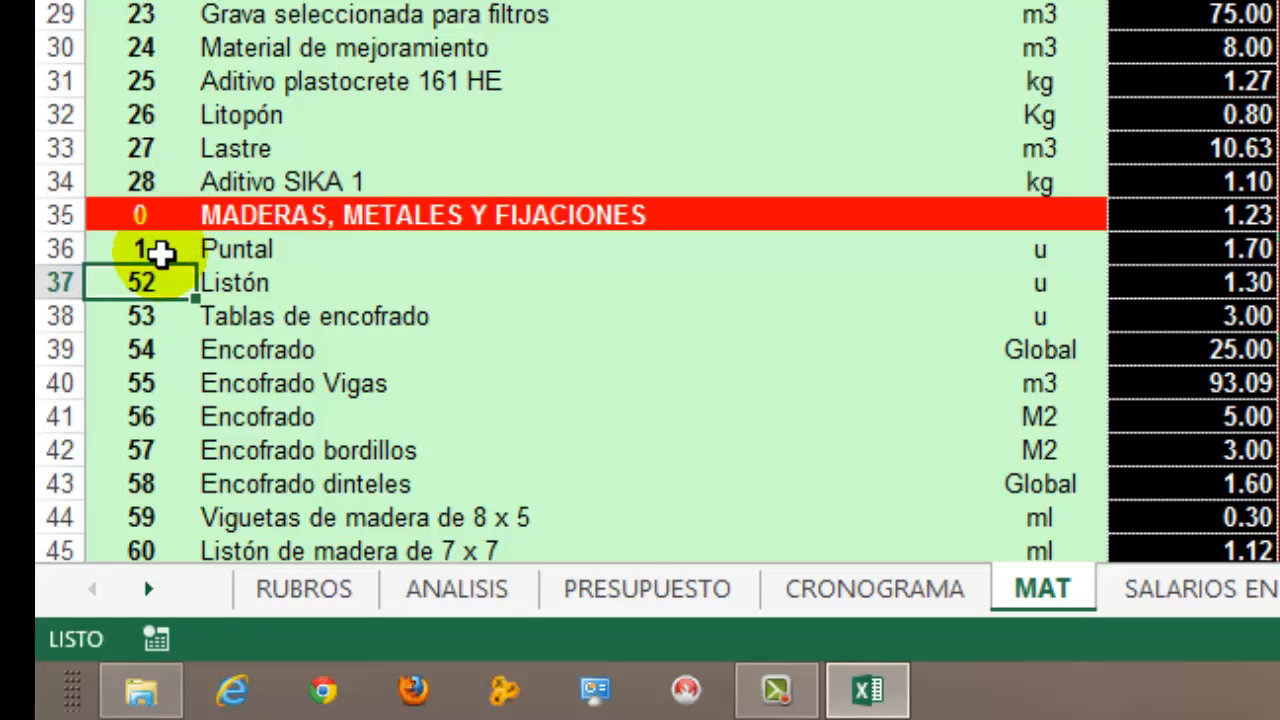
key(ctrl+z)
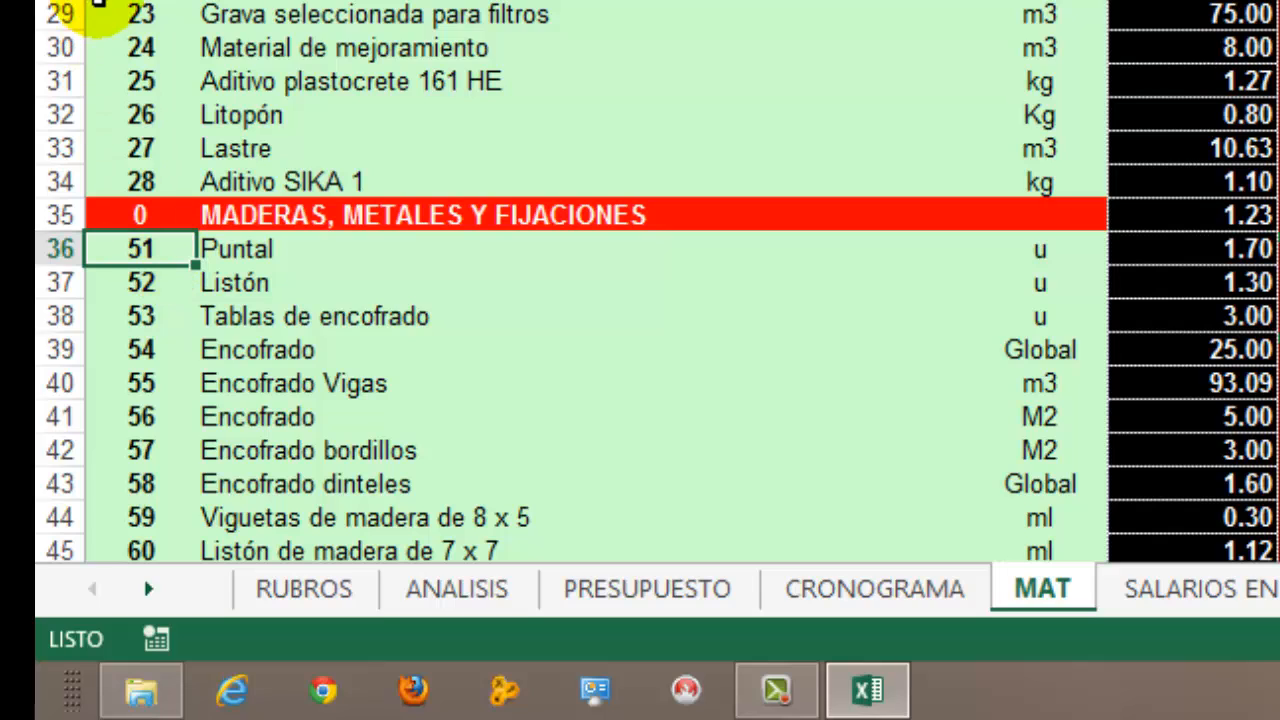
Compare the material codes in A29:A36 across the MADERAS, METALES Y FIJACIONES heading and check the codes further down.
drag(140, 12, 130, 250)
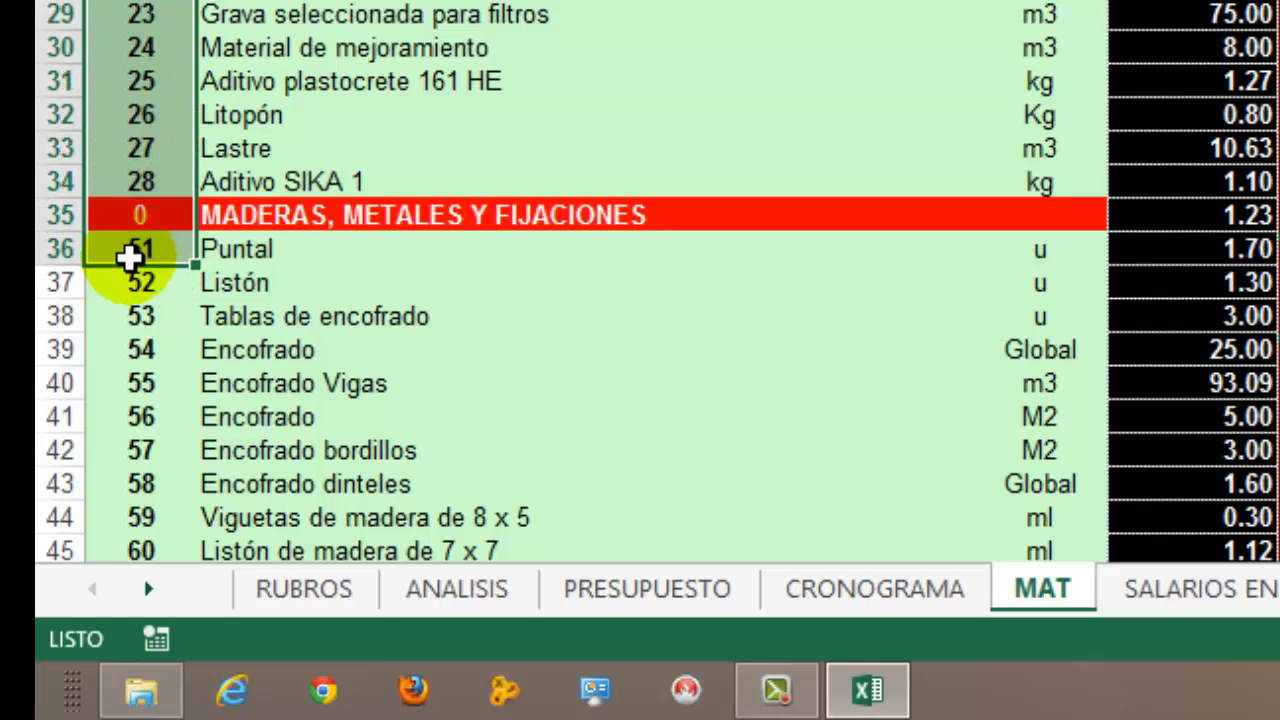
click(142, 181)
click(146, 247)
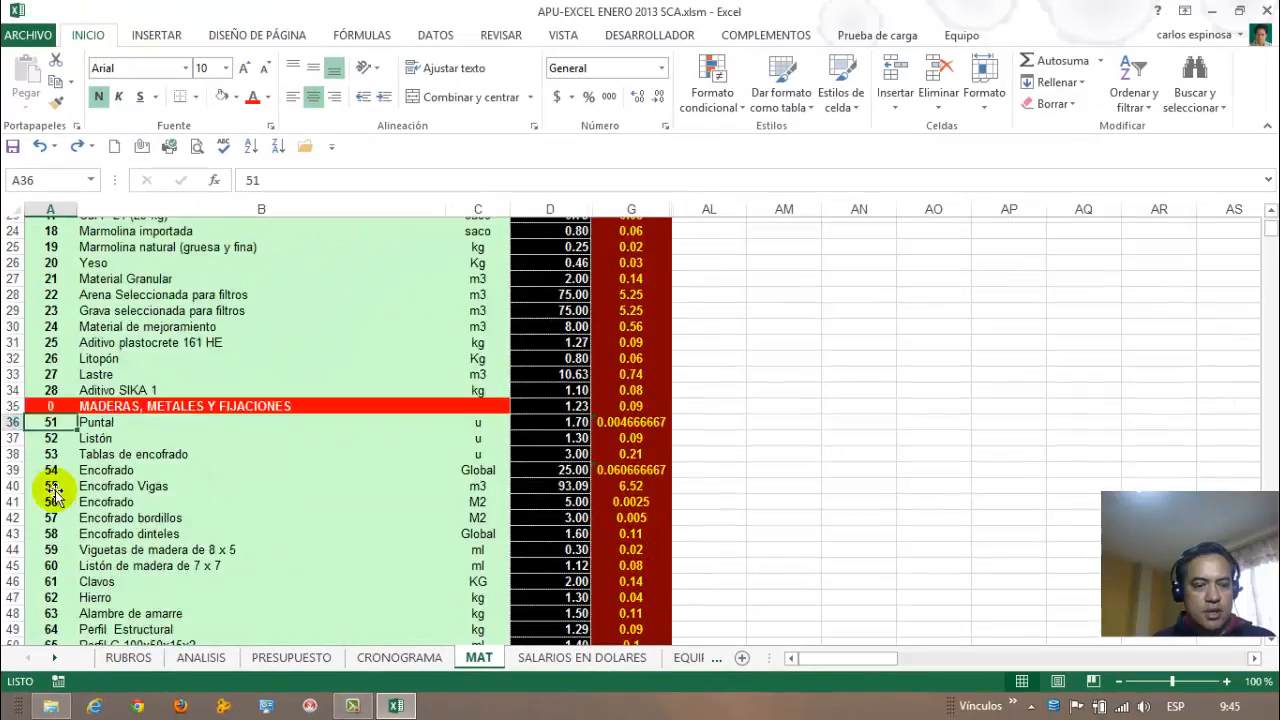
scroll(63, 468, down, 5)
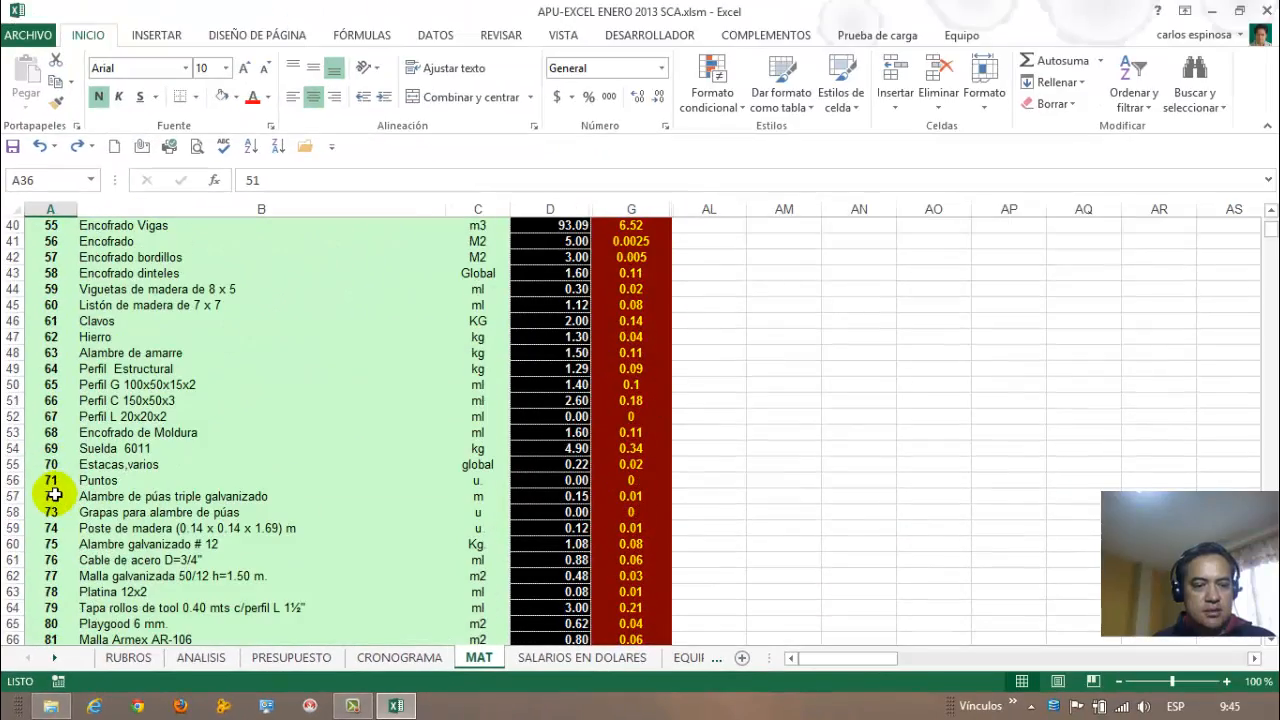
Open the SALARIOS EN DOLARES sheet and examine the index numbers of Conserje o mensajero and Peón in H16 and H20.
click(530, 657)
scroll(88, 374, up, 13)
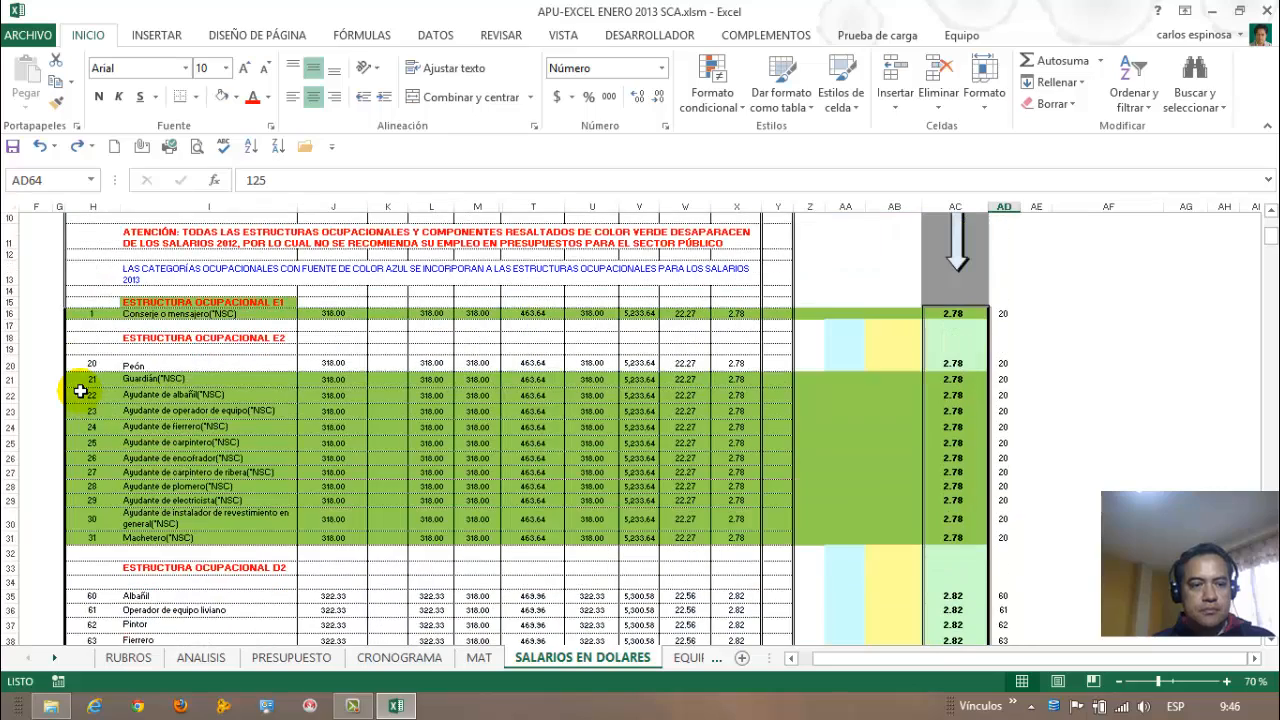
scroll(80, 391, up, 3)
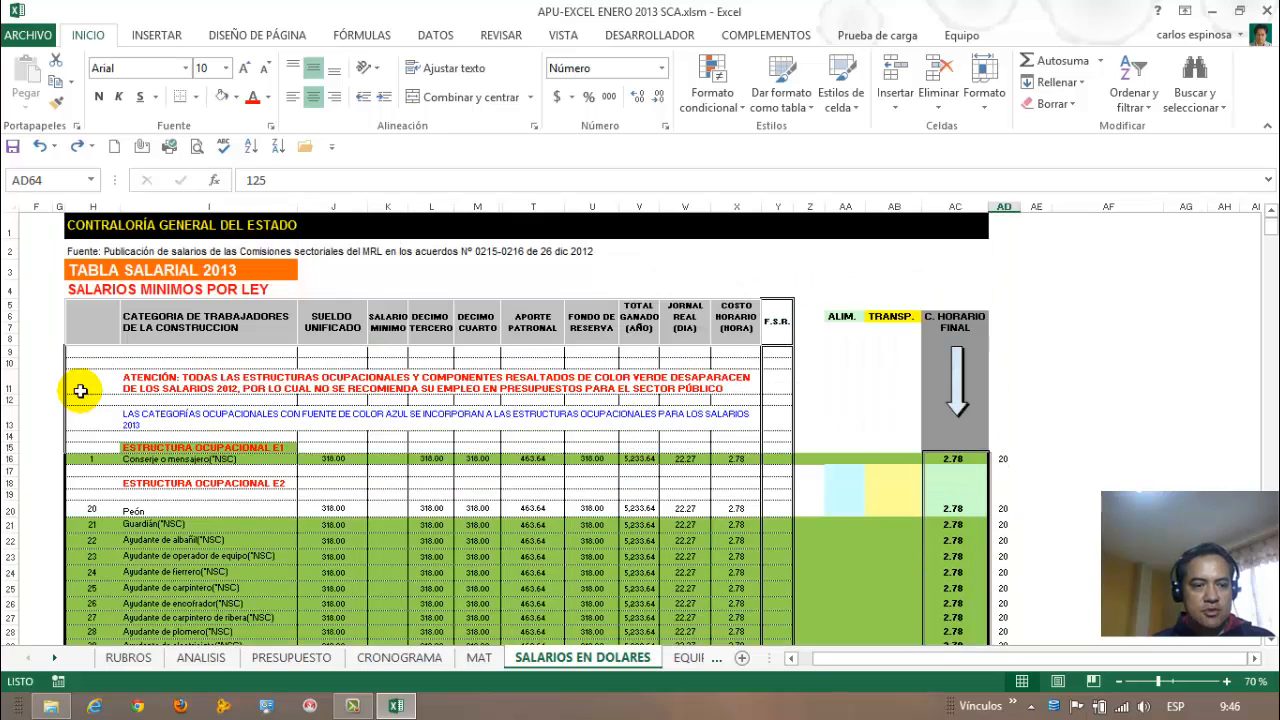
click(91, 456)
click(97, 503)
scroll(96, 502, down, 3)
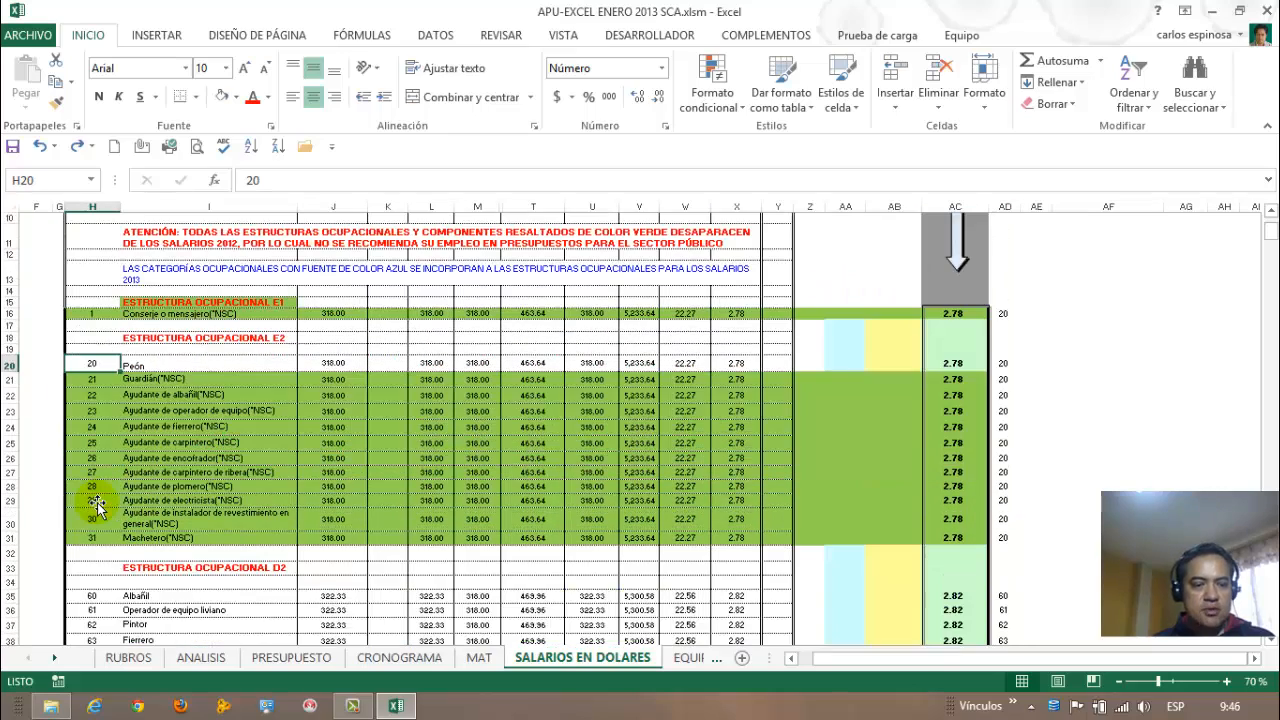
scroll(96, 500, up, 3)
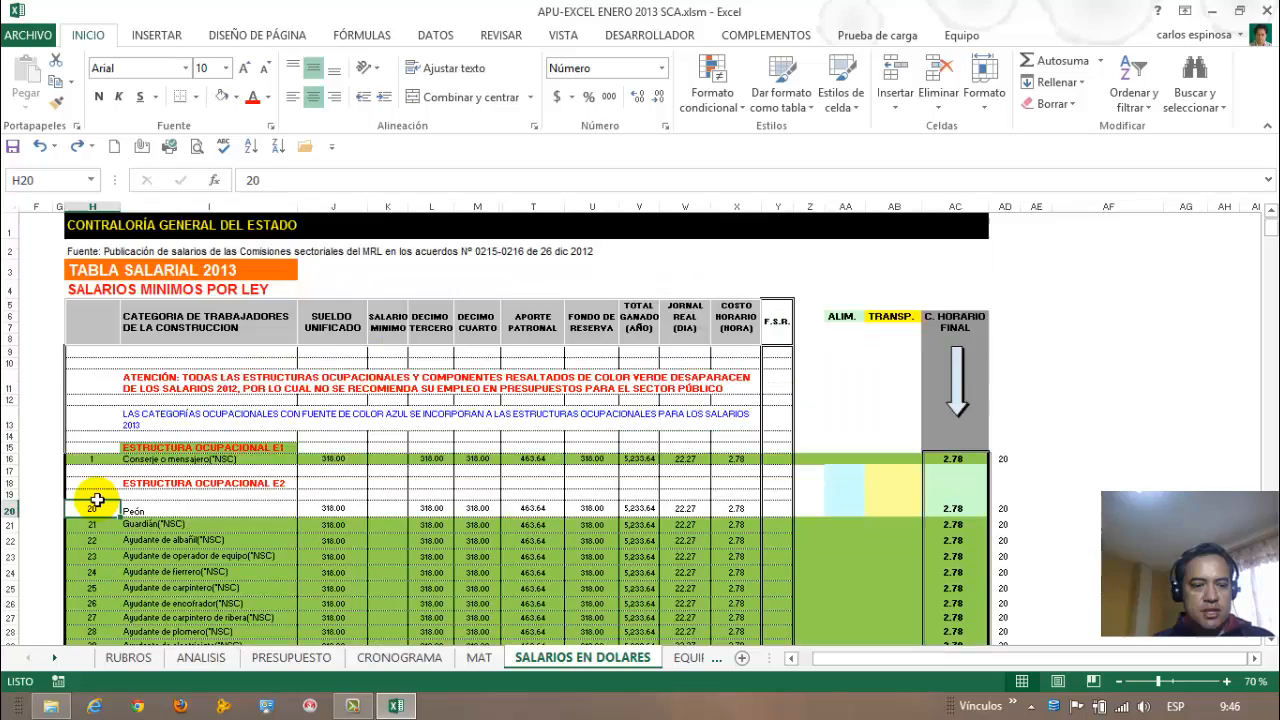
Read the ATENCIÓN note in I11 and examine the green occupational categories it refers to, around row 23.
click(178, 378)
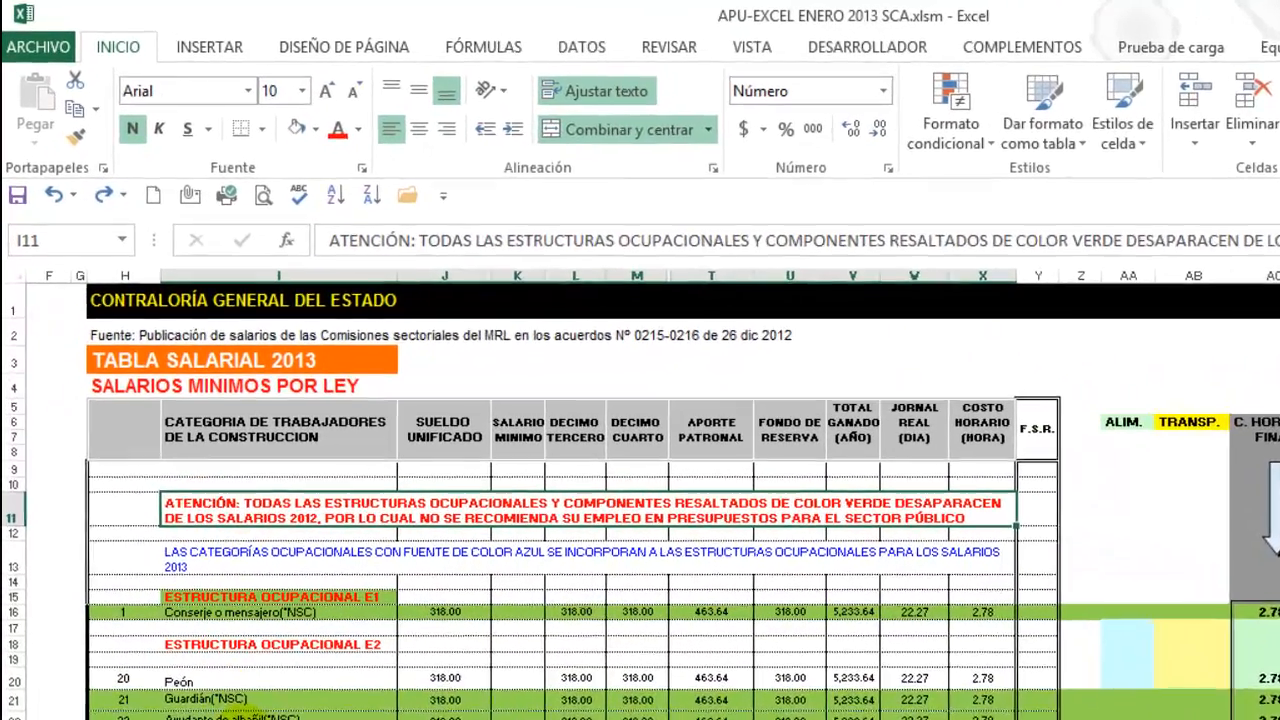
click(200, 556)
scroll(200, 556, down, 1)
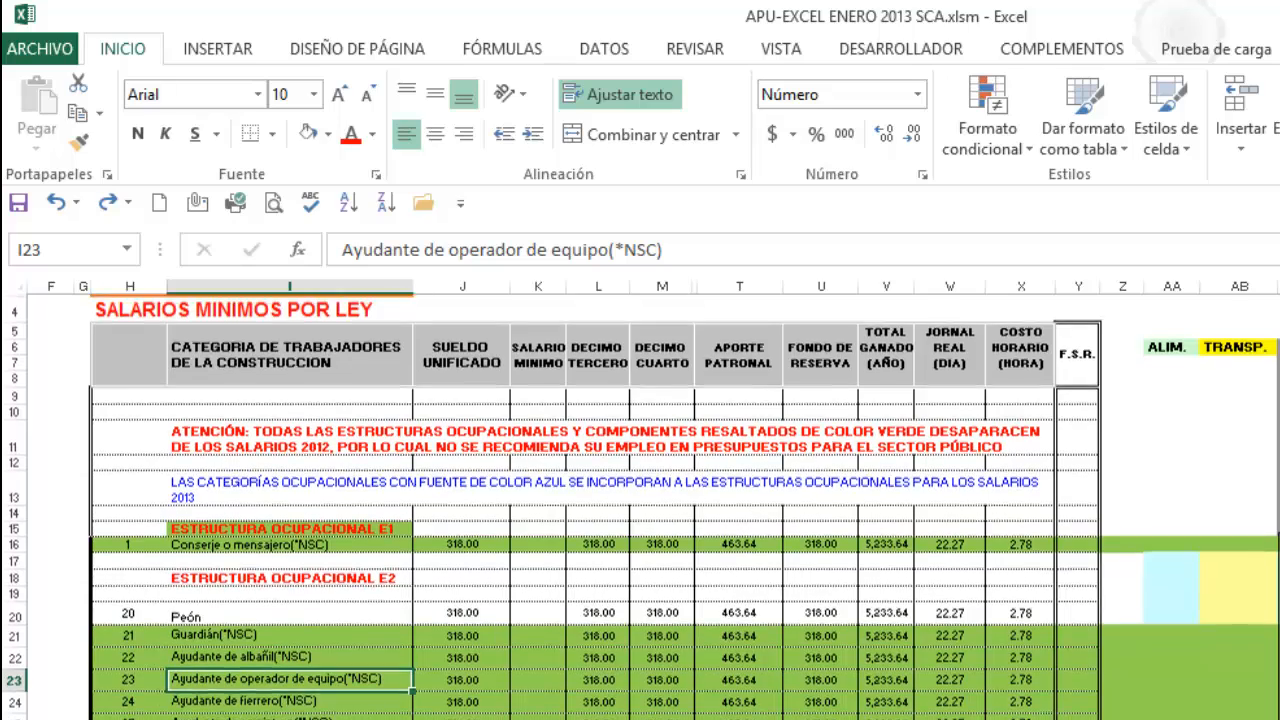
scroll(640, 500, up, 1)
scroll(640, 500, down, 1)
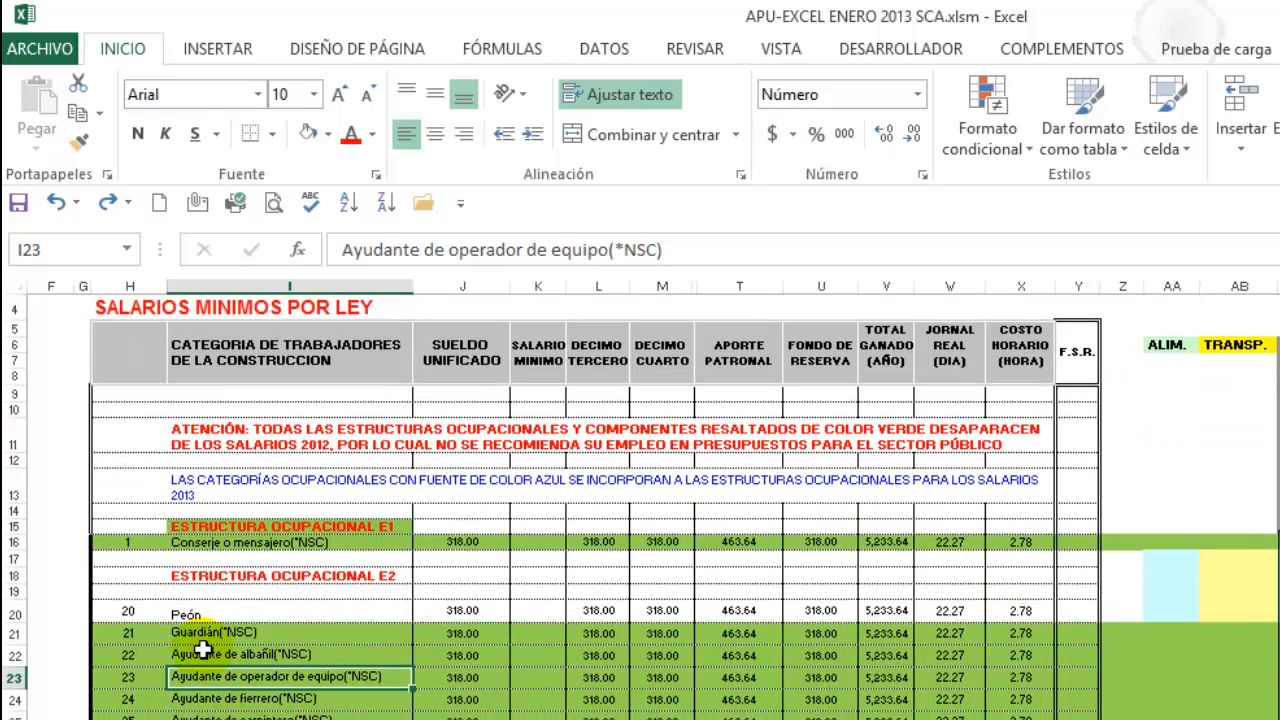
Review the green *NSC categories of structure E2 and continue to those of structure C1 in rows 60 and 62.
drag(128, 632, 1279, 719)
click(290, 719)
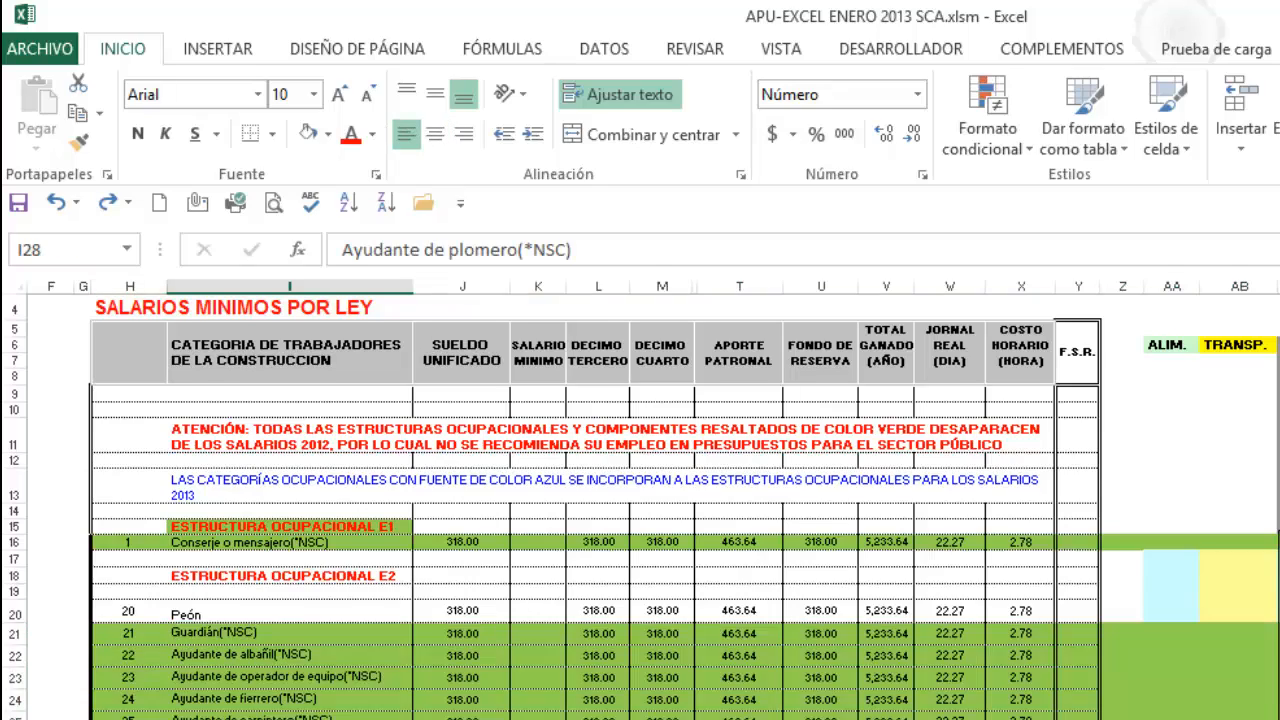
scroll(640, 500, up, 1)
scroll(640, 500, down, 5)
scroll(640, 500, down, 7)
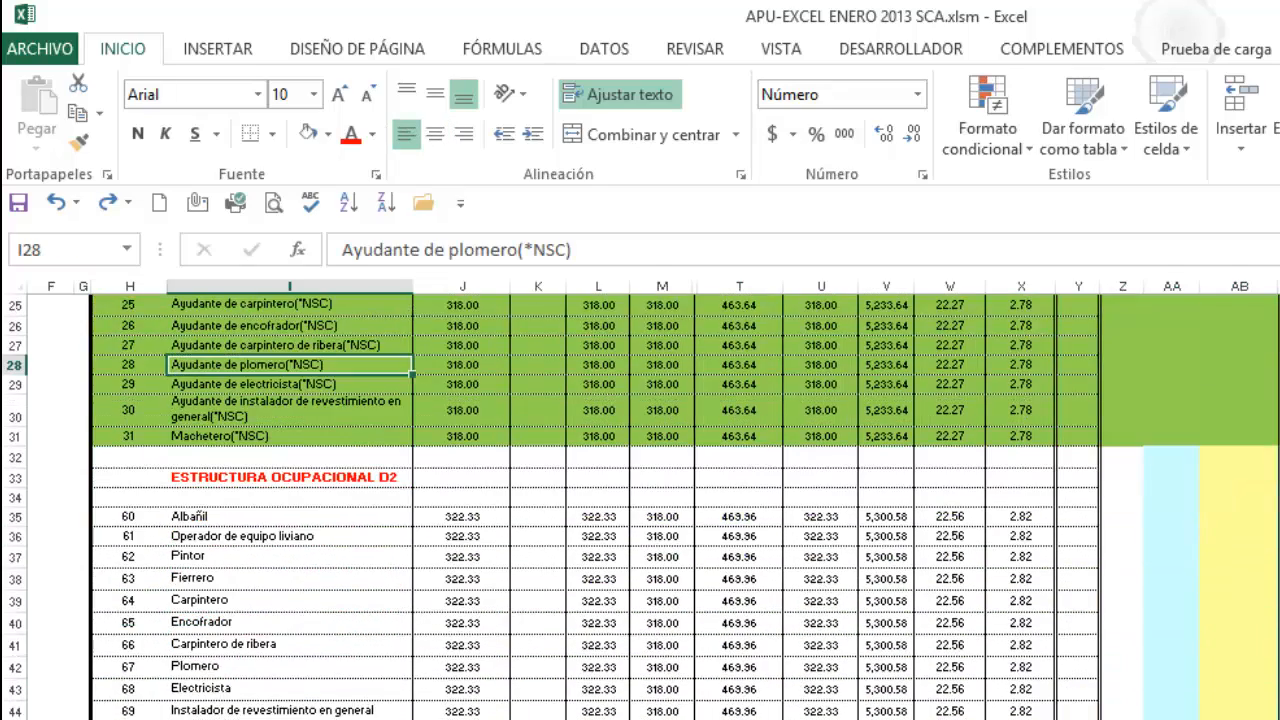
drag(290, 719, 1279, 719)
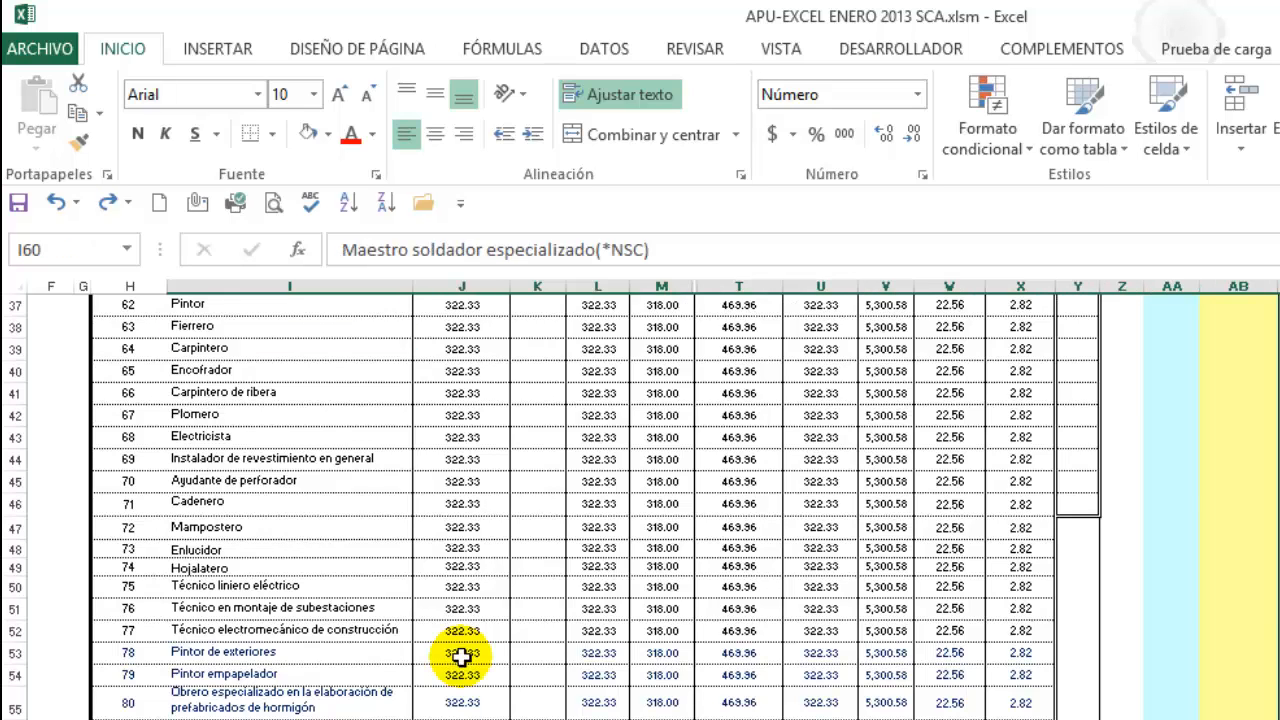
scroll(310, 620, down, 3)
drag(145, 658, 1231, 700)
scroll(466, 495, up, 12)
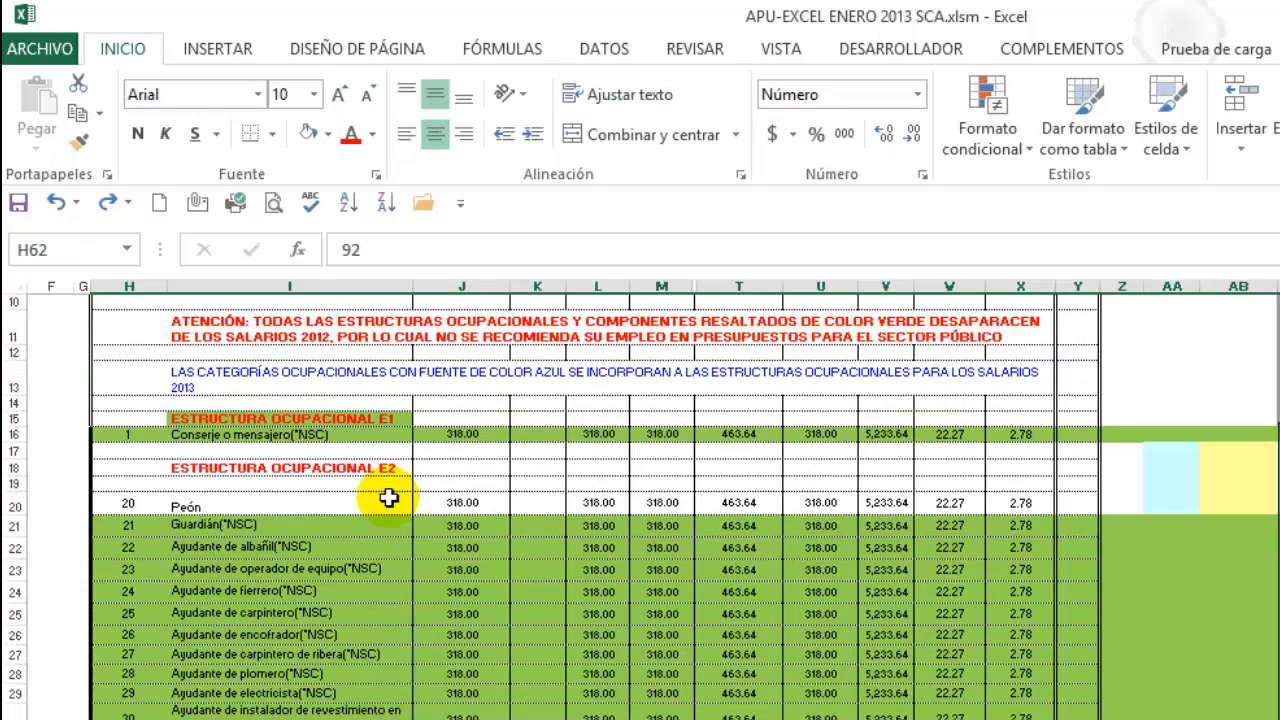
Point out the green *NSC rows of structures E1 and E2, from Conserje o mensajero to Ayudante de electricista.
drag(126, 437, 1278, 436)
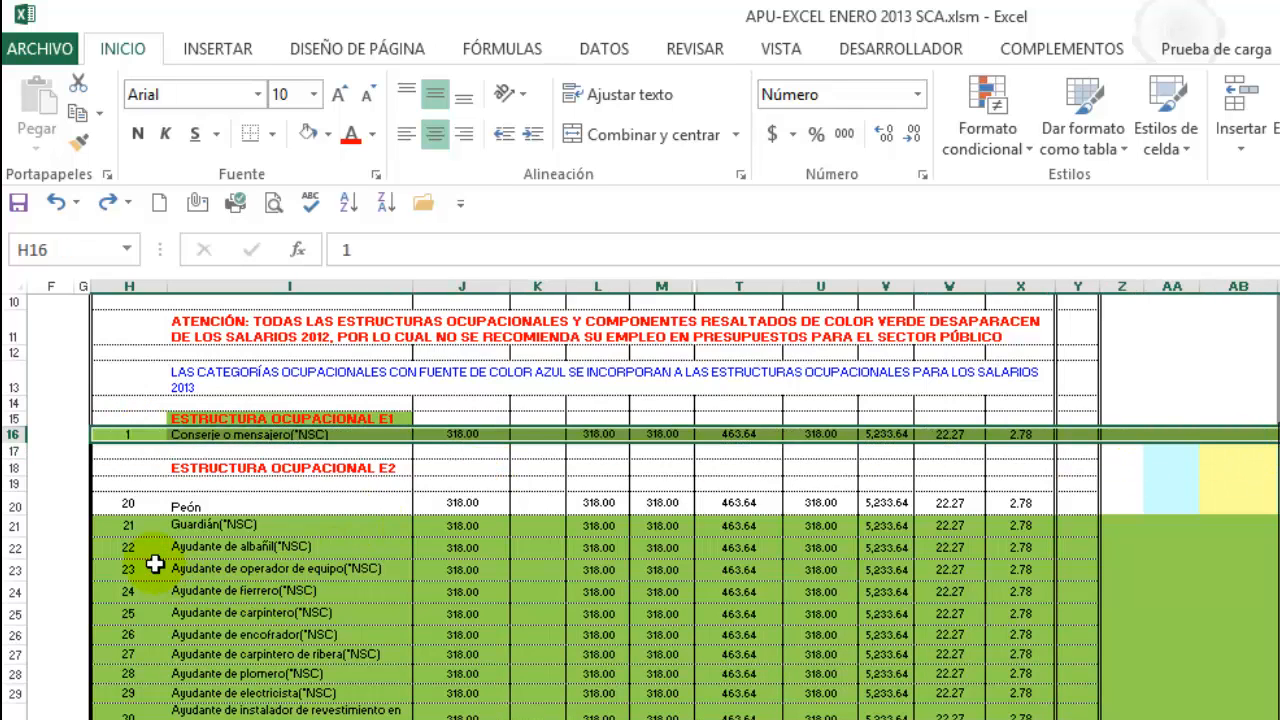
drag(131, 523, 1265, 718)
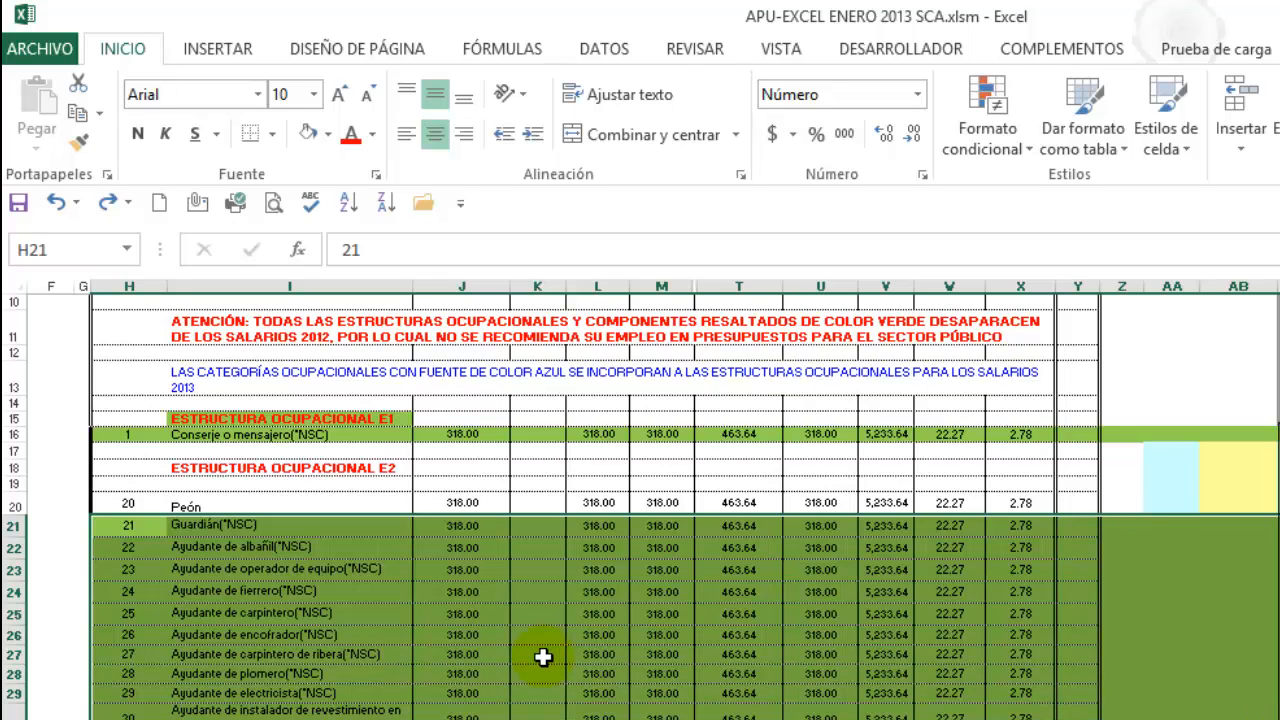
click(168, 659)
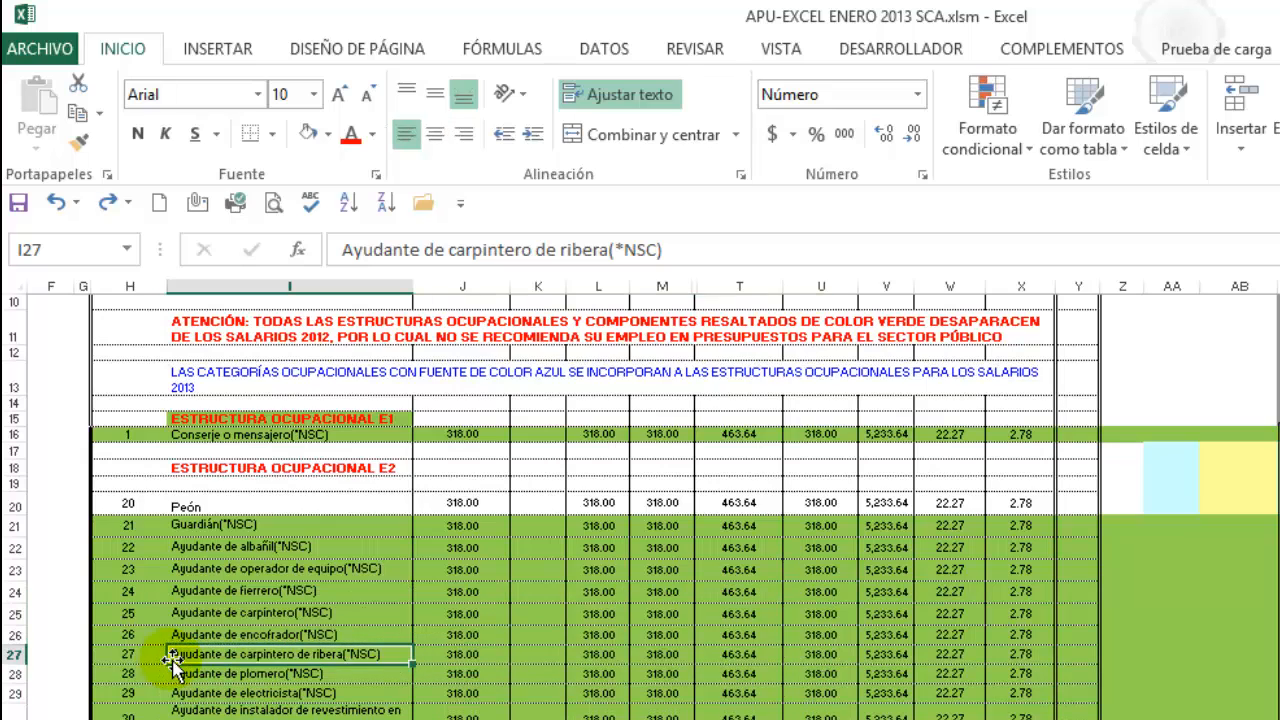
drag(210, 548, 1272, 718)
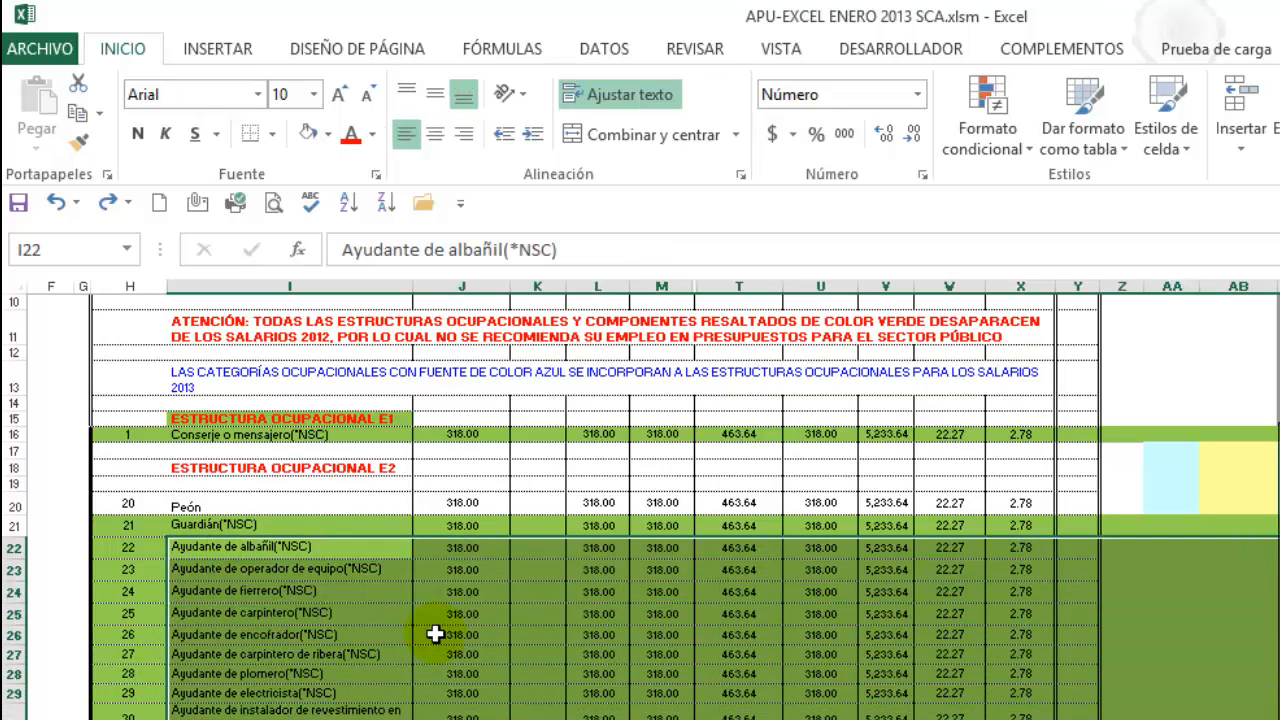
click(218, 523)
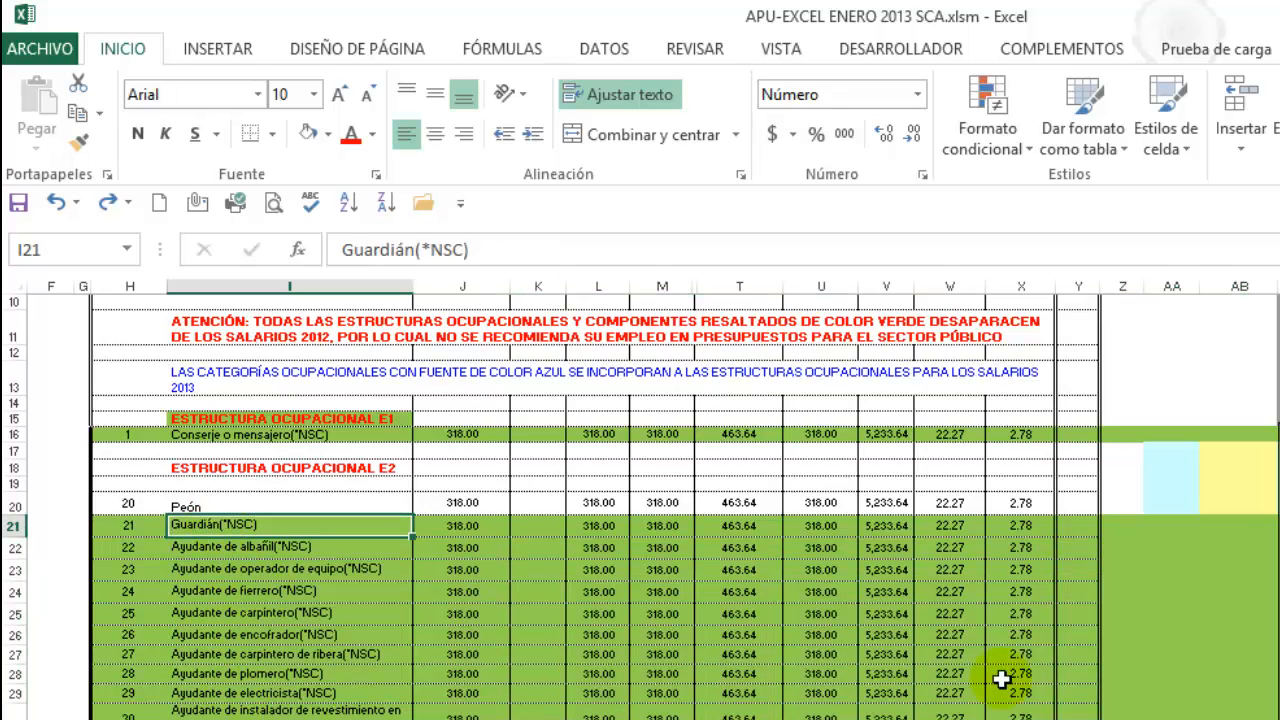
click(287, 549)
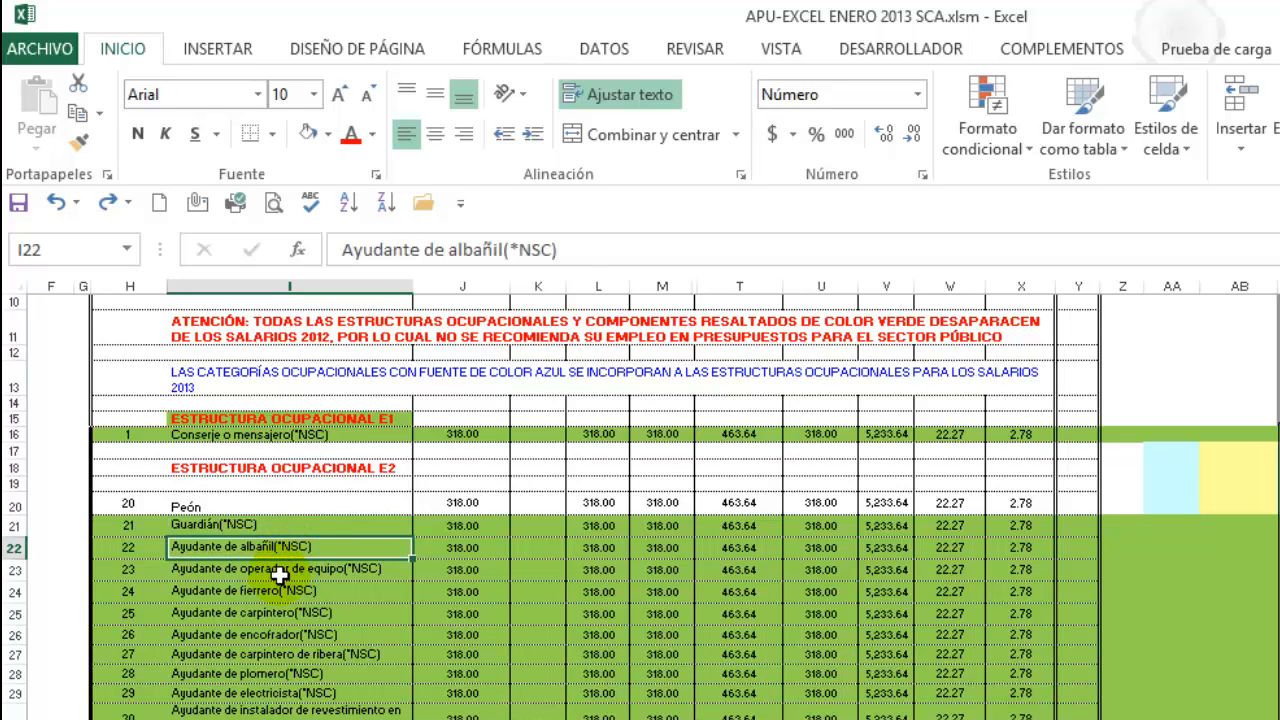
click(280, 574)
click(289, 691)
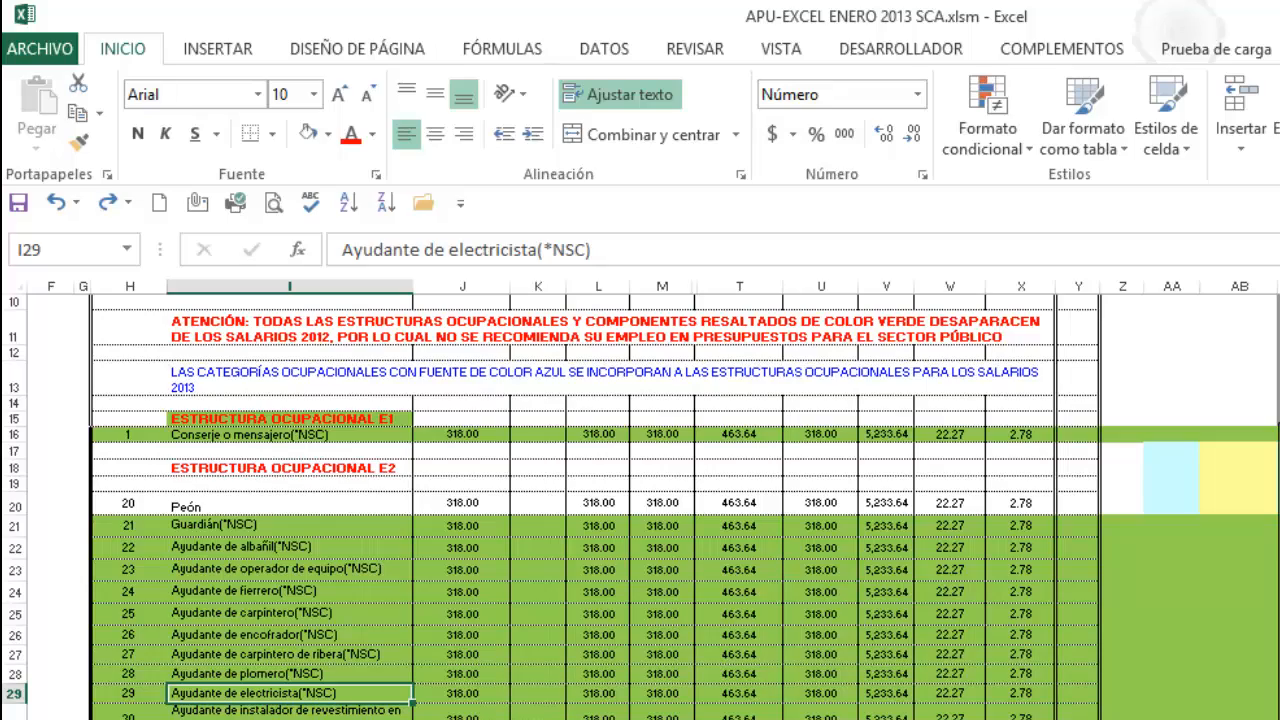
Open the RUBROS sheet, check the end of the CONCEPTO column and return to its first items at E7.
click(554, 719)
click(554, 719)
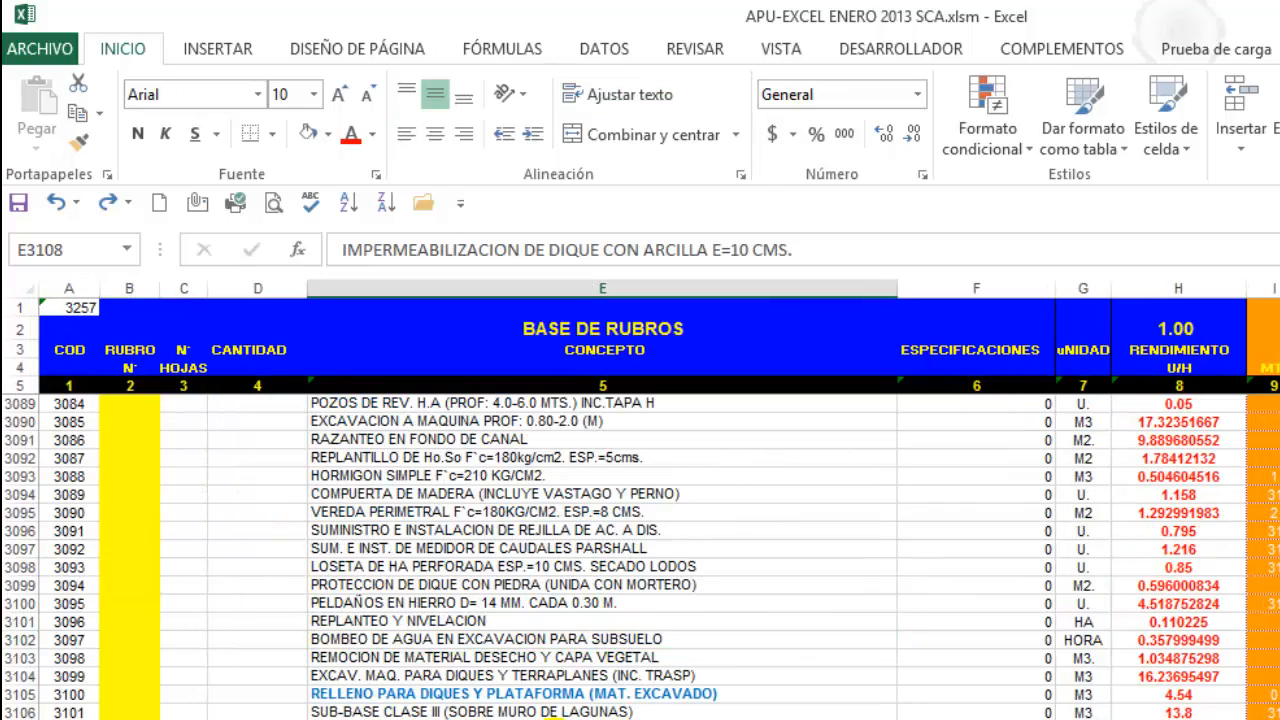
key(ctrl+Down)
key(ctrl+Down)
scroll(553, 715, down, 2)
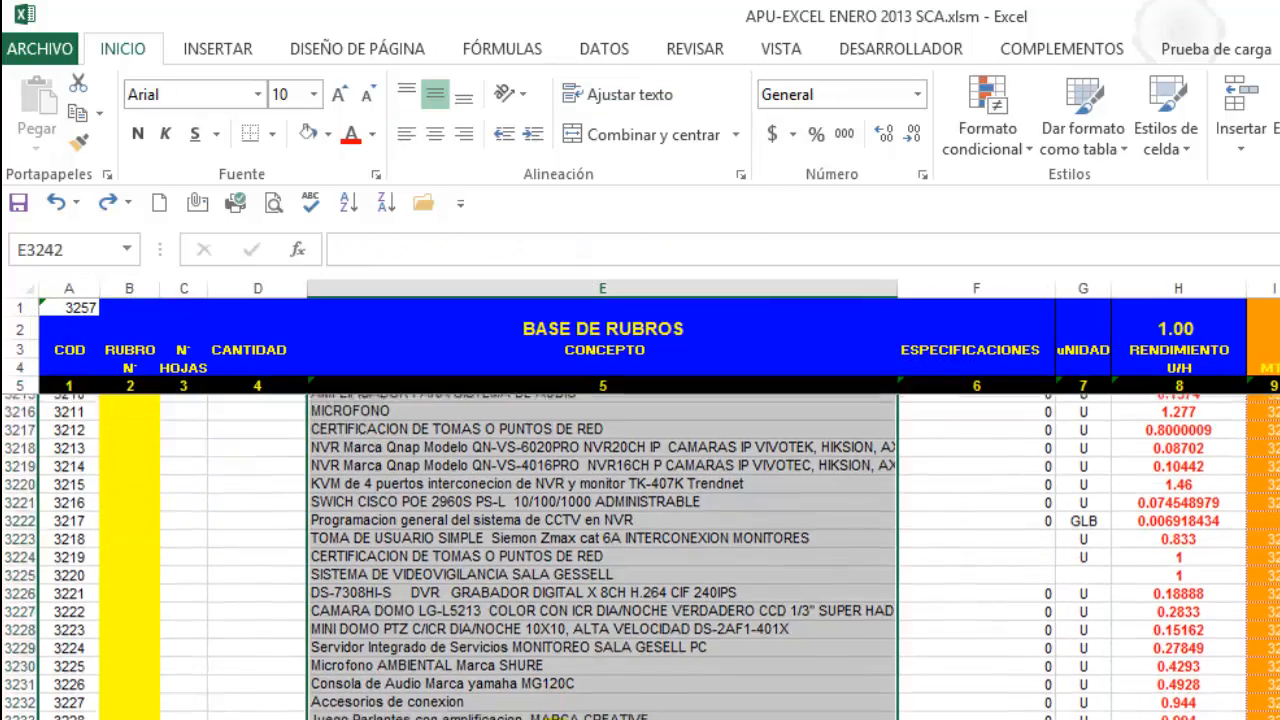
key(ctrl+Up)
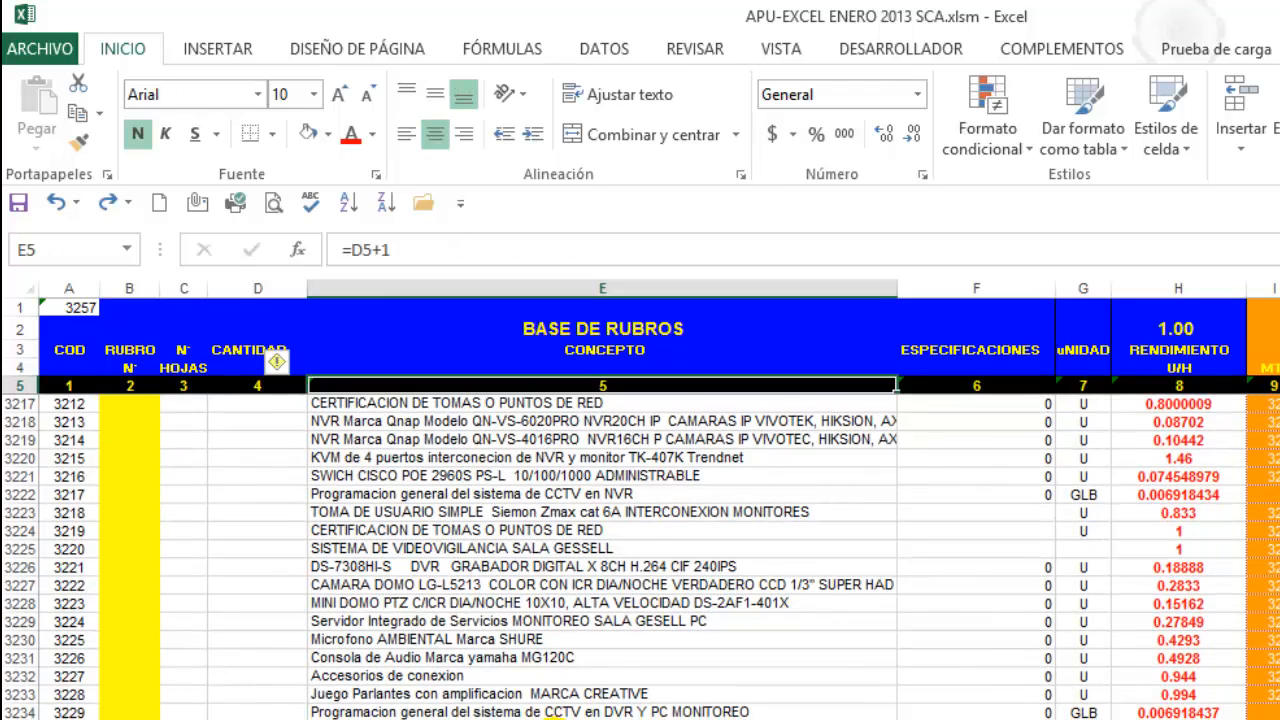
key(Down)
key(Down)
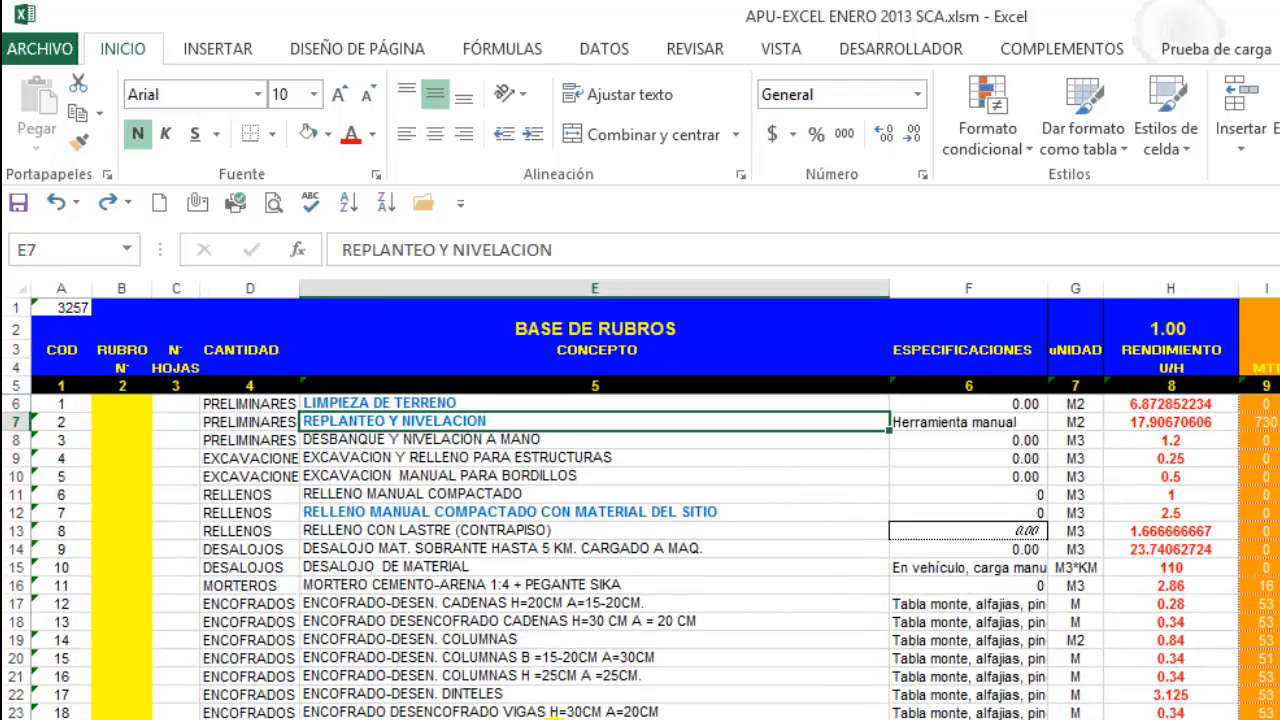
Return to the SALARIOS EN DOLARES sheet and examine the green *NSC categories of ESTRUCTURA OCUPACIONAL C1, including I62 and I64.
key(ctrl+Page_Down)
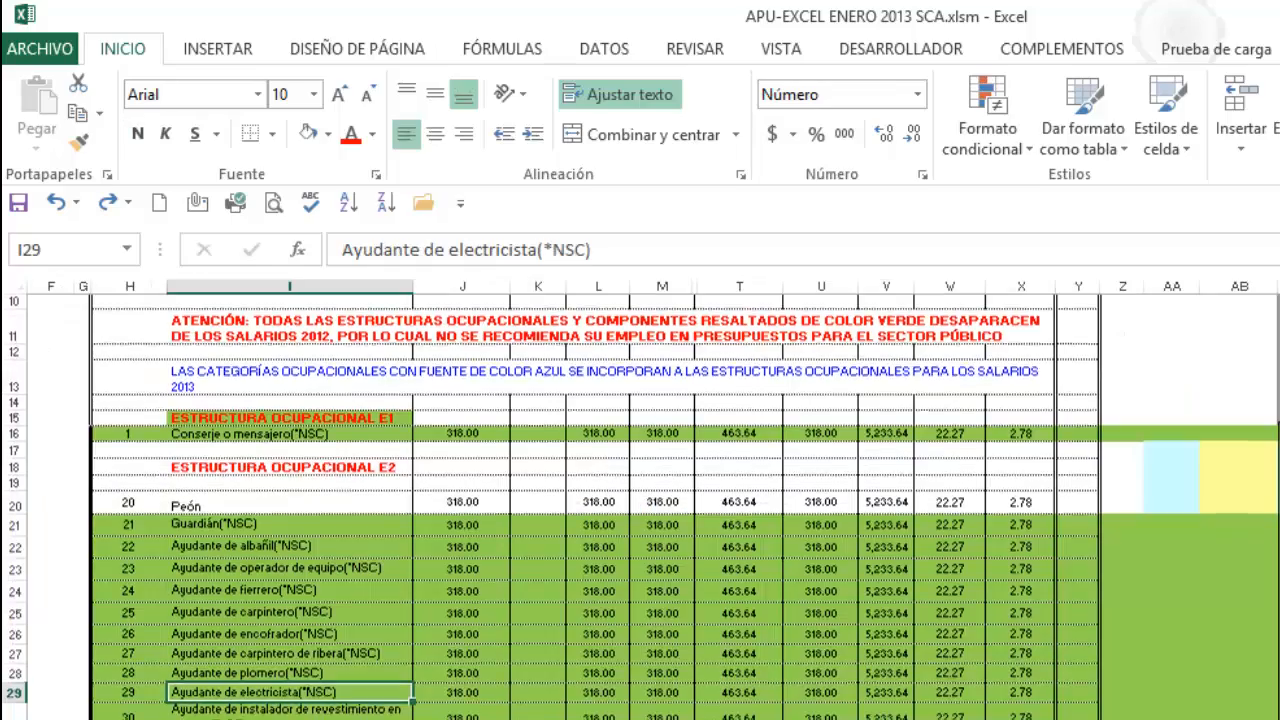
scroll(640, 500, down, 8)
scroll(640, 500, down, 3)
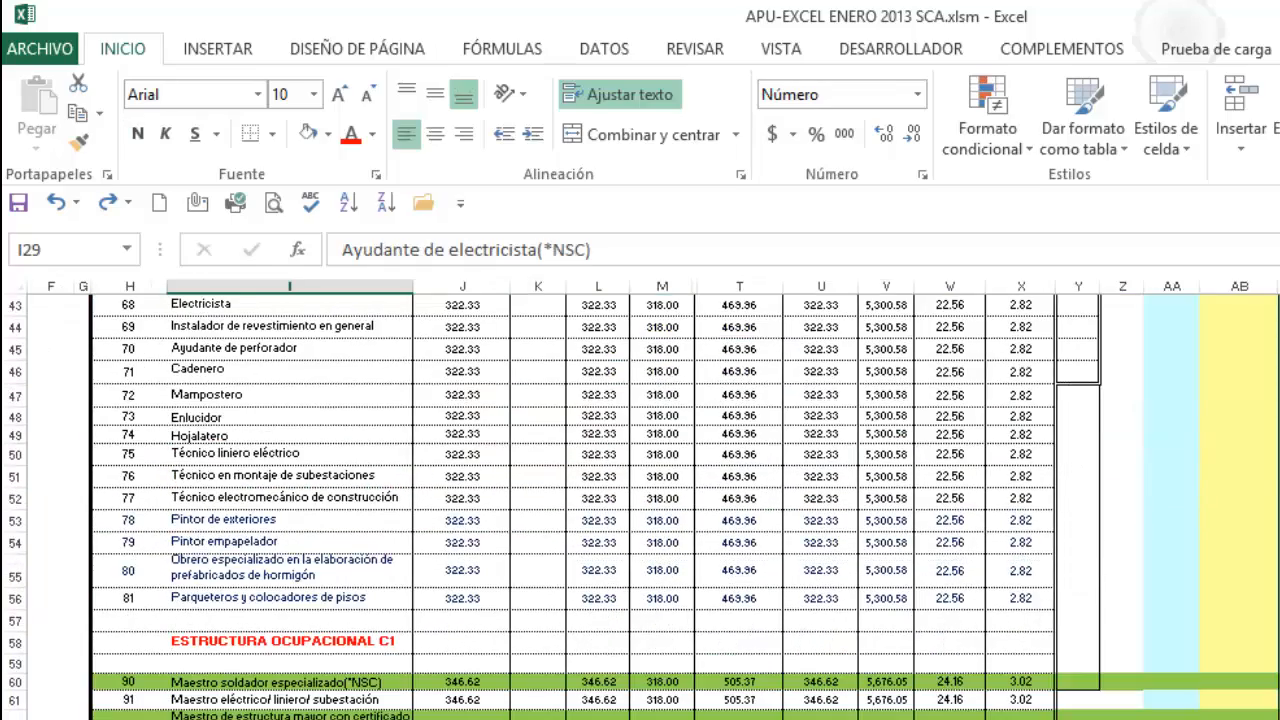
click(240, 714)
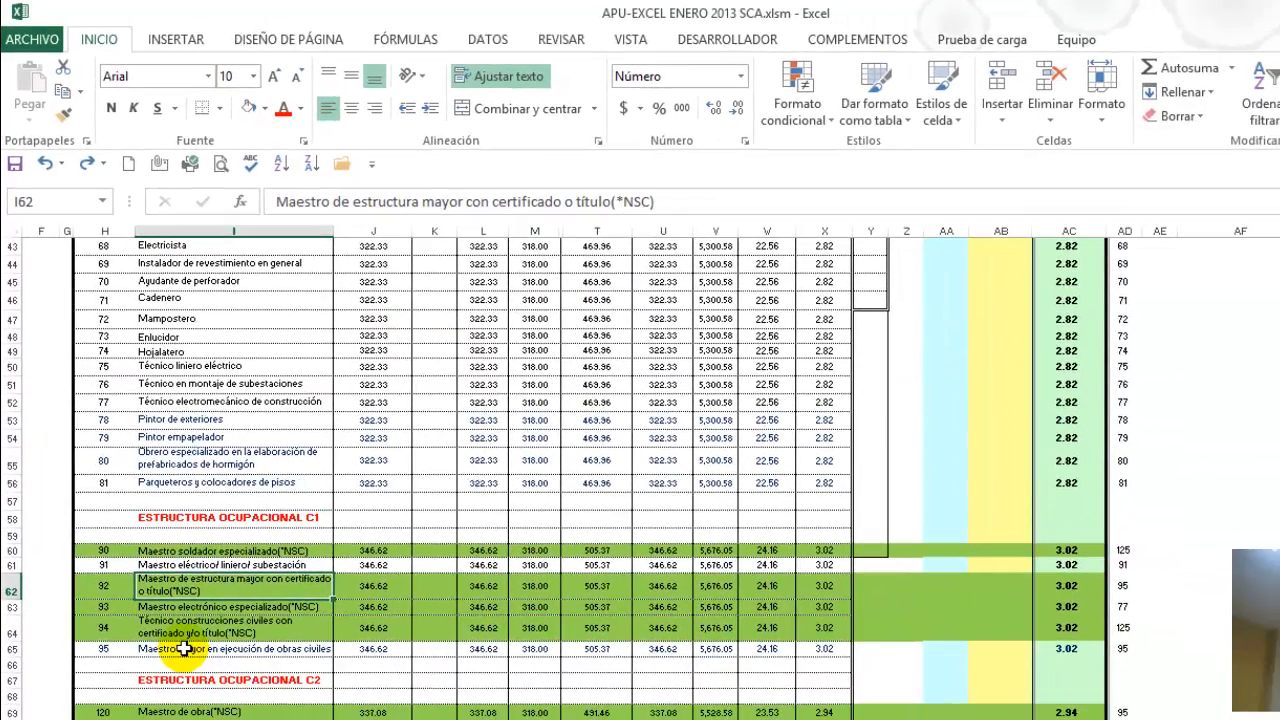
click(187, 630)
Examine the green *NSC categories under structures C2 and C3 and in the LABORATORIO section, down to DIBUJANTES.
scroll(188, 627, down, 4)
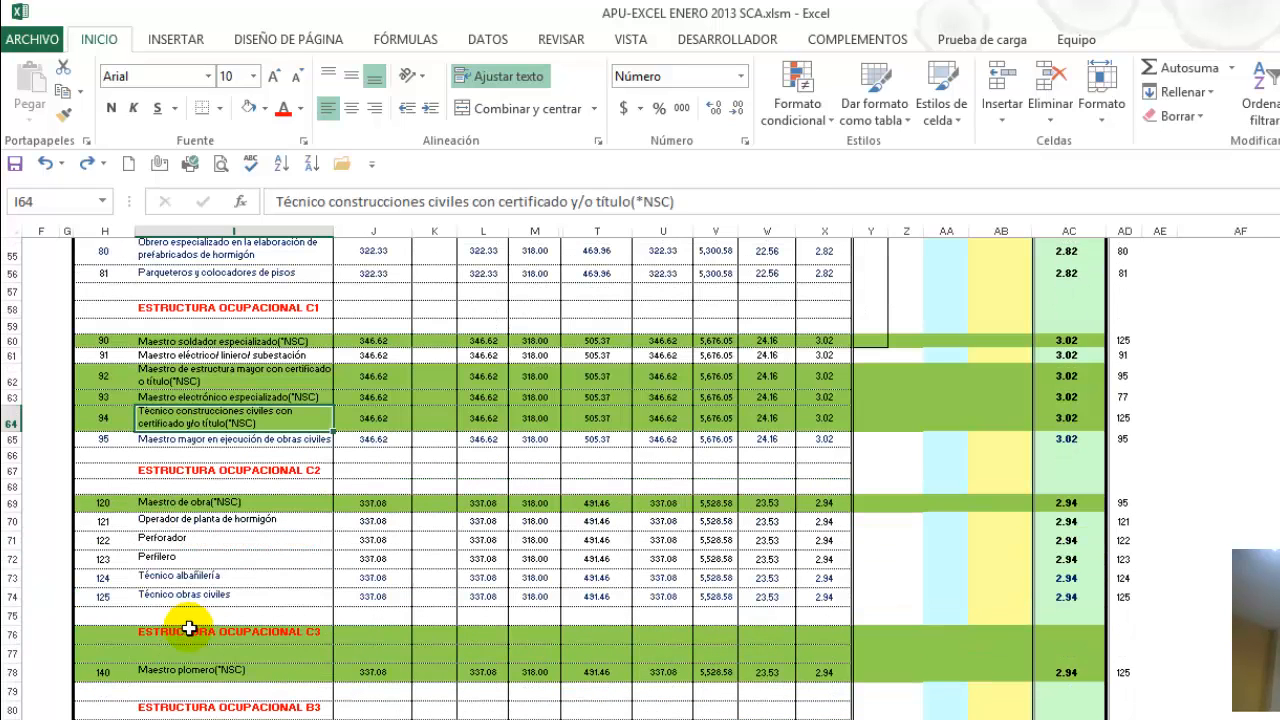
click(187, 668)
click(172, 503)
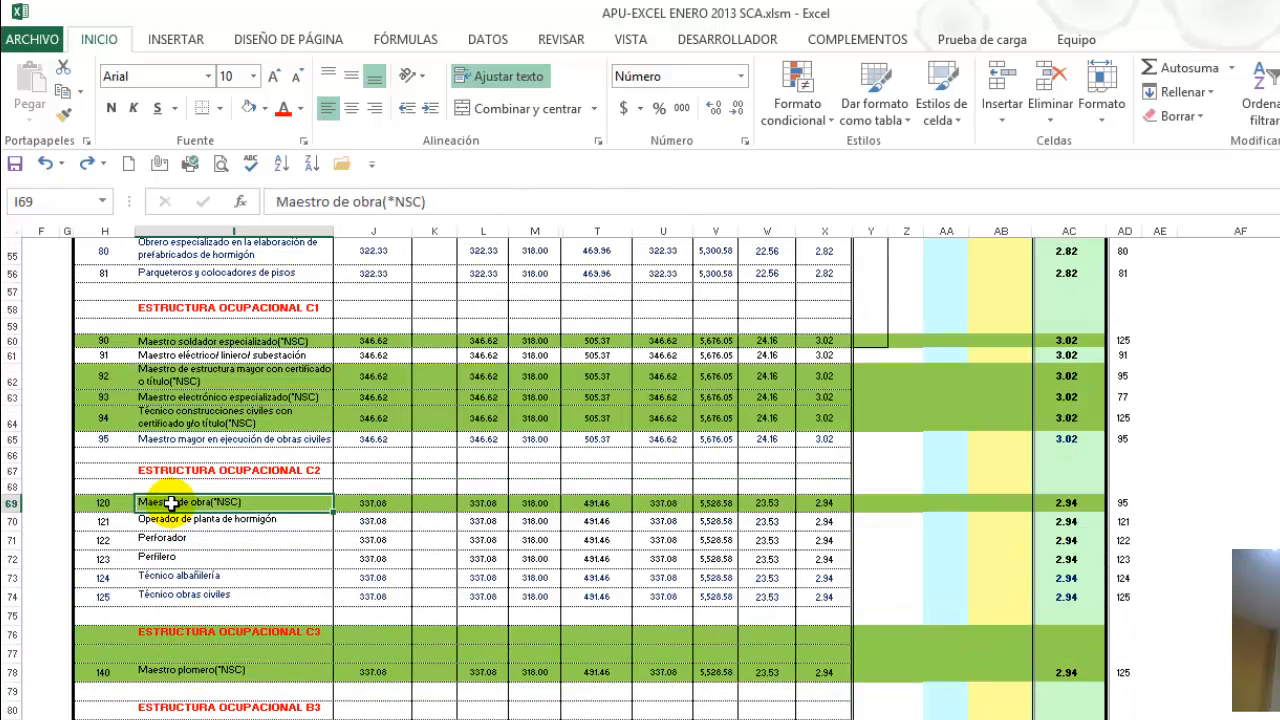
scroll(172, 510, down, 7)
click(170, 534)
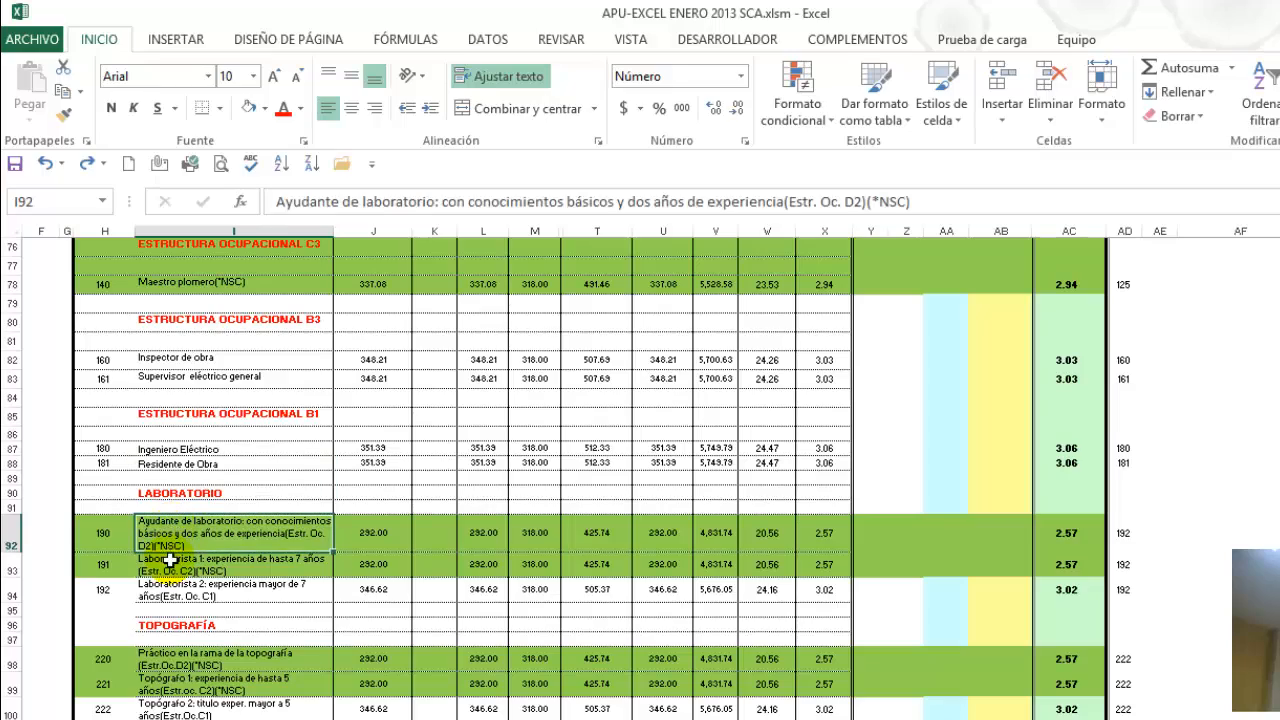
click(175, 566)
scroll(177, 600, down, 3)
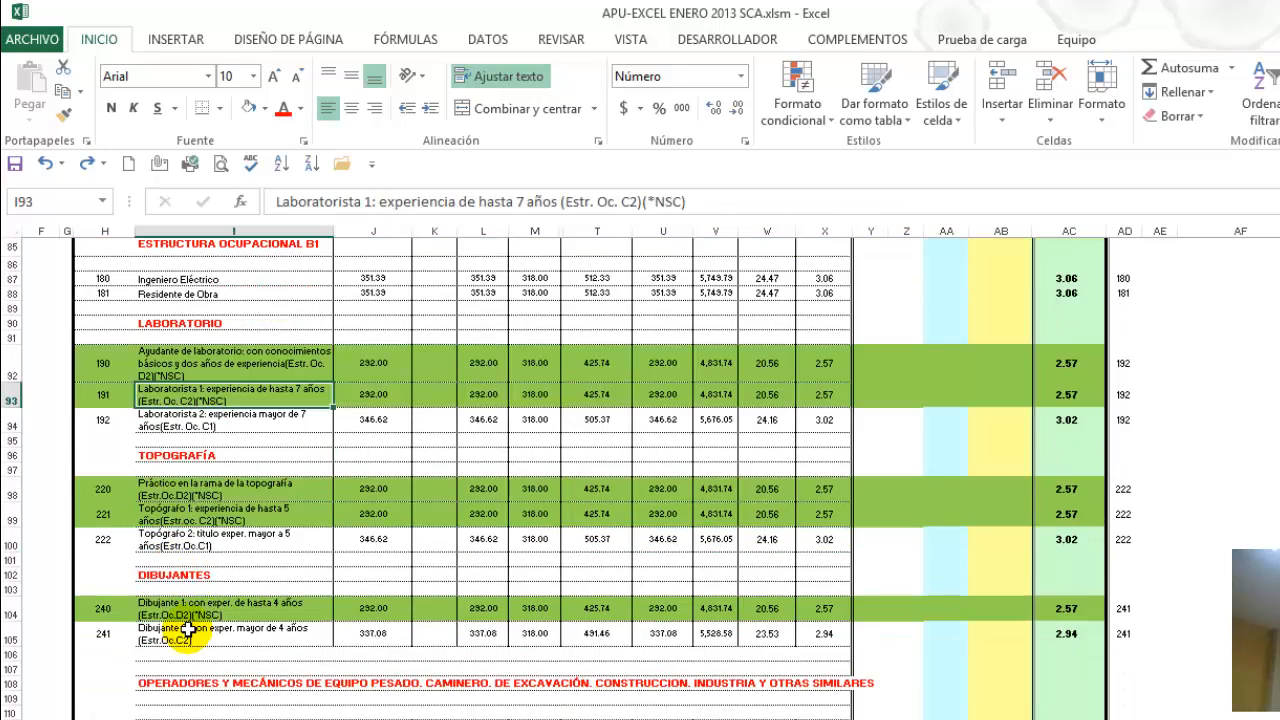
Point out the green *NSC categories in the TOPOGRAFÍA and DIBUJANTES sections, at I98, I99 and I104.
click(180, 516)
click(175, 493)
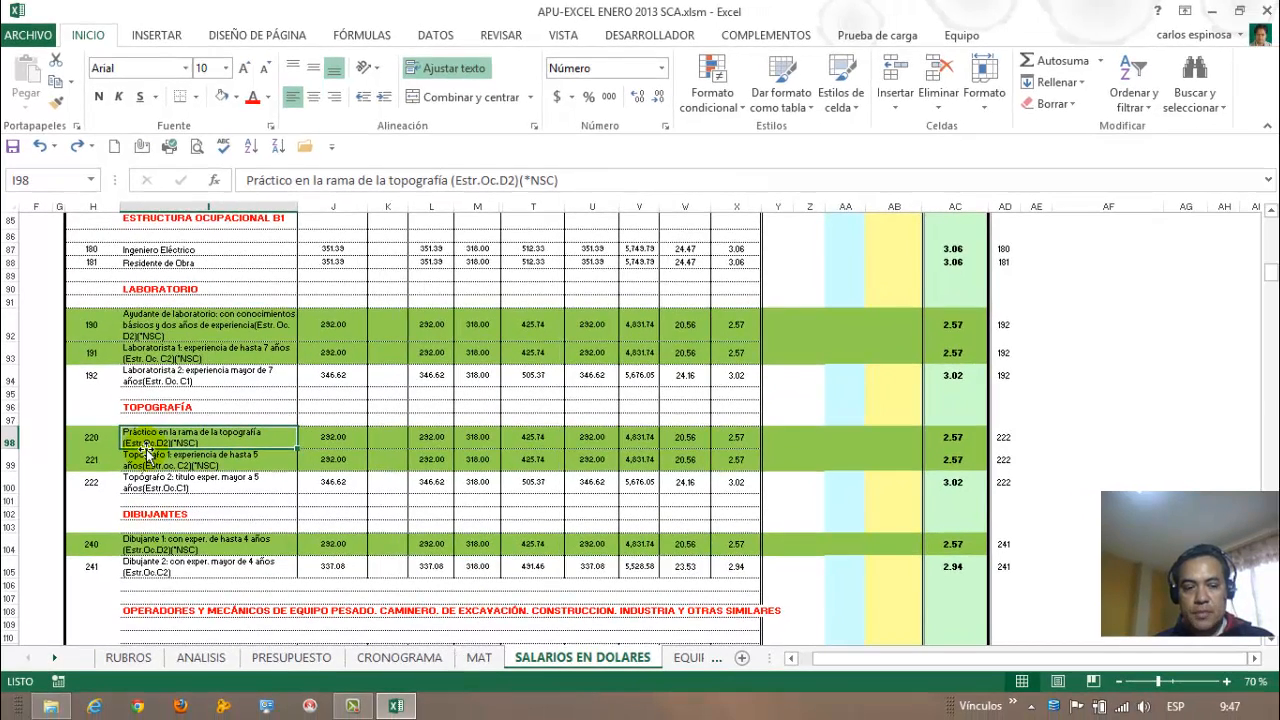
click(150, 457)
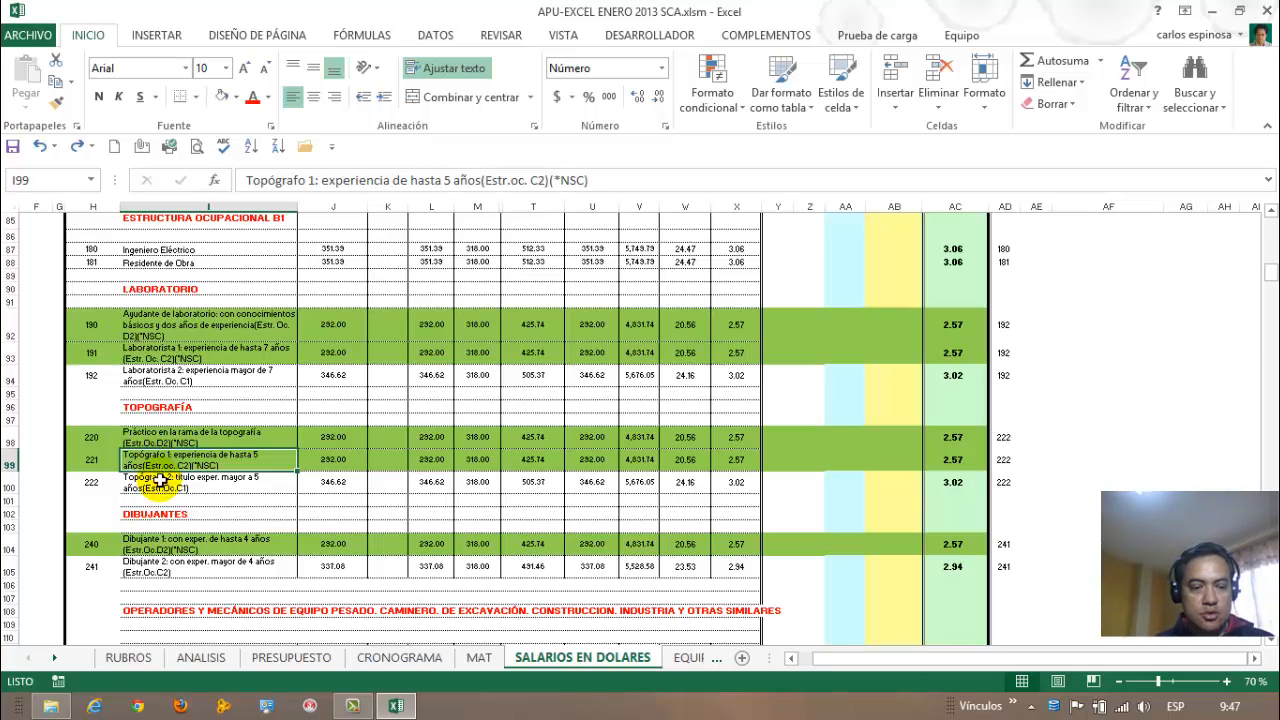
click(163, 545)
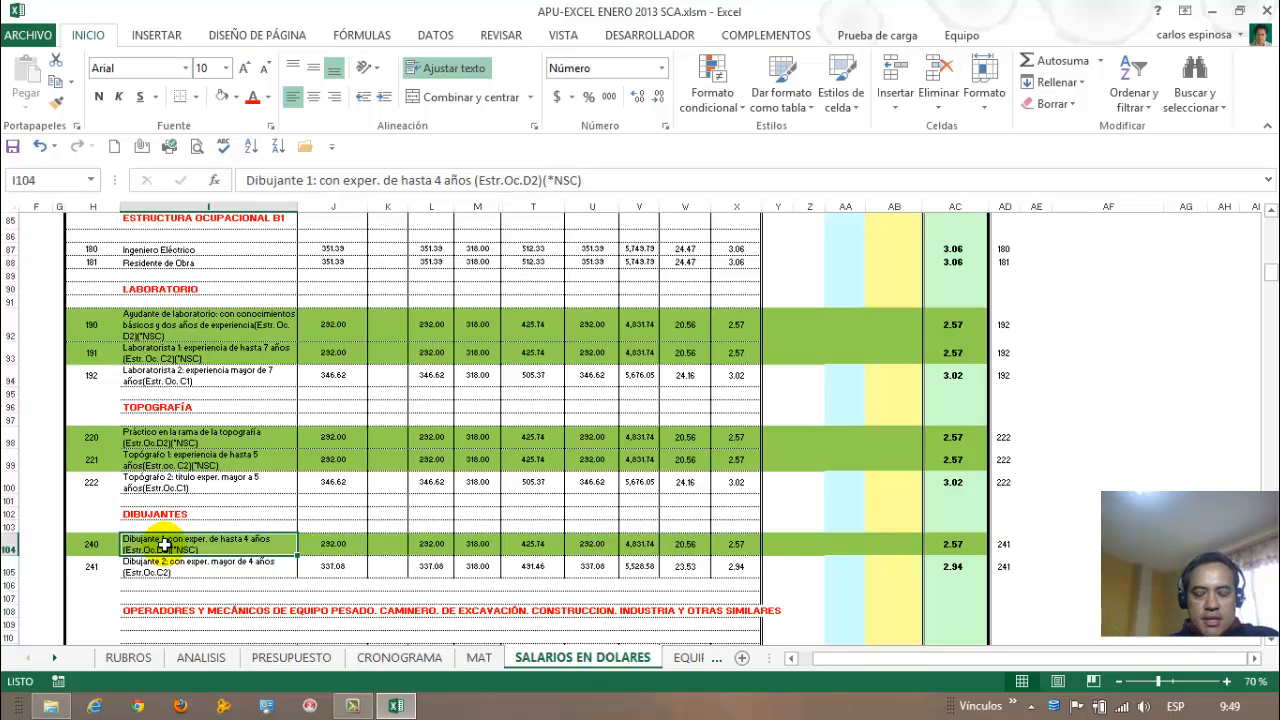
Examine the blue-font operator categories at the end of ESTRUCTURA OCUPACIONAL C1 (GRUPO I), from Operador de concretera rodante to Operador de máquina sanjadora.
scroll(173, 543, down, 5)
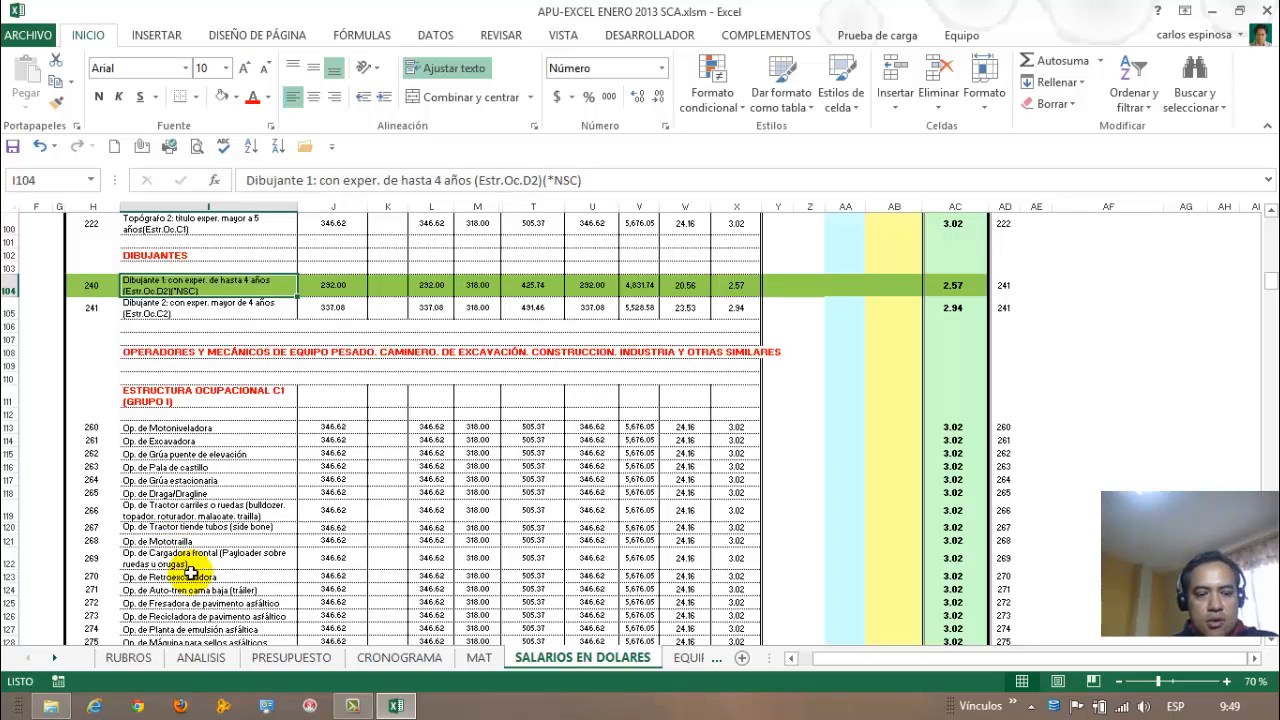
scroll(190, 572, down, 8)
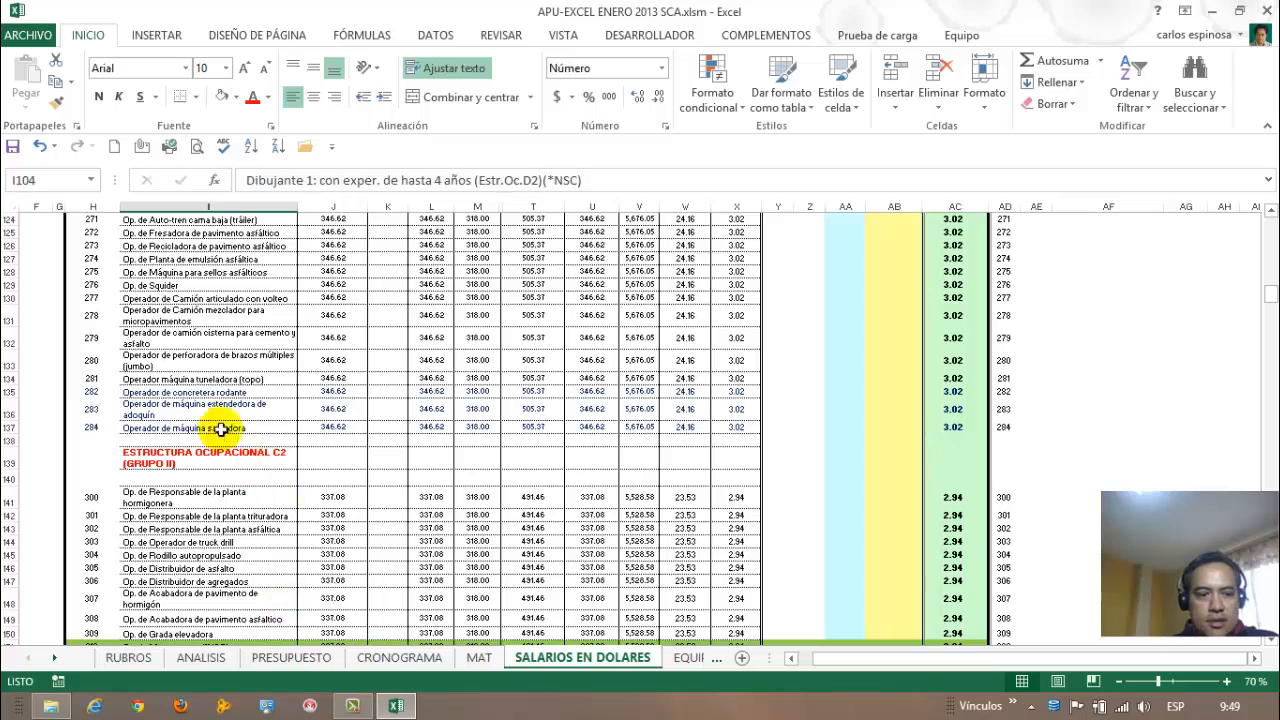
click(188, 392)
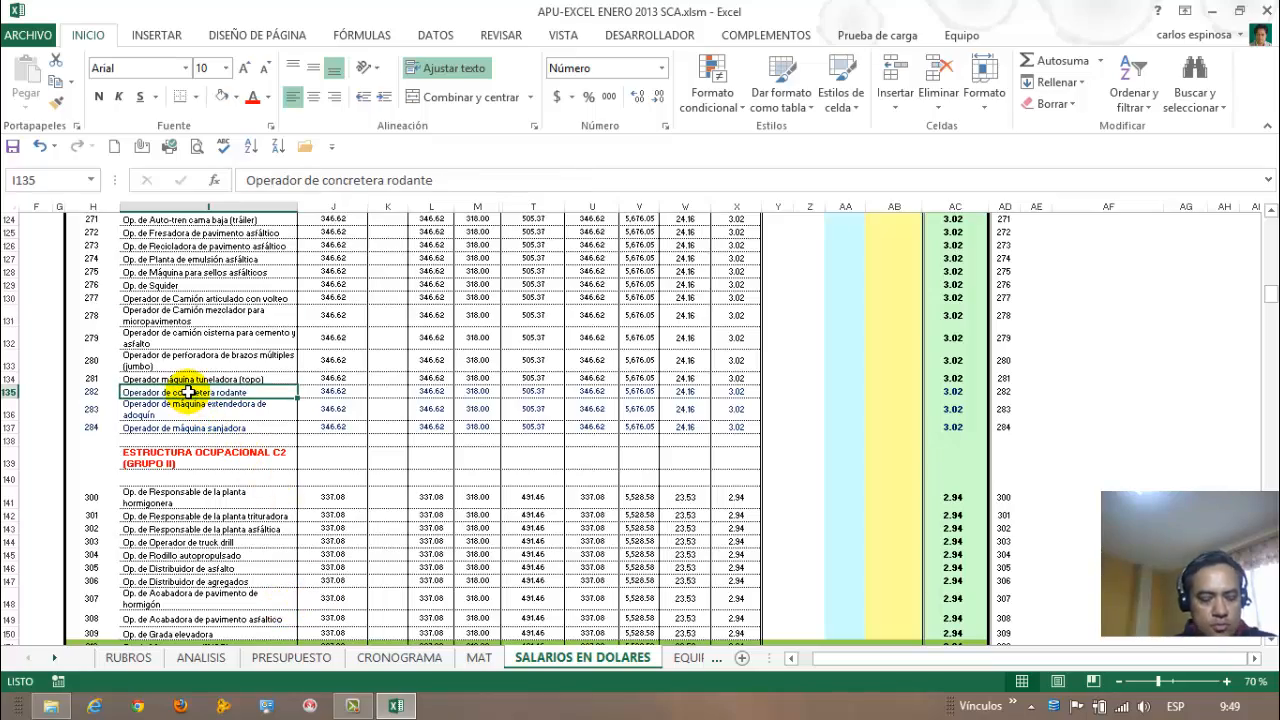
scroll(190, 398, up, 6)
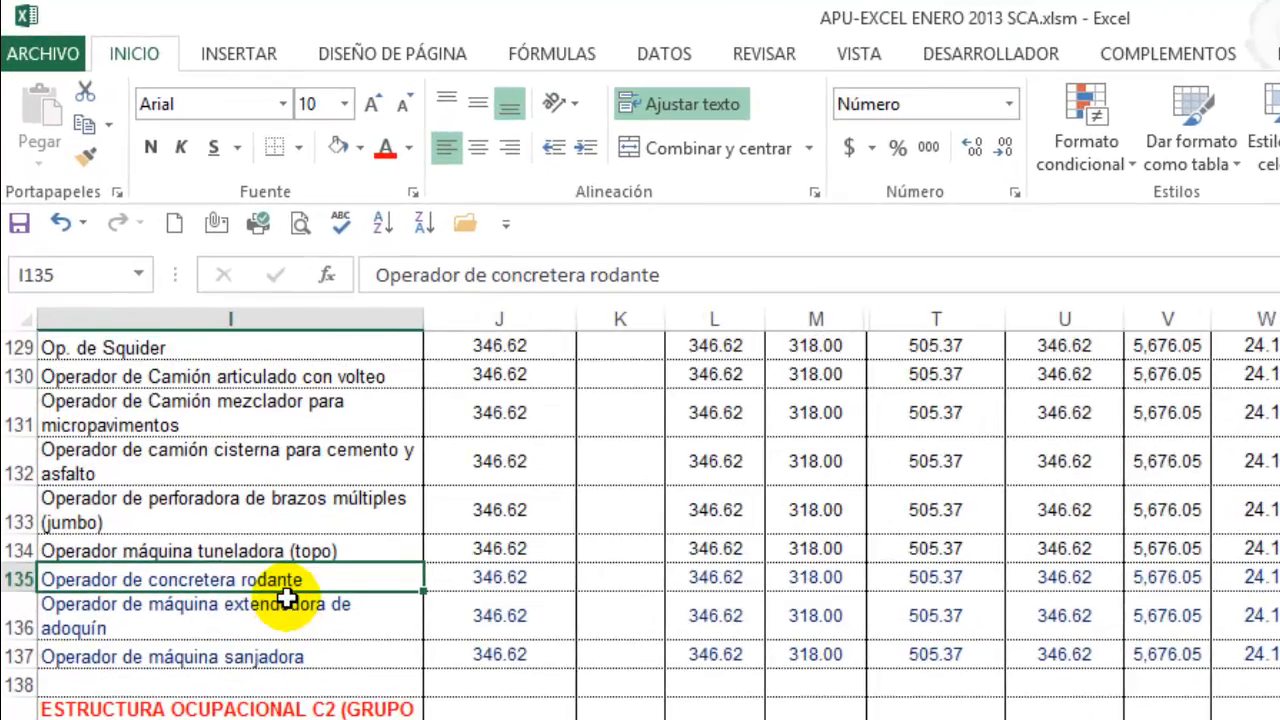
scroll(287, 598, up, 1)
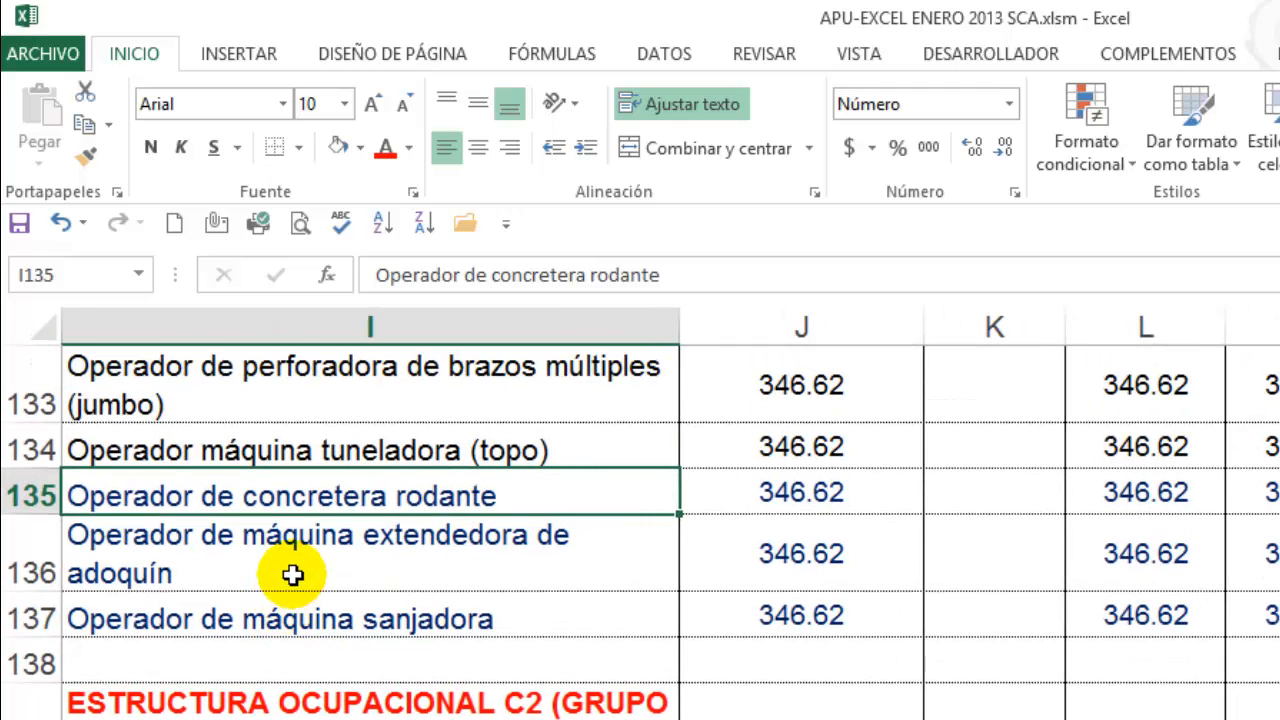
drag(273, 500, 1255, 618)
click(312, 374)
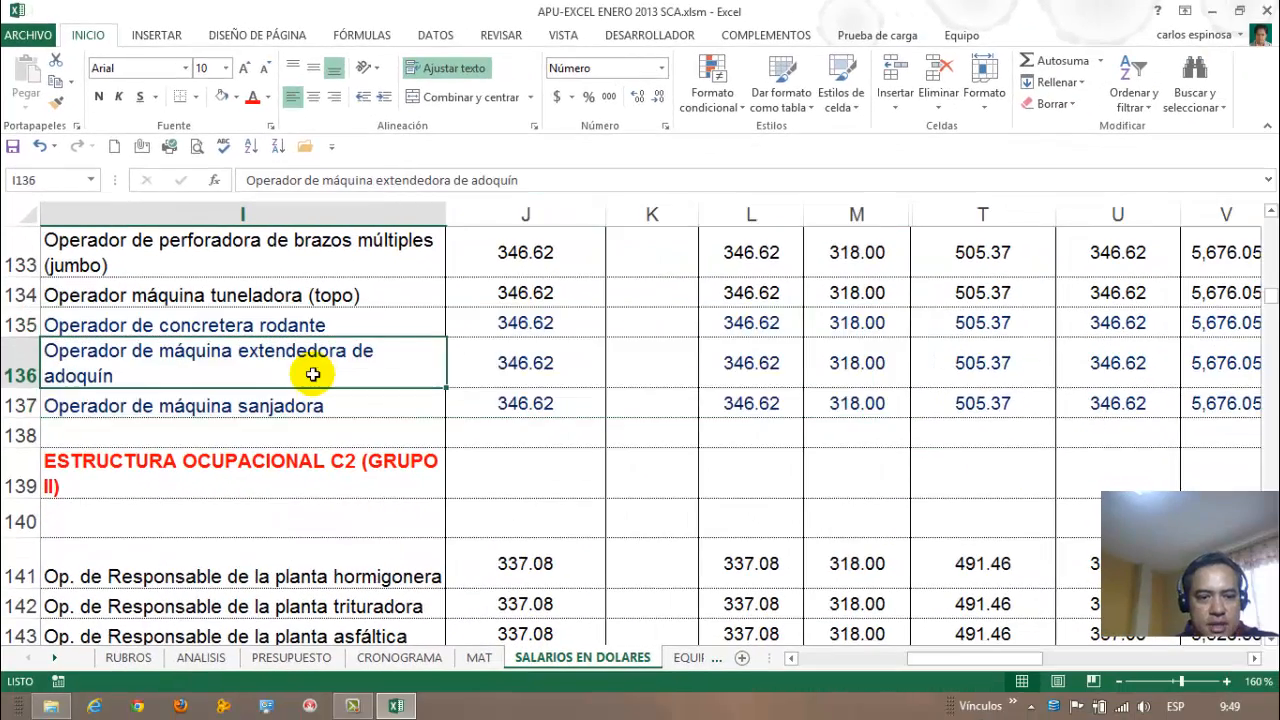
Review the heavy-equipment operators of structure C1 (GRUPO I), highlighting I113:I129 from Op. de Motoniveladora to Op. de Squider.
scroll(316, 377, down, 3)
scroll(318, 380, down, 3)
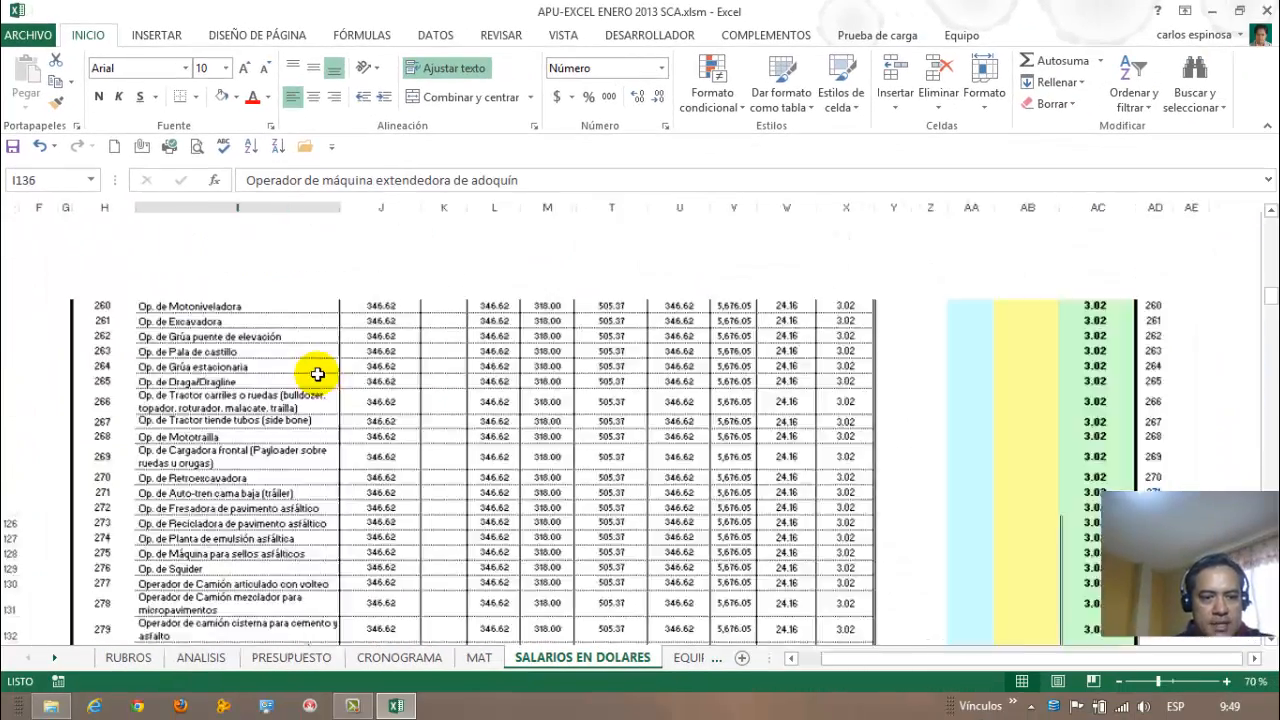
scroll(318, 374, up, 7)
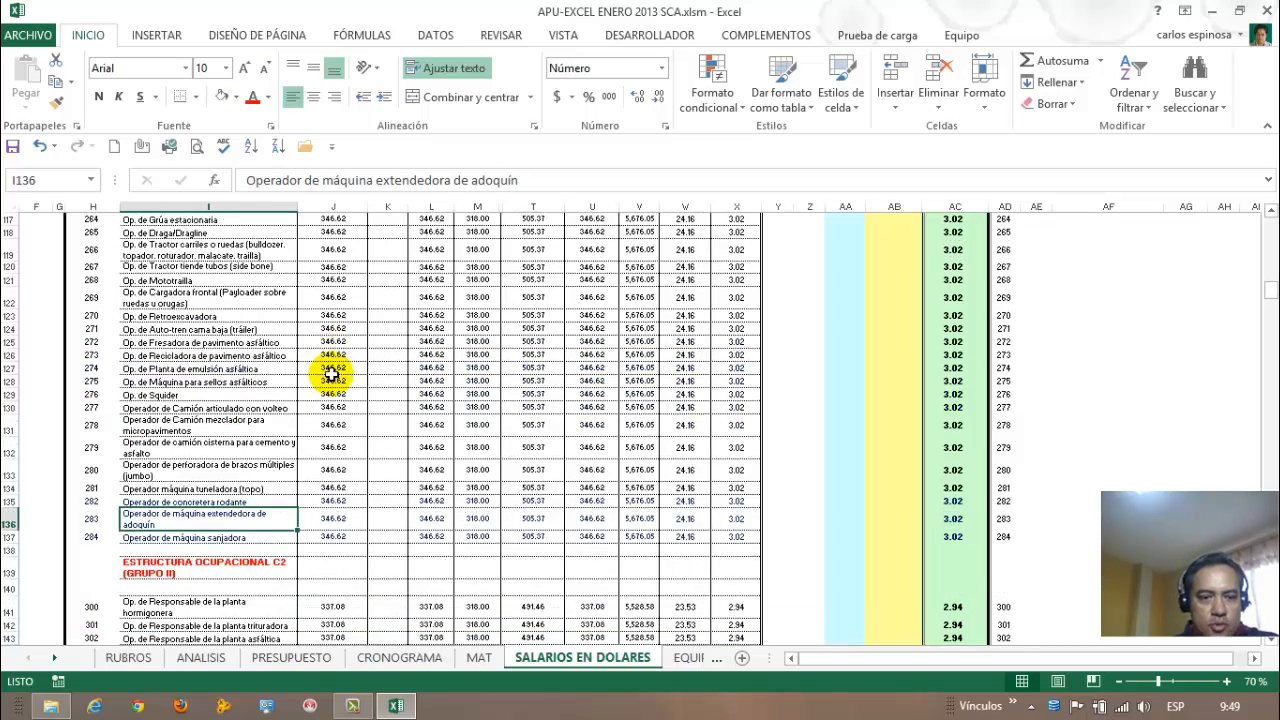
scroll(332, 373, down, 5)
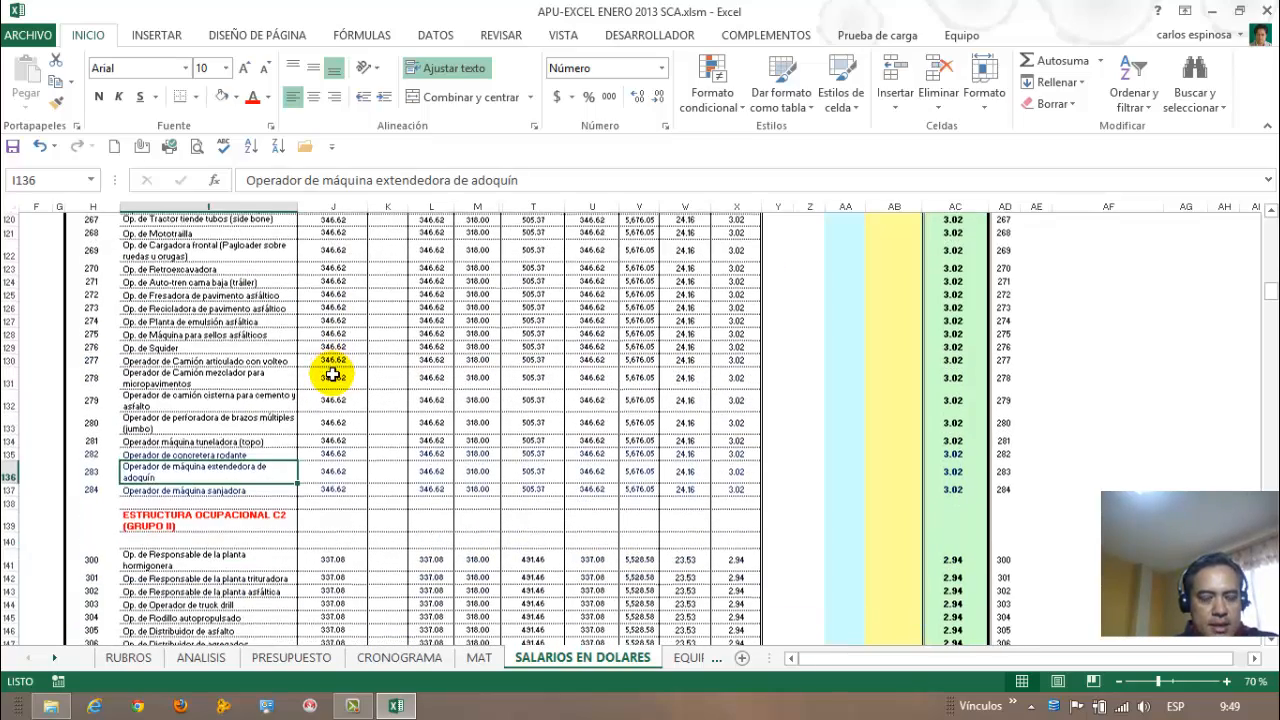
click(256, 396)
scroll(256, 396, up, 4)
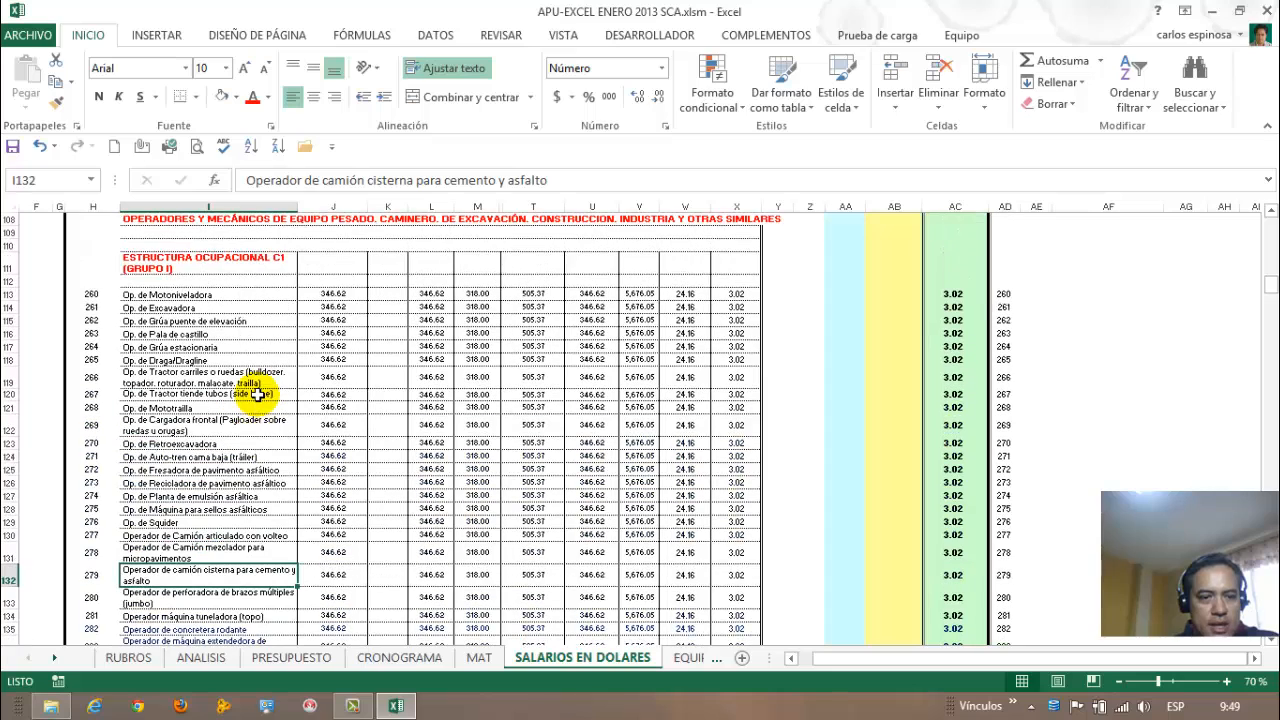
drag(177, 298, 194, 523)
scroll(194, 520, down, 3)
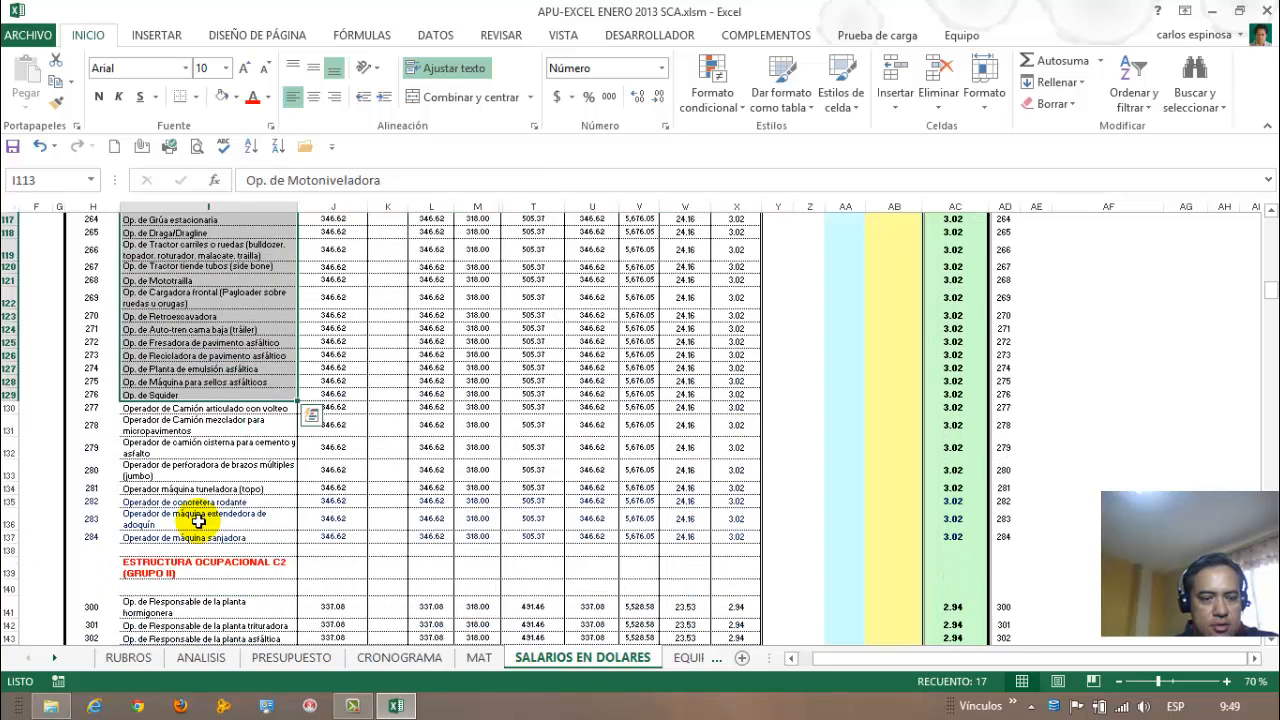
Point out blank row 138 and compare the column H indexes at H137 and H141, between structures C1 and C2.
click(8, 549)
drag(108, 545, 86, 545)
click(88, 549)
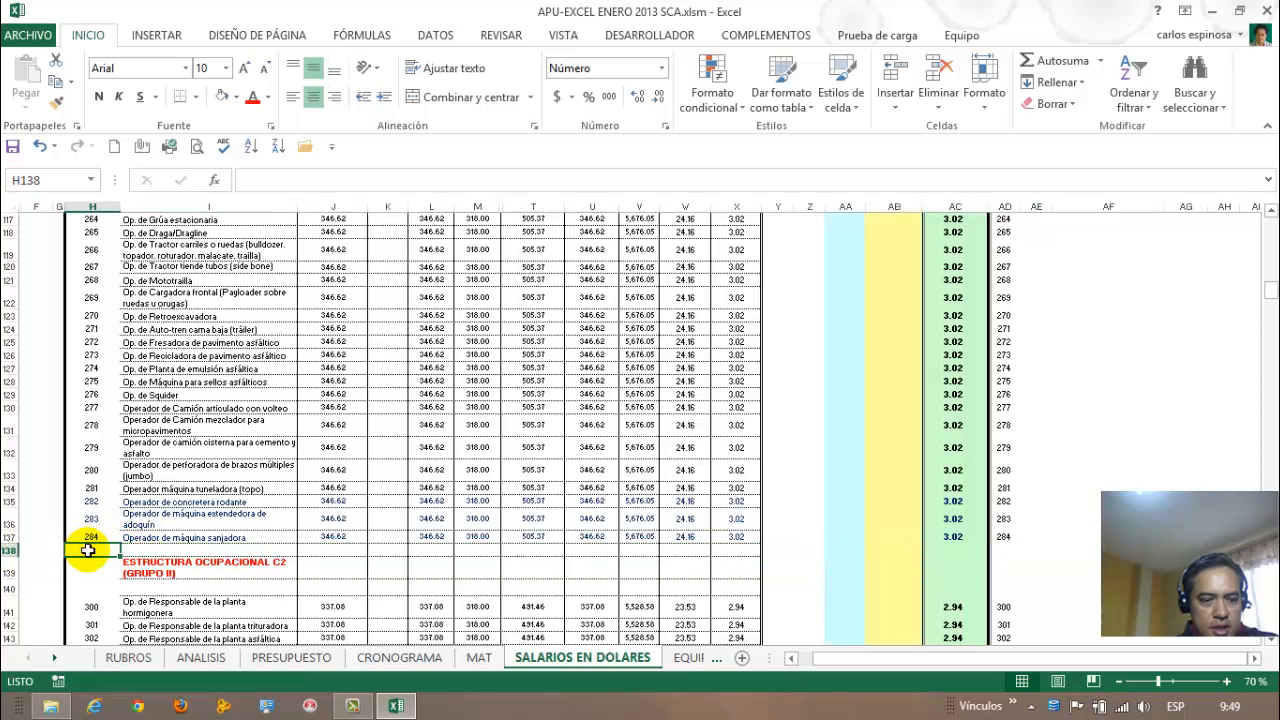
click(148, 553)
scroll(148, 553, down, 3)
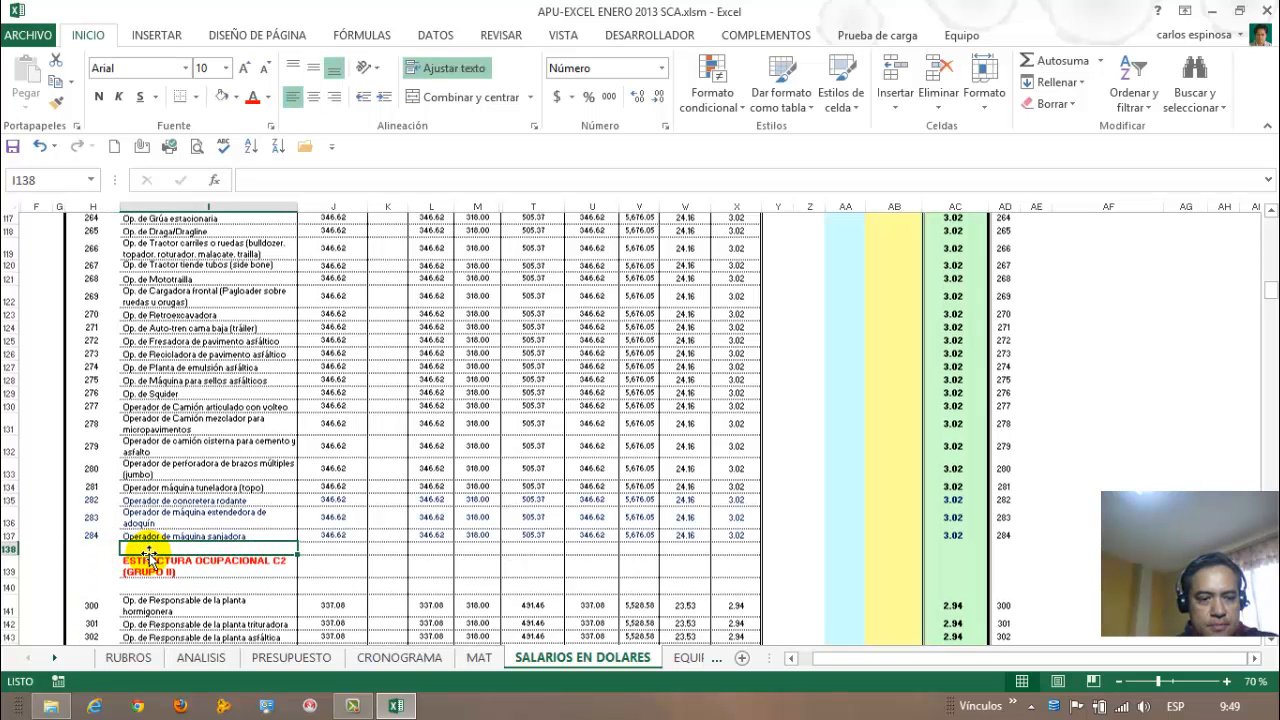
drag(96, 412, 86, 470)
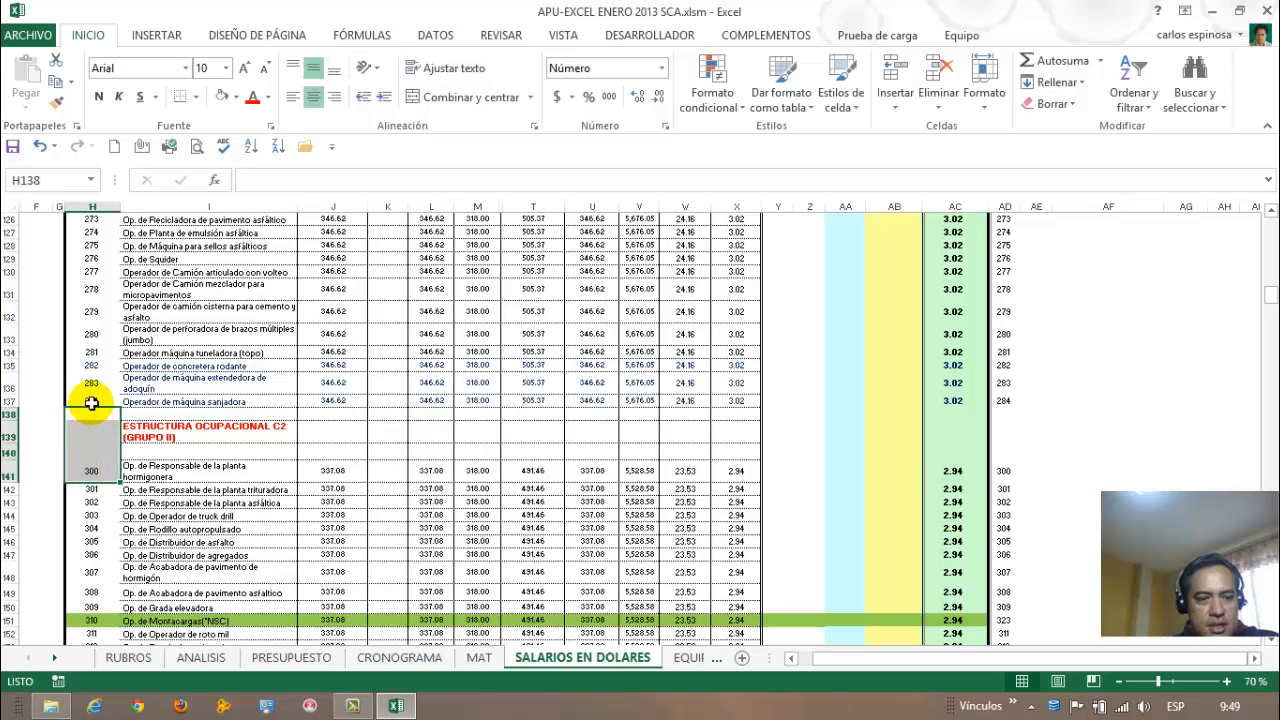
click(91, 400)
click(91, 471)
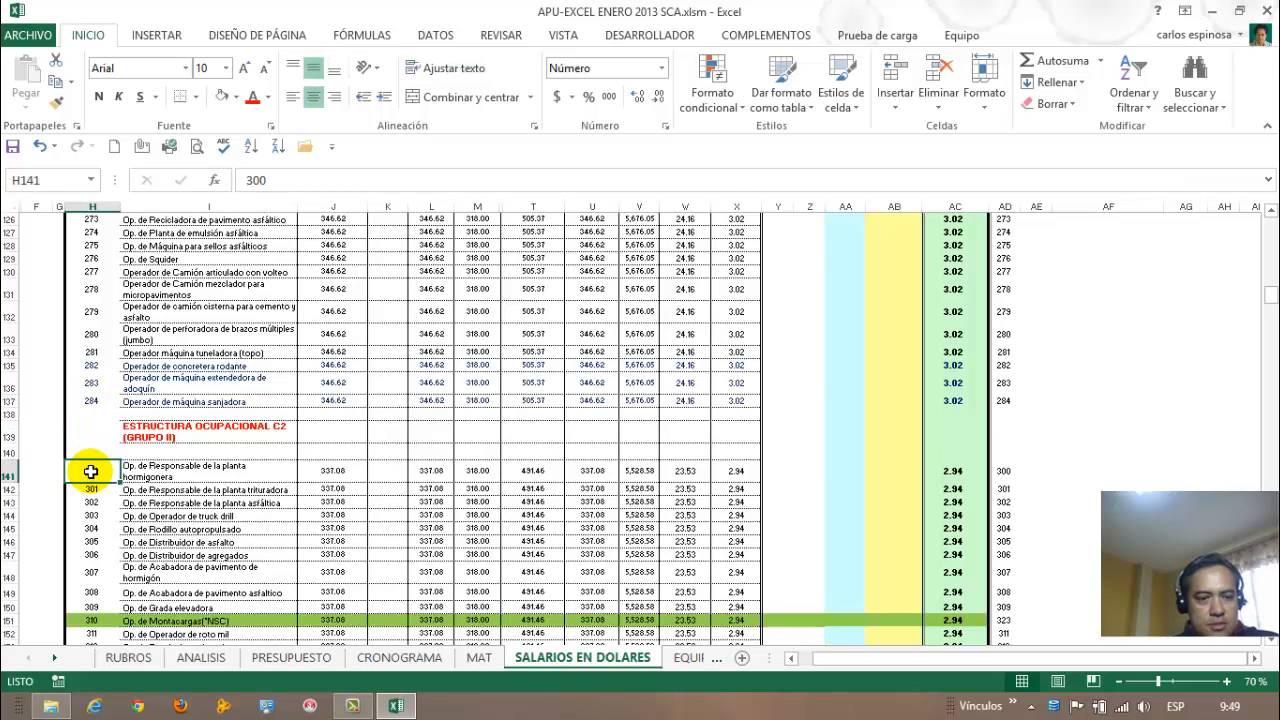
click(105, 400)
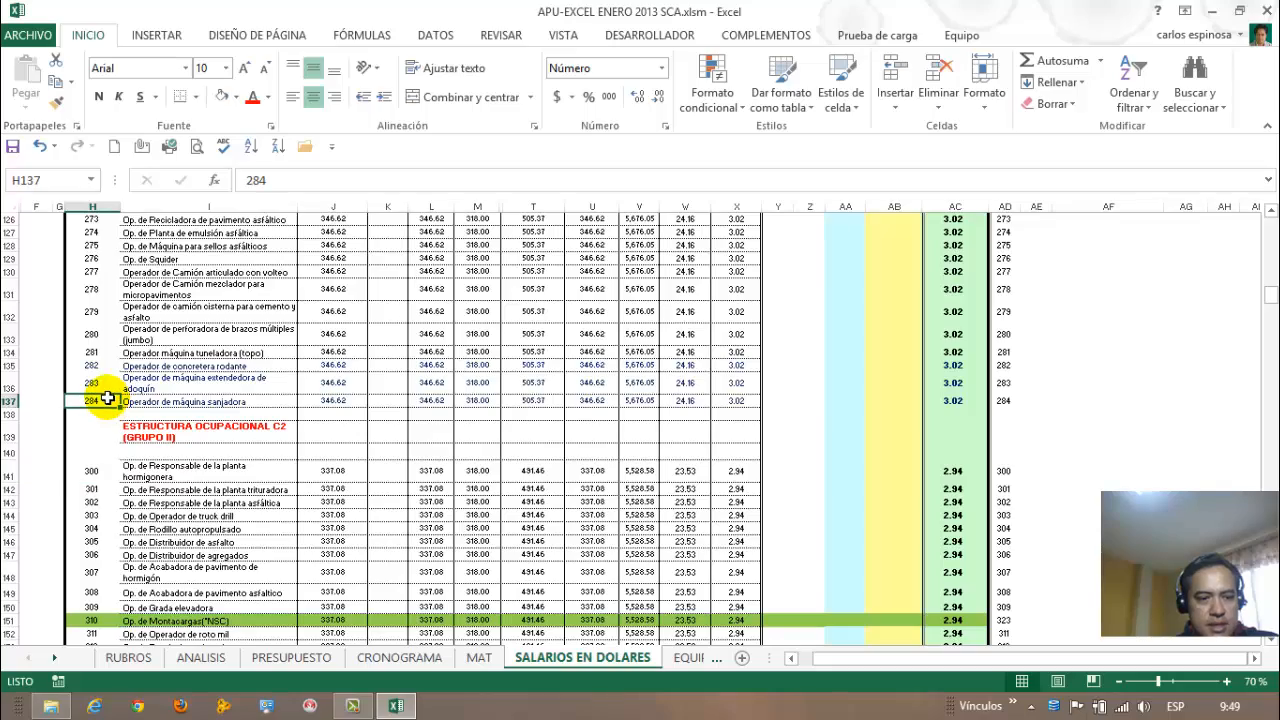
Compare the column H indexes at H166 and H170, between structures C2 (GRUPO II) and C3.
scroll(115, 413, down, 1)
scroll(115, 413, down, 6)
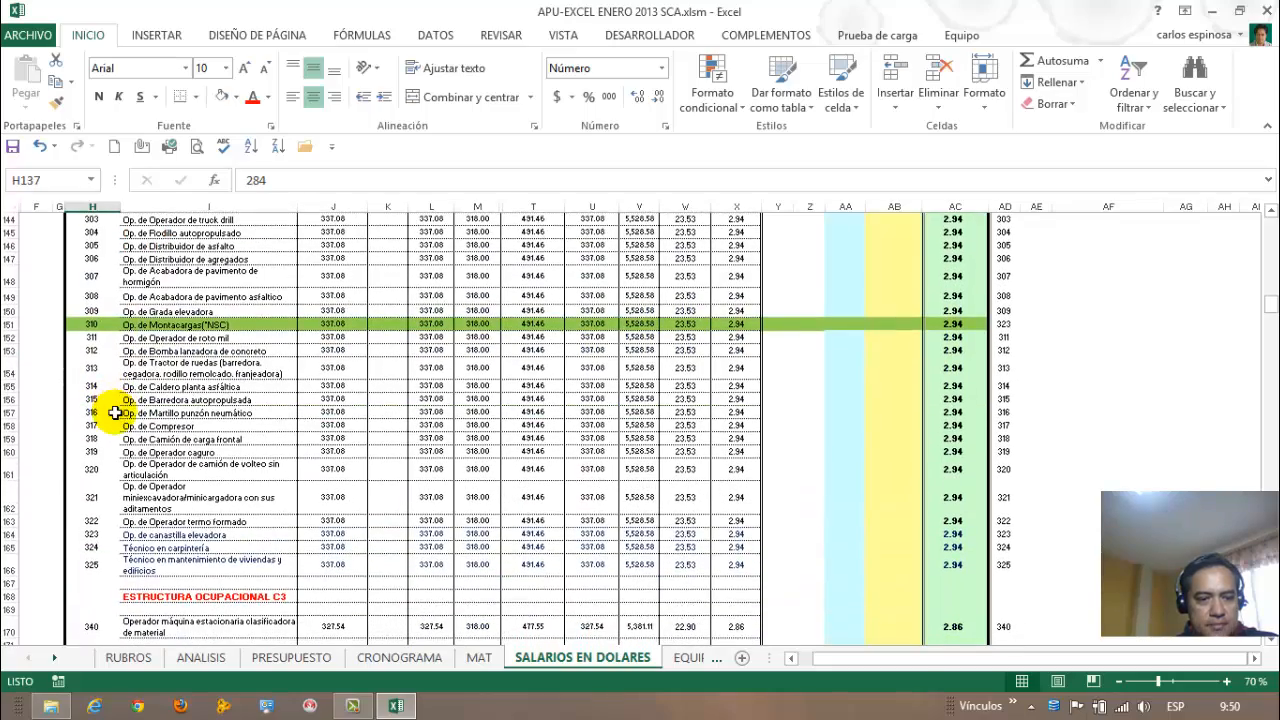
click(91, 526)
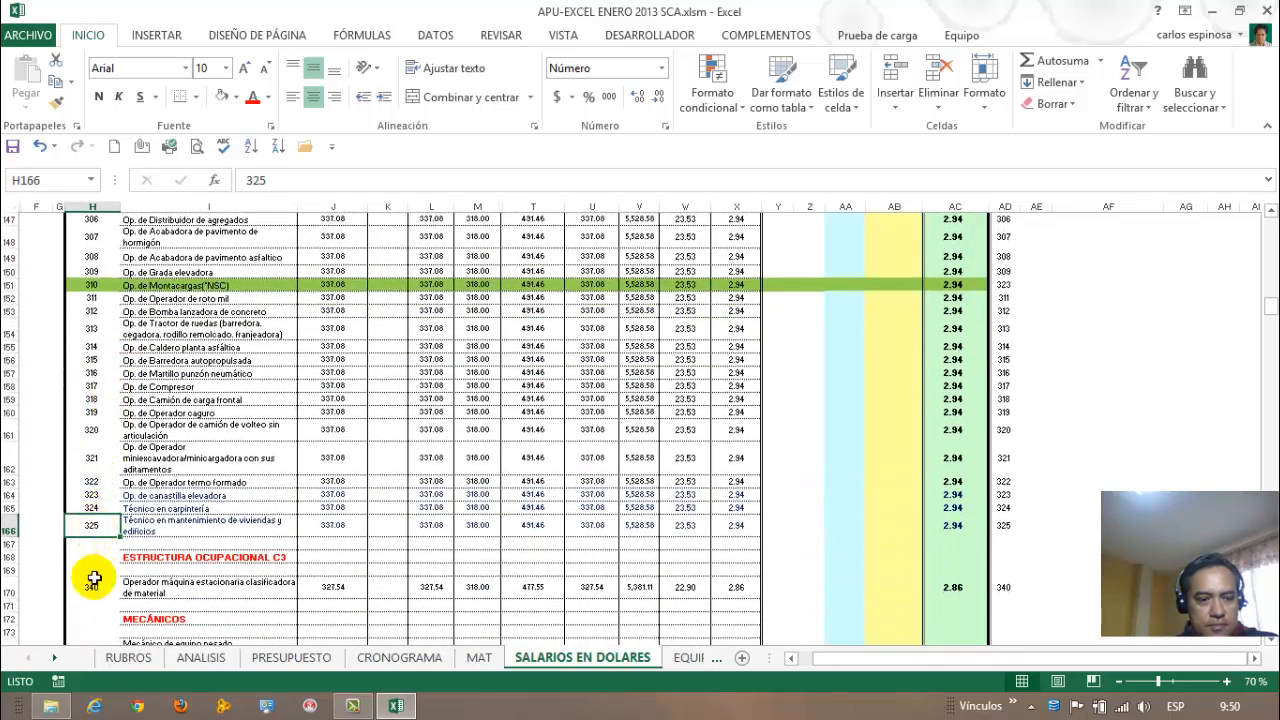
click(93, 584)
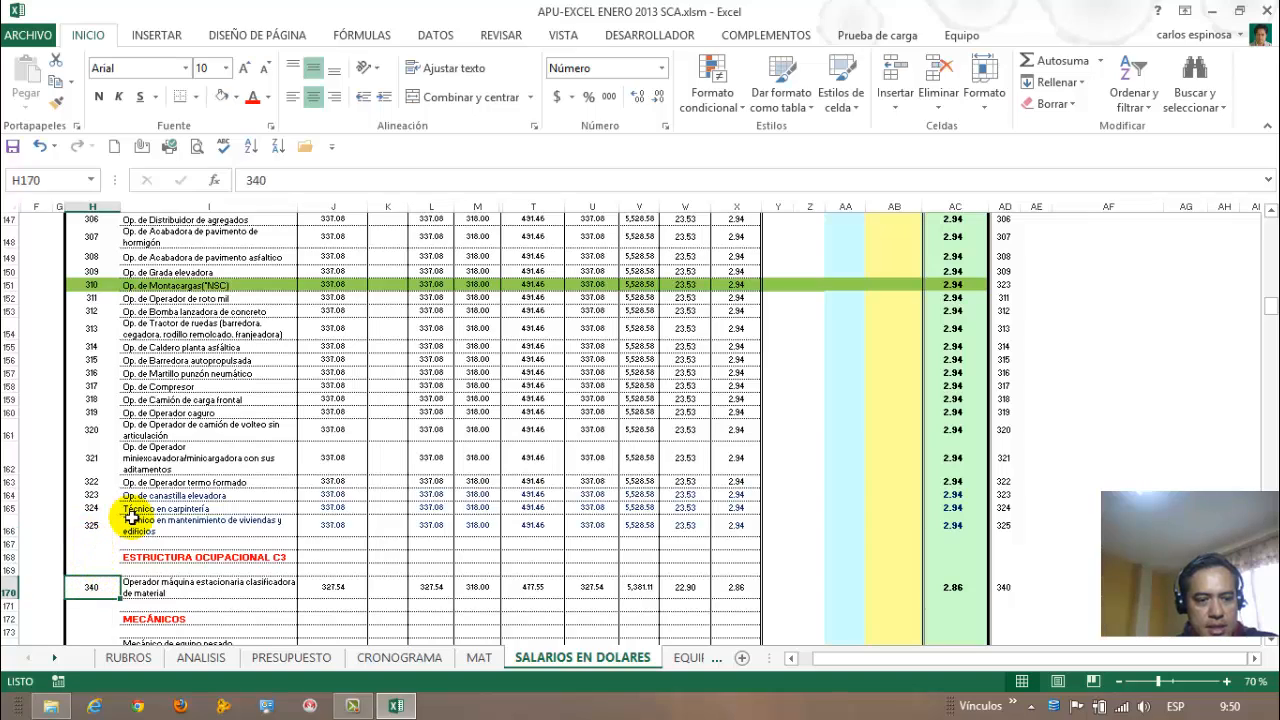
Return to the start of TABLA SALARIAL 2013 and examine SUELDO UNIFICADO, DECIMO TERCERO and DECIMO CUARTO for Conserje o mensajero, plus Peón's DECIMO CUARTO.
click(652, 402)
scroll(652, 402, up, 15)
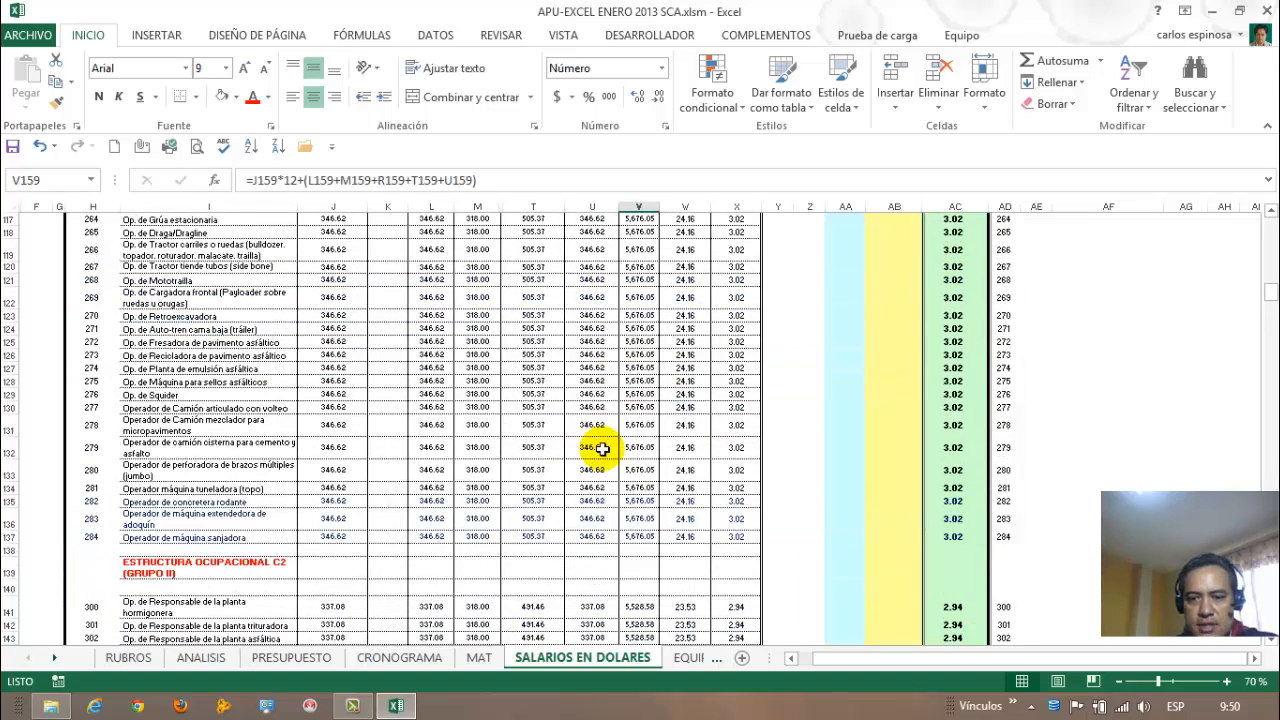
scroll(600, 450, up, 18)
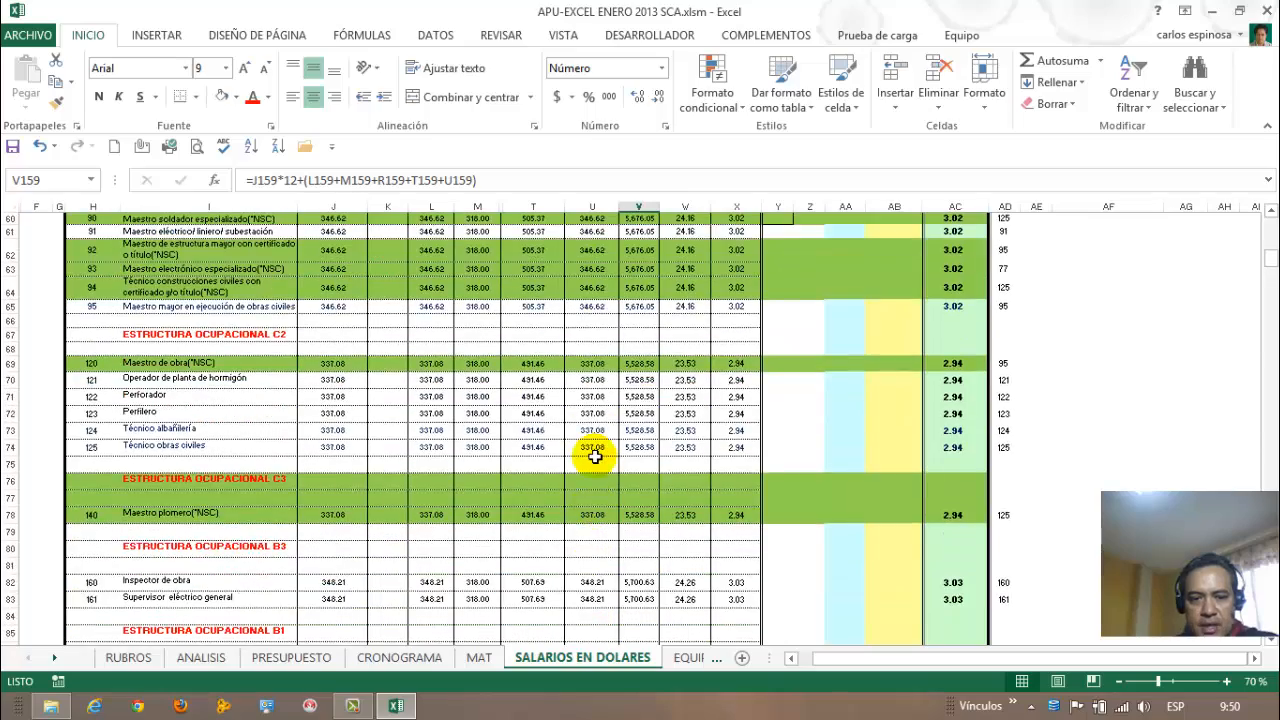
scroll(595, 457, up, 16)
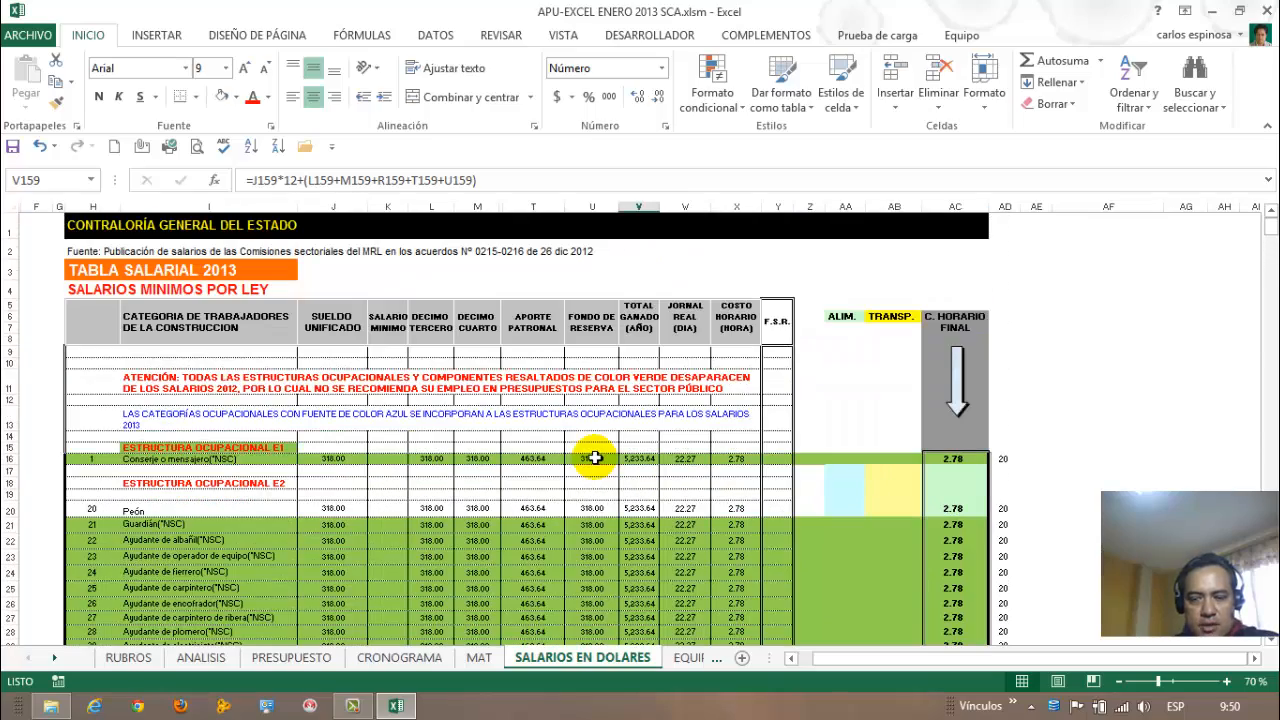
click(321, 458)
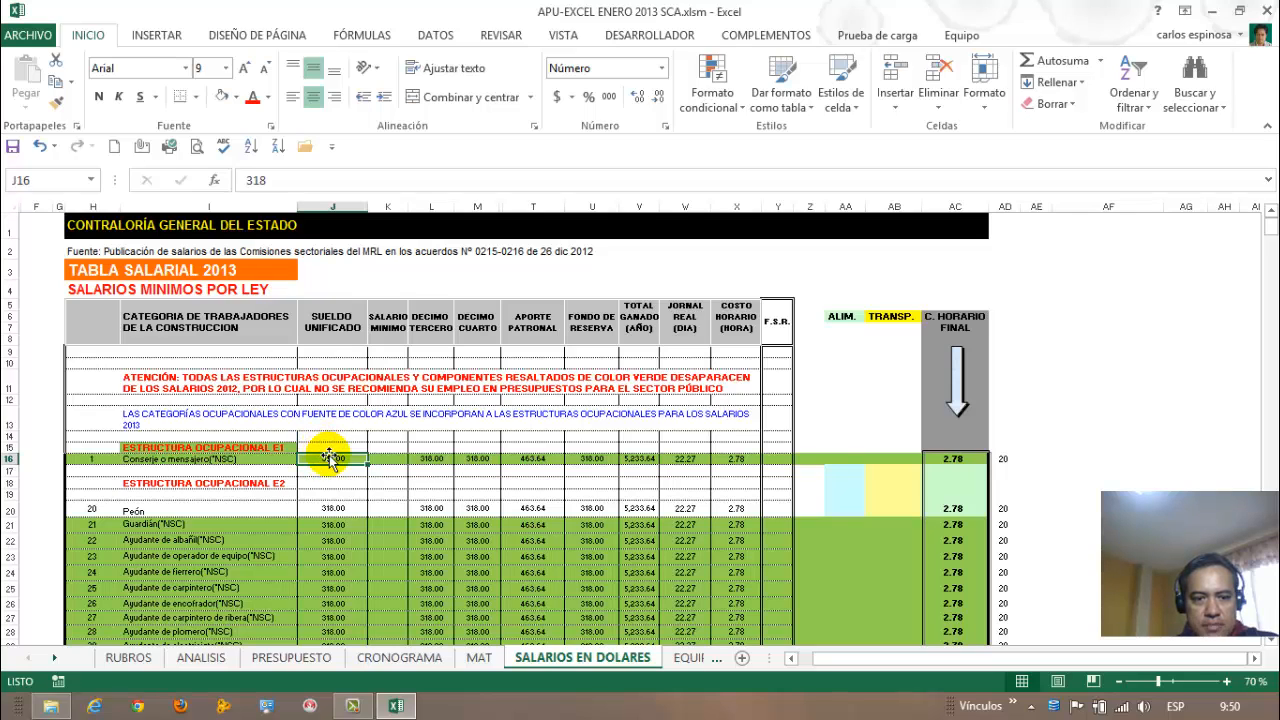
click(430, 458)
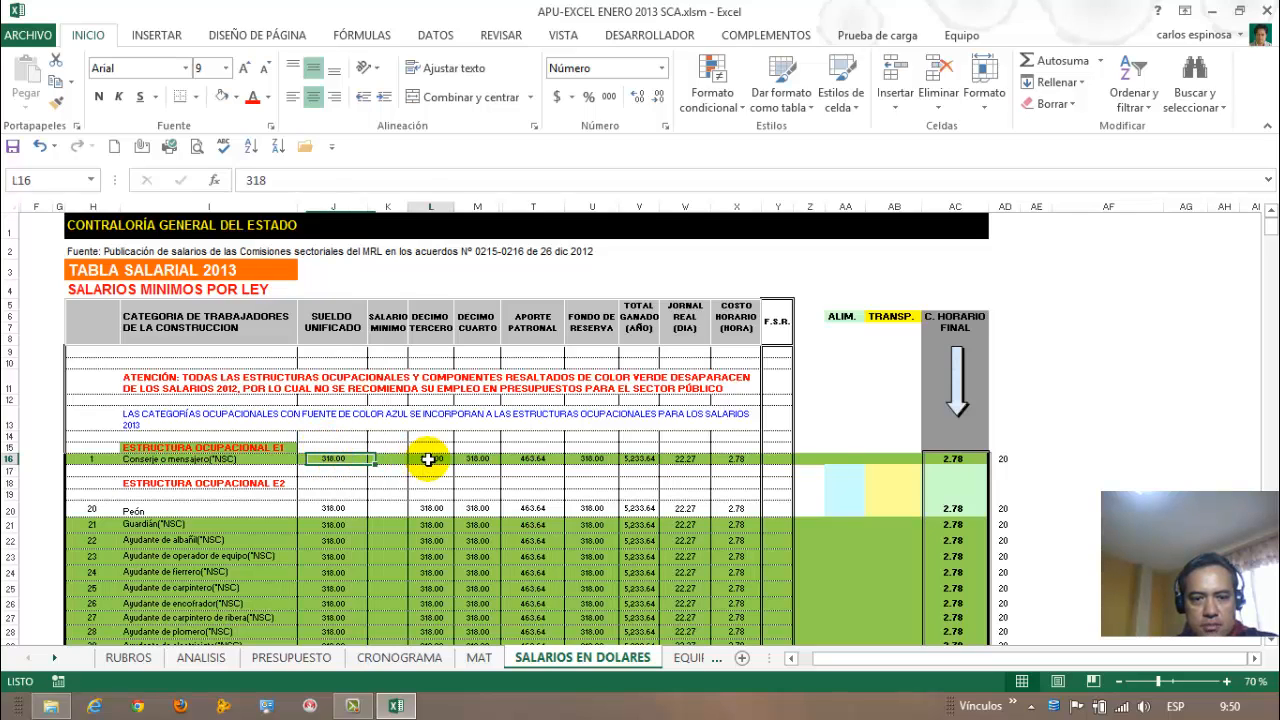
click(487, 459)
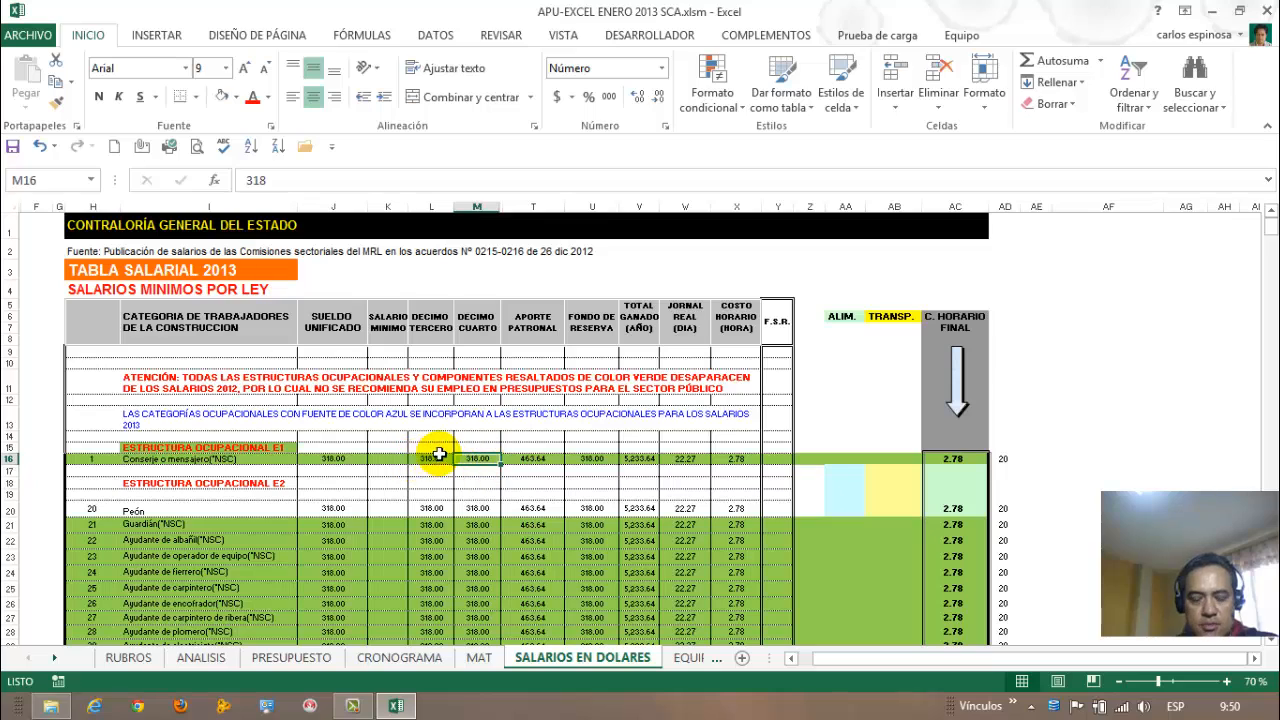
click(438, 457)
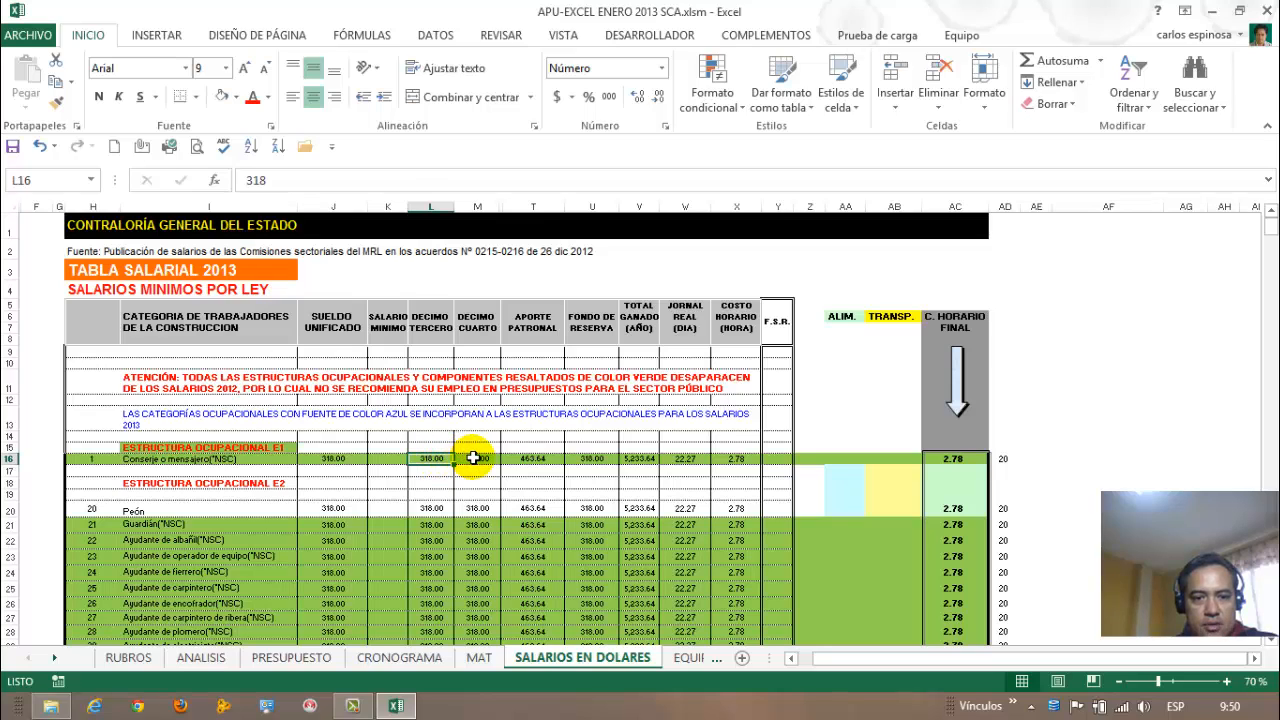
click(472, 458)
click(472, 507)
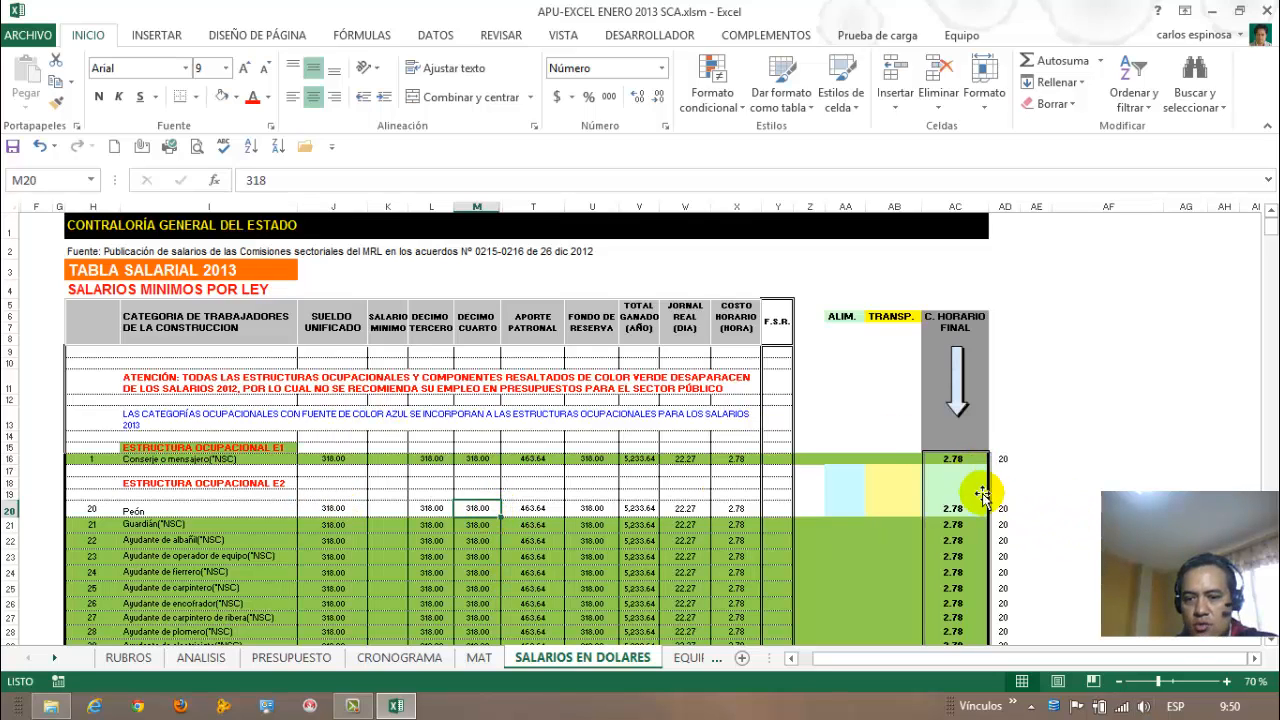
Examine the C. HORARIO FINAL column from its heading through AC16 and AC20, and check SALARIO MINIMO at K16.
click(947, 460)
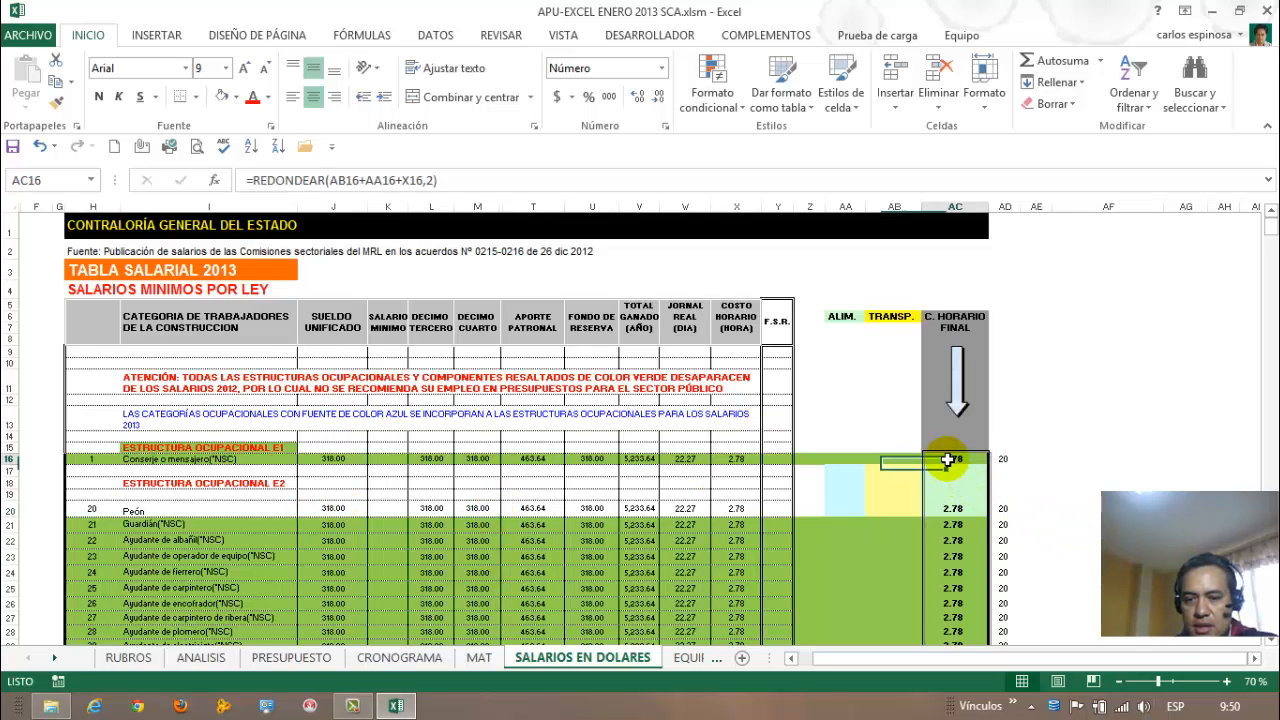
click(958, 524)
click(960, 510)
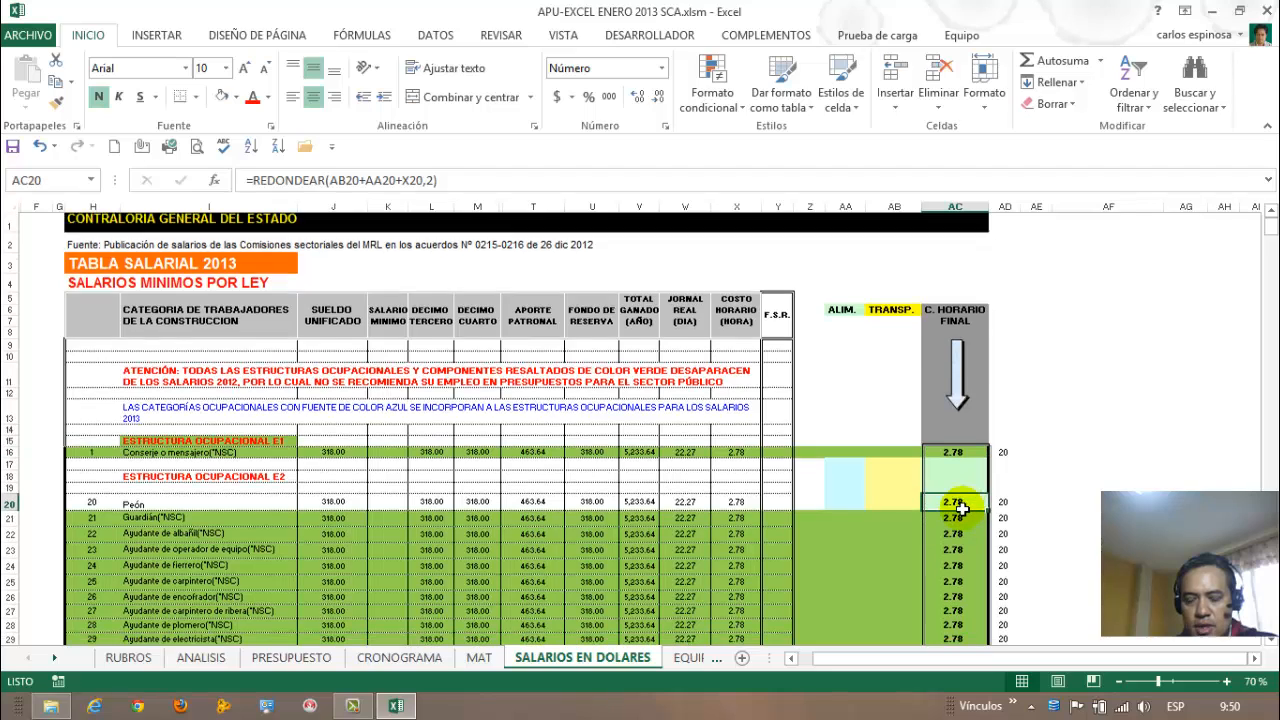
scroll(960, 510, down, 3)
scroll(962, 508, up, 2)
scroll(962, 510, up, 1)
click(955, 326)
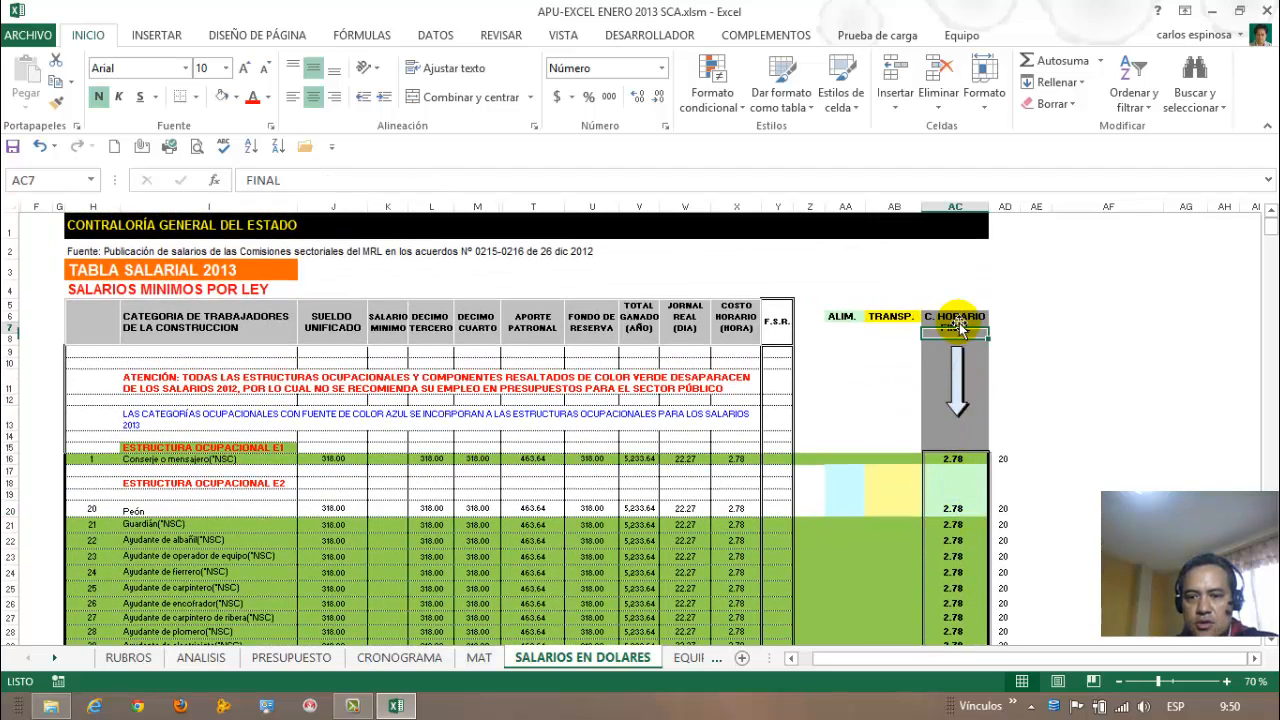
click(400, 458)
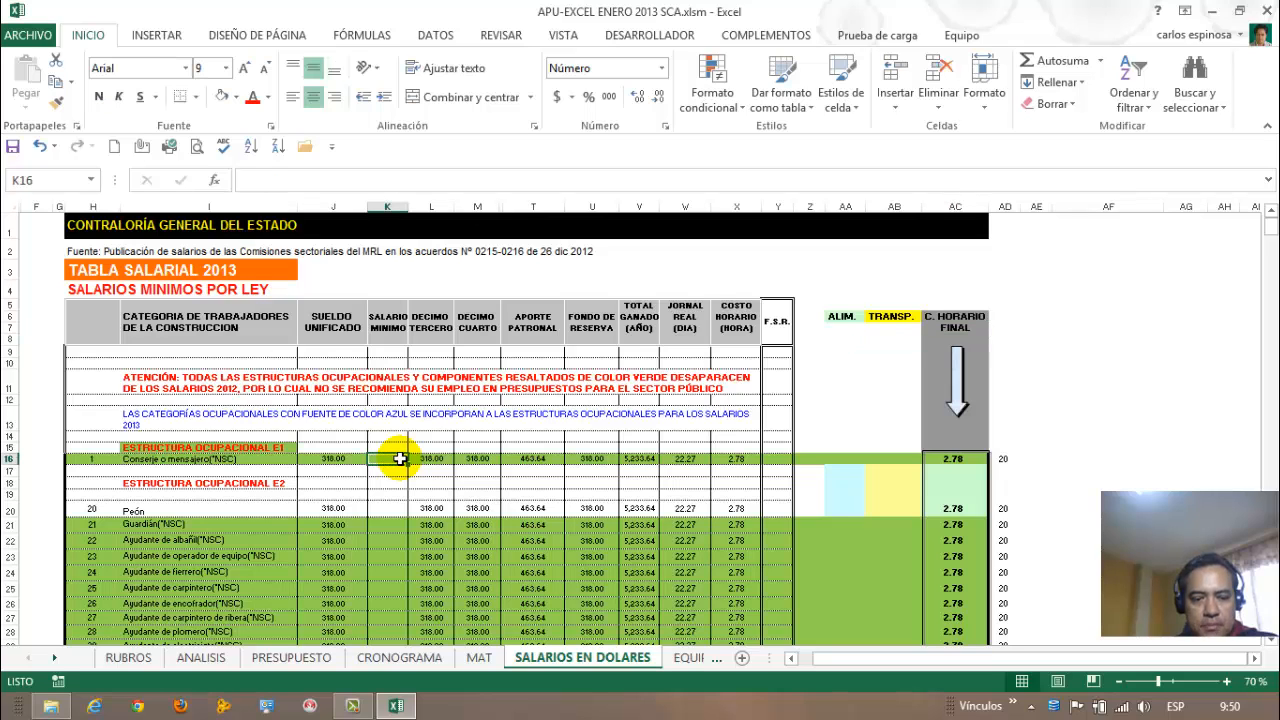
Open the PRESUPUESTO sheet and select the ITEM cell B18 of the ESTRUCTURAS chapter.
click(292, 658)
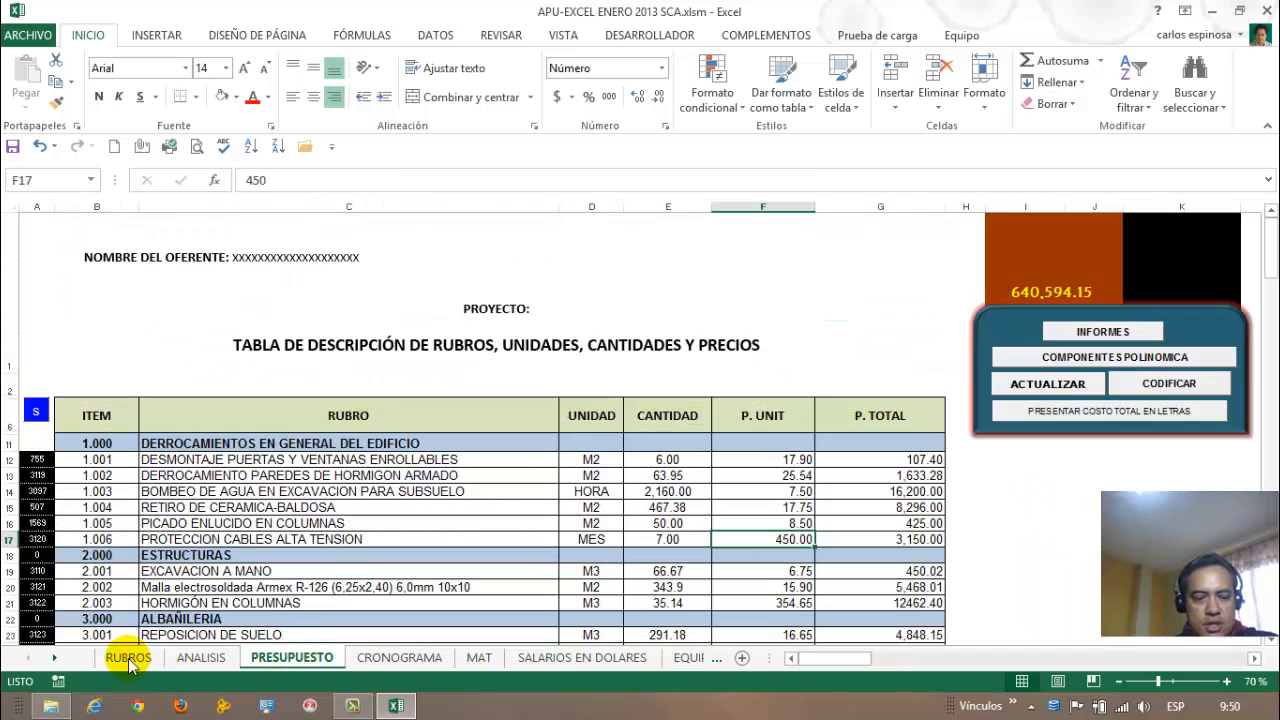
click(104, 551)
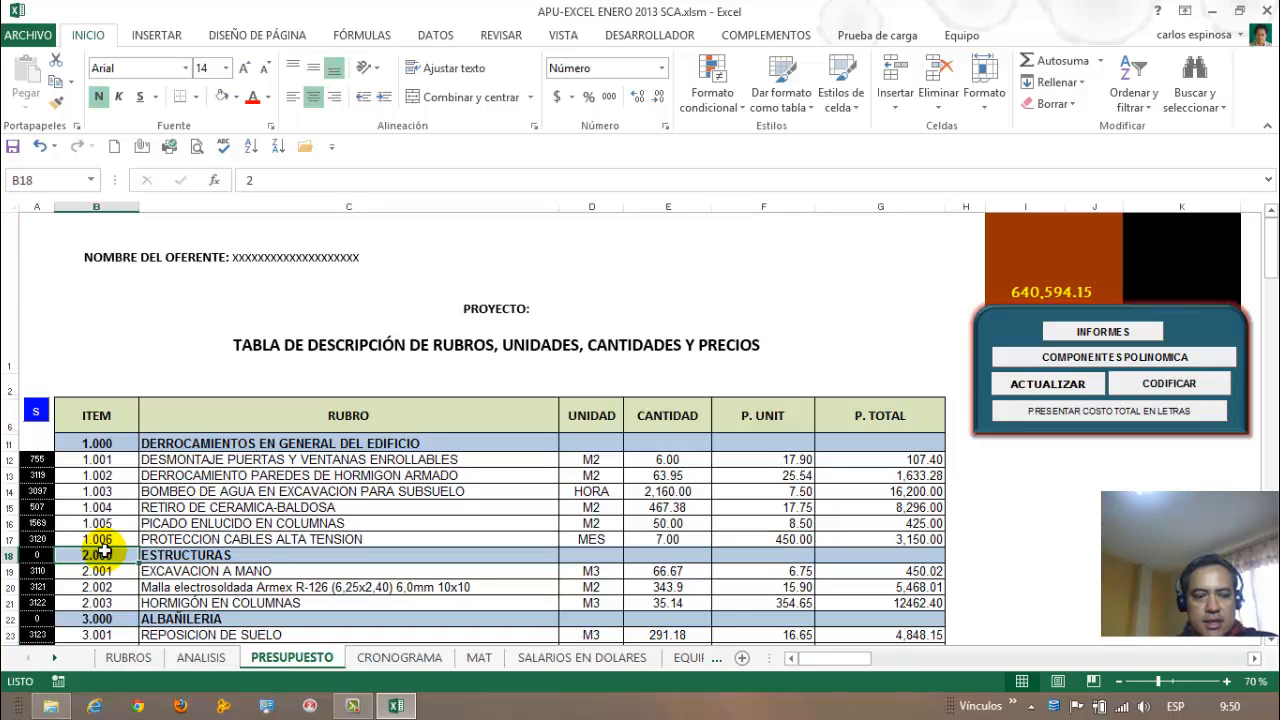